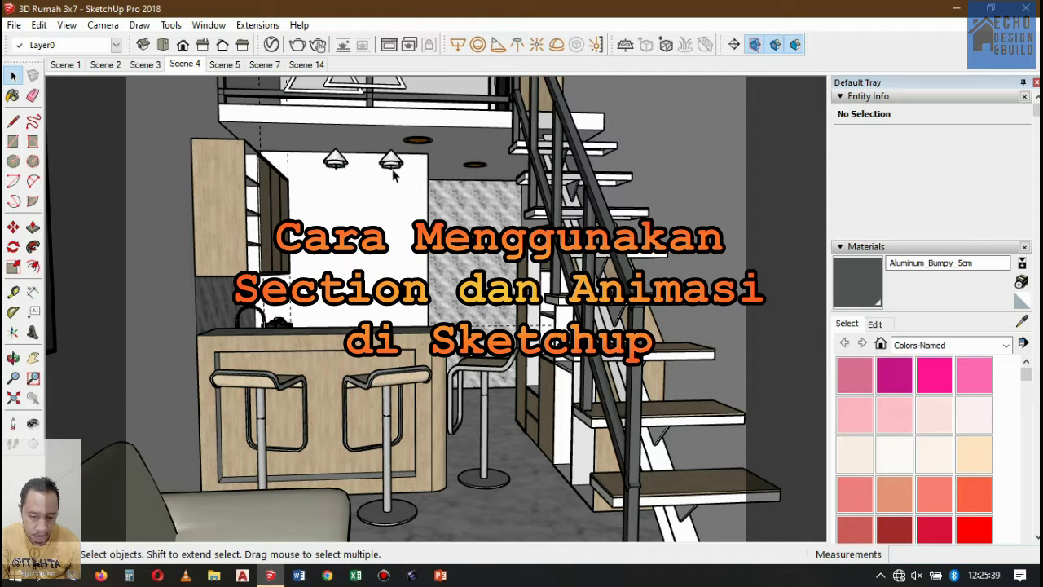
# Select the two V-Ray IES lights above the kitchen bar in turn to inspect them
pyautogui.click(334, 159)
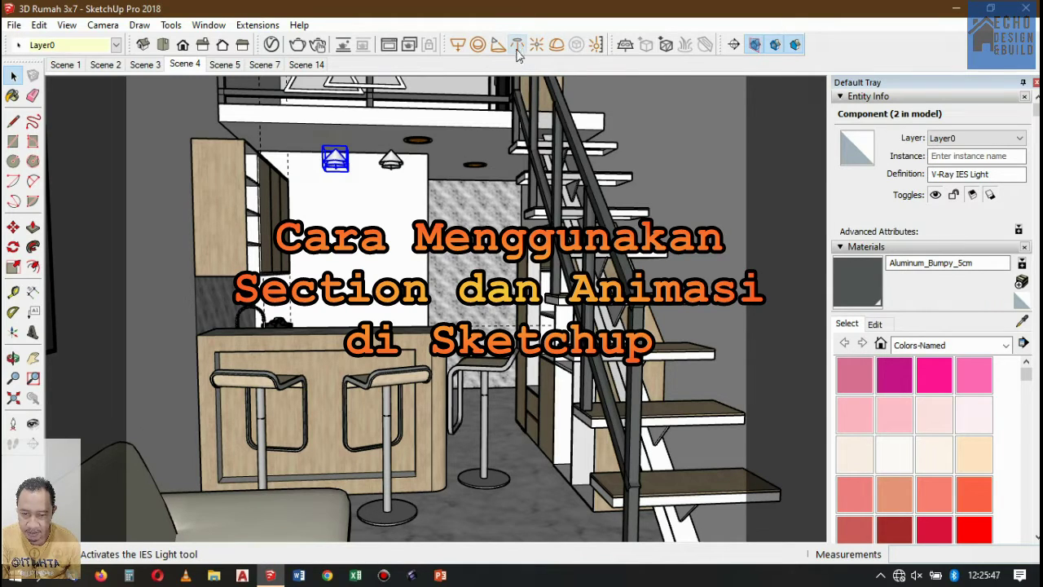
pyautogui.click(391, 161)
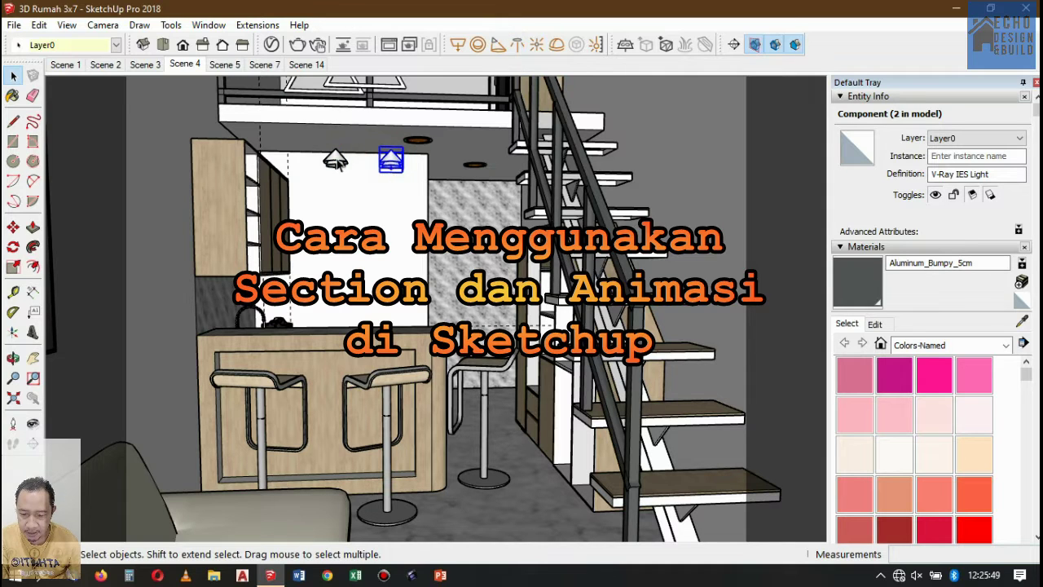
pyautogui.click(335, 160)
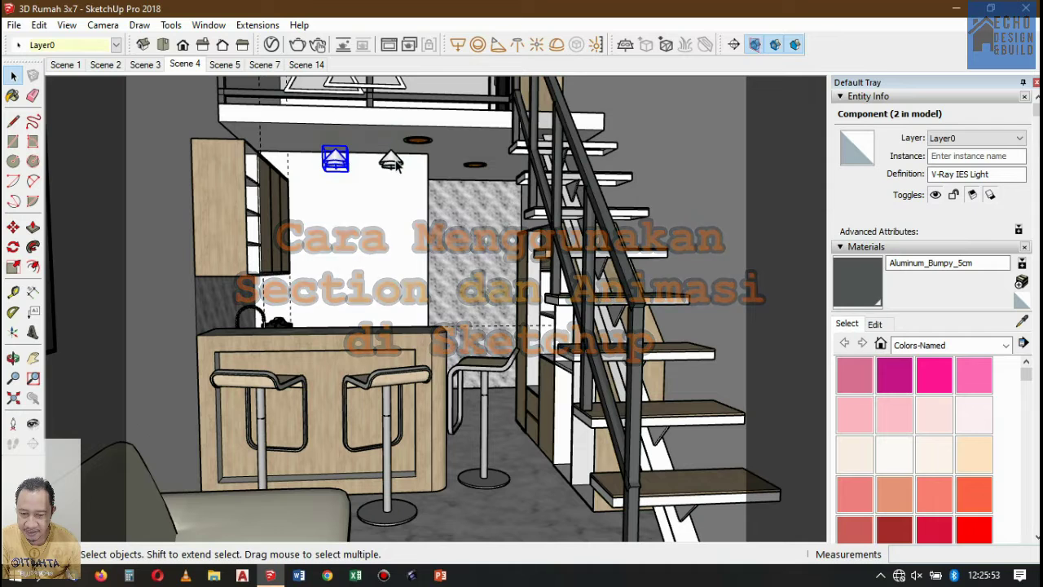
pyautogui.click(392, 160)
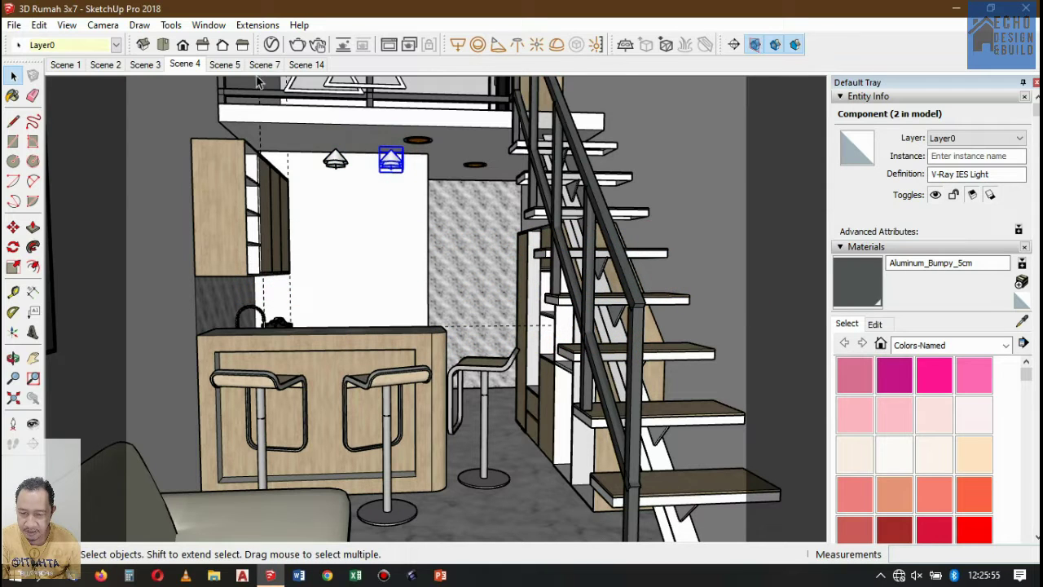
# Switch to Scene 14 and examine the roofless house interior from above
pyautogui.click(306, 63)
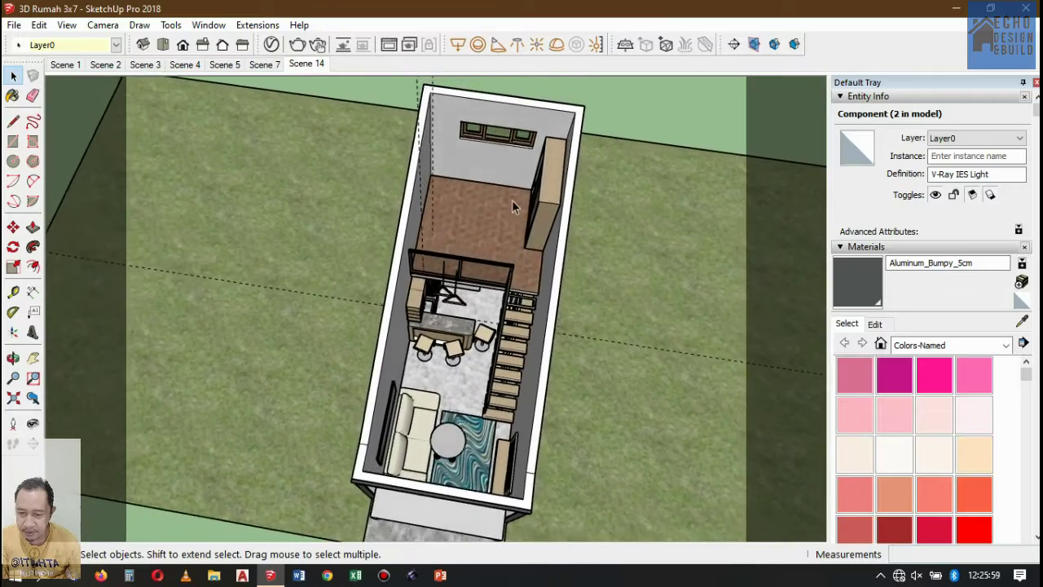
pyautogui.scroll(3, 515, 204)
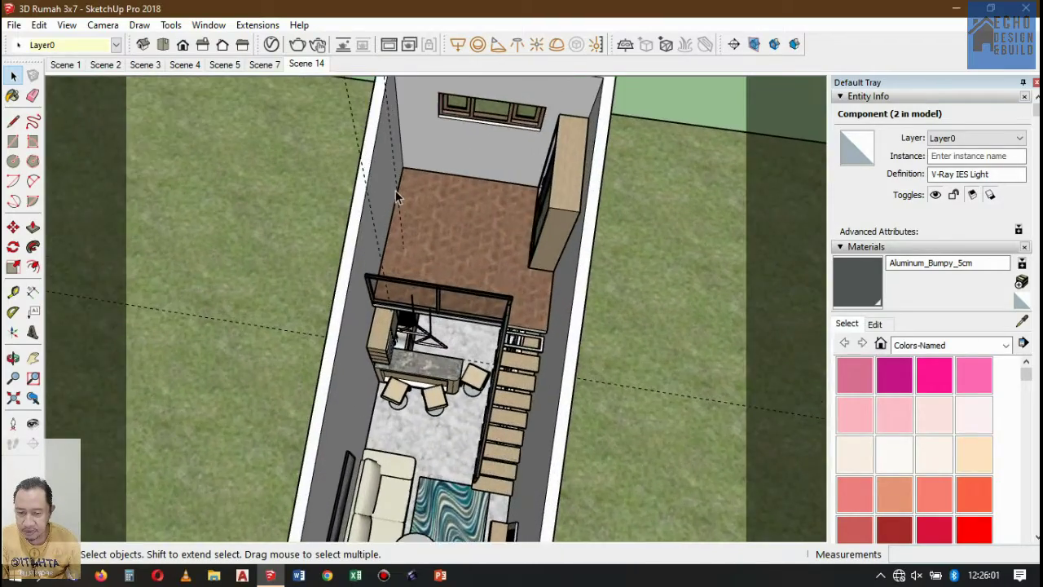
pyautogui.scroll(-3, 395, 190)
pyautogui.scroll(2, 451, 196)
pyautogui.scroll(-1, 469, 245)
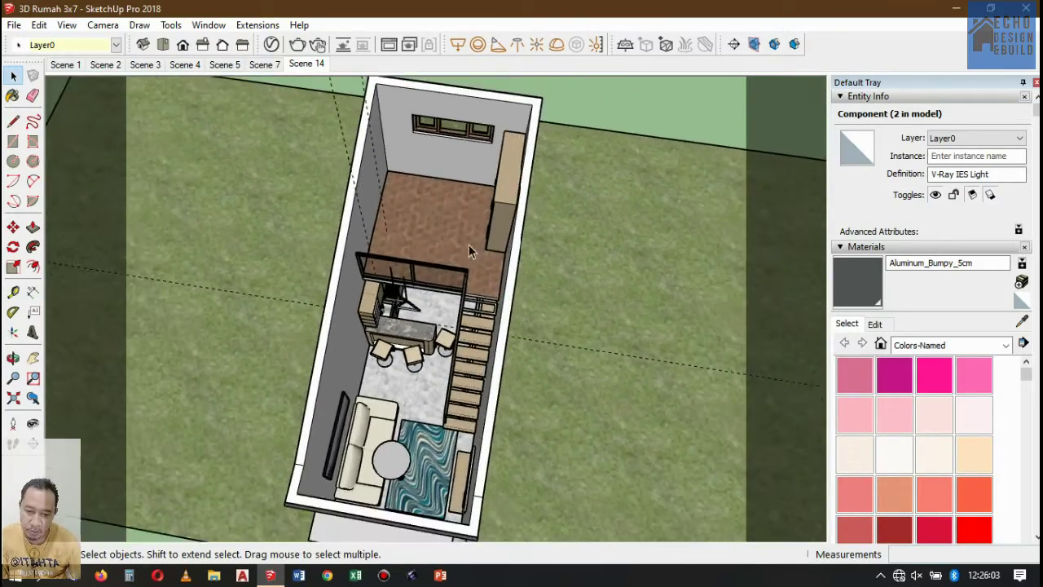
pyautogui.scroll(2, 471, 252)
pyautogui.scroll(-1, 457, 232)
pyautogui.scroll(1, 474, 245)
pyautogui.scroll(-2, 455, 227)
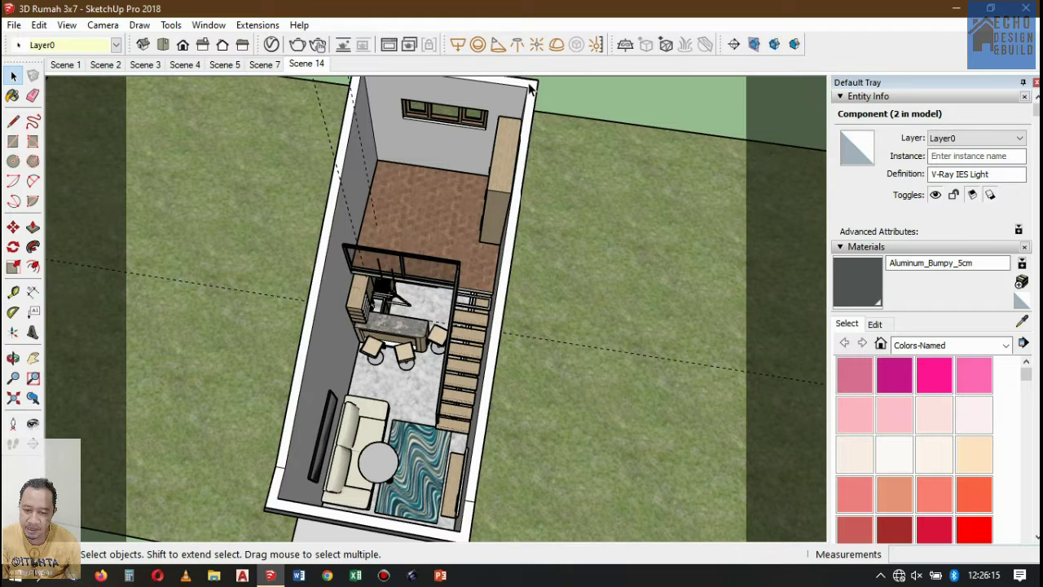
# Orbit the house to an elevated front angle showing the facade and the open interior, and clear the selection
pyautogui.click(13, 357)
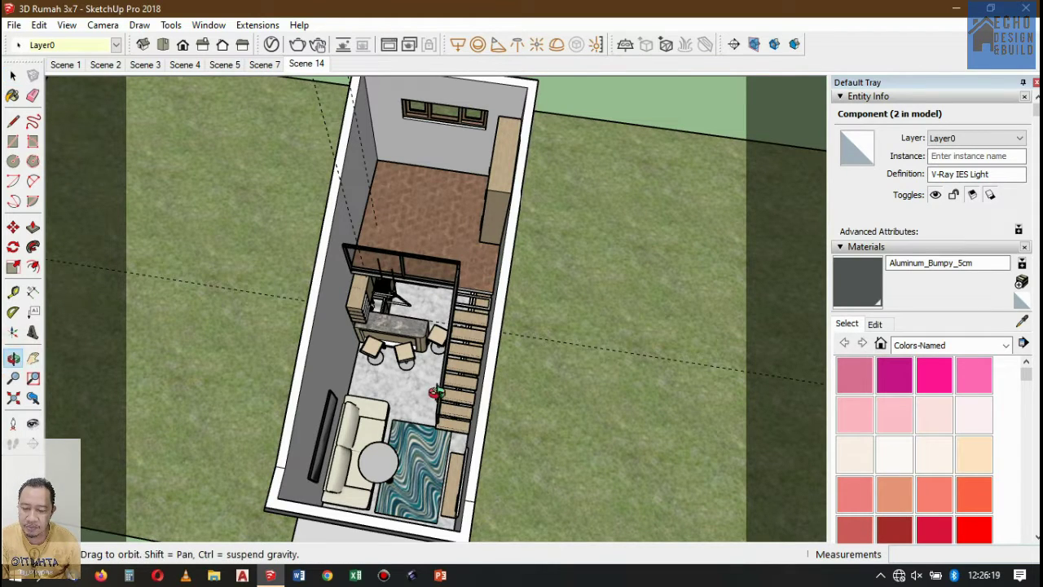
pyautogui.moveTo(439, 391); pyautogui.dragTo(384, 253)
pyautogui.moveTo(396, 326); pyautogui.dragTo(413, 311)
pyautogui.moveTo(412, 255); pyautogui.dragTo(506, 340)
pyautogui.moveTo(469, 249); pyautogui.dragTo(517, 239)
pyautogui.scroll(2, 499, 258)
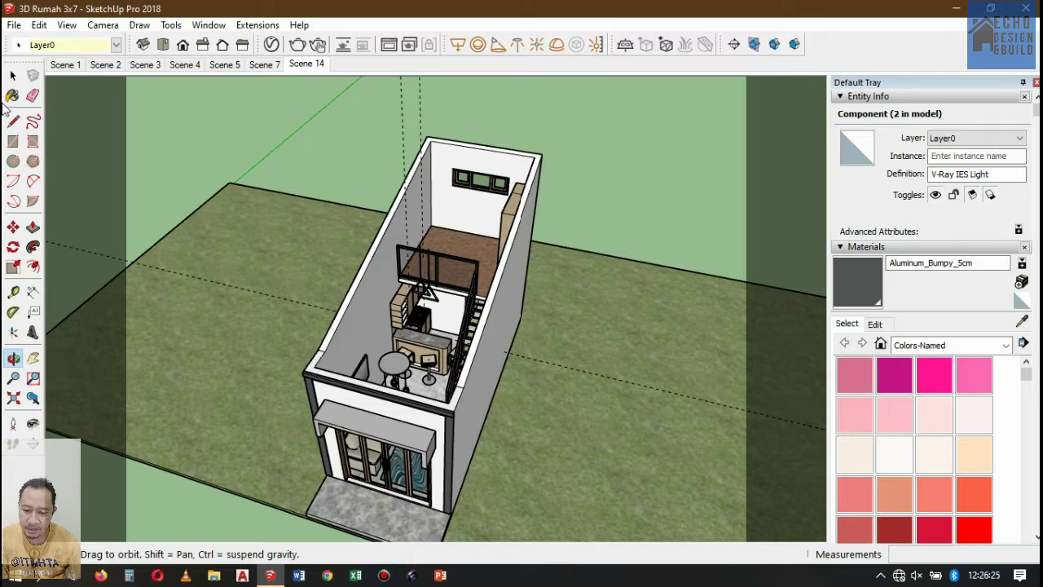
pyautogui.click(13, 76)
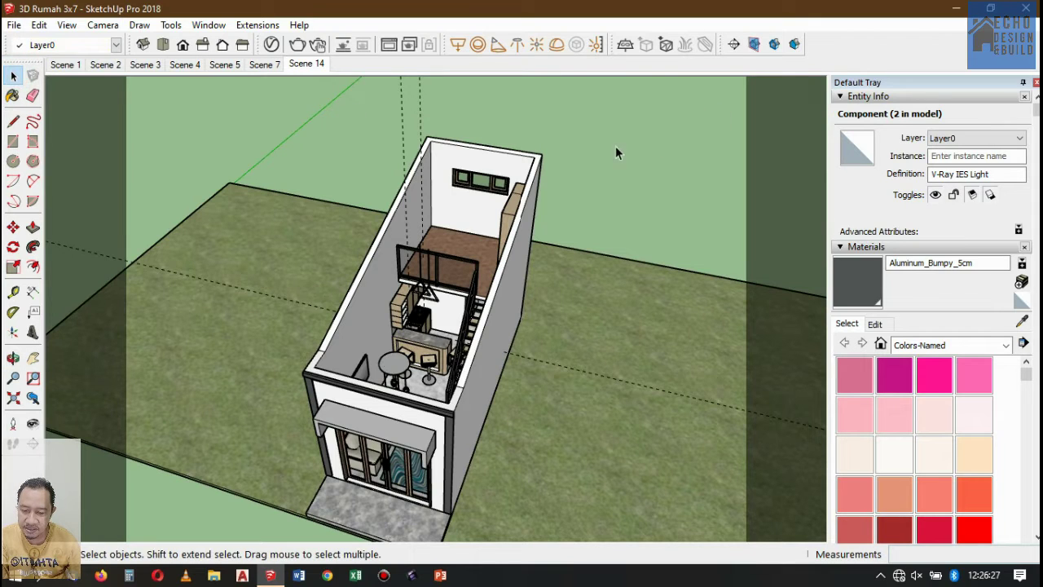
pyautogui.click(594, 167)
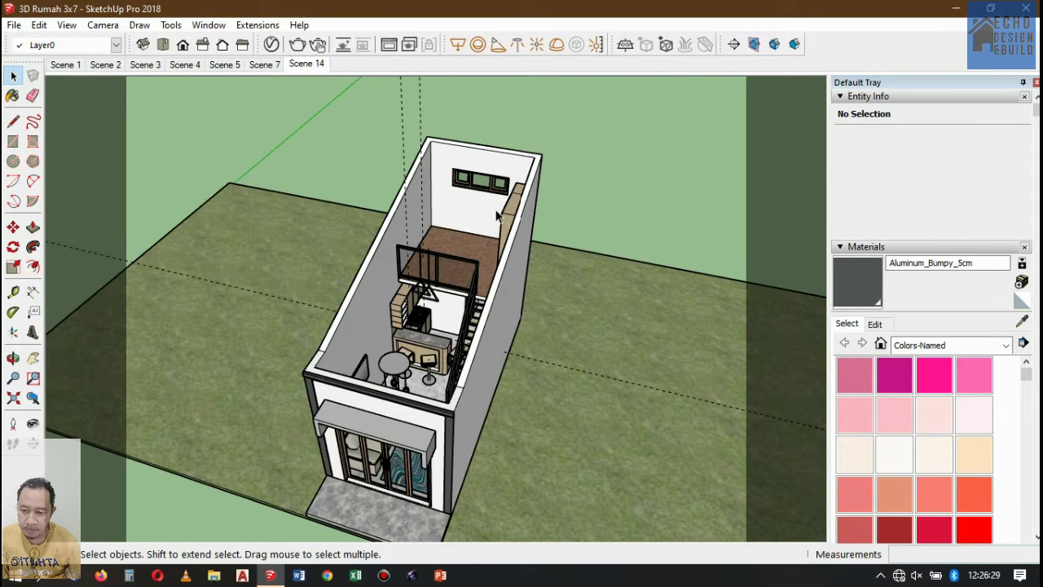
# Select the mezzanine and staircase group and examine both floor levels through the open roof
pyautogui.scroll(1, 456, 253)
pyautogui.click(458, 257)
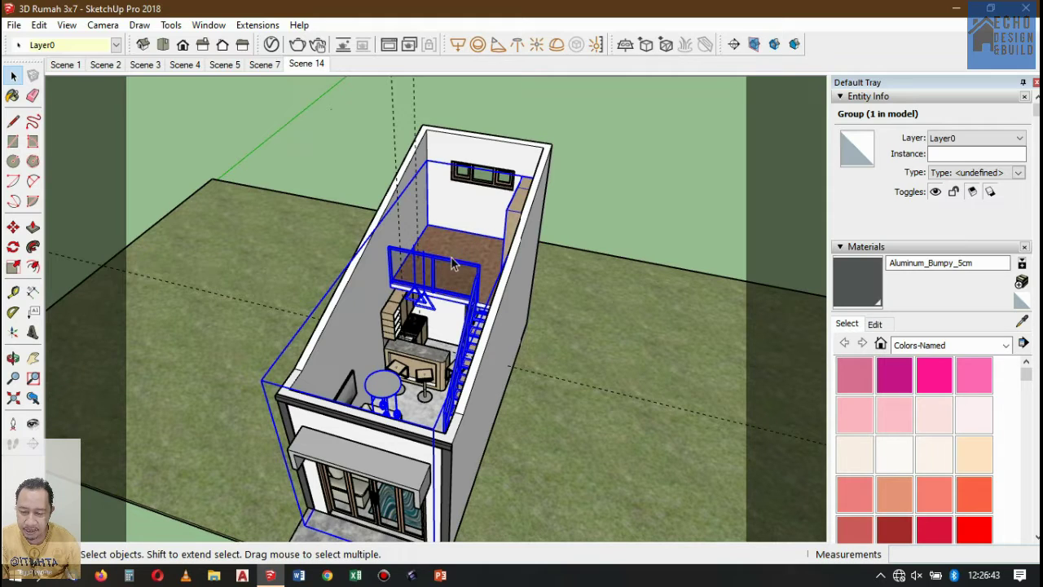
pyautogui.scroll(3, 448, 262)
pyautogui.scroll(-3, 464, 268)
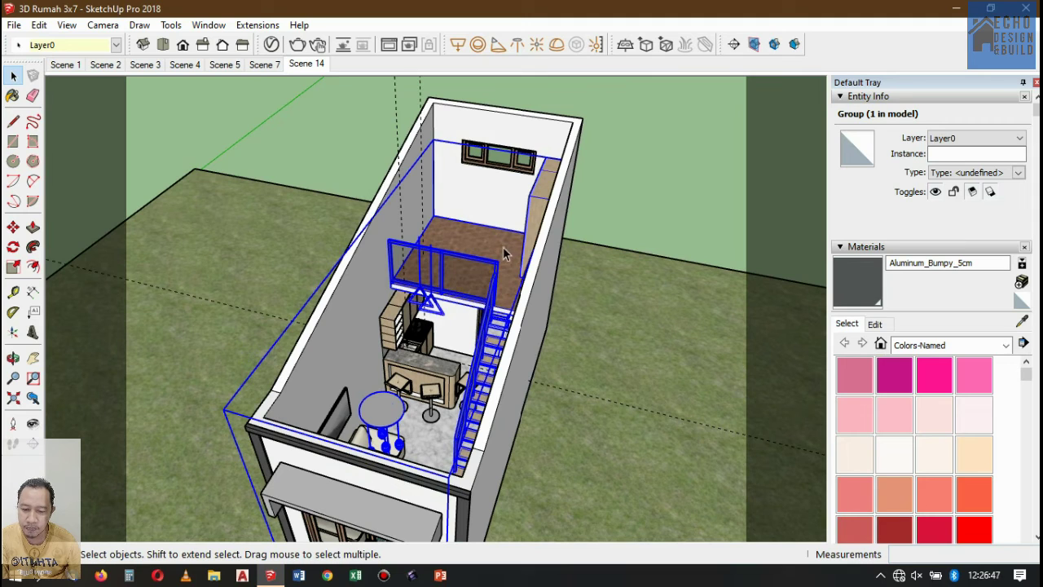
pyautogui.scroll(-2, 484, 284)
pyautogui.scroll(1, 489, 279)
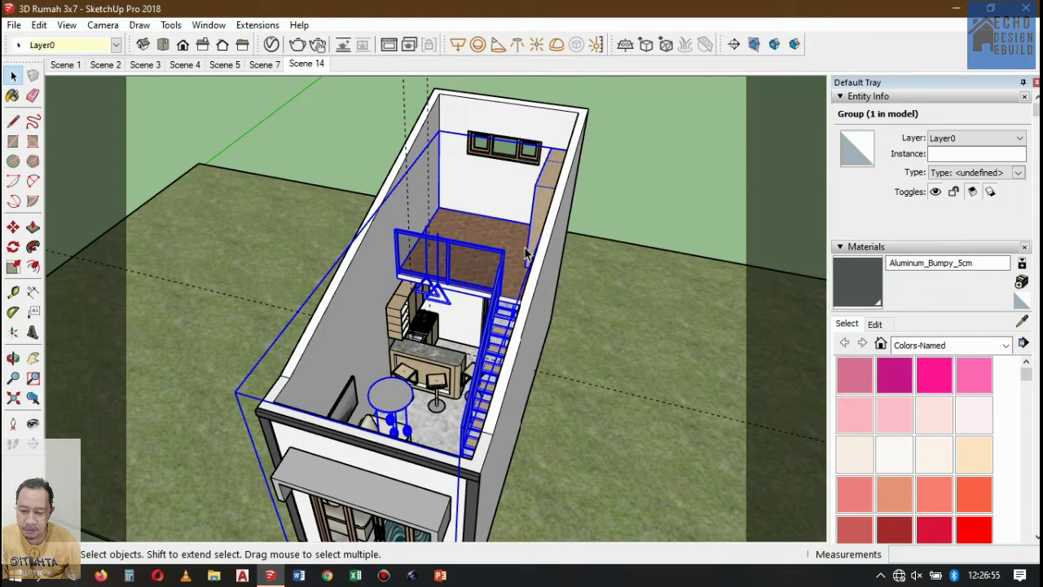
pyautogui.scroll(-3, 509, 263)
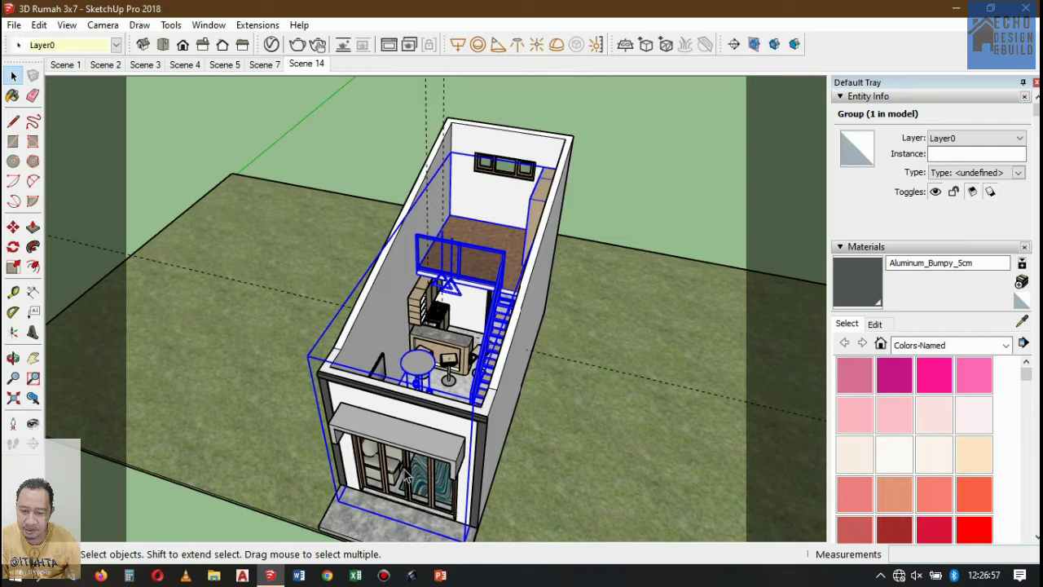
pyautogui.scroll(1, 493, 248)
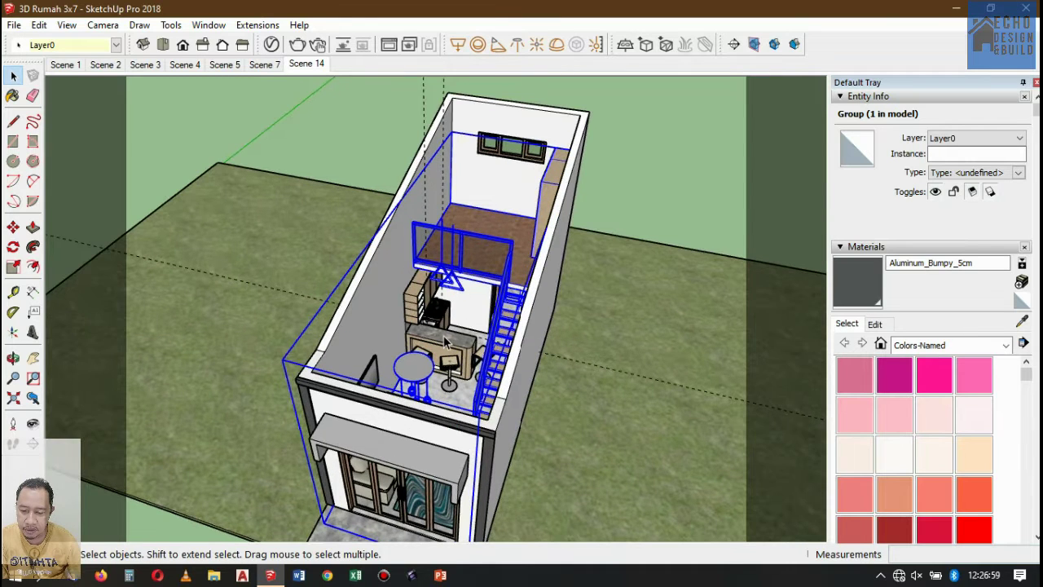
pyautogui.scroll(-1, 489, 260)
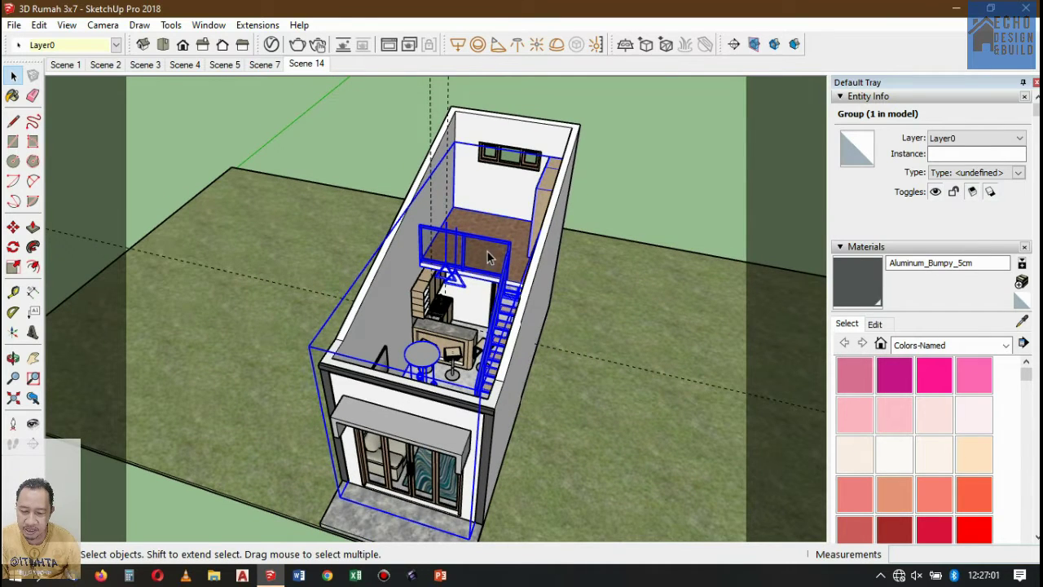
pyautogui.scroll(1, 505, 293)
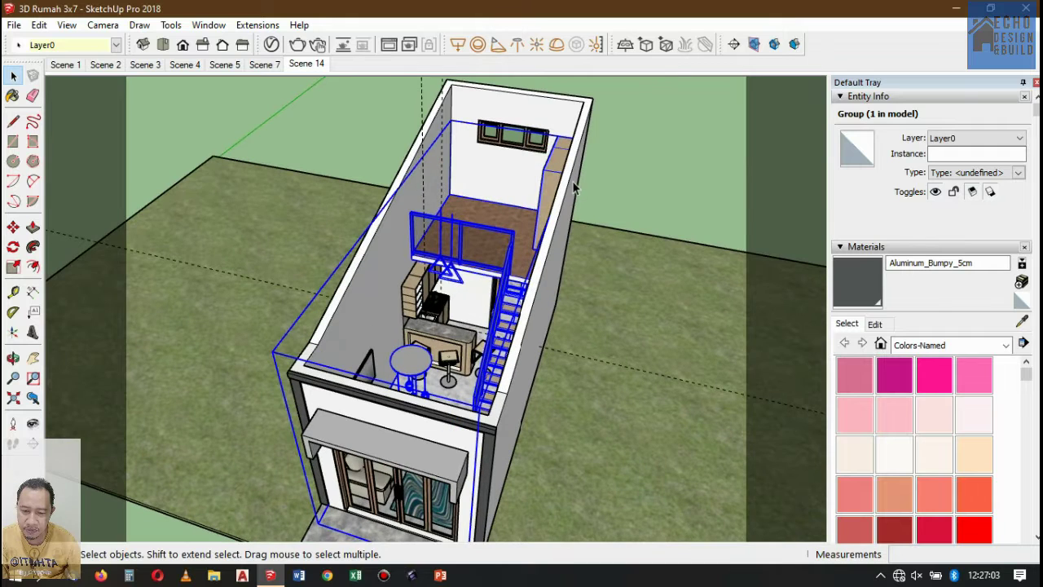
# Add a new animation scene from the current elevated view and compare it with Scene 14
pyautogui.click(628, 157)
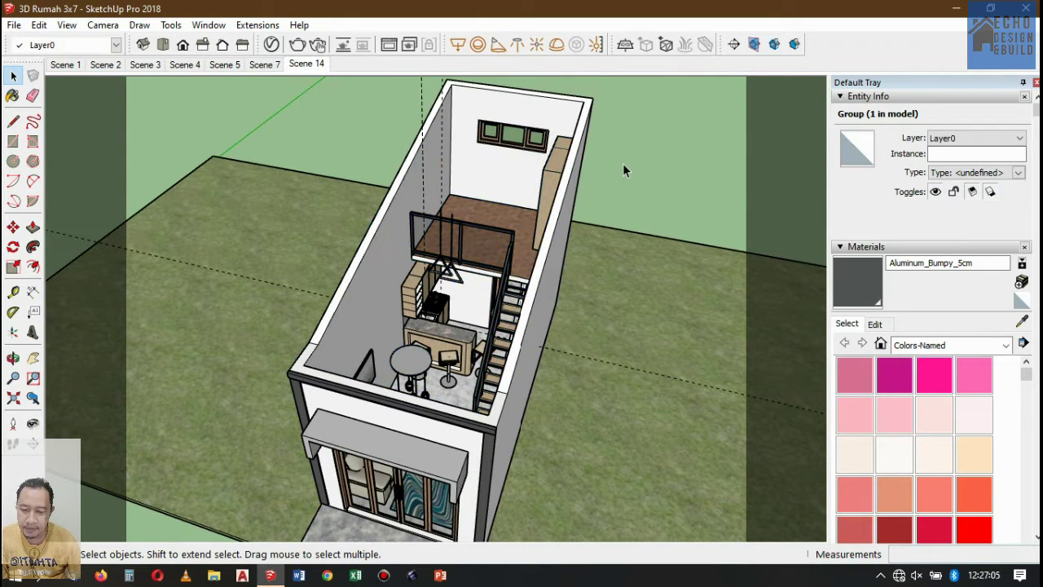
pyautogui.scroll(-1, 555, 204)
pyautogui.scroll(1, 573, 130)
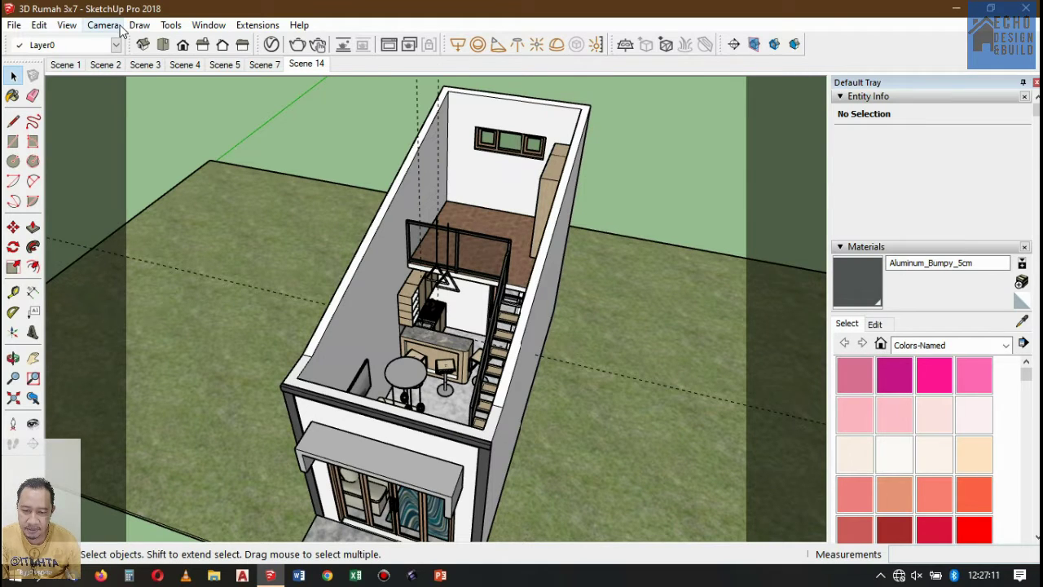
pyautogui.click(68, 25)
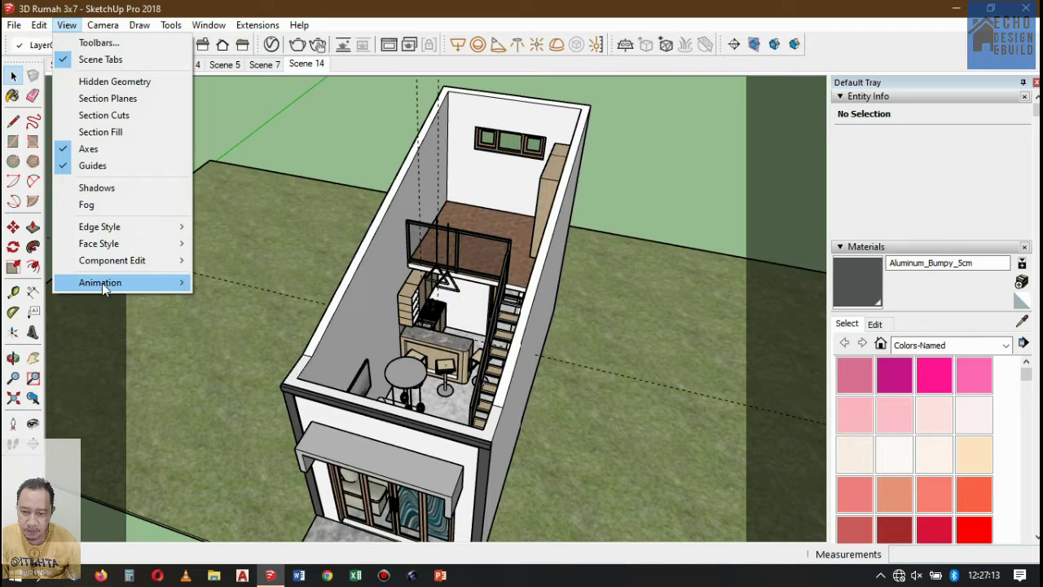
pyautogui.moveTo(104, 283)
pyautogui.click(219, 283)
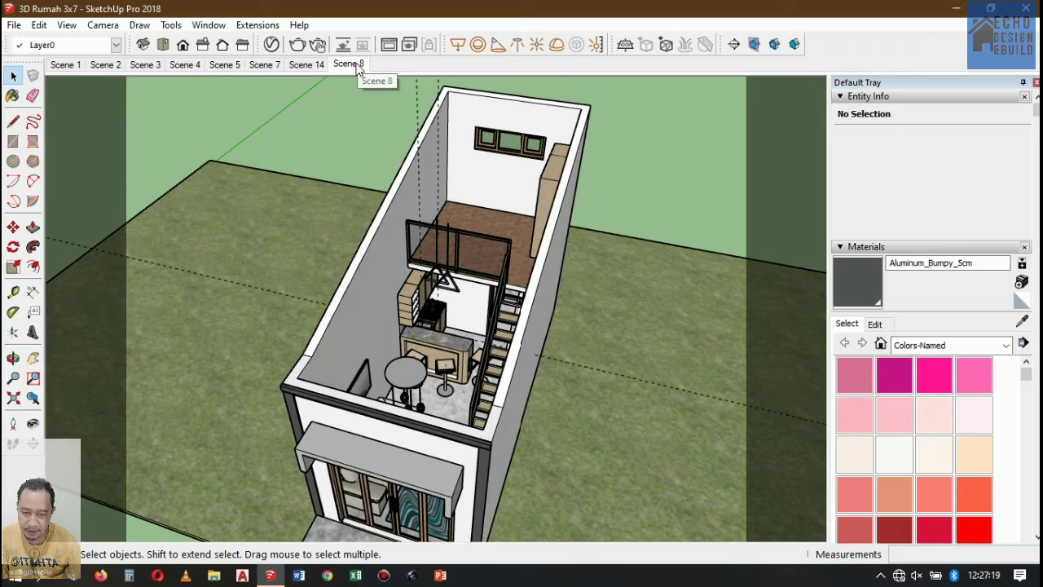
pyautogui.click(310, 64)
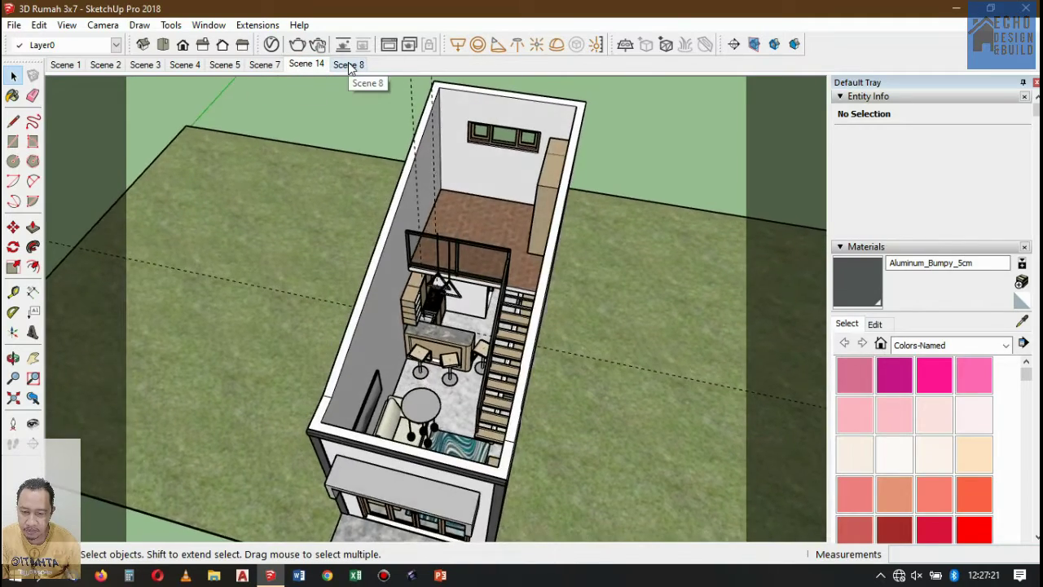
pyautogui.click(348, 65)
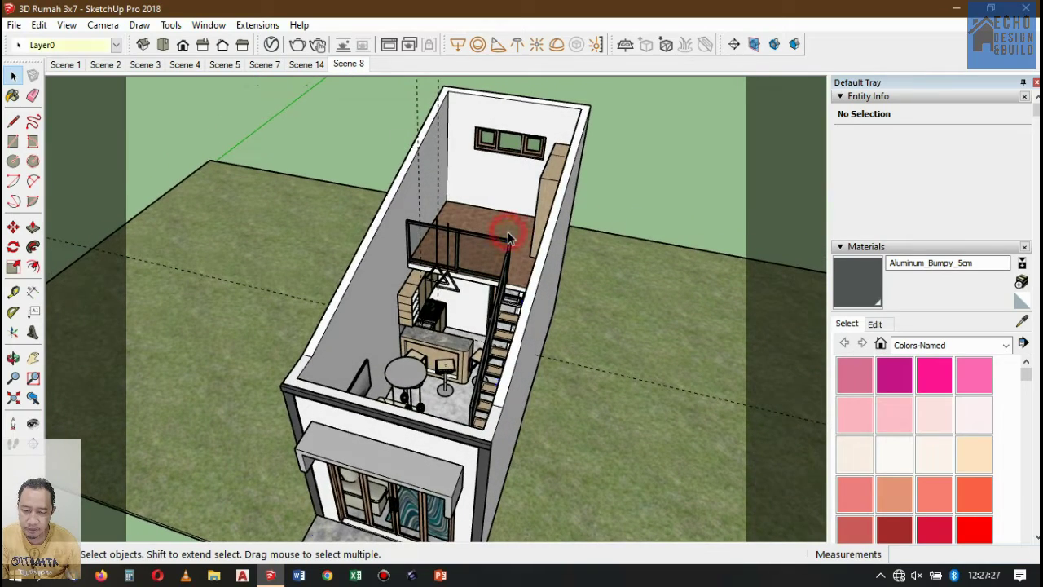
# Open the mezzanine and staircase group for editing near the uppermost stair treads
pyautogui.click(509, 234)
pyautogui.scroll(4, 477, 277)
pyautogui.scroll(2, 473, 279)
pyautogui.scroll(-5, 585, 211)
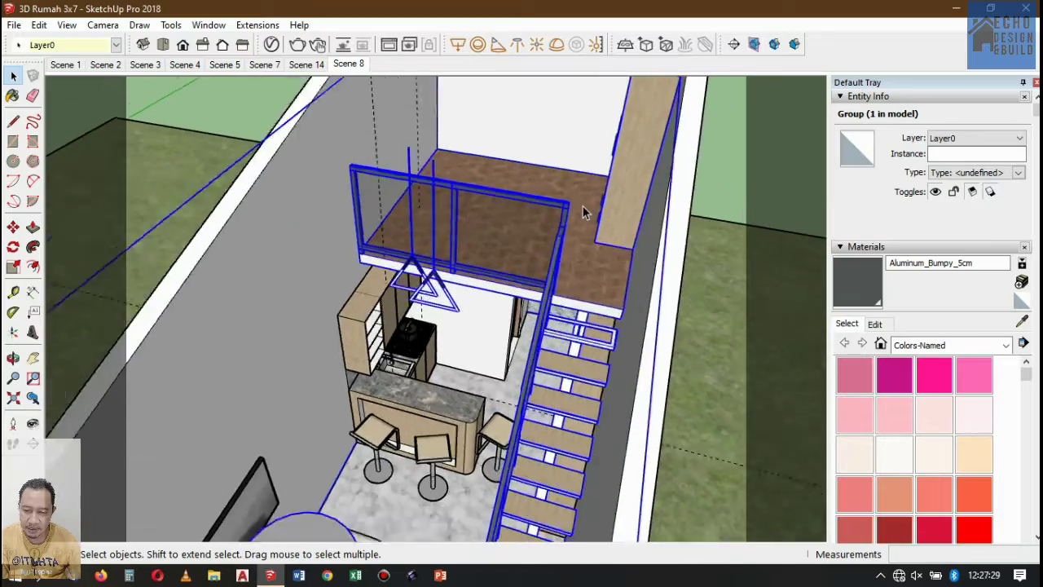
pyautogui.scroll(4, 555, 264)
pyautogui.scroll(-3, 597, 218)
pyautogui.scroll(-4, 623, 155)
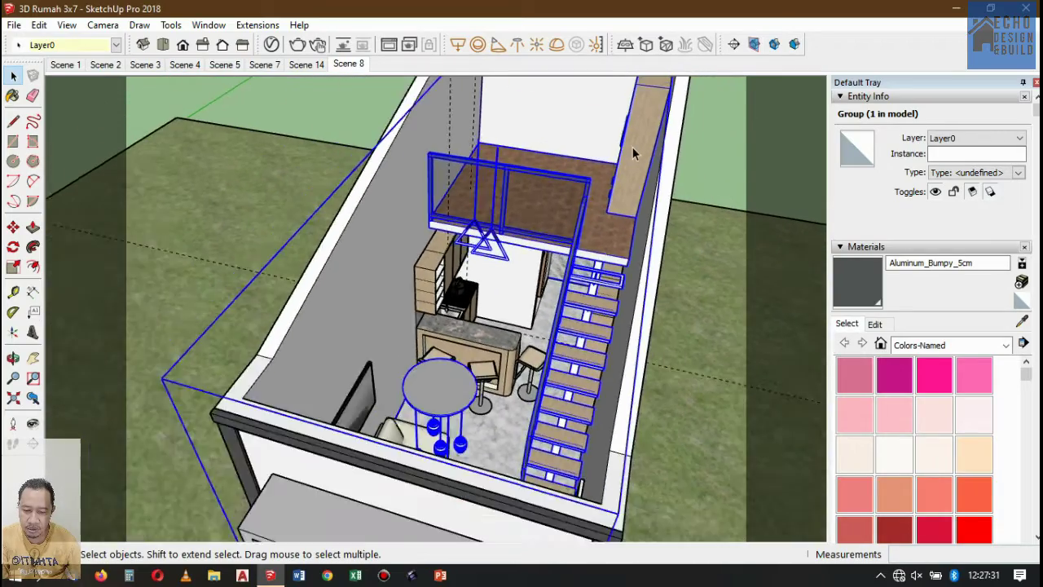
pyautogui.scroll(5, 586, 222)
pyautogui.scroll(2, 573, 237)
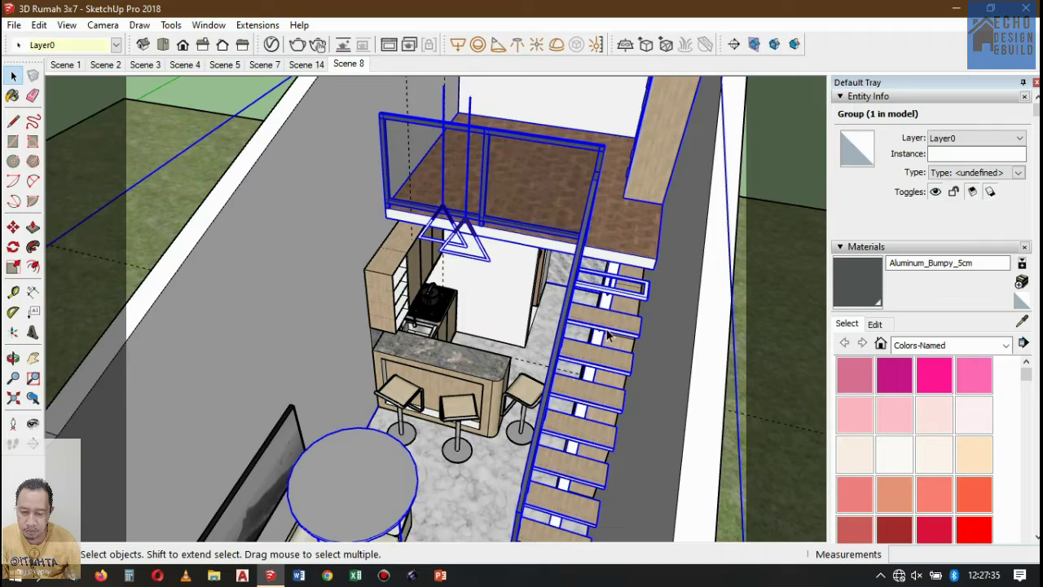
pyautogui.scroll(5, 619, 304)
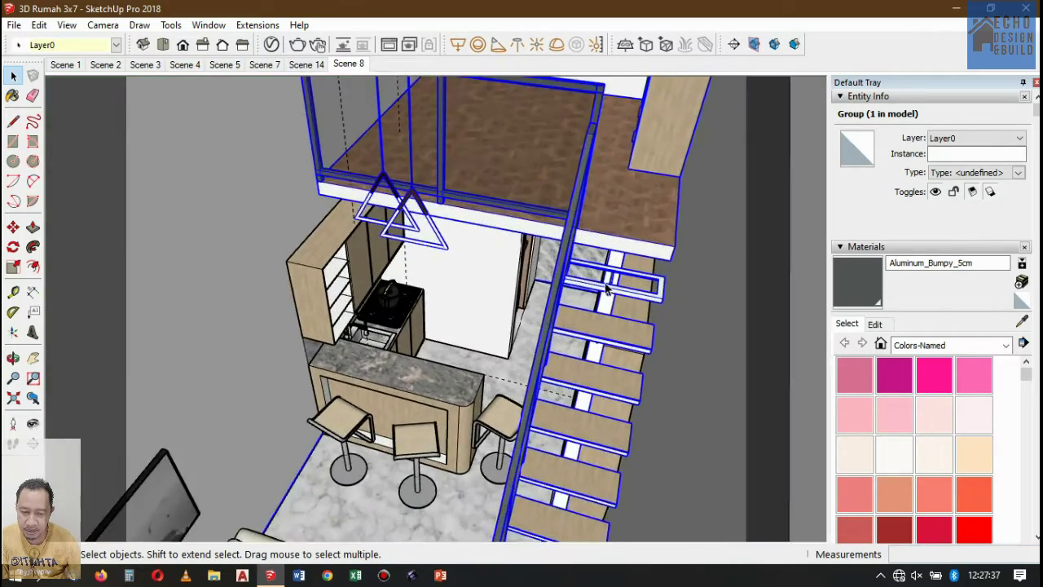
pyautogui.scroll(5, 617, 277)
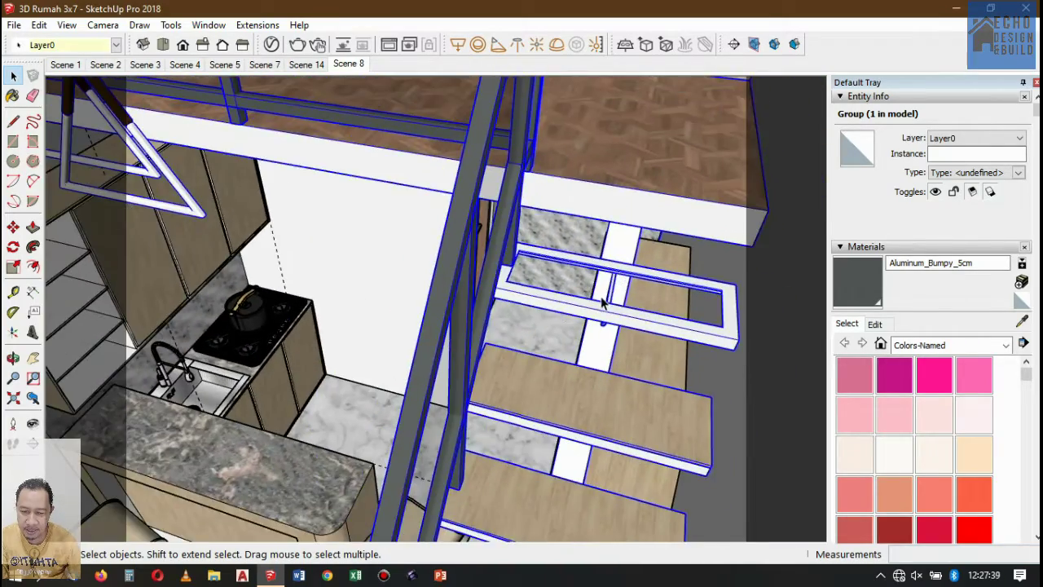
pyautogui.click(601, 303)
pyautogui.doubleClick(600, 303)
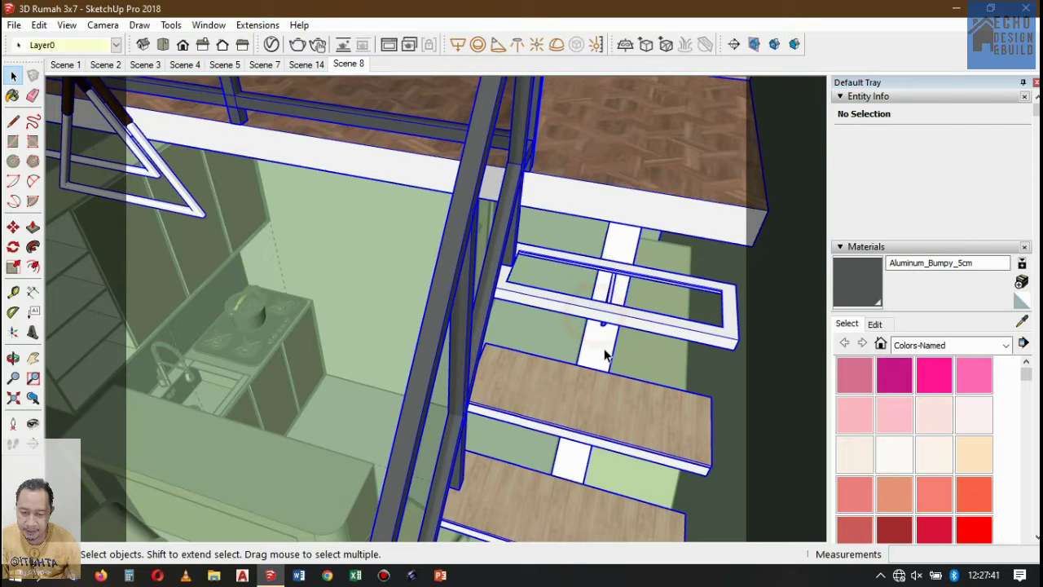
# Open the nested staircase groups down to the tread just below the empty uppermost tread frame
pyautogui.click(595, 405)
pyautogui.doubleClick(596, 405)
pyautogui.click(597, 404)
pyautogui.doubleClick(610, 391)
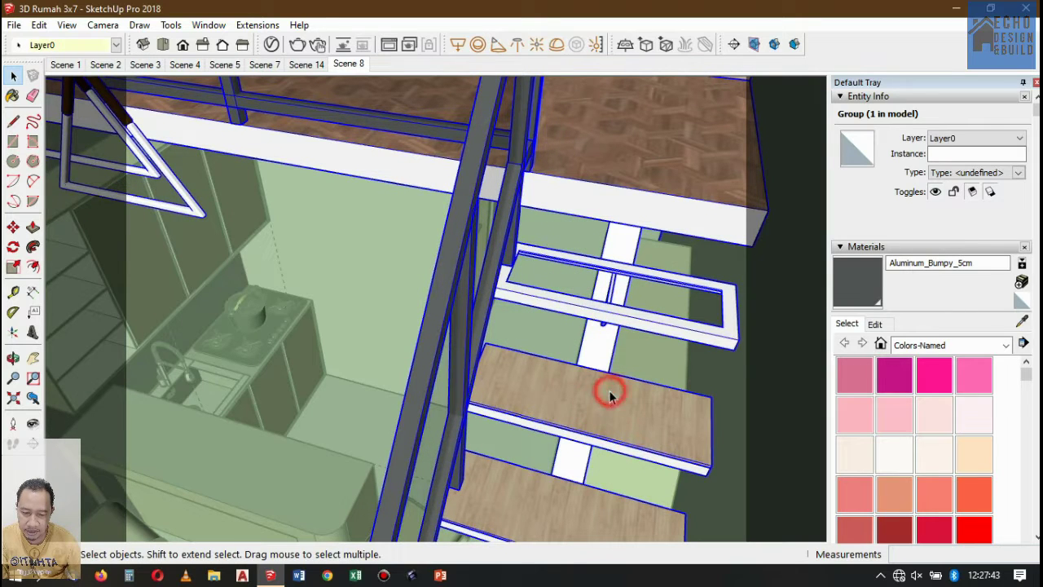
pyautogui.click(607, 393)
pyautogui.doubleClick(616, 393)
pyautogui.click(616, 392)
pyautogui.click(617, 391)
pyautogui.doubleClick(617, 392)
pyautogui.click(616, 391)
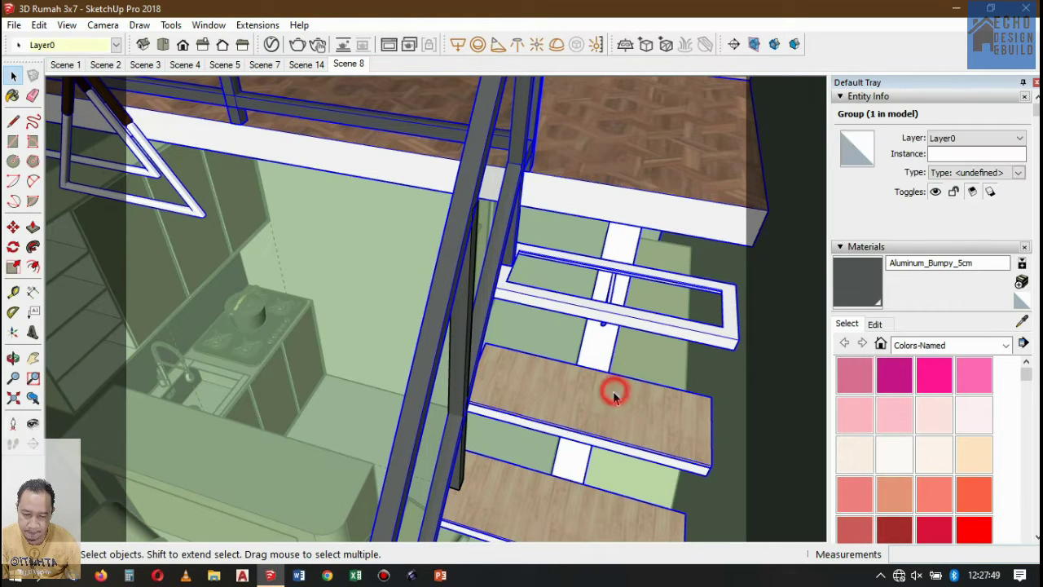
pyautogui.doubleClick(614, 392)
pyautogui.scroll(2, 521, 395)
# Copy the wooden board of the tread below the empty frame and paste the duplicate in place
pyautogui.click(509, 394)
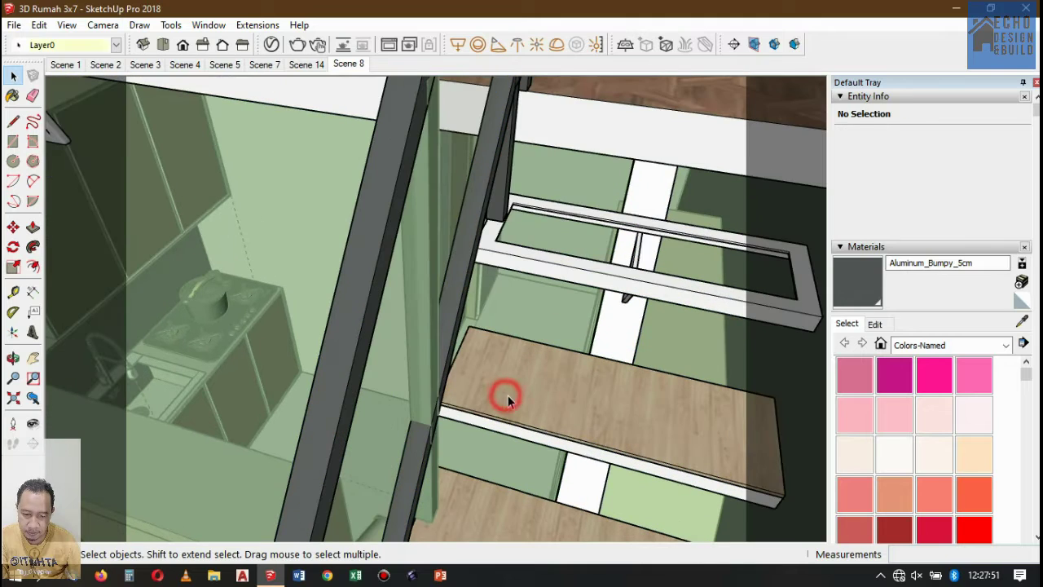
pyautogui.doubleClick(508, 395)
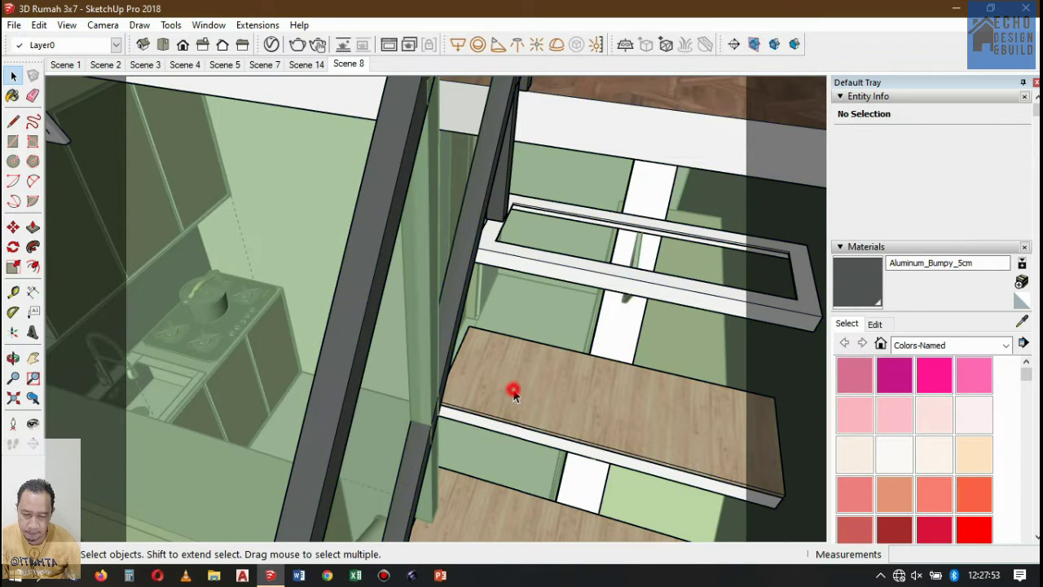
pyautogui.click(512, 392)
pyautogui.scroll(-2, 569, 395)
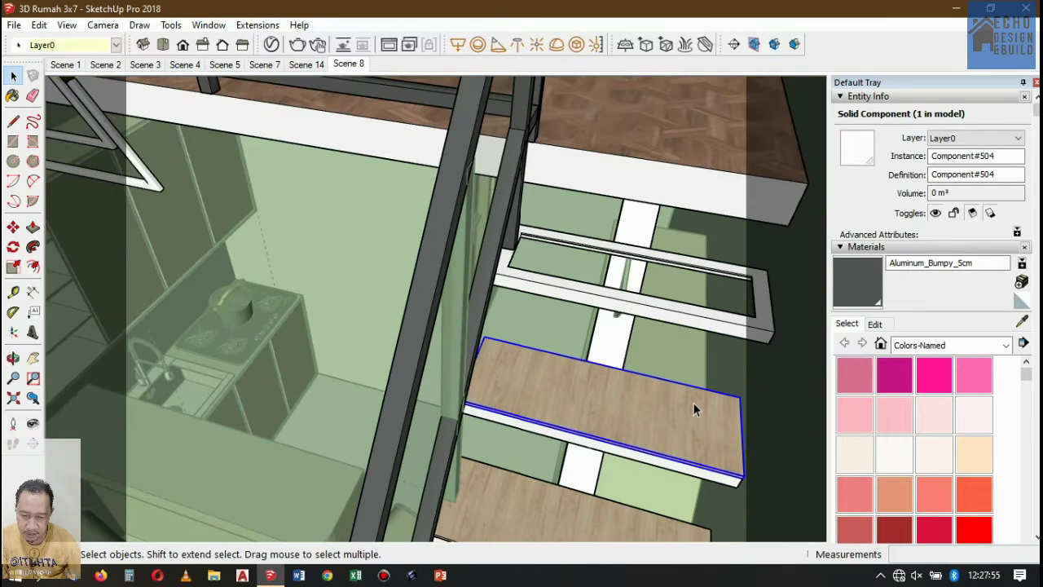
pyautogui.click(38, 25)
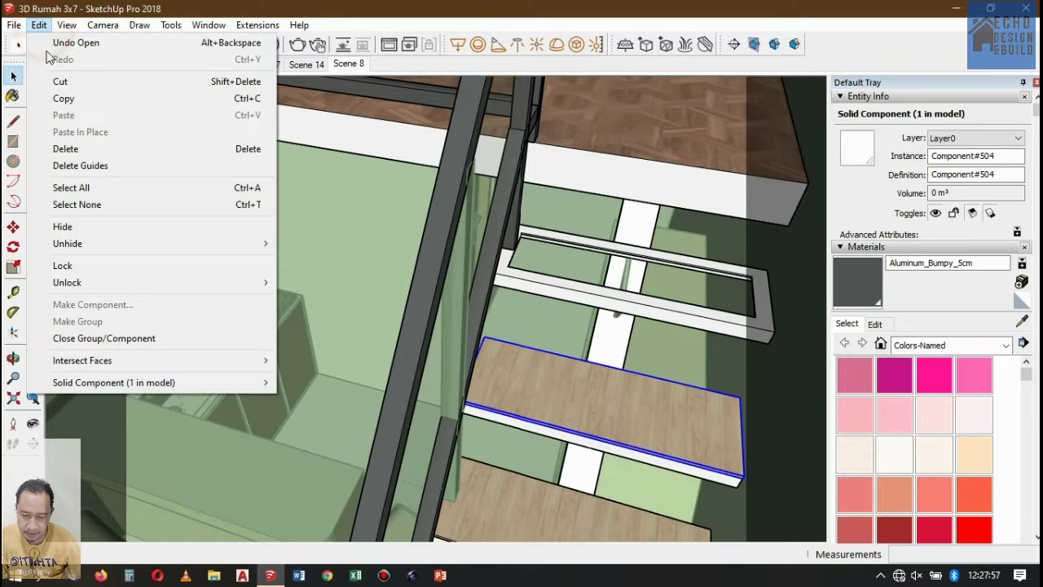
pyautogui.click(63, 97)
pyautogui.click(38, 25)
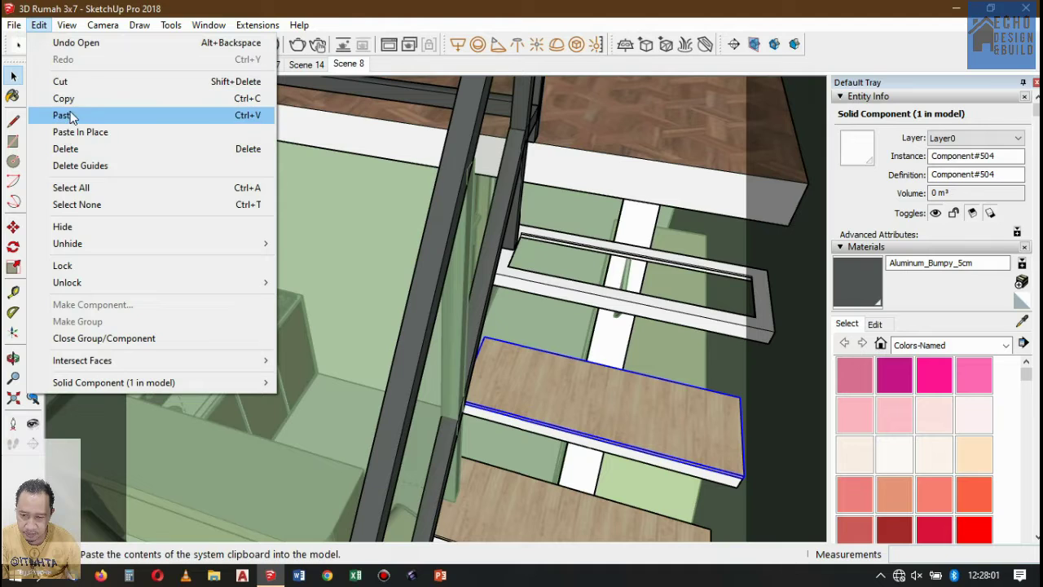
pyautogui.click(73, 132)
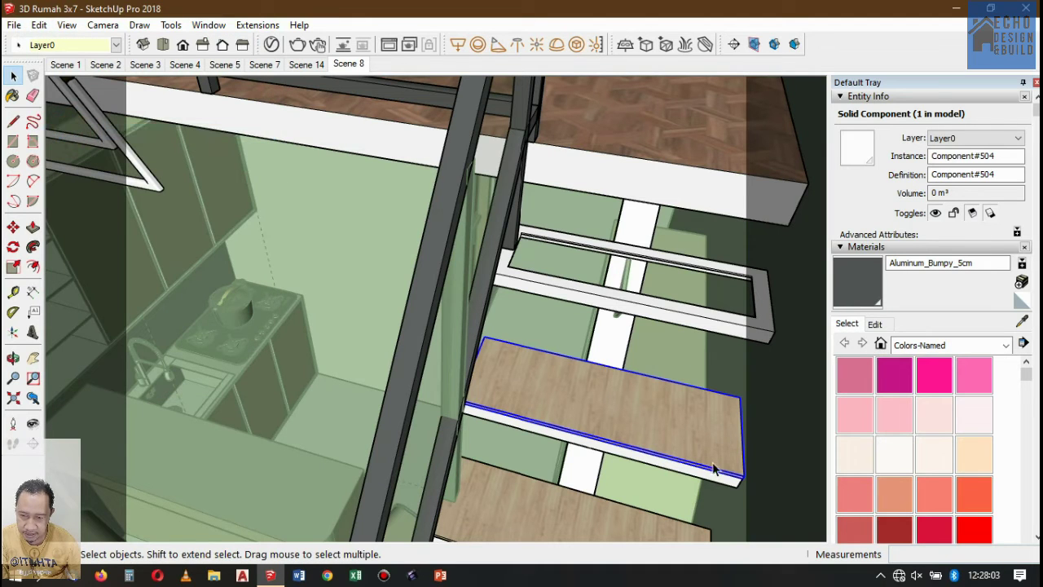
# Move the duplicated board by its front corner endpoint onto the matching corner of the empty uppermost tread frame
pyautogui.click(13, 227)
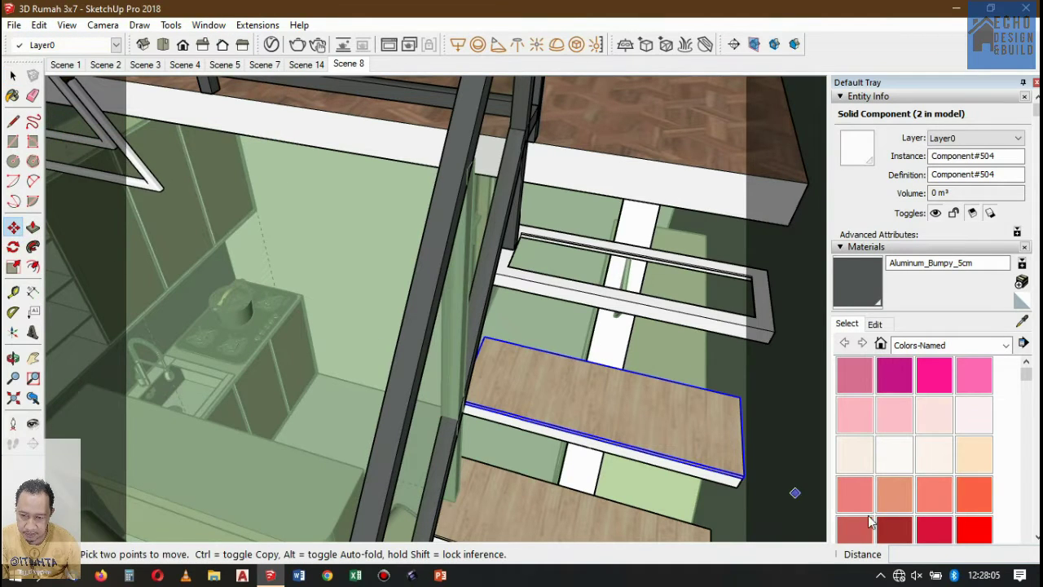
pyautogui.scroll(3, 735, 481)
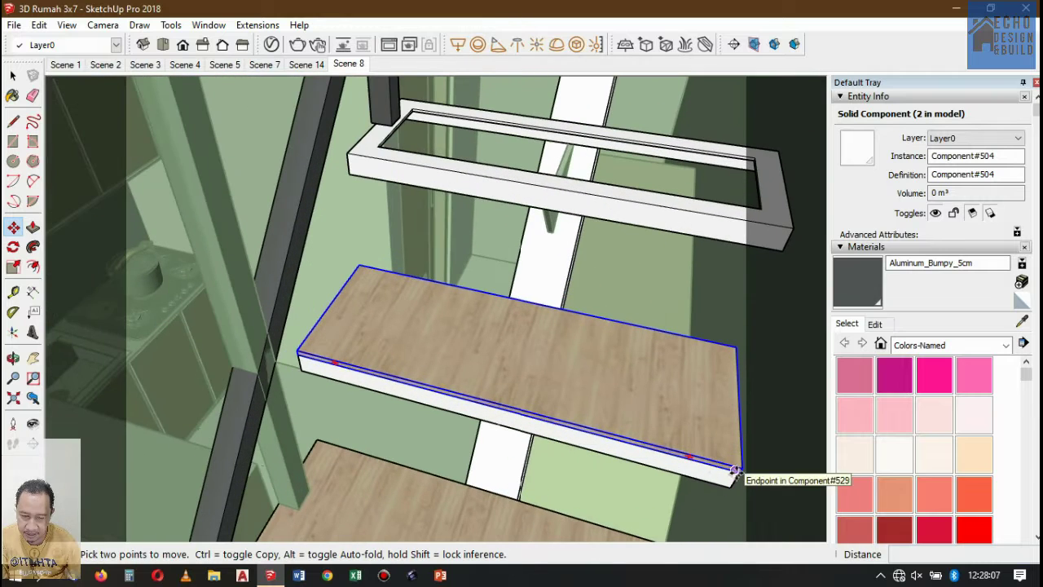
pyautogui.click(739, 473)
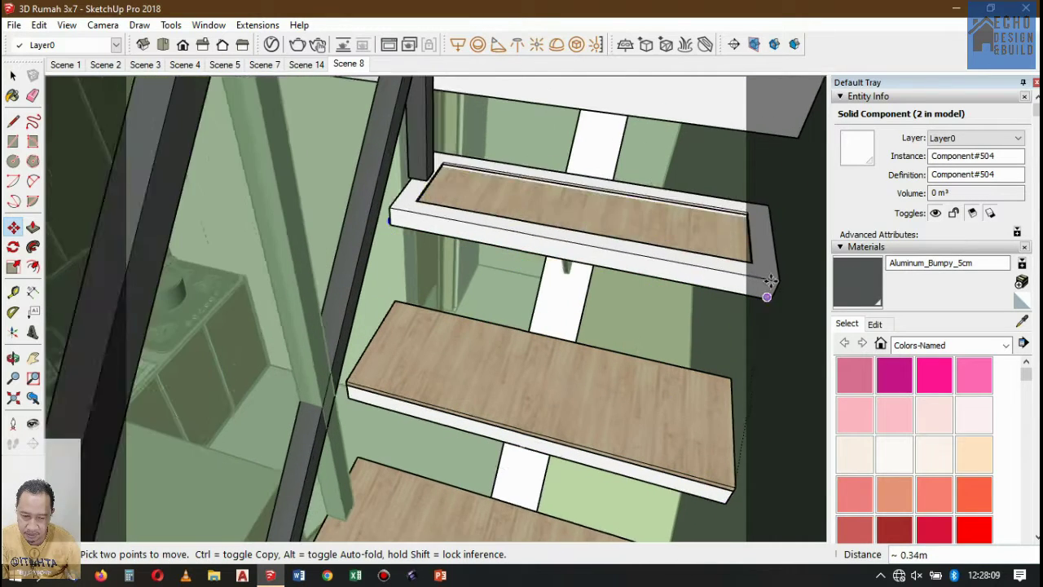
pyautogui.click(780, 278)
pyautogui.scroll(-3, 559, 326)
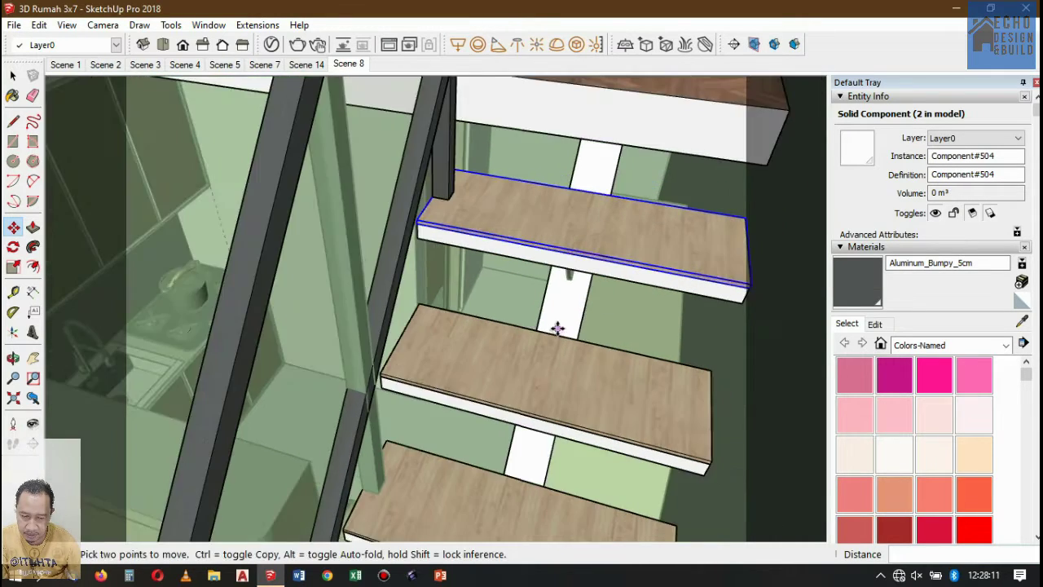
pyautogui.scroll(-5, 535, 352)
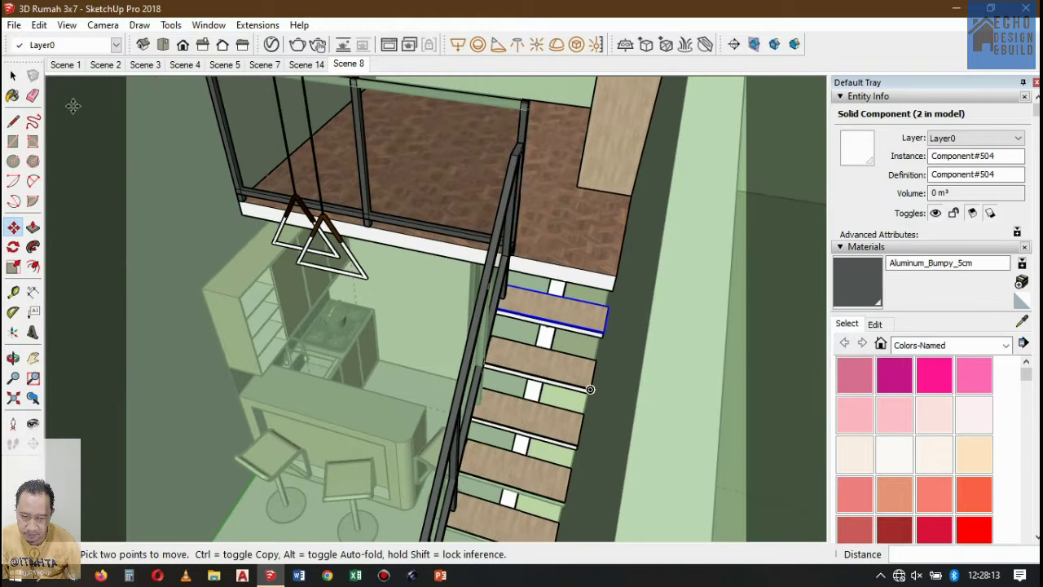
# Close the nested staircase groups back to the top level and select the whole mezzanine and staircase group
pyautogui.click(12, 75)
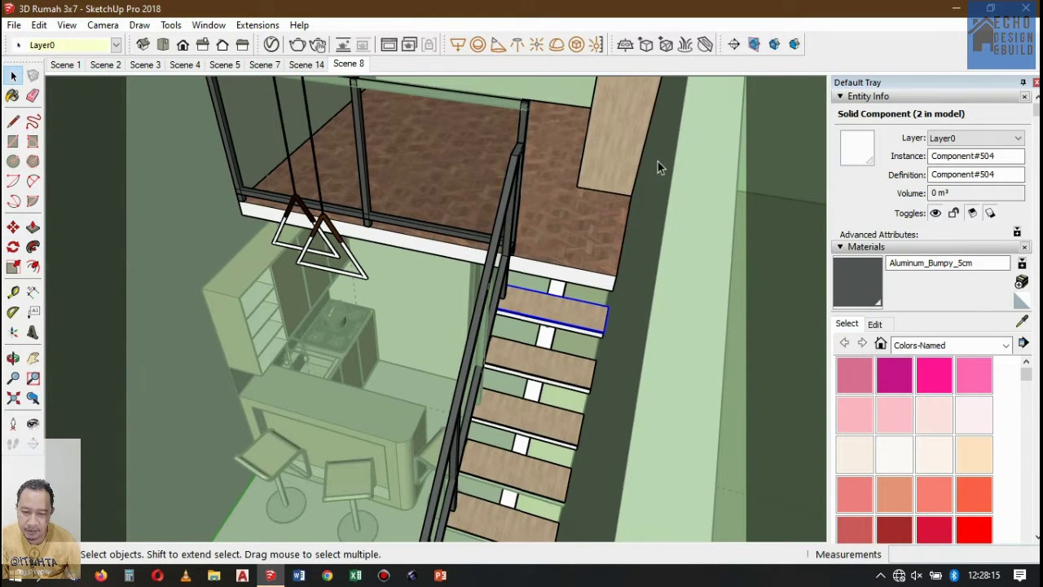
pyautogui.click(587, 263)
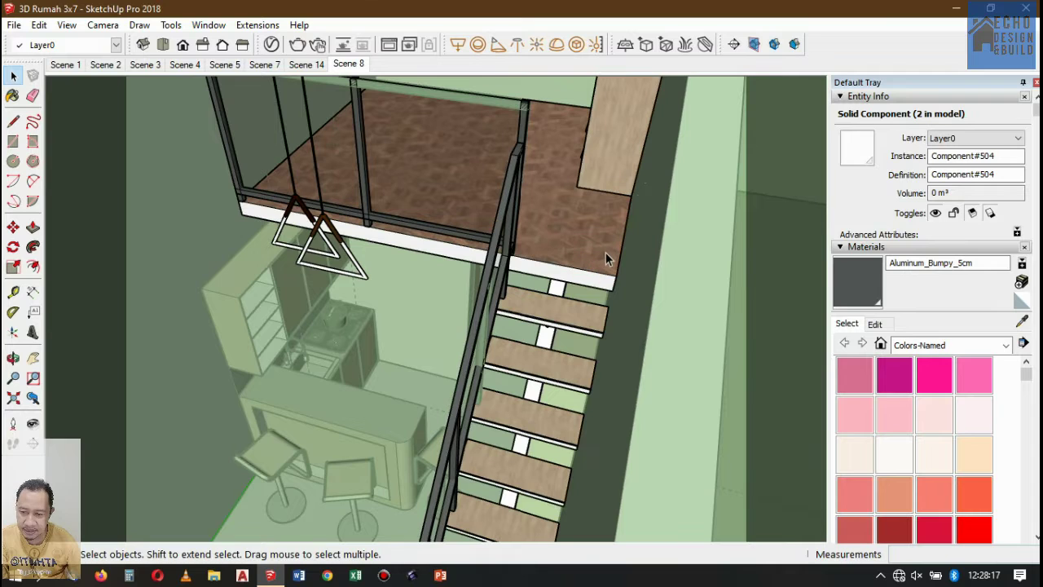
pyautogui.click(606, 253)
pyautogui.doubleClick(607, 253)
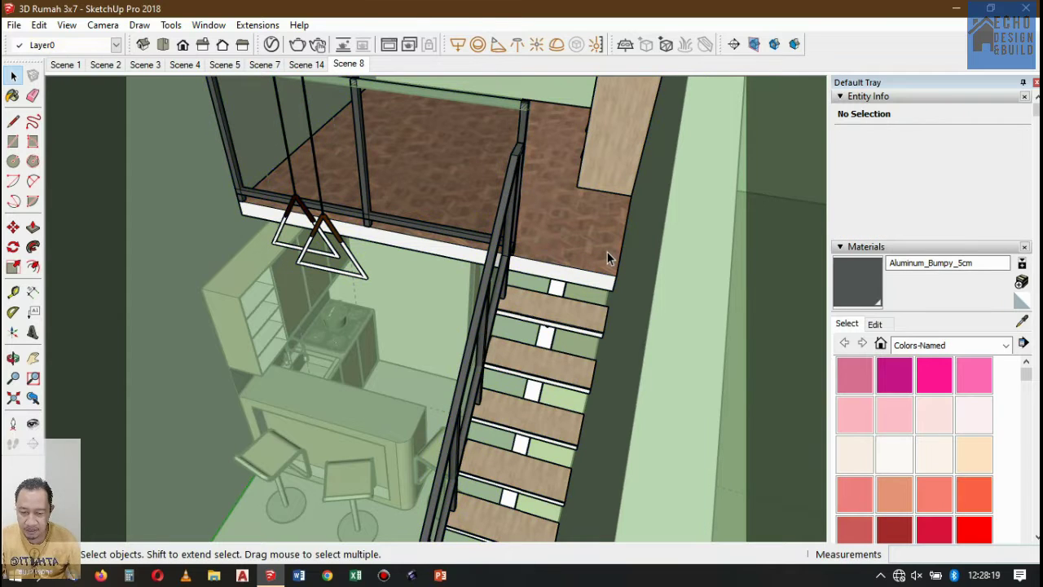
pyautogui.press('Escape')
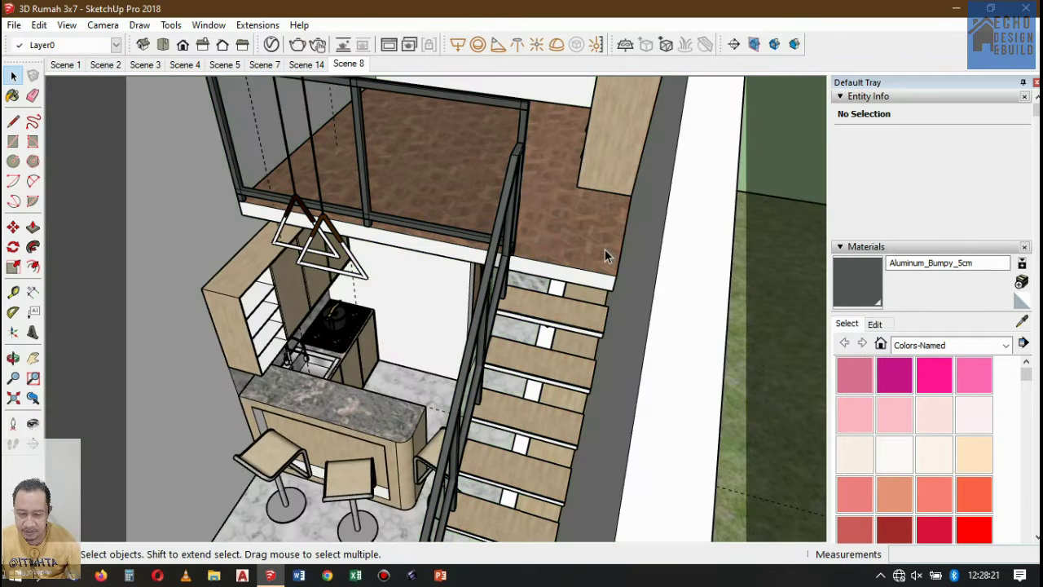
pyautogui.click(602, 249)
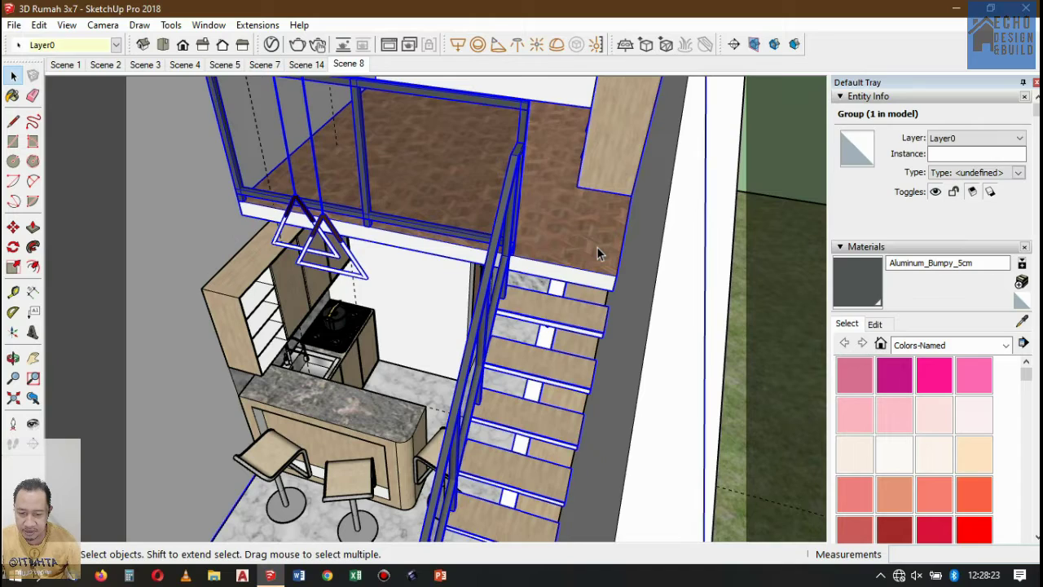
# Examine the ground-floor kitchen, bar counter and living area through the open roof
pyautogui.scroll(-5, 631, 258)
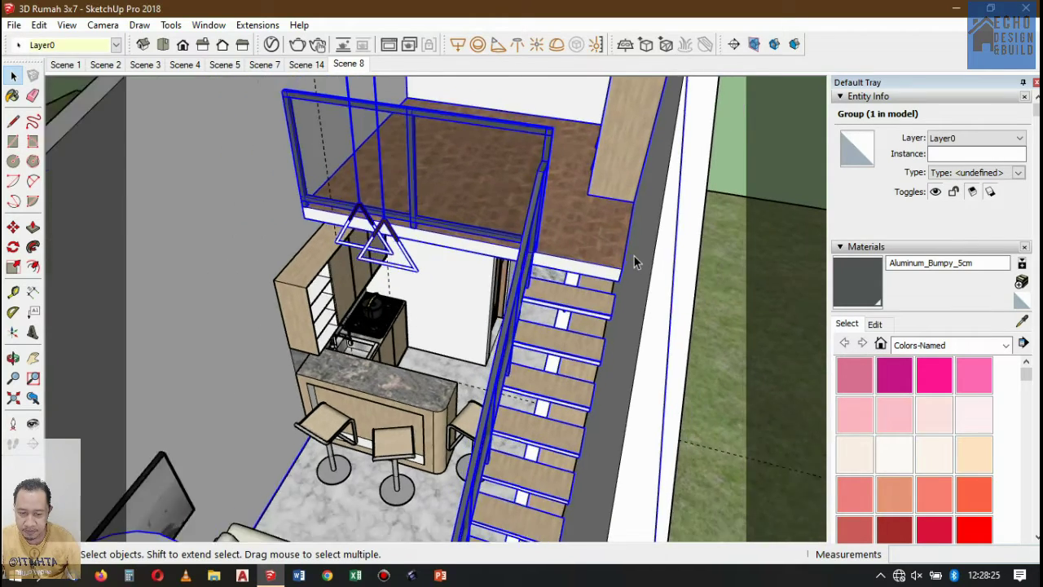
pyautogui.scroll(-2, 634, 263)
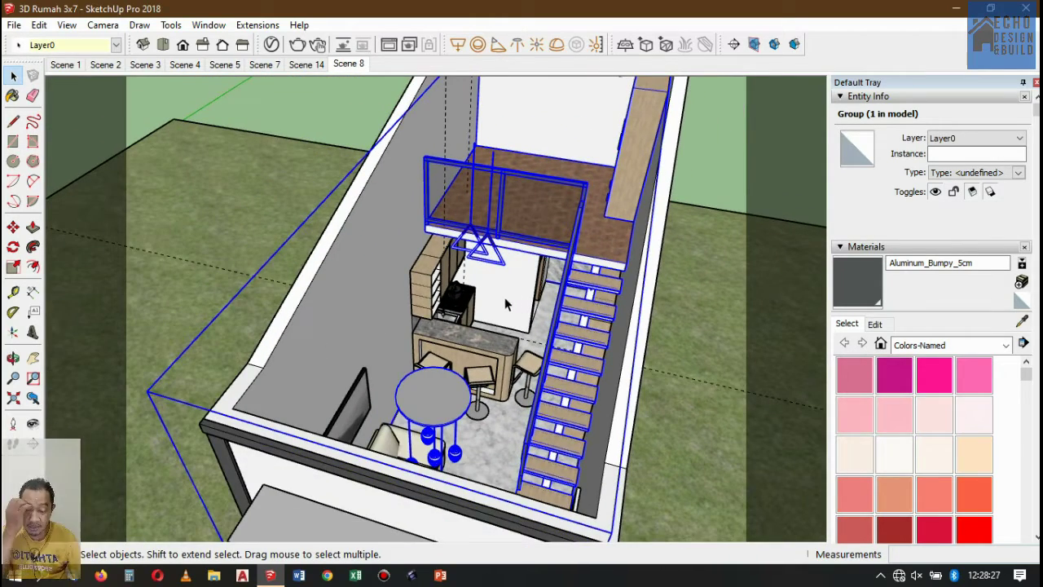
pyautogui.scroll(4, 465, 297)
pyautogui.scroll(-2, 463, 285)
pyautogui.scroll(2, 465, 283)
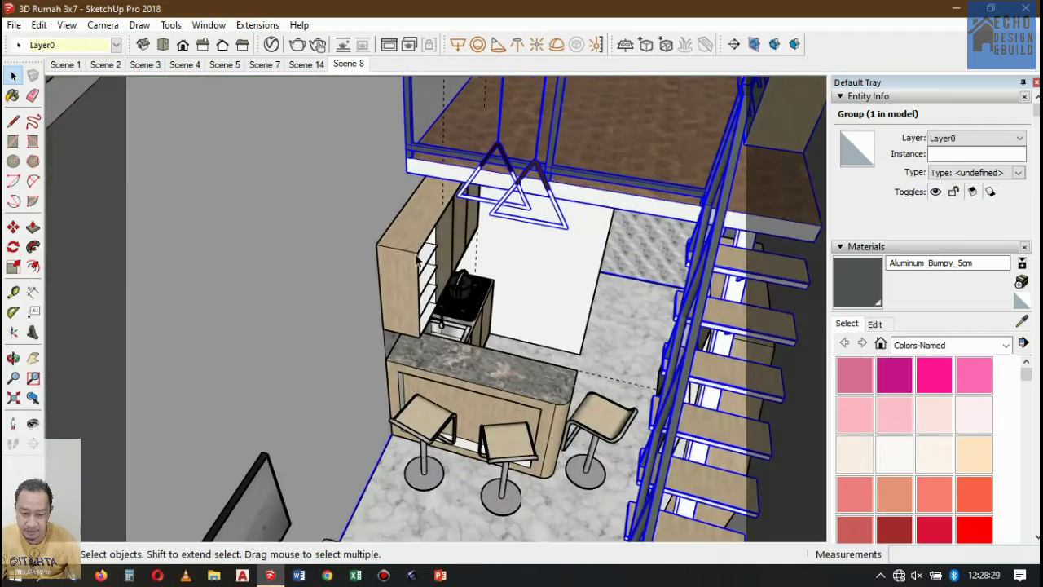
pyautogui.scroll(-3, 589, 389)
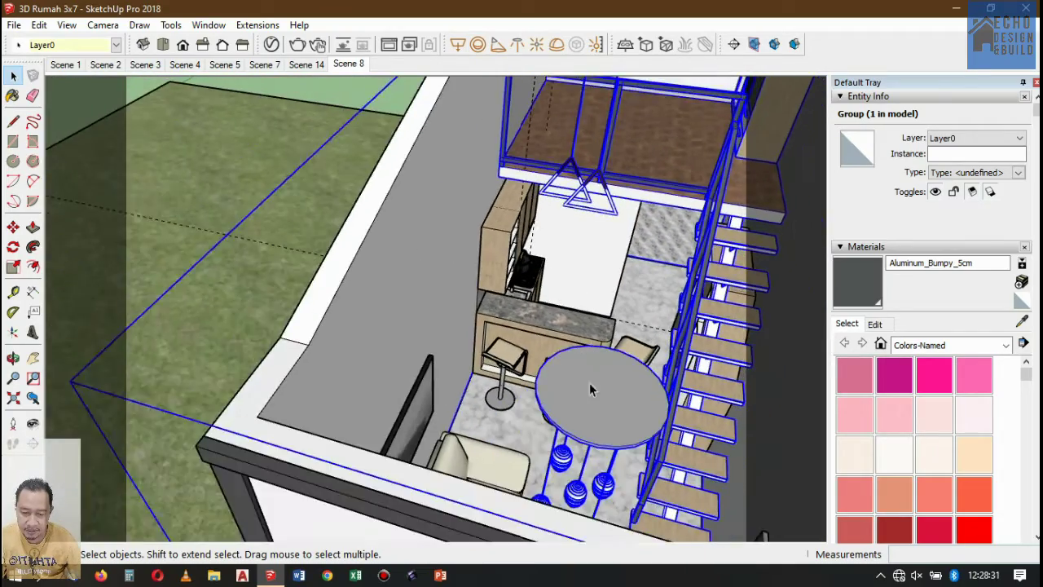
pyautogui.scroll(3, 570, 383)
pyautogui.scroll(2, 538, 252)
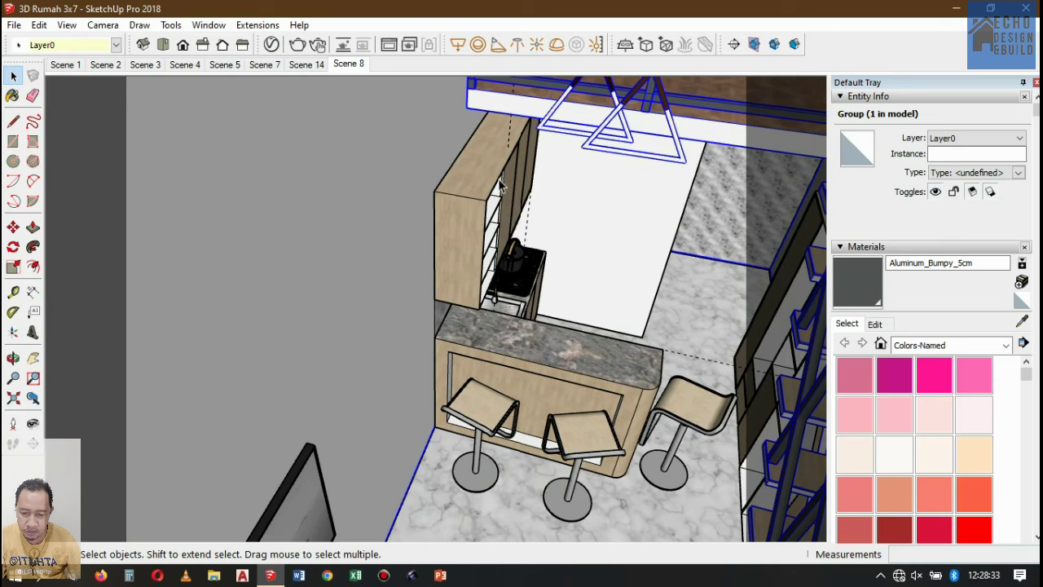
pyautogui.scroll(1, 503, 198)
pyautogui.scroll(-2, 471, 229)
pyautogui.scroll(1, 614, 225)
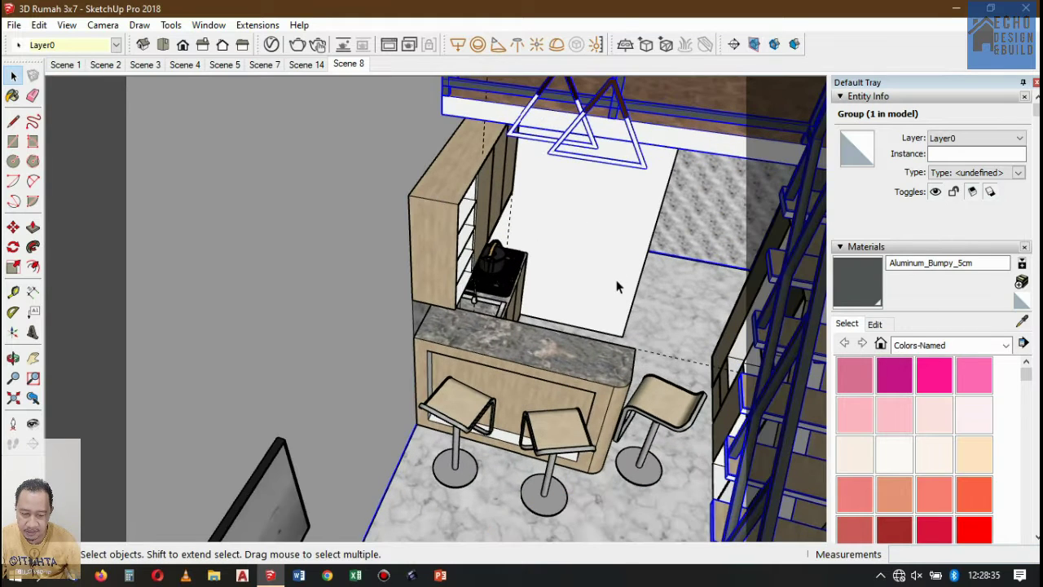
pyautogui.scroll(2, 539, 258)
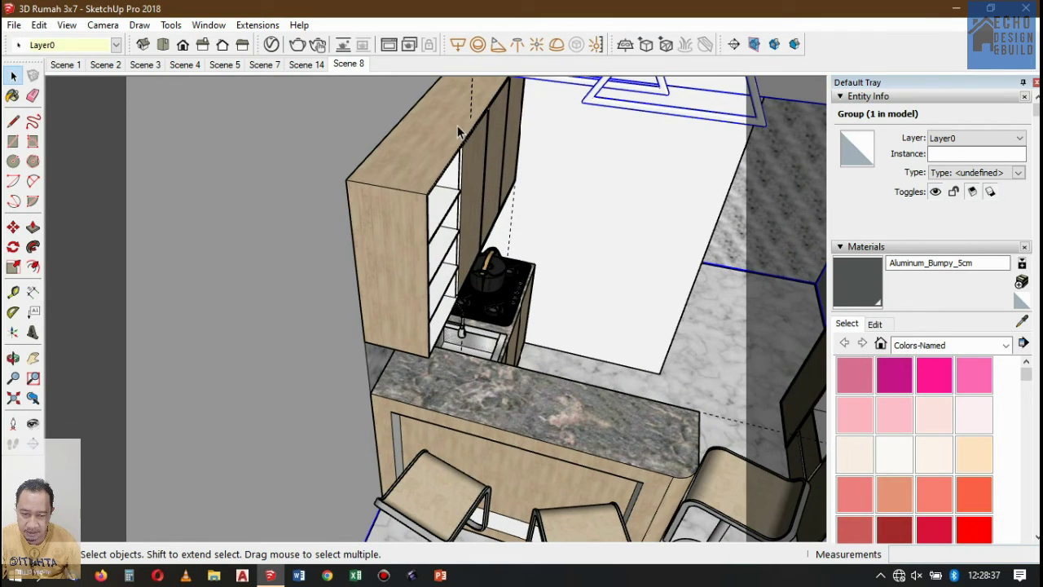
# Select the kitchen's upper cabinet, stove, sink base cabinet and marble-topped bar counter together
pyautogui.click(507, 254)
pyautogui.scroll(1, 510, 242)
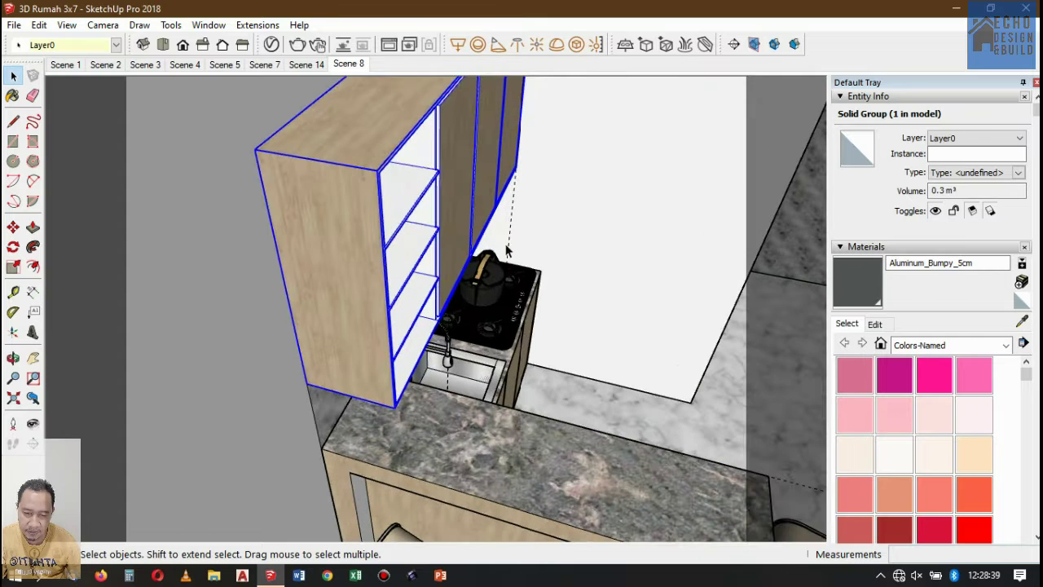
pyautogui.keyDown('shift'); pyautogui.click(493, 281); pyautogui.keyUp('shift')
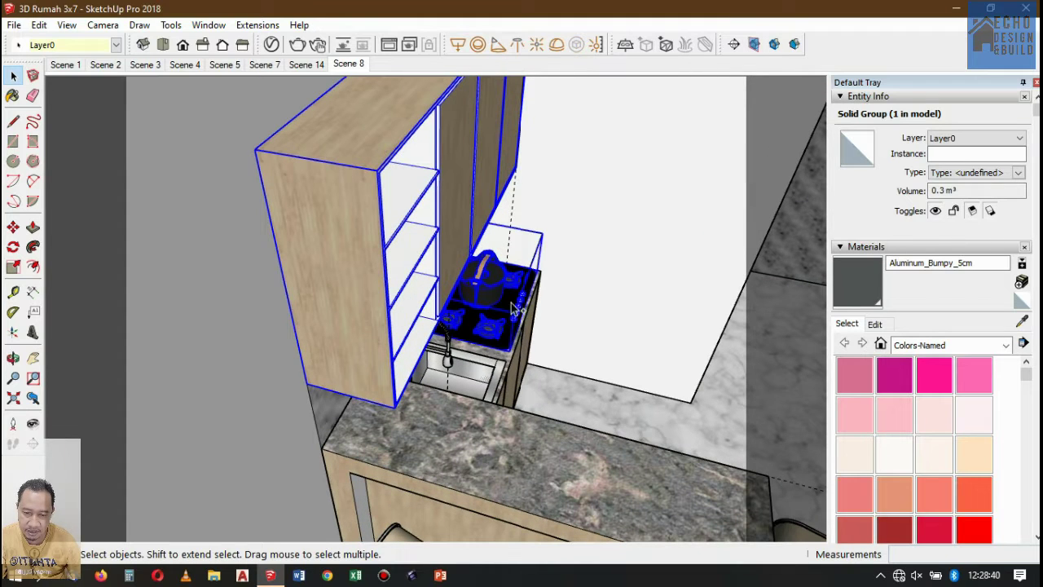
pyautogui.keyDown('shift'); pyautogui.click(487, 369); pyautogui.keyUp('shift')
pyautogui.keyDown('shift'); pyautogui.click(432, 415); pyautogui.keyUp('shift')
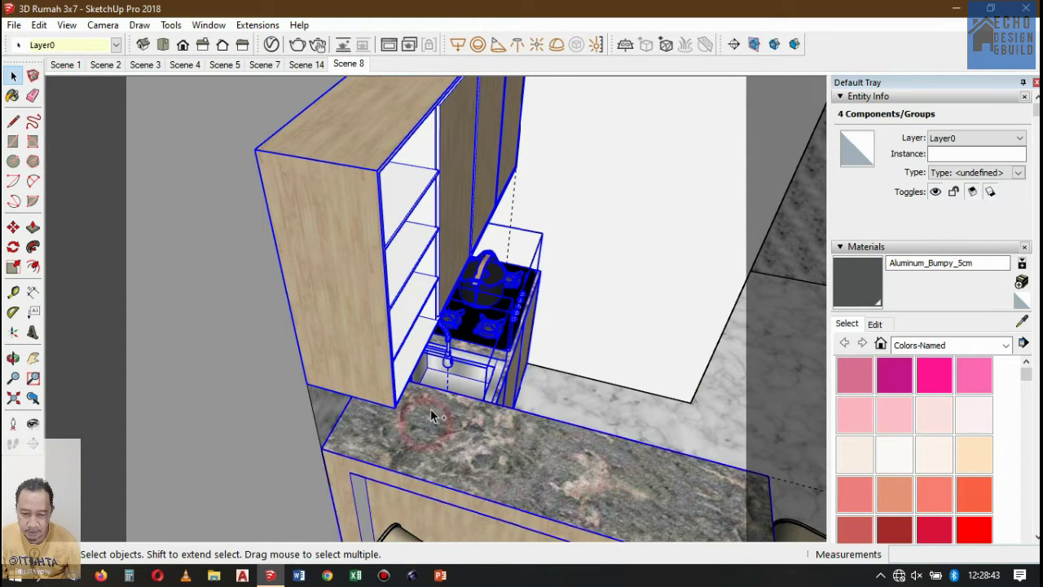
pyautogui.scroll(-3, 446, 326)
pyautogui.scroll(2, 454, 454)
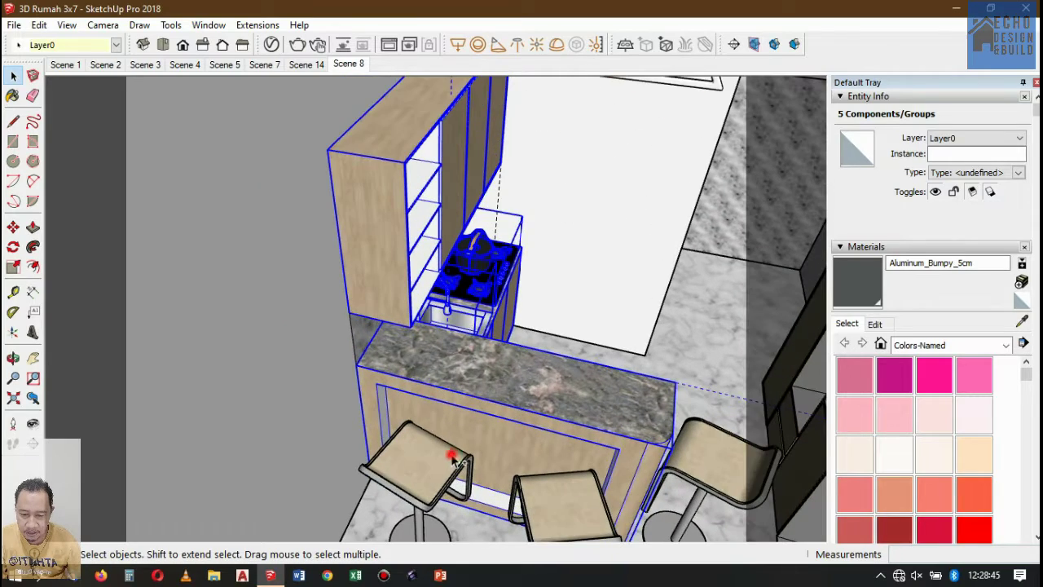
# Add the three bar stools in front of the counter to the kitchen selection
pyautogui.keyDown('shift'); pyautogui.click(454, 454); pyautogui.keyUp('shift')
pyautogui.keyDown('shift'); pyautogui.click(560, 500); pyautogui.keyUp('shift')
pyautogui.keyDown('shift'); pyautogui.click(690, 456); pyautogui.keyUp('shift')
pyautogui.keyDown('shift'); pyautogui.click(679, 453); pyautogui.keyUp('shift')
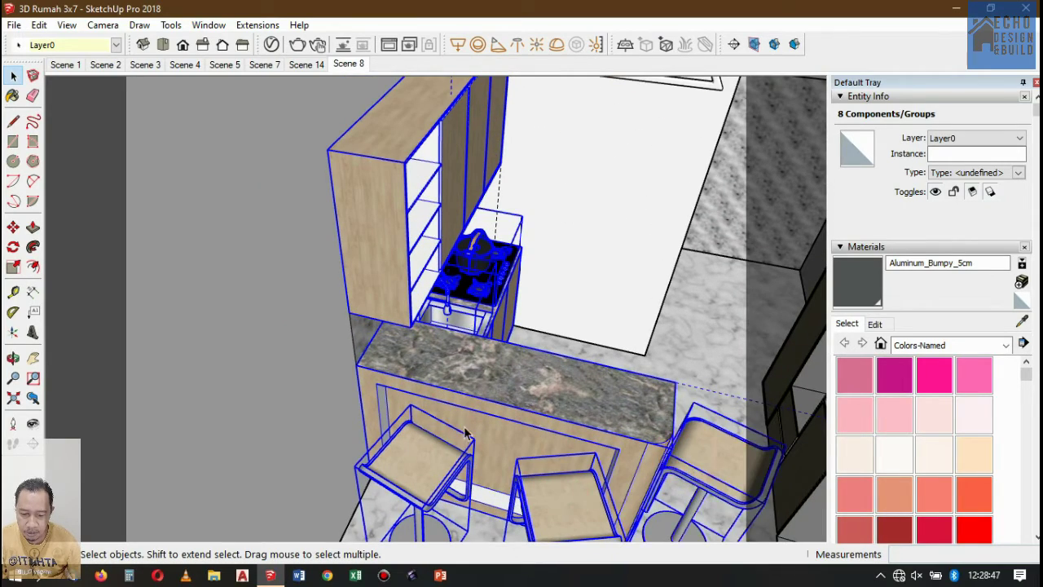
pyautogui.scroll(-2, 706, 378)
pyautogui.scroll(2, 706, 377)
pyautogui.scroll(-1, 536, 360)
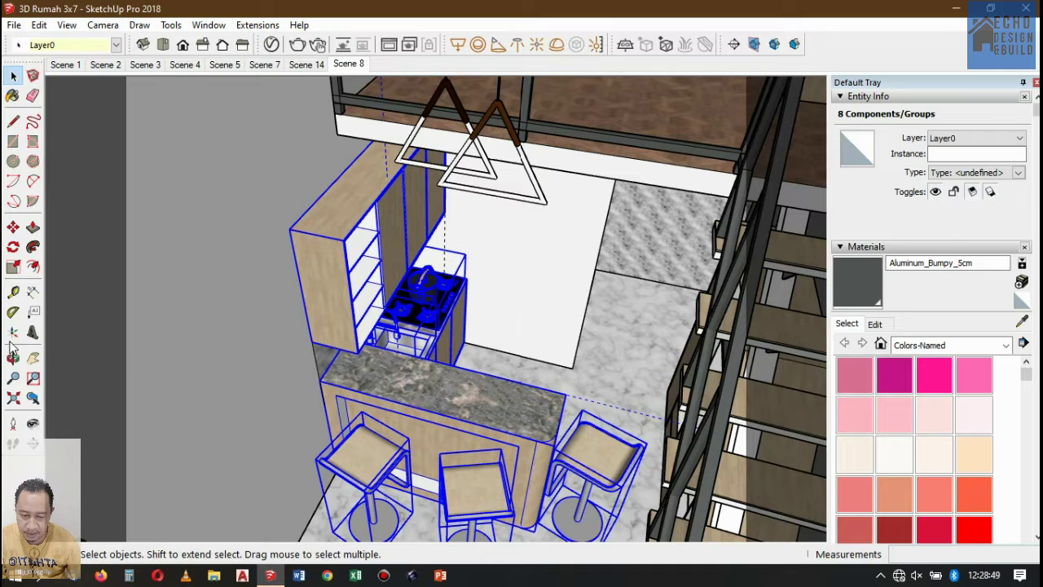
pyautogui.scroll(2, 462, 392)
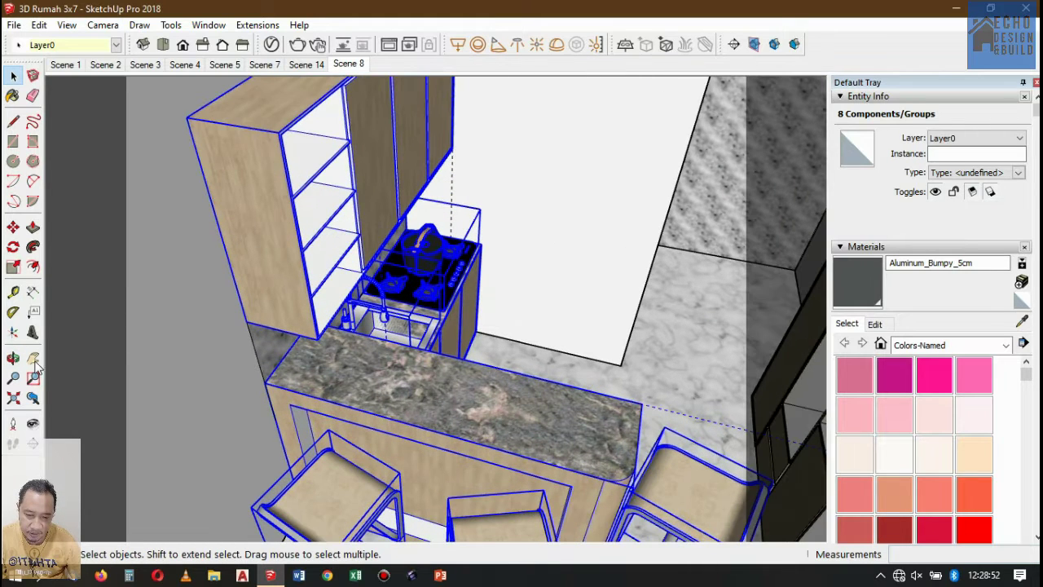
# Look toward the staircase and add the storage cabinet beneath it to the furniture selection
pyautogui.click(32, 423)
pyautogui.moveTo(536, 270); pyautogui.dragTo(739, 246)
pyautogui.click(13, 76)
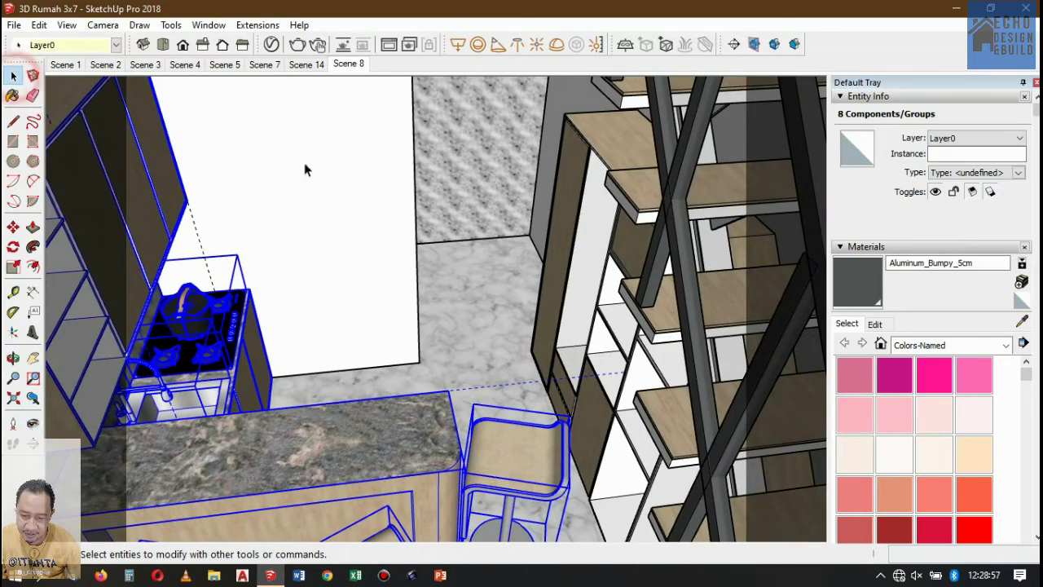
pyautogui.keyDown('shift'); pyautogui.click(580, 147); pyautogui.keyUp('shift')
pyautogui.scroll(-8, 552, 227)
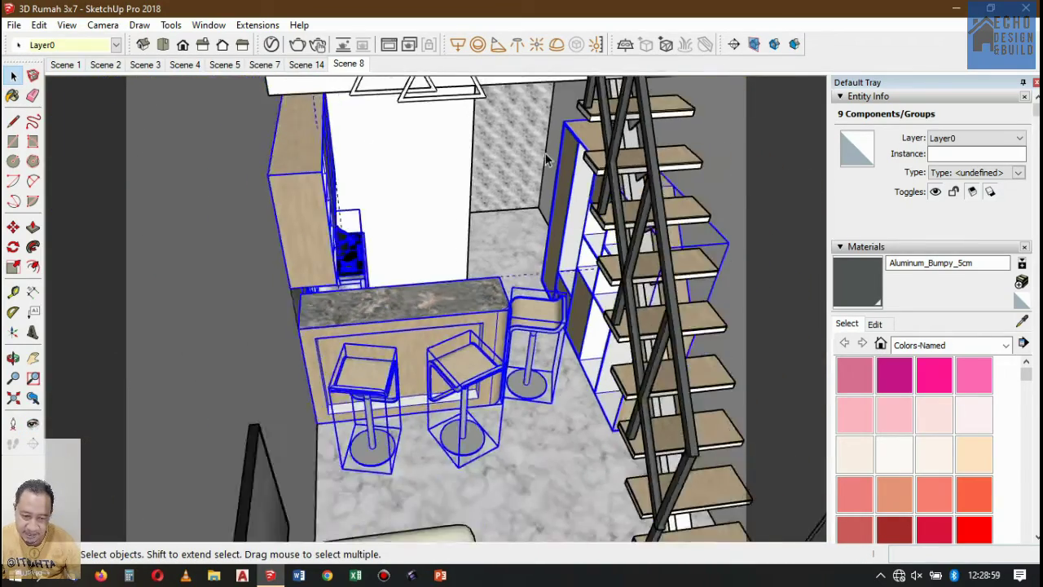
pyautogui.scroll(10, 553, 227)
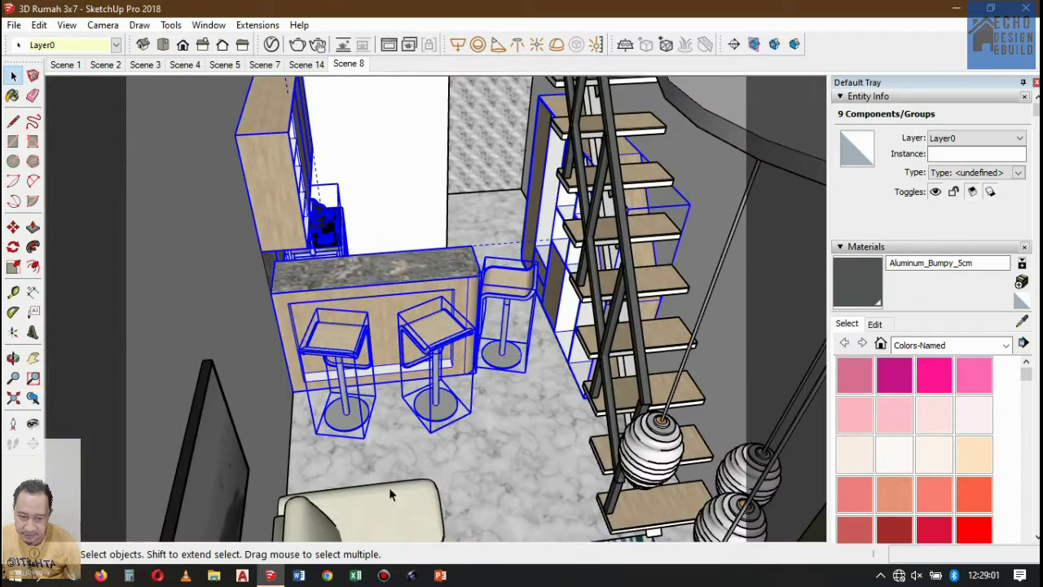
# Add the dark wall-mounted panel and the cream sofa to the furniture selection
pyautogui.scroll(-5, 390, 494)
pyautogui.scroll(8, 401, 308)
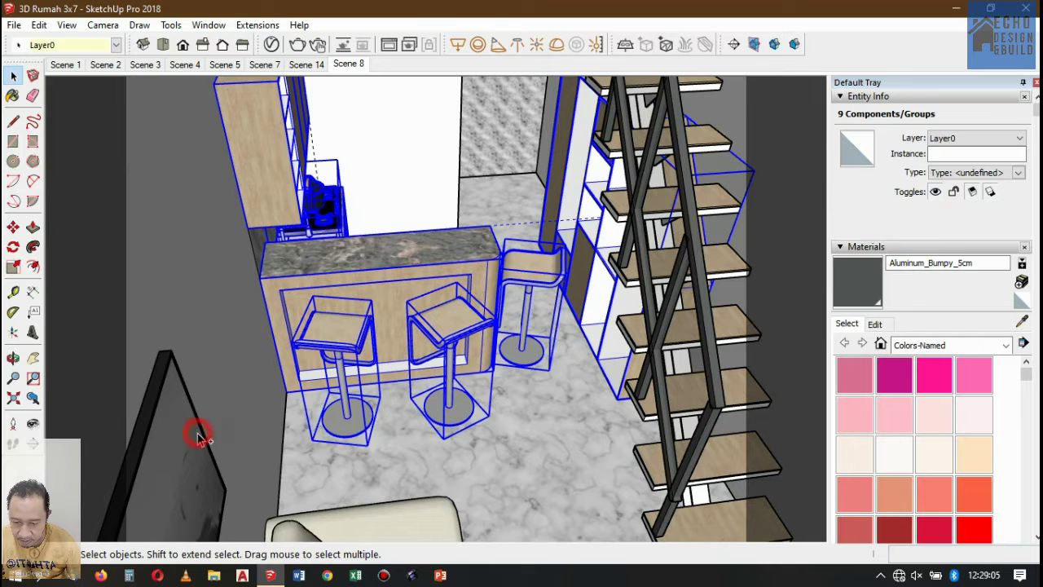
pyautogui.keyDown('shift'); pyautogui.click(197, 436); pyautogui.keyUp('shift')
pyautogui.keyDown('shift'); pyautogui.click(388, 505); pyautogui.keyUp('shift')
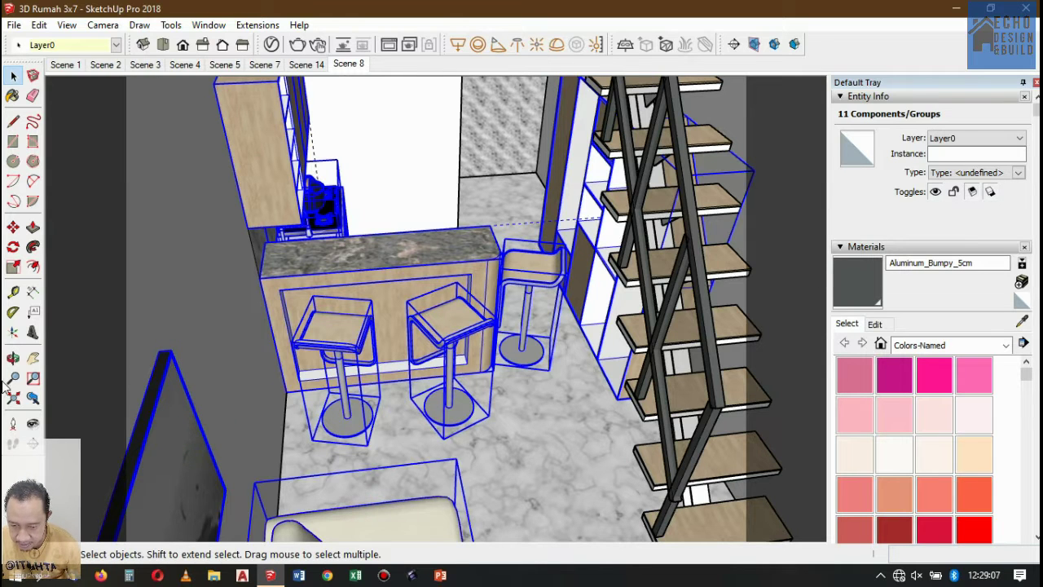
# Turn toward the opposite wall and add the TV cabinet, the television and the patterned rug to the selection
pyautogui.click(13, 357)
pyautogui.moveTo(275, 366); pyautogui.dragTo(367, 187)
pyautogui.click(15, 76)
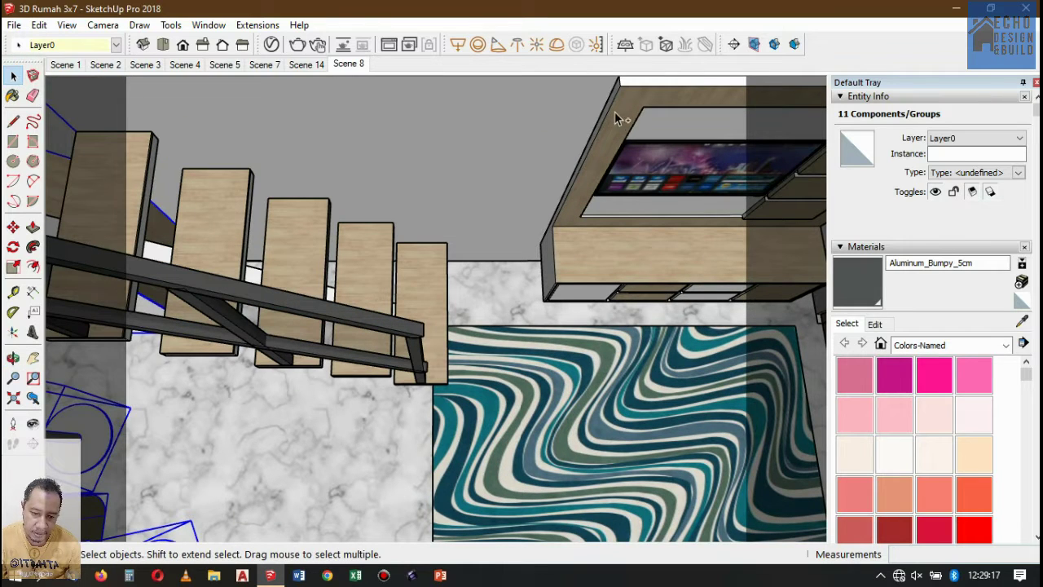
pyautogui.click(653, 108)
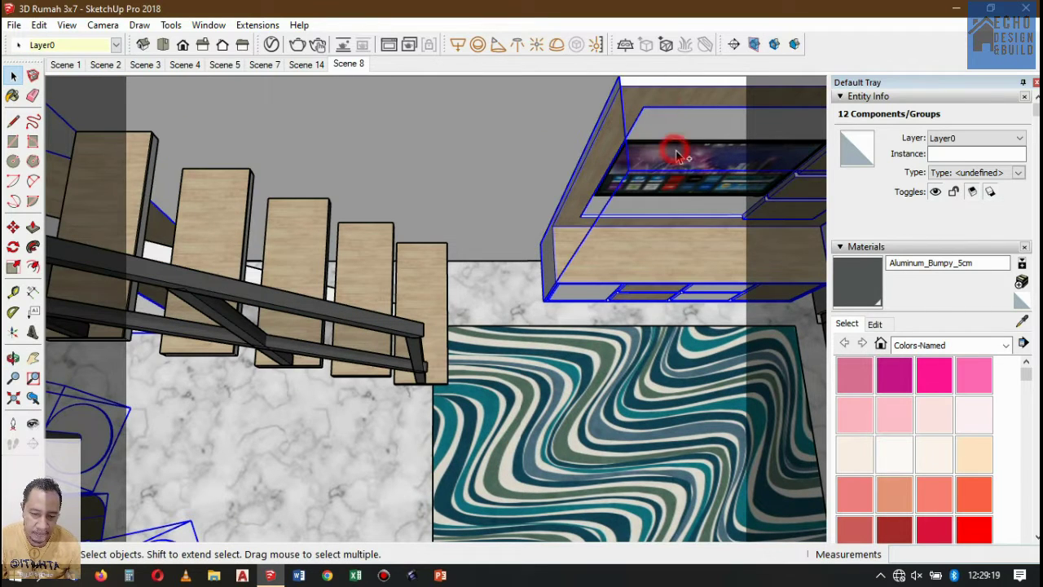
pyautogui.keyDown('shift'); pyautogui.click(677, 154); pyautogui.keyUp('shift')
pyautogui.keyDown('shift'); pyautogui.click(646, 355); pyautogui.keyUp('shift')
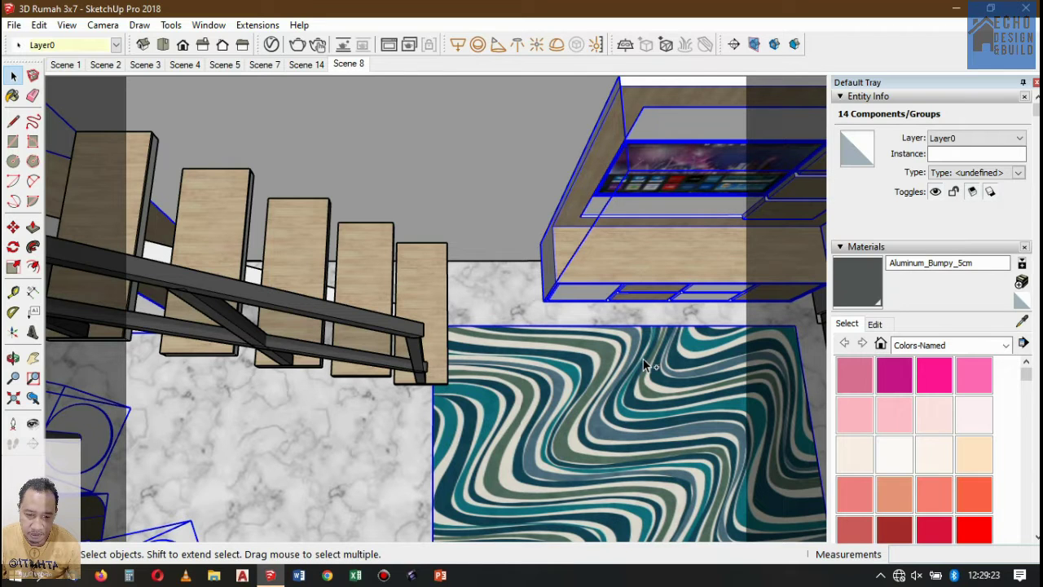
# Check the selected ground-floor furniture from above, from the kitchen and bar area to the sofa and TV cabinet
pyautogui.scroll(-8, 578, 336)
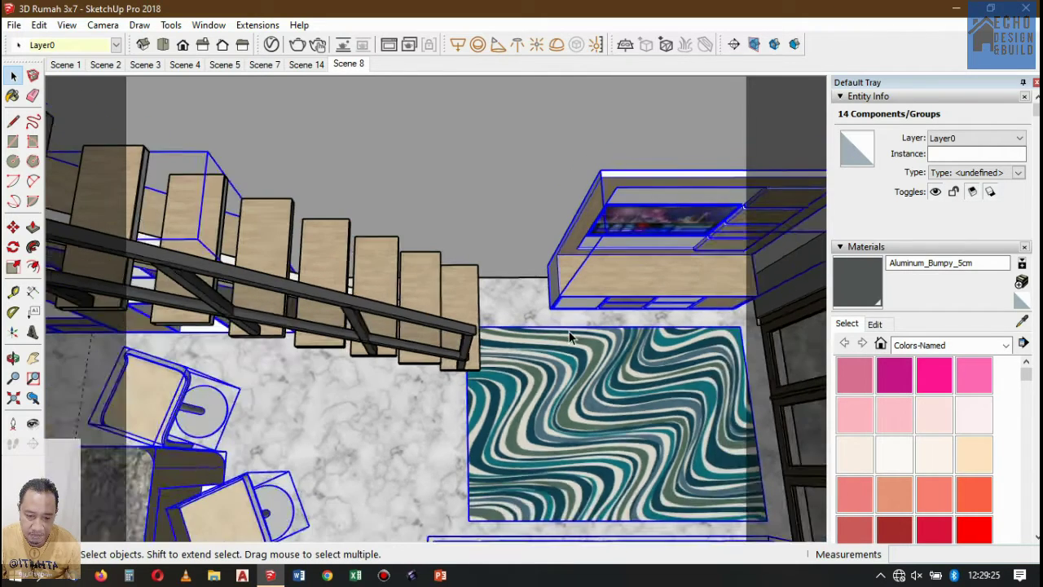
pyautogui.scroll(-3, 599, 336)
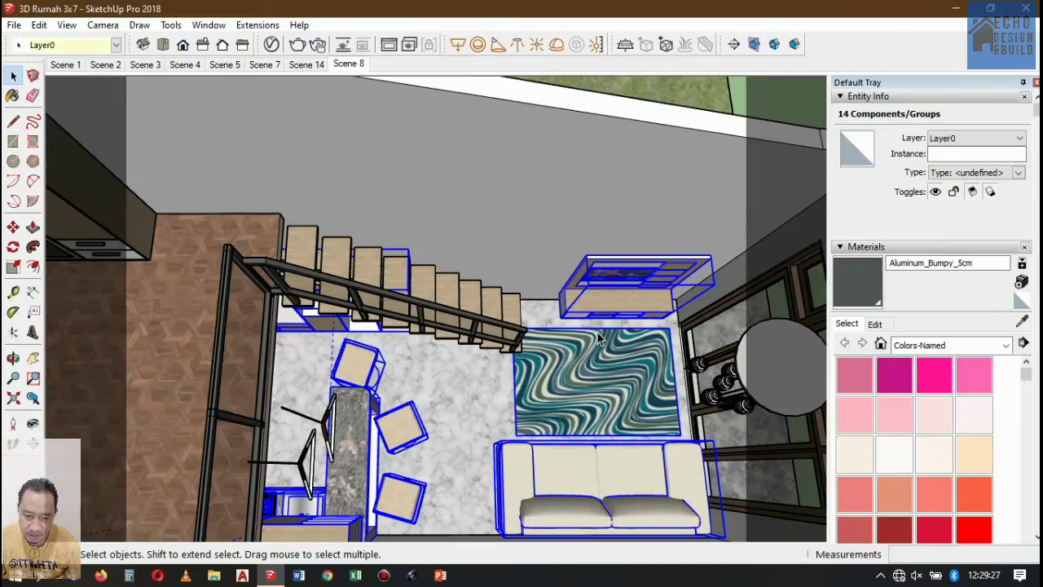
pyautogui.scroll(3, 314, 429)
pyautogui.scroll(-5, 426, 343)
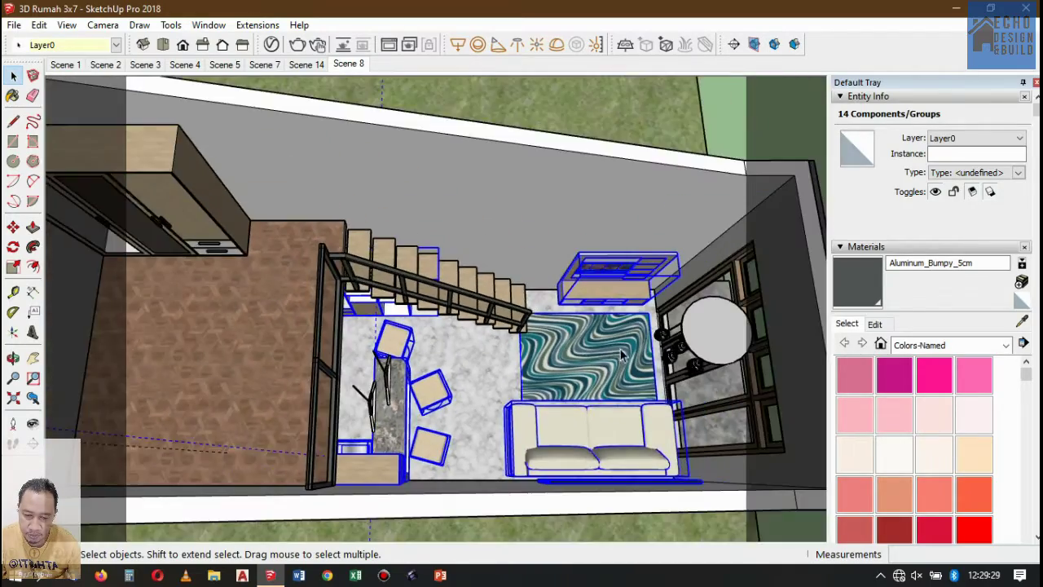
pyautogui.scroll(3, 618, 360)
pyautogui.scroll(2, 618, 363)
pyautogui.scroll(-3, 587, 429)
pyautogui.scroll(3, 570, 399)
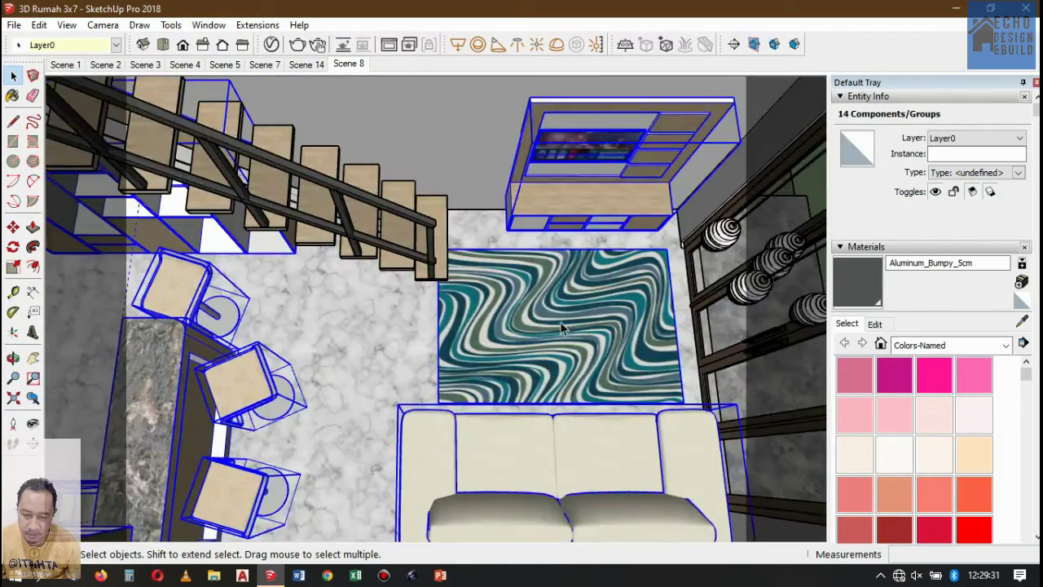
pyautogui.scroll(-3, 541, 352)
pyautogui.scroll(-2, 540, 353)
pyautogui.scroll(2, 475, 382)
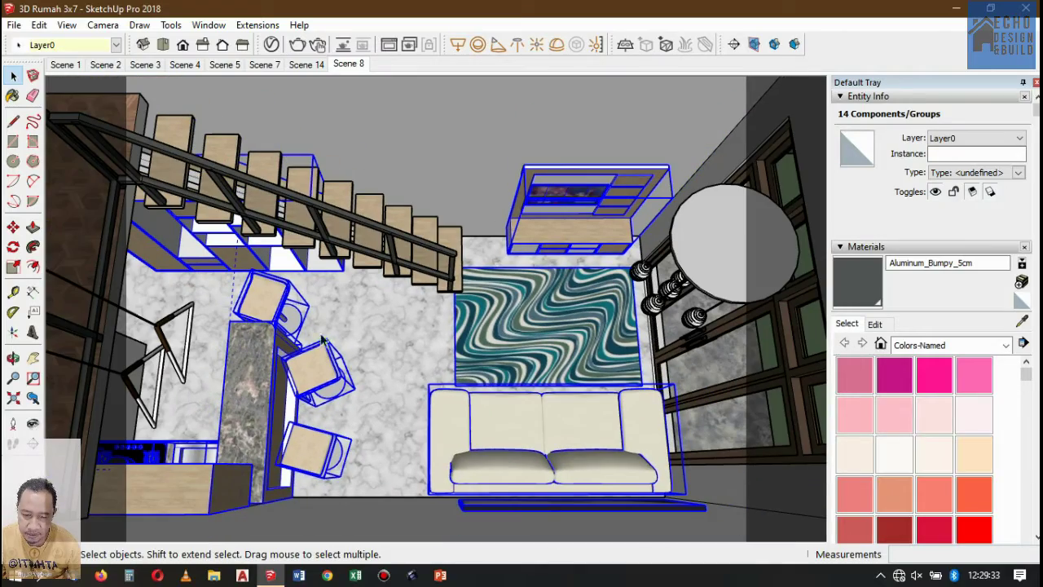
pyautogui.click(13, 357)
pyautogui.moveTo(514, 352); pyautogui.dragTo(163, 379)
pyautogui.scroll(-5, 429, 378)
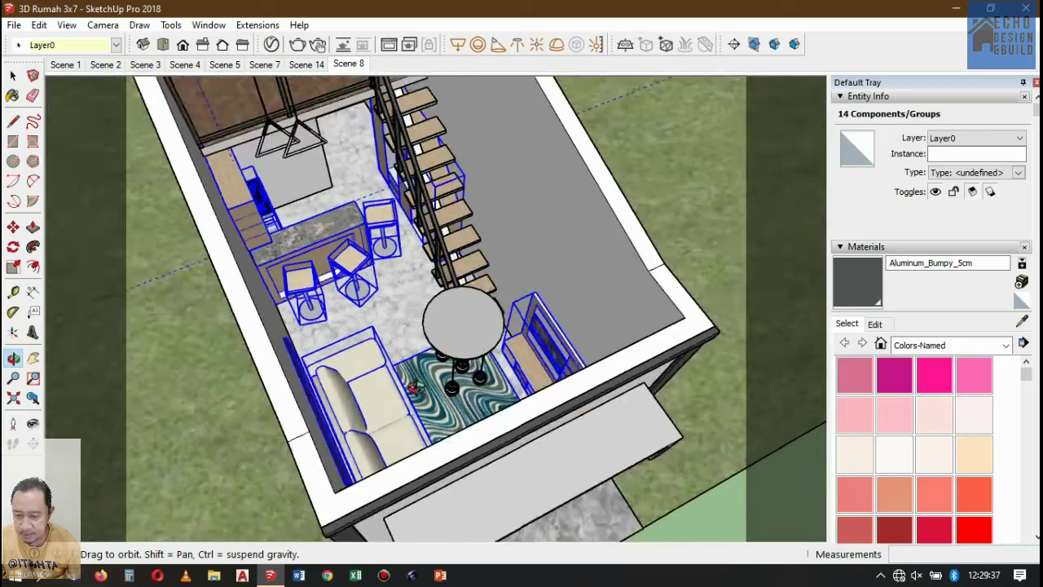
pyautogui.scroll(6, 418, 245)
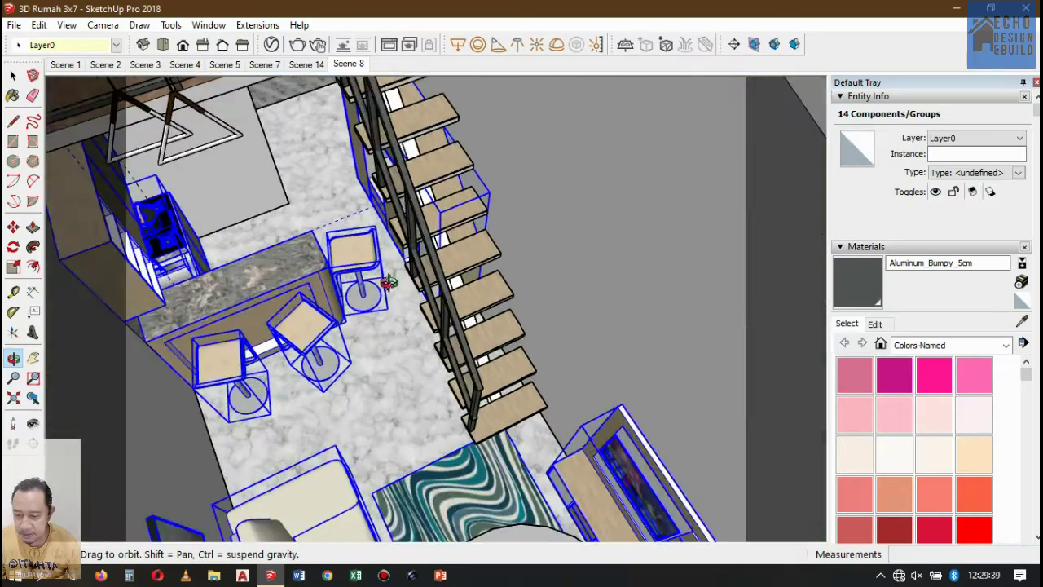
# Return to the Select tool and make one group of the selected ground-floor furniture
pyautogui.rightClick(305, 293)
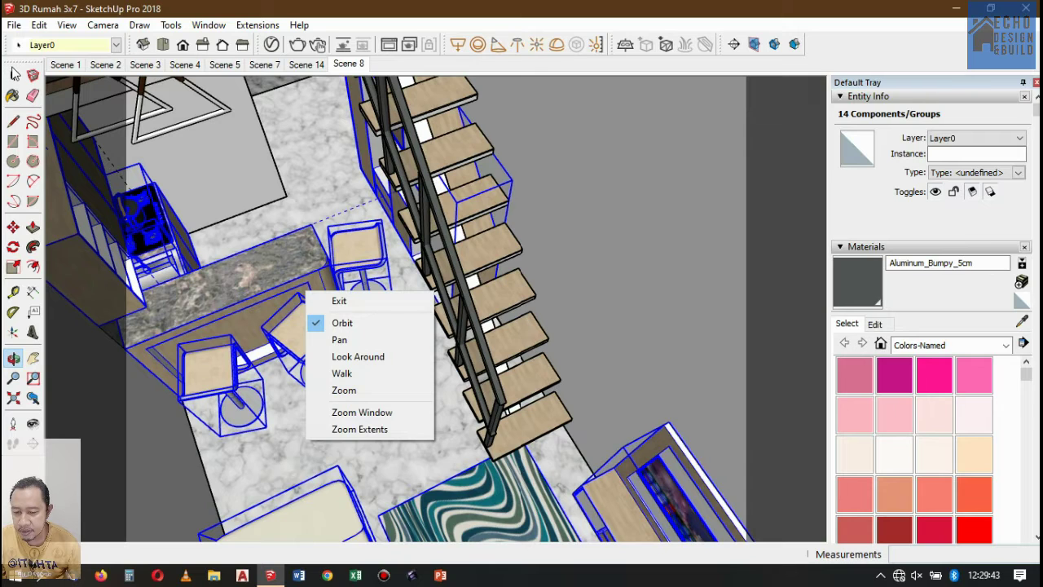
pyautogui.click(147, 138)
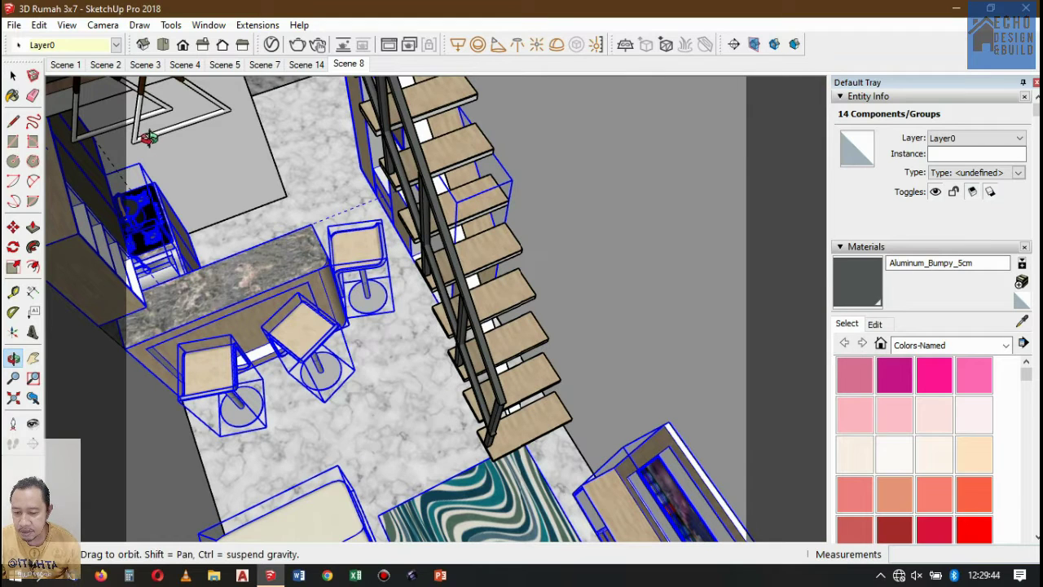
pyautogui.press('space')
pyautogui.rightClick(315, 281)
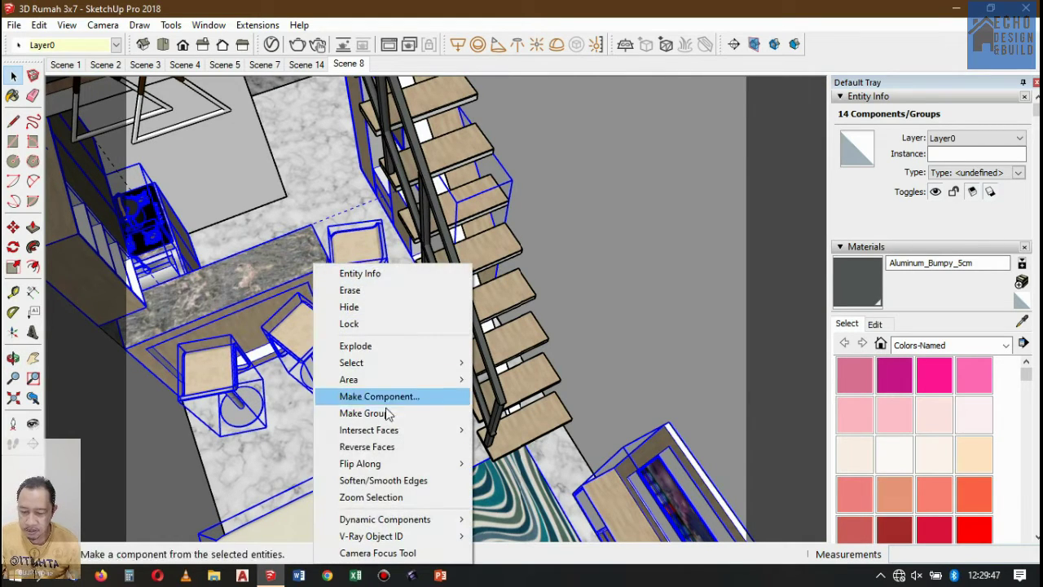
pyautogui.click(386, 414)
# Hide the new furniture group, and also hide the group containing the staircase and upper floor
pyautogui.rightClick(292, 274)
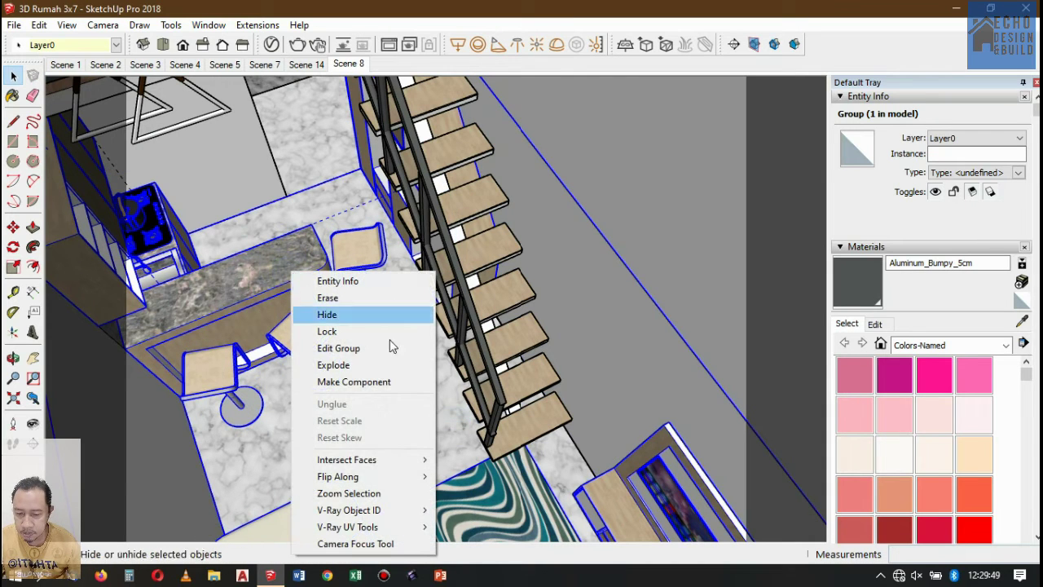
pyautogui.click(327, 314)
pyautogui.scroll(-3, 446, 294)
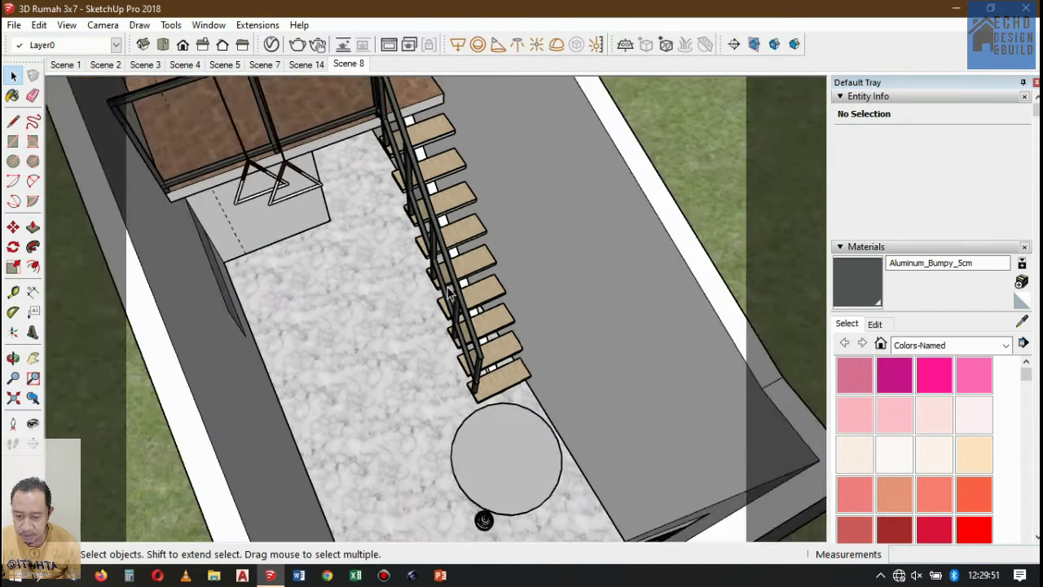
pyautogui.scroll(-1, 449, 291)
pyautogui.click(473, 310)
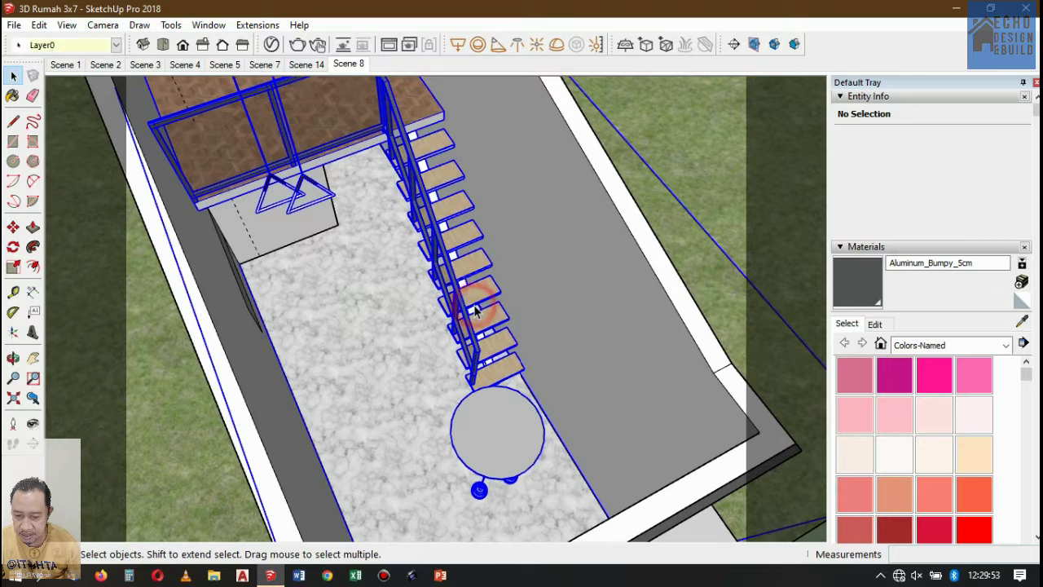
pyautogui.rightClick(476, 304)
pyautogui.click(528, 65)
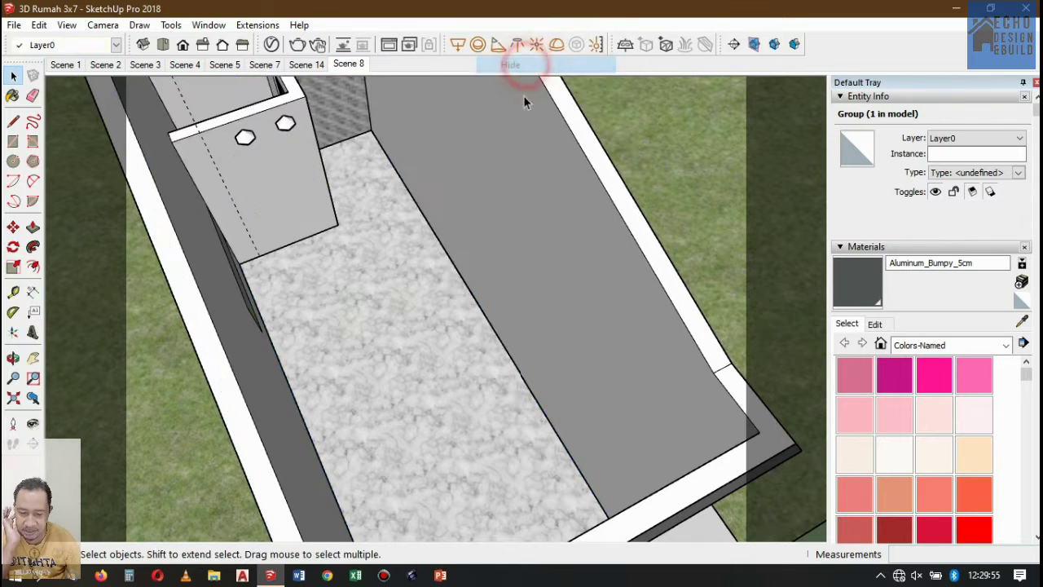
# Inspect the two remaining IES lights in front of the bathroom wall, selecting each one to identify it
pyautogui.scroll(2, 520, 252)
pyautogui.scroll(5, 333, 156)
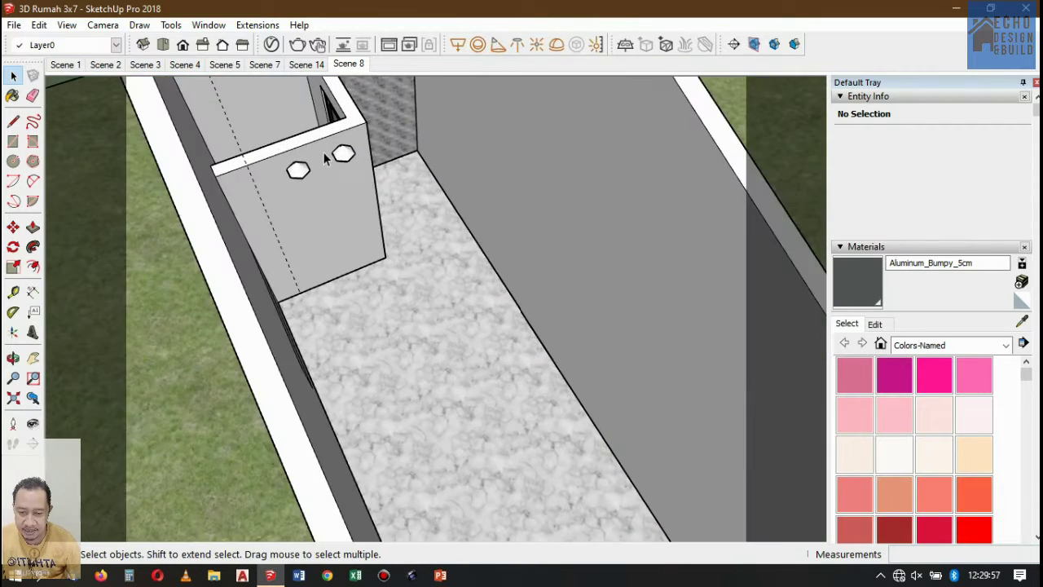
pyautogui.scroll(-2, 380, 187)
pyautogui.scroll(2, 378, 187)
pyautogui.scroll(-2, 404, 220)
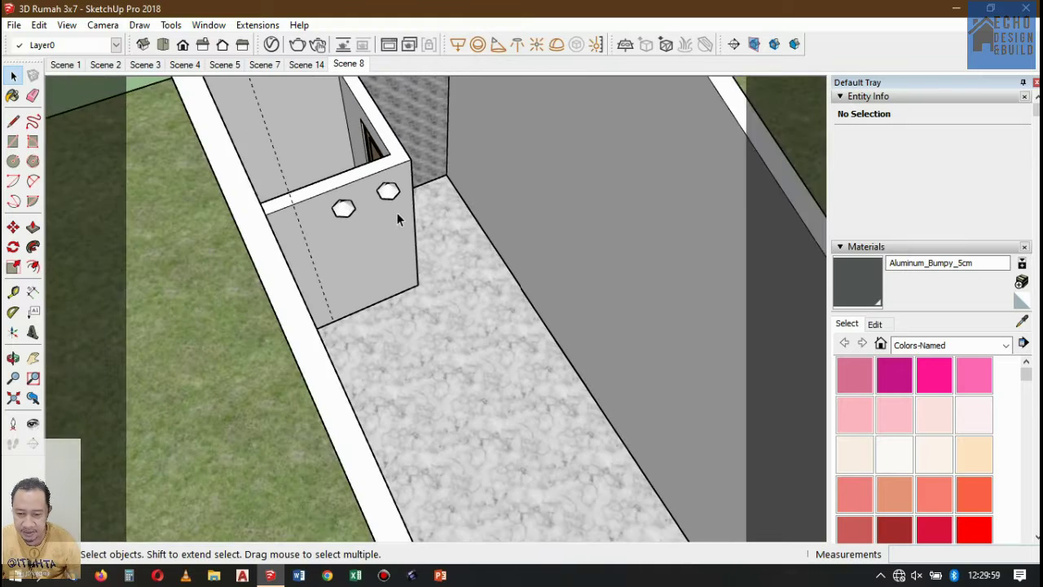
pyautogui.scroll(2, 396, 212)
pyautogui.click(385, 181)
pyautogui.click(328, 209)
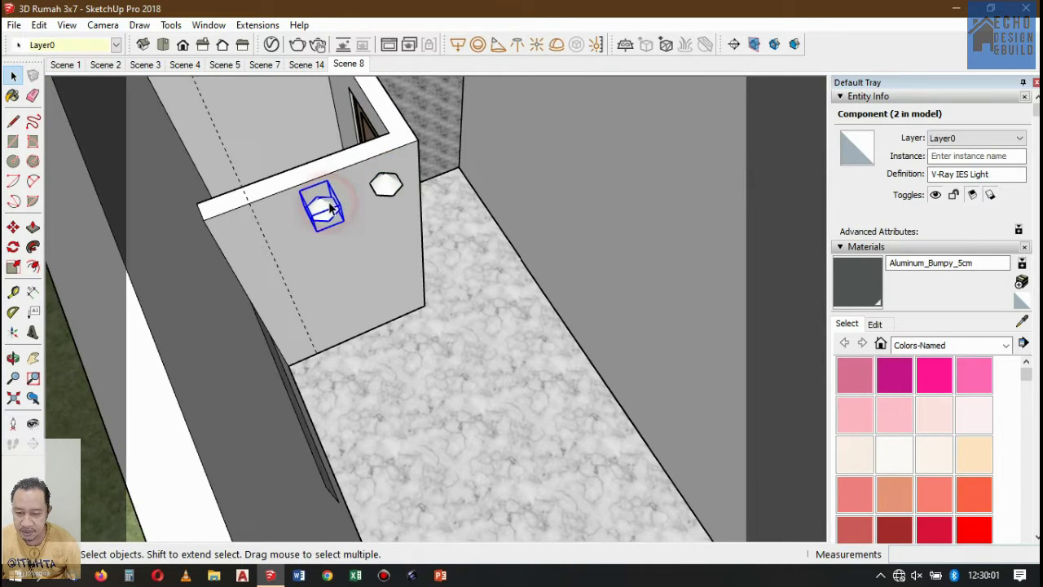
pyautogui.click(395, 192)
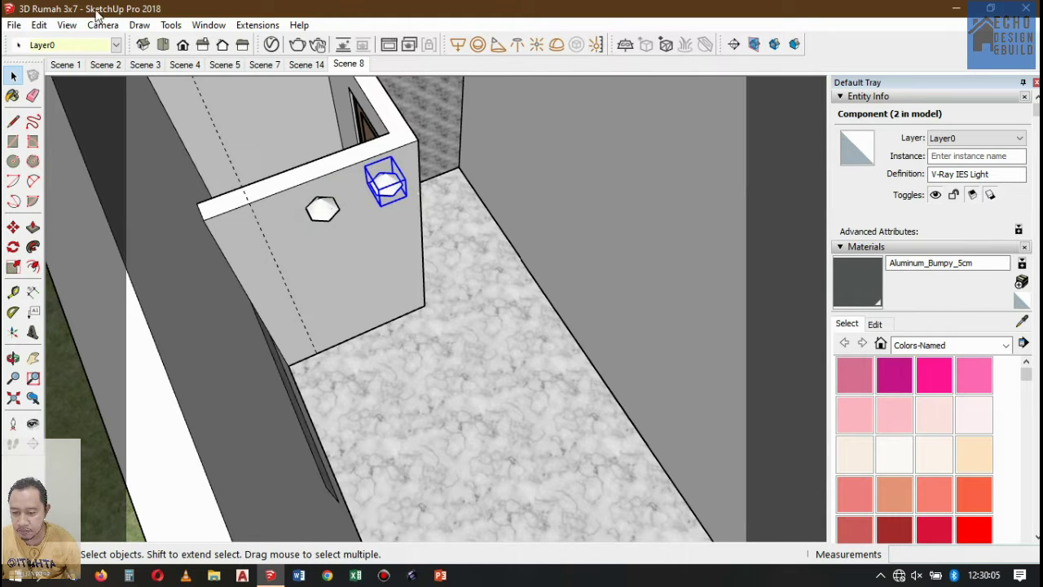
# Unhide the last hidden objects and select the ground-floor furniture group
pyautogui.click(39, 25)
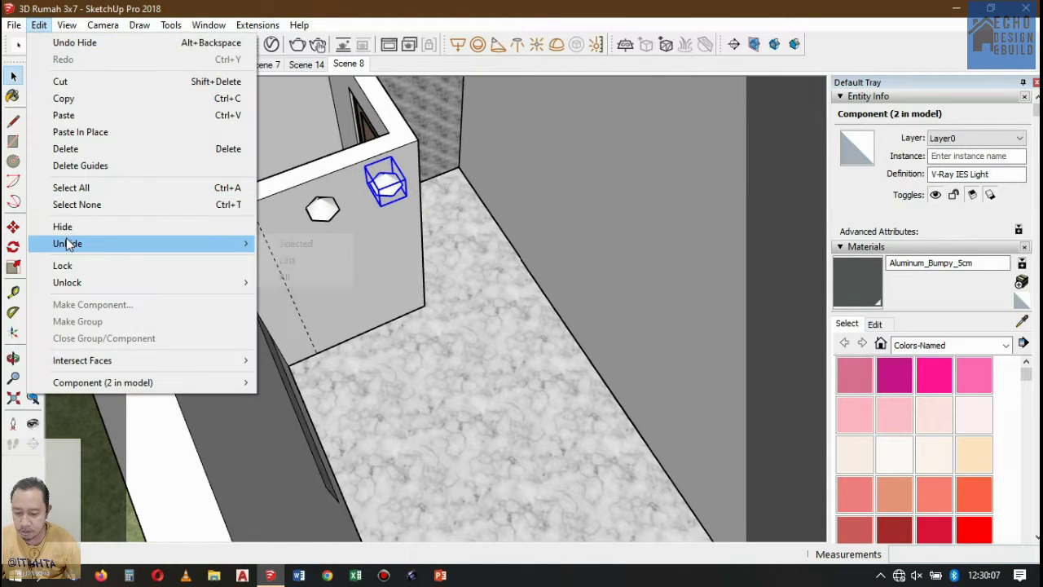
pyautogui.click(67, 243)
pyautogui.click(312, 260)
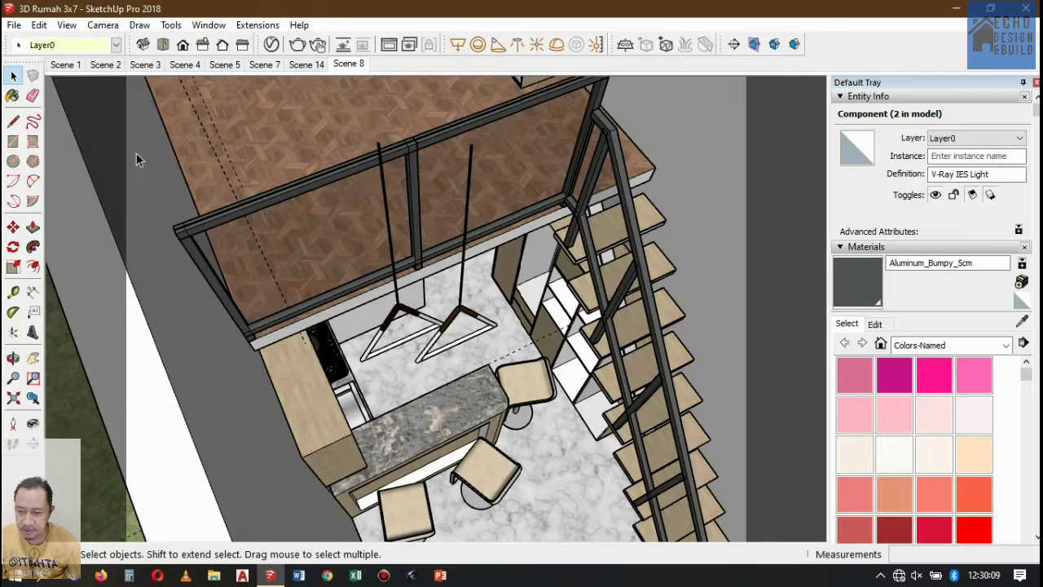
pyautogui.click(39, 25)
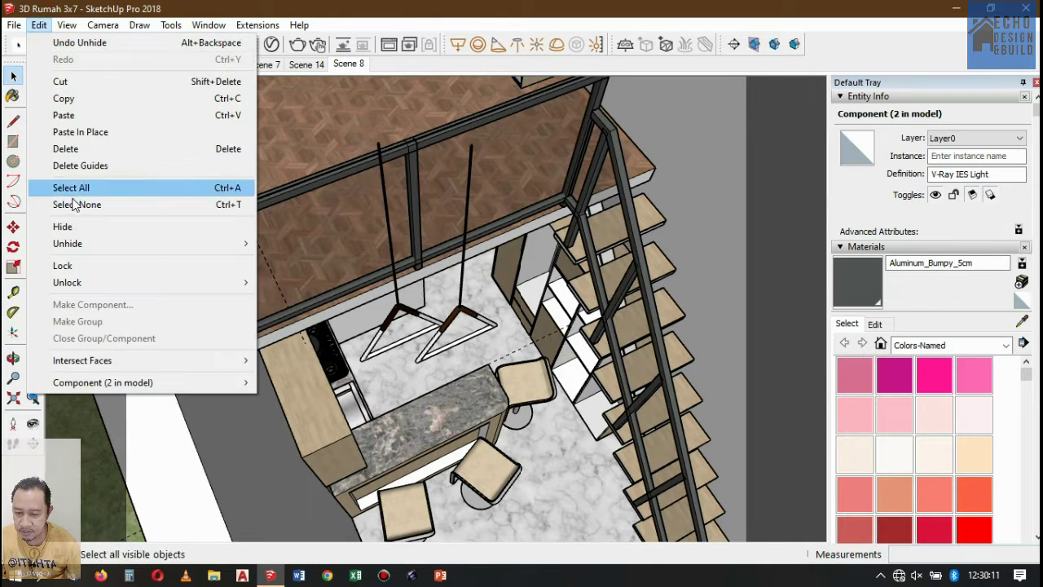
pyautogui.click(70, 243)
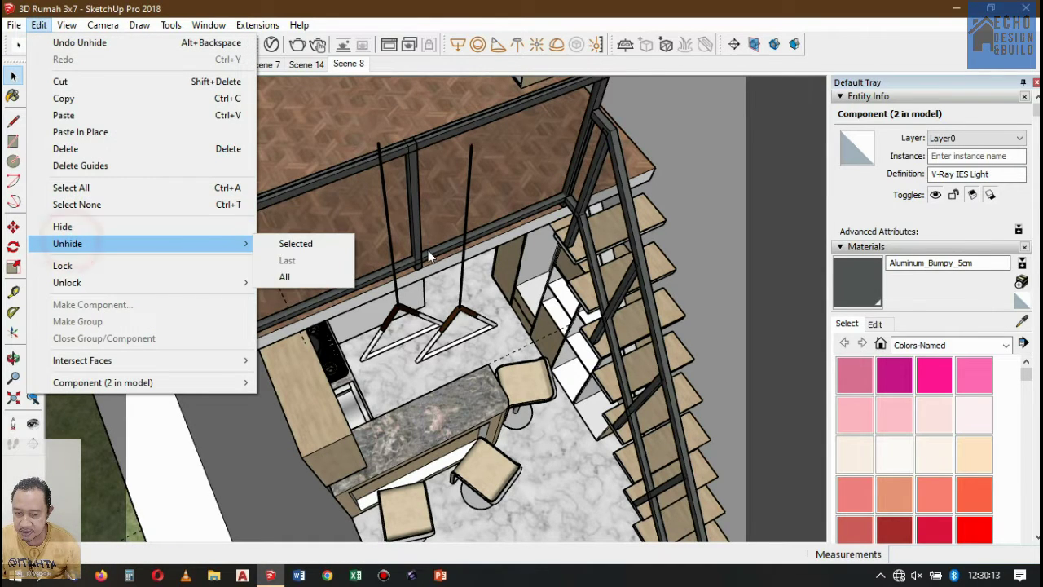
pyautogui.click(546, 291)
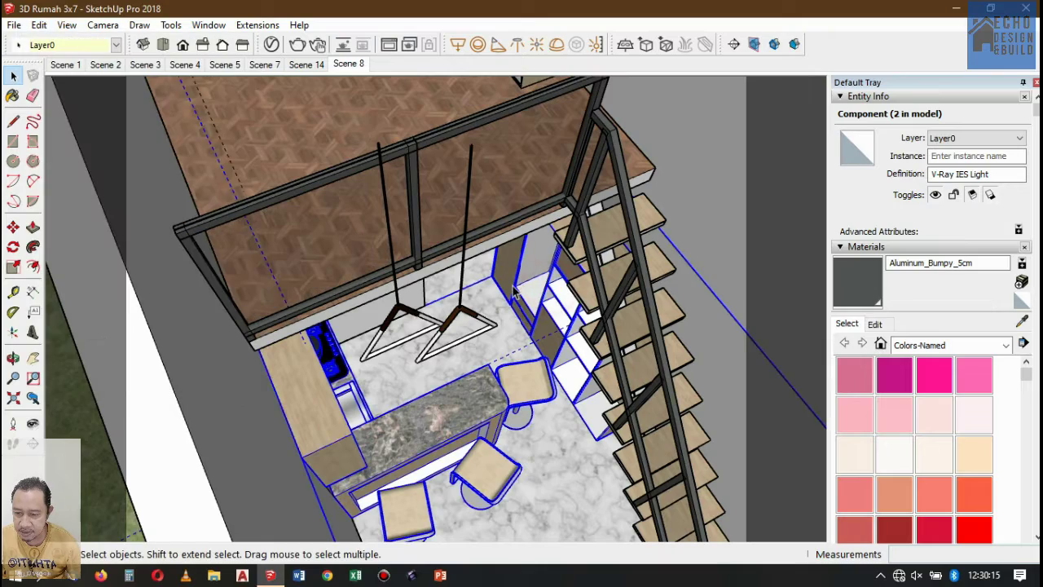
# View the kitchen and under-stair cabinet up close and switch to Scene 4
pyautogui.scroll(5, 518, 293)
pyautogui.scroll(-3, 518, 293)
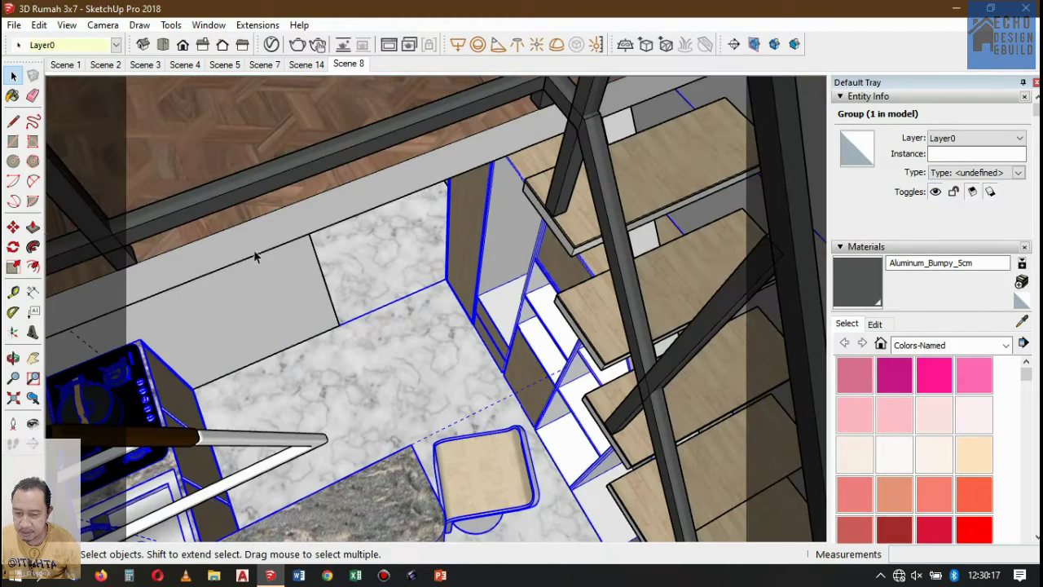
pyautogui.click(12, 357)
pyautogui.moveTo(424, 273); pyautogui.dragTo(477, 366)
pyautogui.scroll(4, 345, 155)
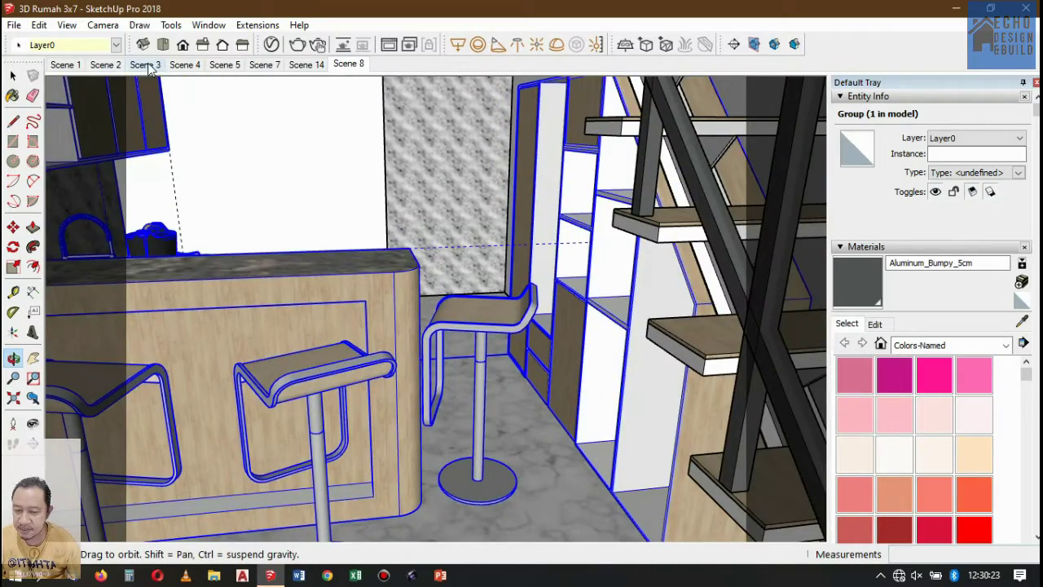
pyautogui.click(180, 66)
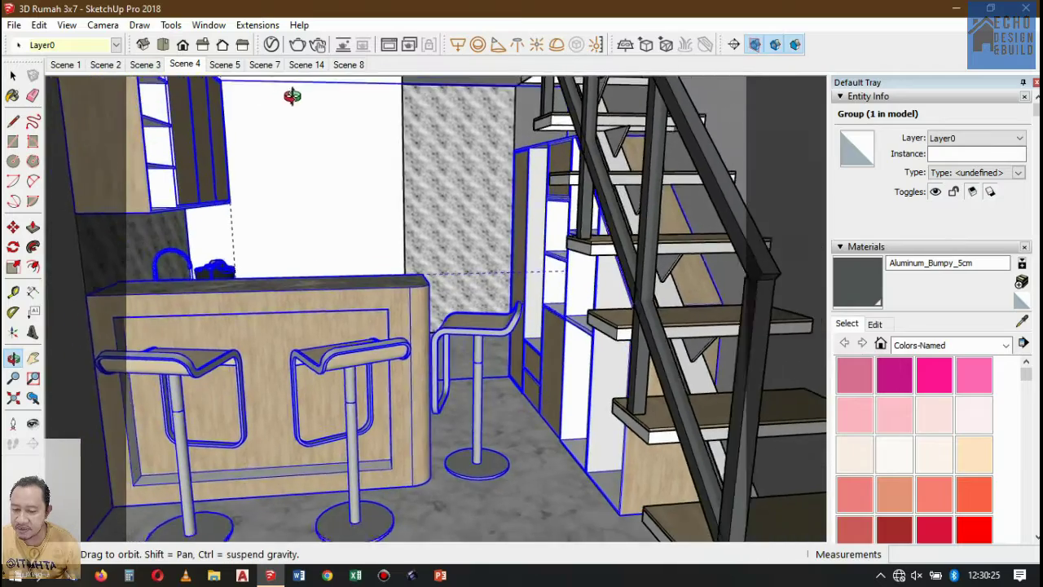
# Select the staircase and upper-floor group together with the two kitchen IES lights and make them one group
pyautogui.click(13, 75)
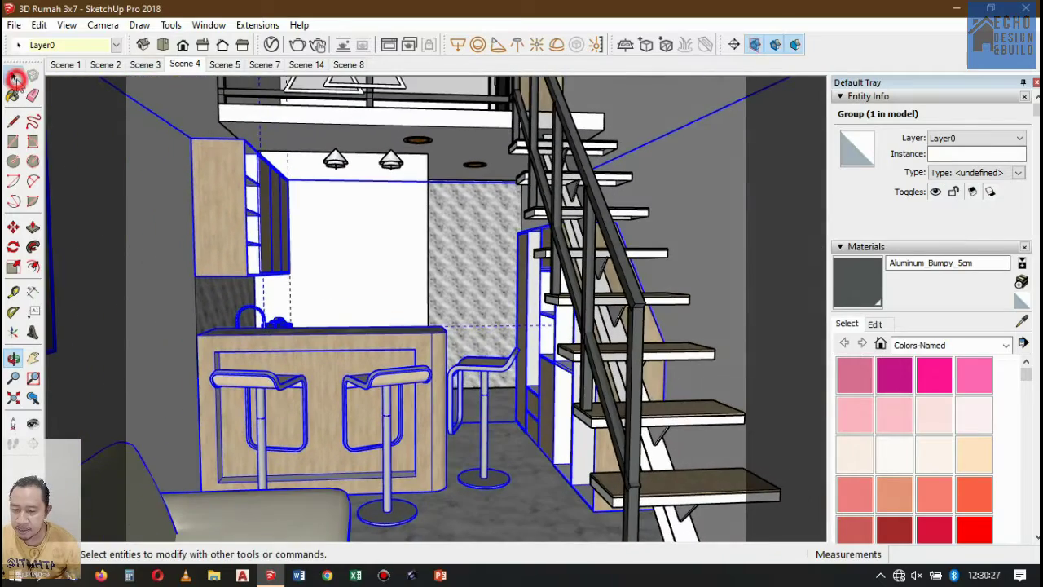
pyautogui.click(391, 122)
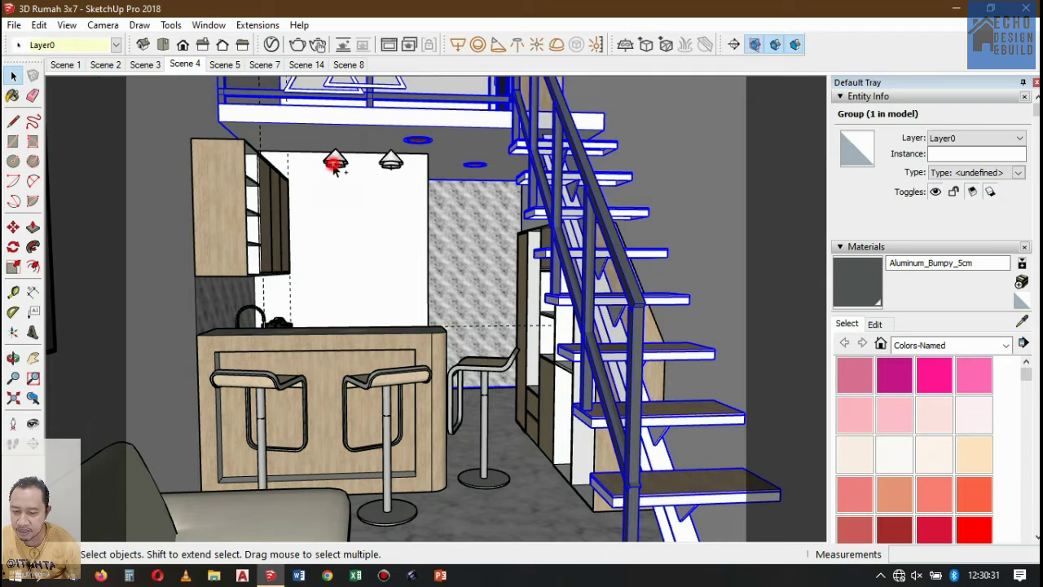
pyautogui.click(335, 163)
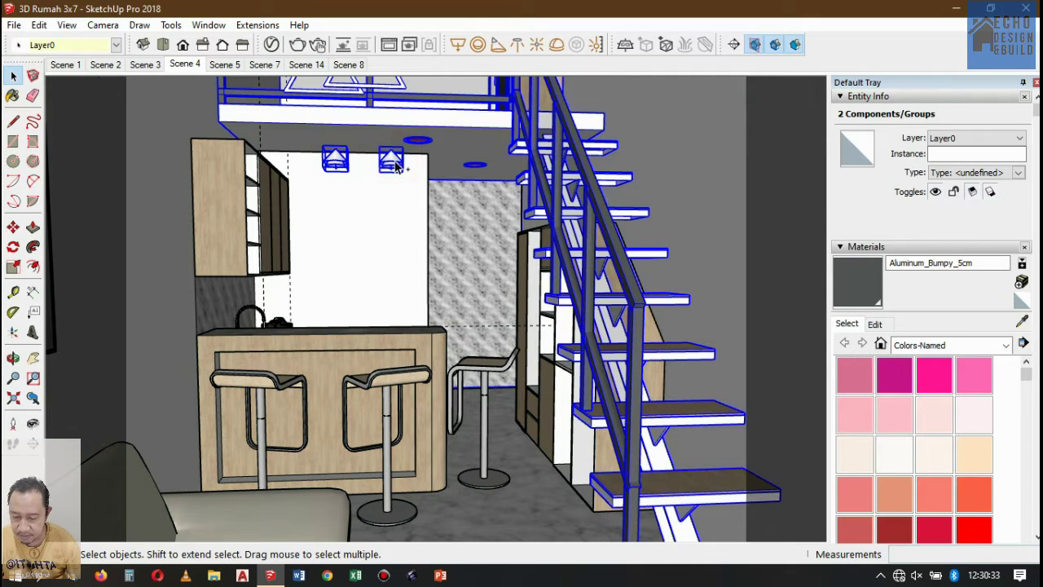
pyautogui.rightClick(395, 166)
pyautogui.click(471, 311)
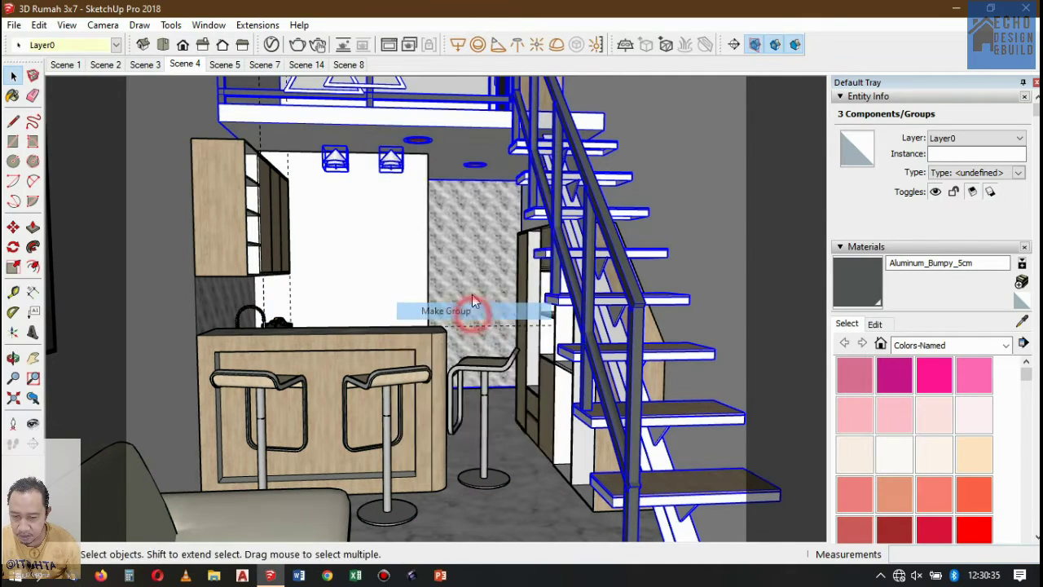
# Hide the upper-floor group and the ground-floor furniture group, and check what remains of the interior
pyautogui.rightClick(455, 116)
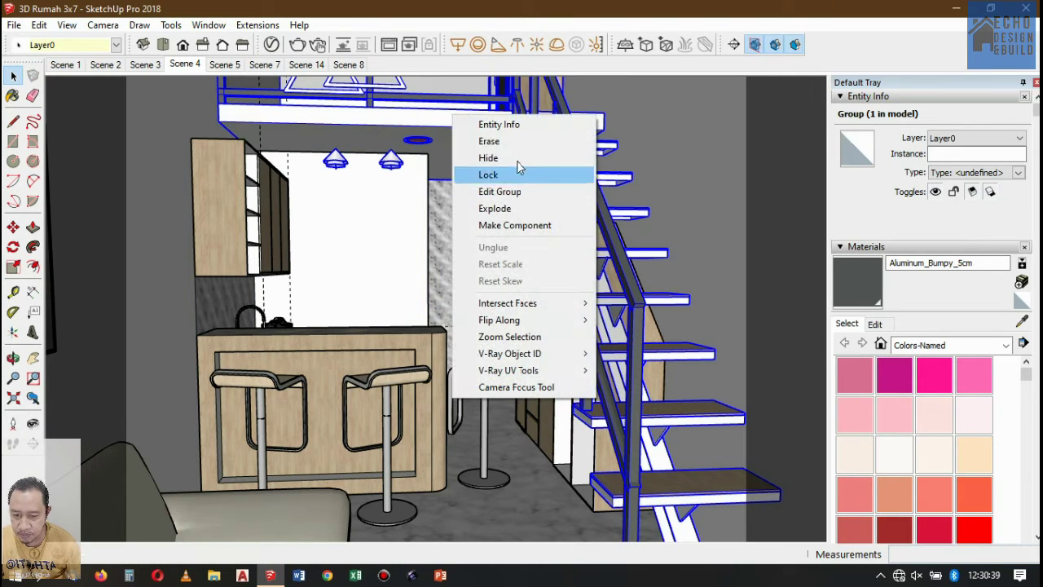
pyautogui.click(501, 158)
pyautogui.click(272, 240)
pyautogui.rightClick(272, 235)
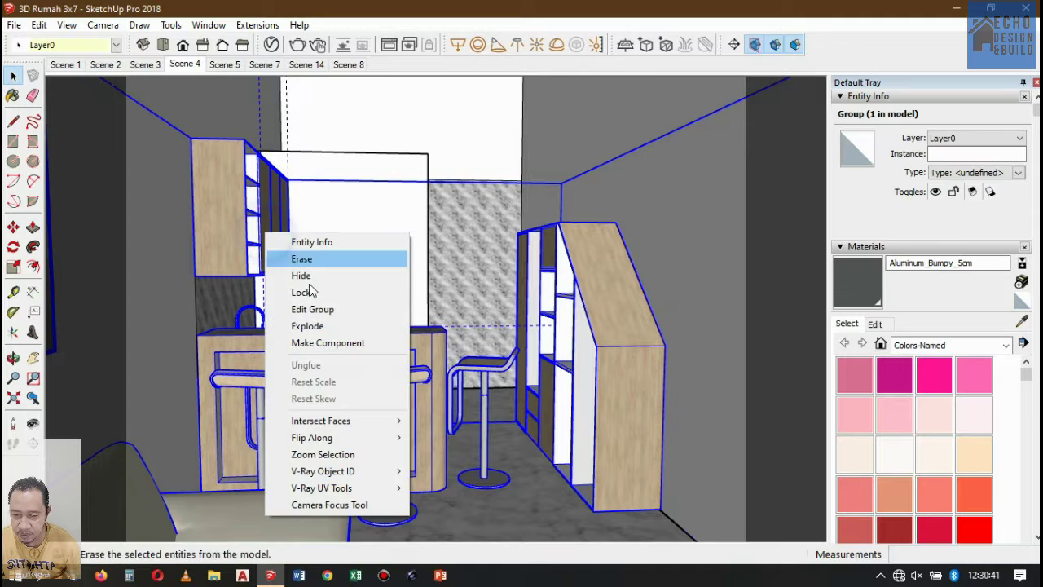
pyautogui.click(307, 281)
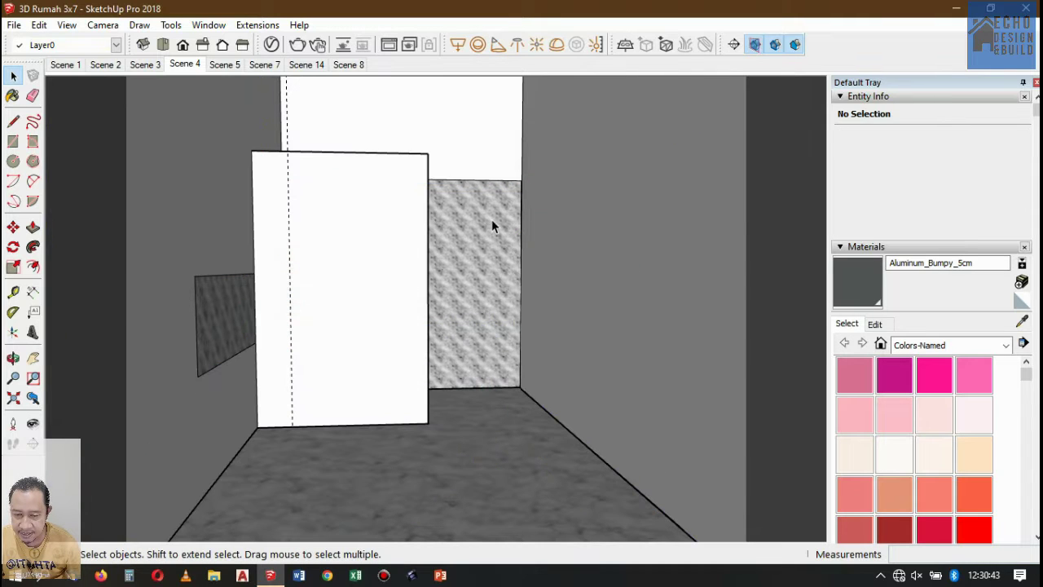
pyautogui.scroll(-3, 489, 224)
pyautogui.scroll(5, 476, 230)
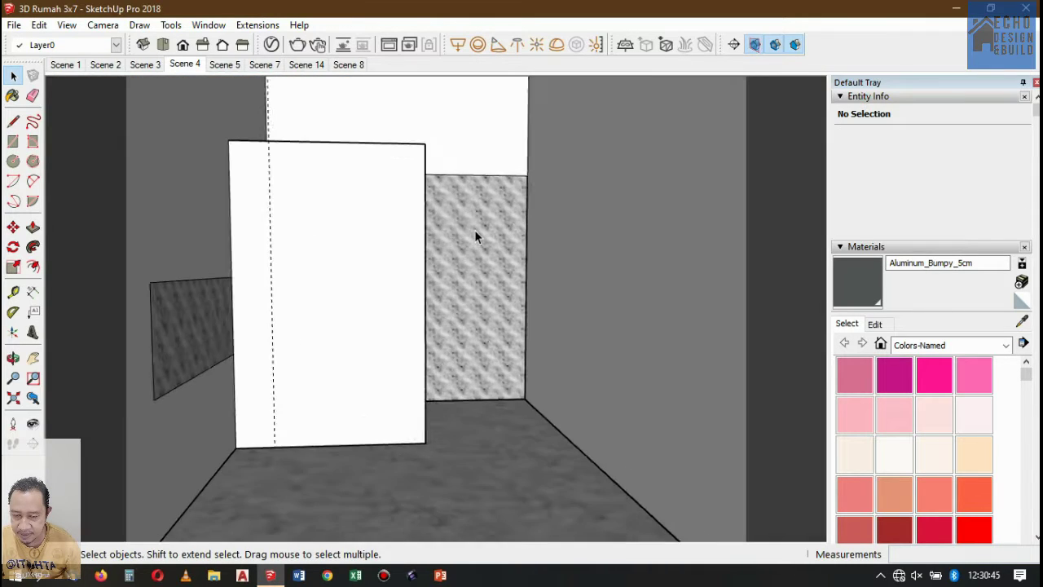
pyautogui.scroll(-4, 431, 276)
pyautogui.scroll(5, 423, 270)
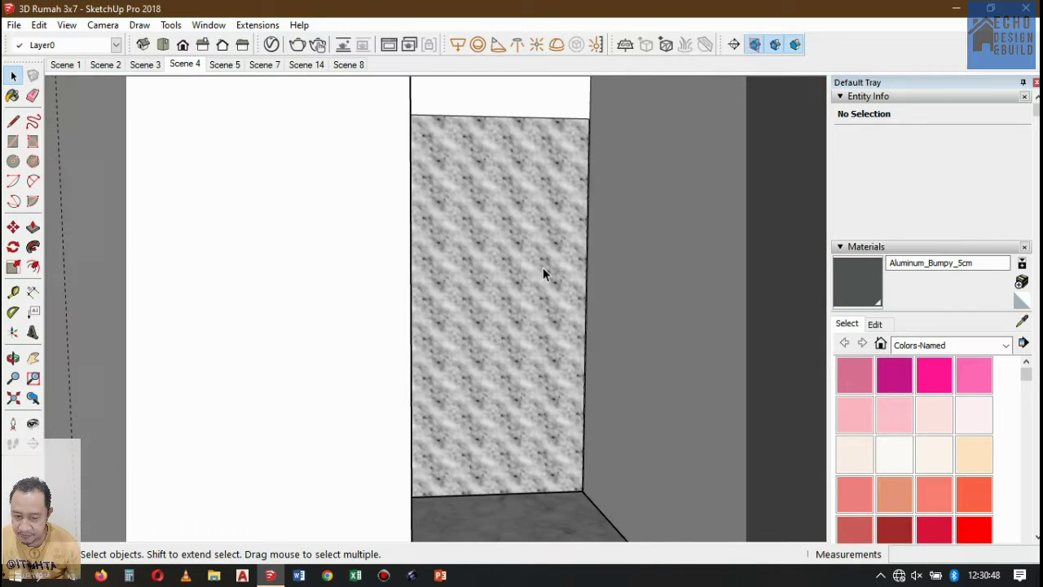
pyautogui.scroll(-6, 542, 273)
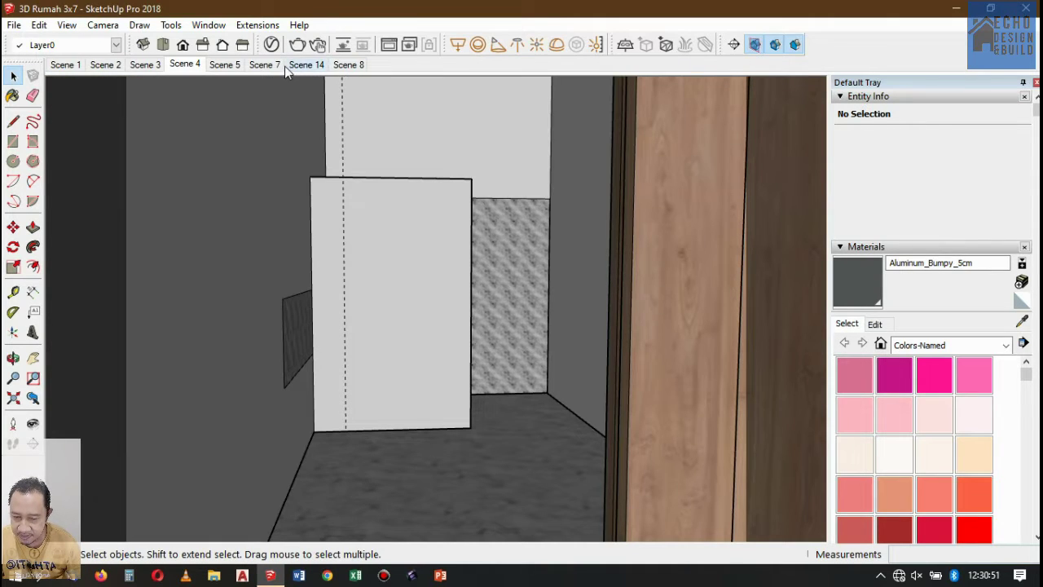
# Switch to Scene 8 and identify the wall group and the door-and-window group by selecting each one
pyautogui.click(357, 66)
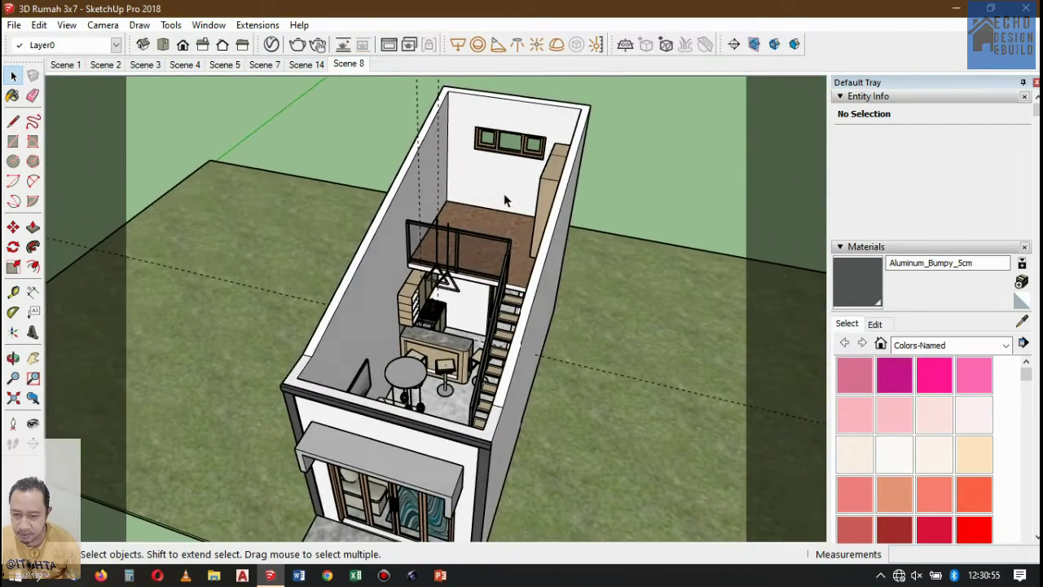
pyautogui.click(561, 224)
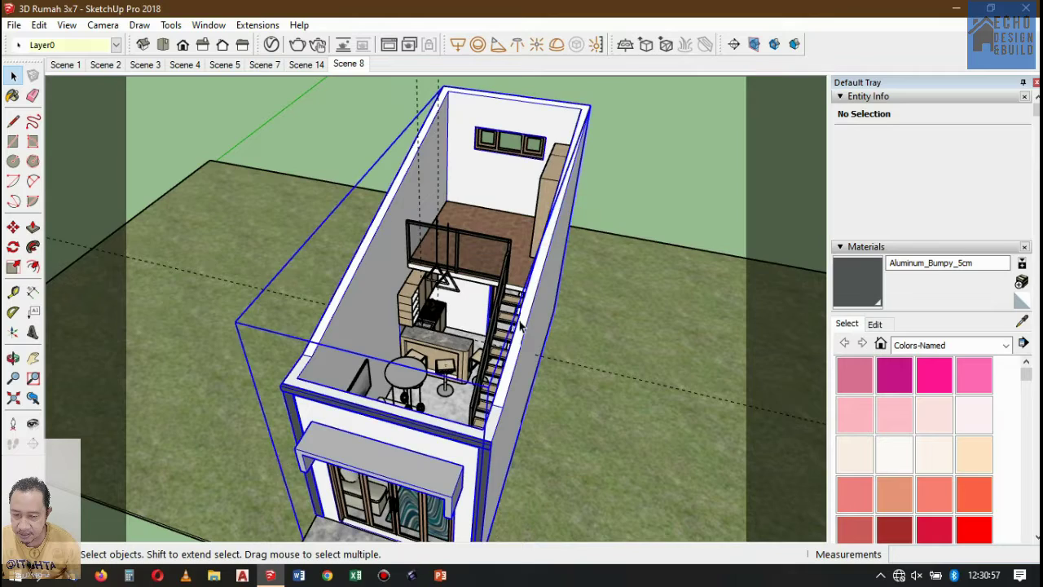
pyautogui.scroll(-2, 530, 301)
pyautogui.scroll(2, 499, 387)
pyautogui.click(458, 448)
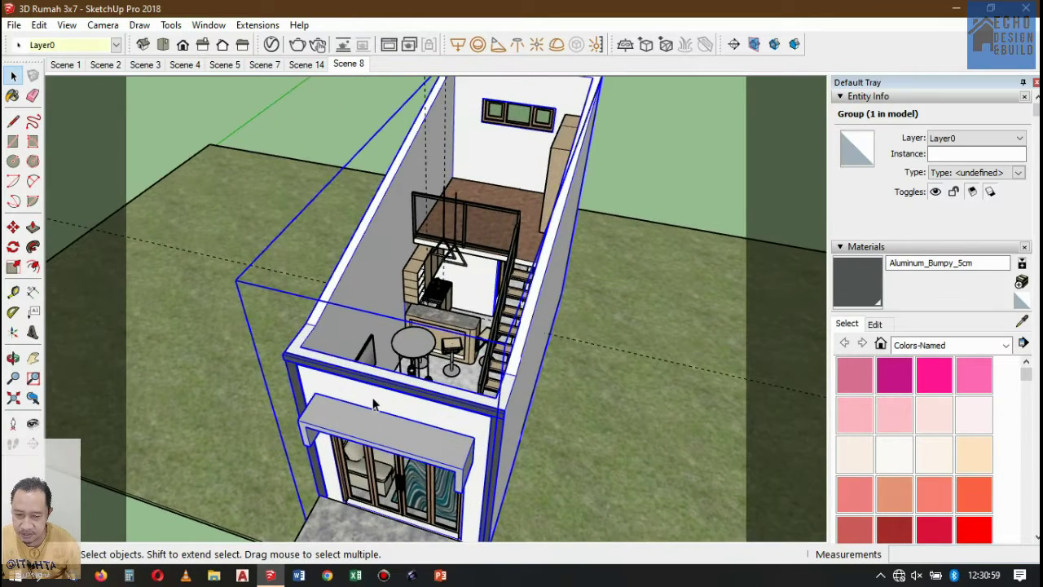
pyautogui.scroll(10, 457, 276)
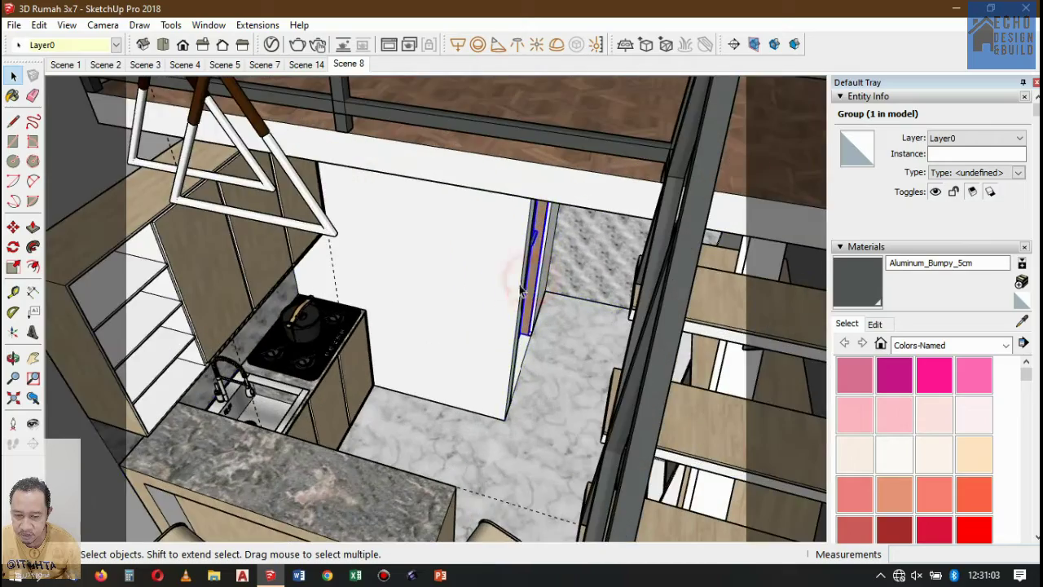
pyautogui.scroll(-10, 489, 314)
pyautogui.scroll(-5, 494, 314)
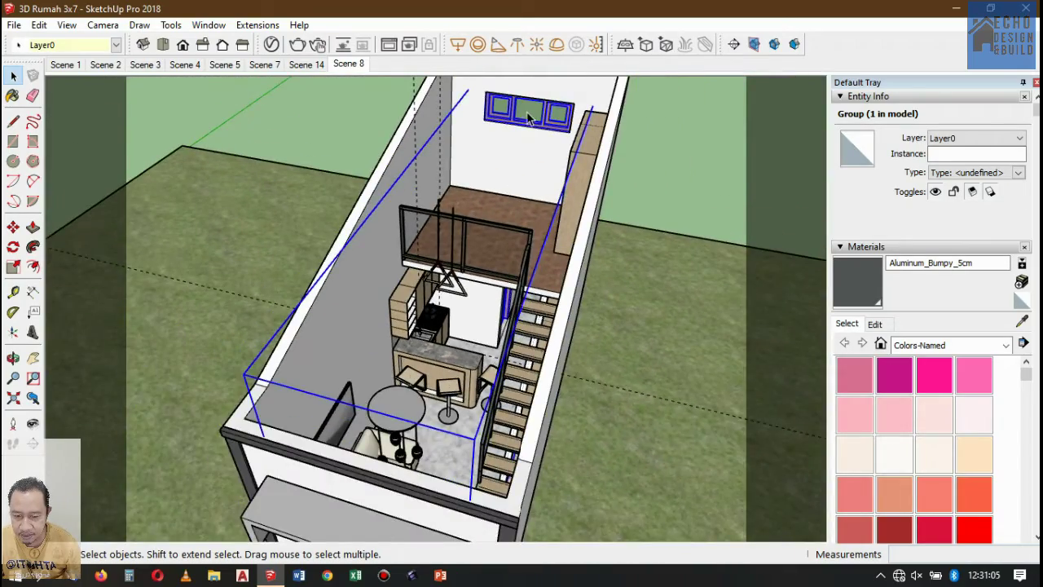
pyautogui.scroll(-3, 601, 85)
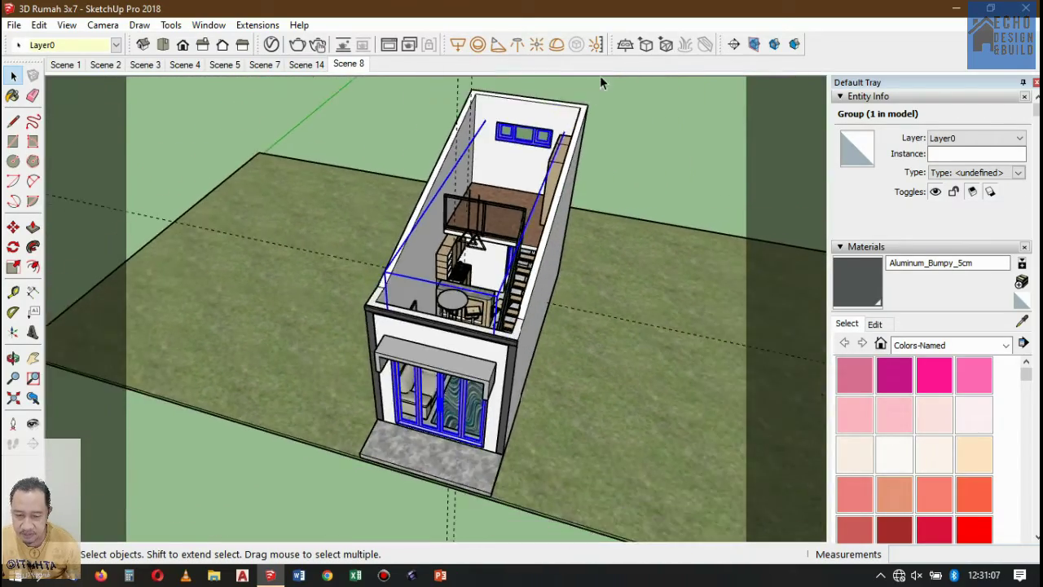
pyautogui.scroll(4, 581, 122)
pyautogui.scroll(-2, 581, 131)
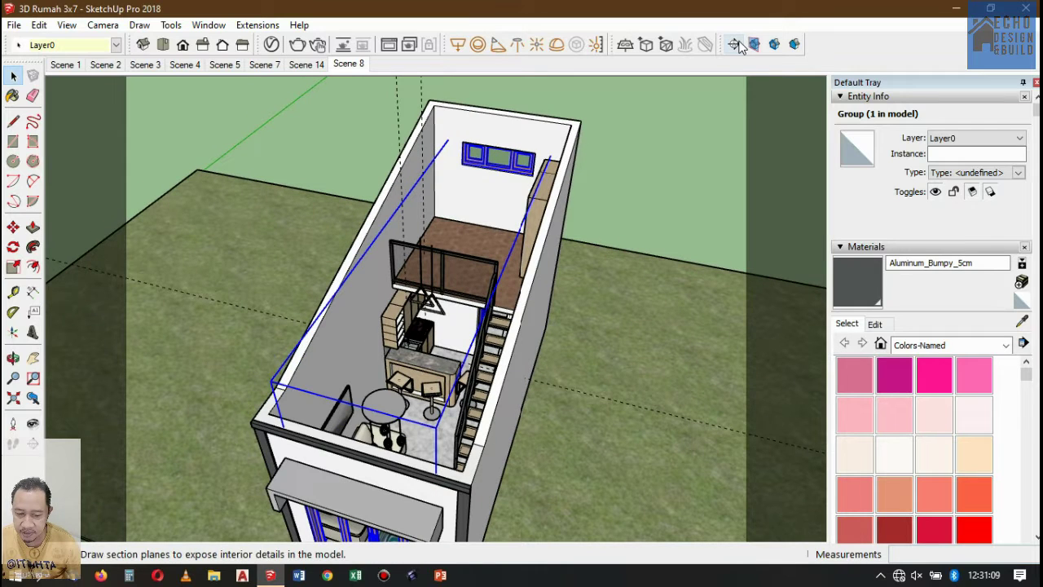
# Undock the Section toolbar, turn it off and on again, and dock it back in its row
pyautogui.moveTo(722, 43); pyautogui.dragTo(683, 163)
pyautogui.rightClick(786, 53)
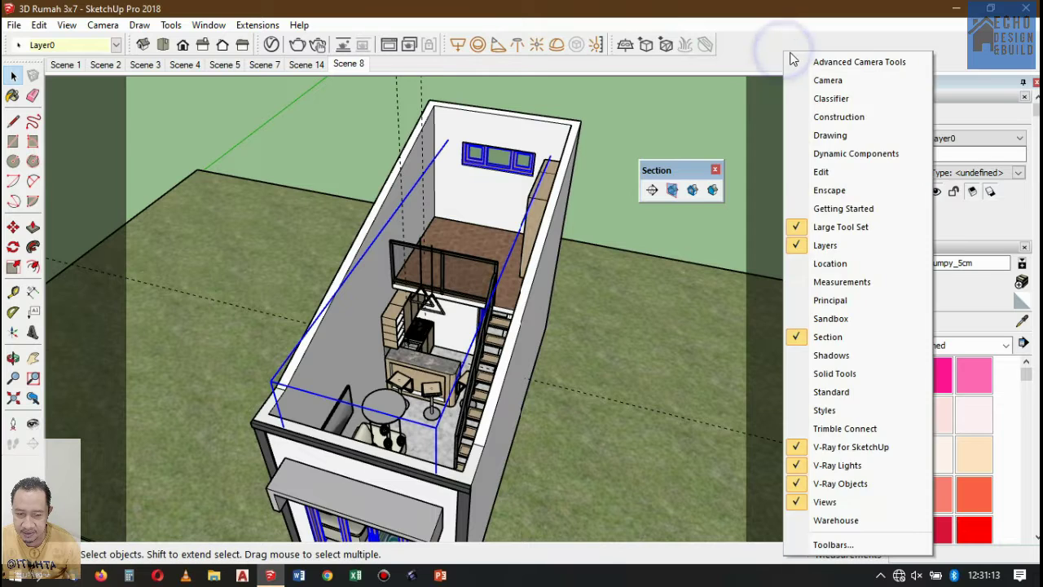
pyautogui.rightClick(795, 42)
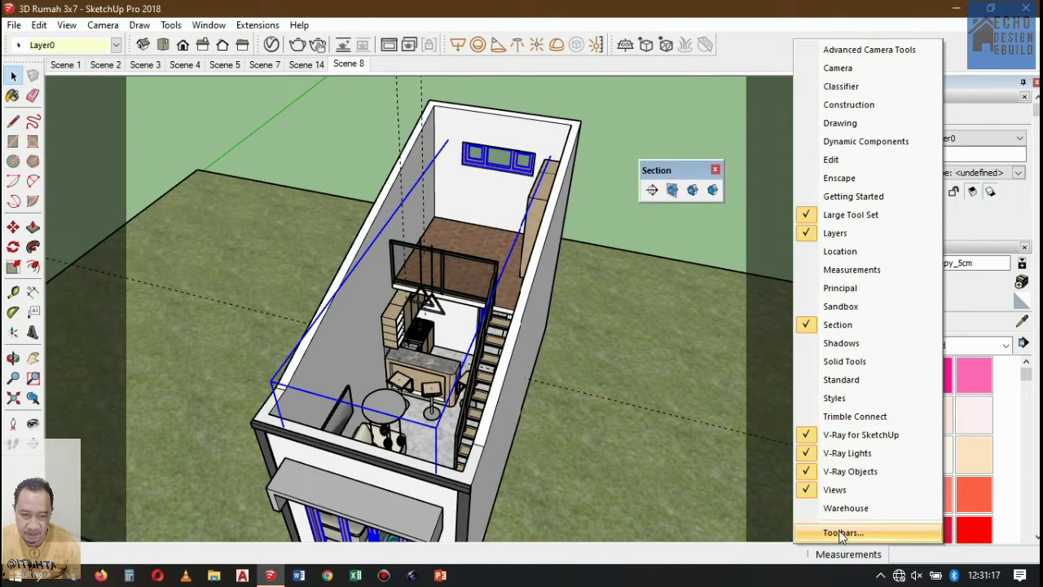
pyautogui.click(850, 328)
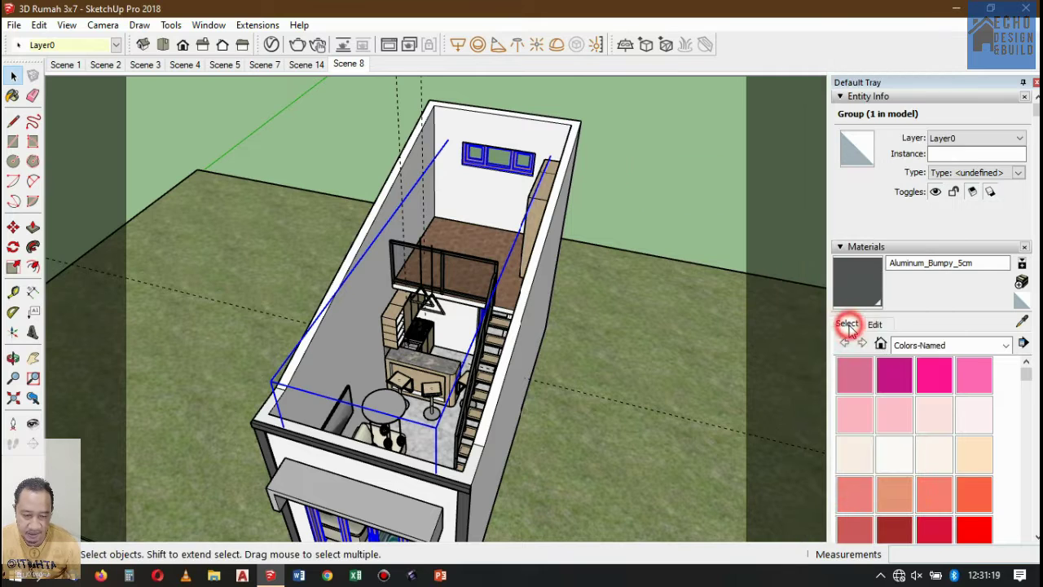
pyautogui.rightClick(817, 48)
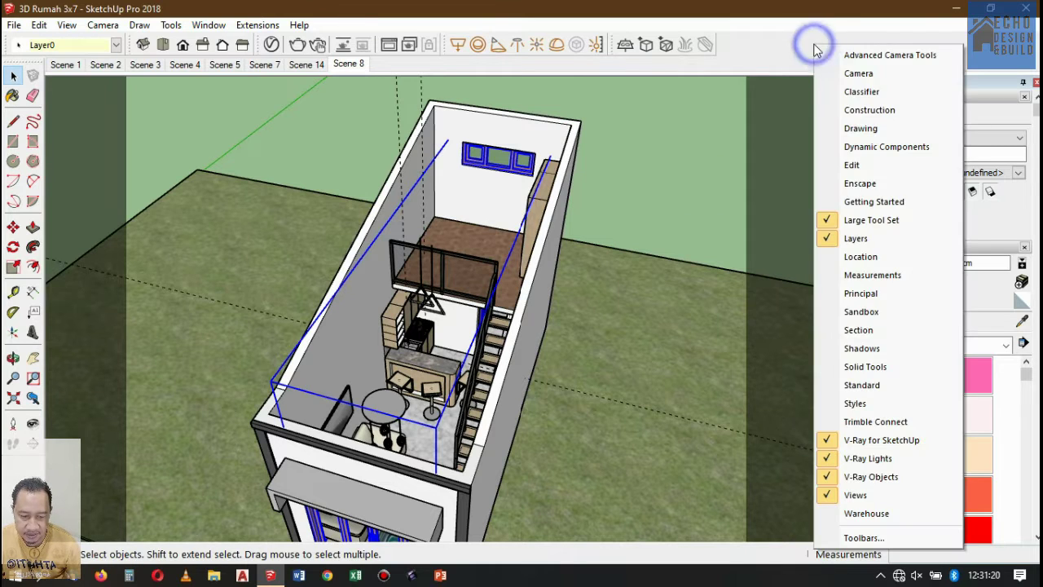
pyautogui.click(870, 328)
pyautogui.moveTo(687, 174); pyautogui.dragTo(740, 47)
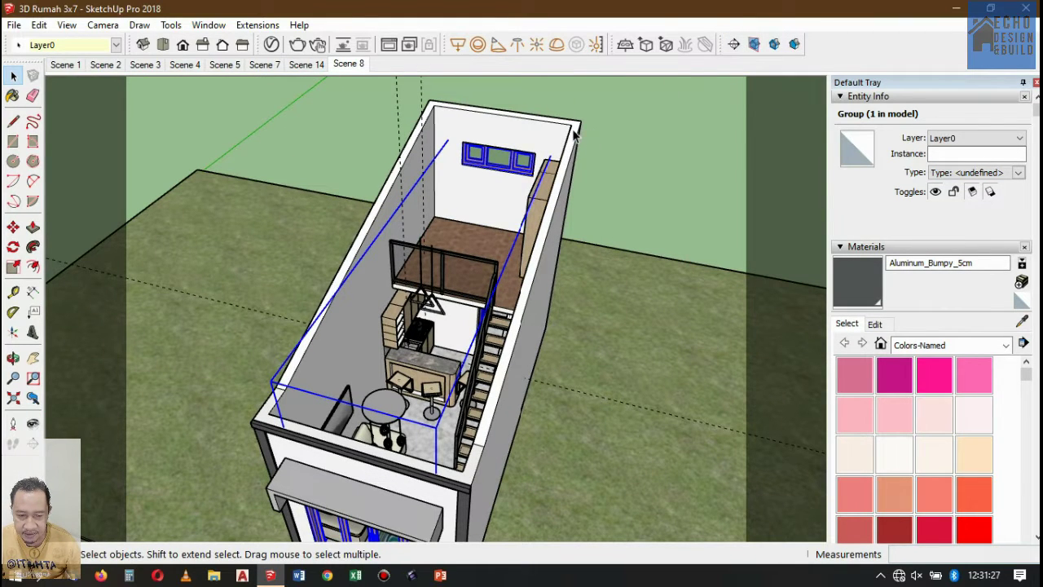
# Open the wall group for editing and start a section plane with the name Section 1 and symbol 1
pyautogui.click(574, 134)
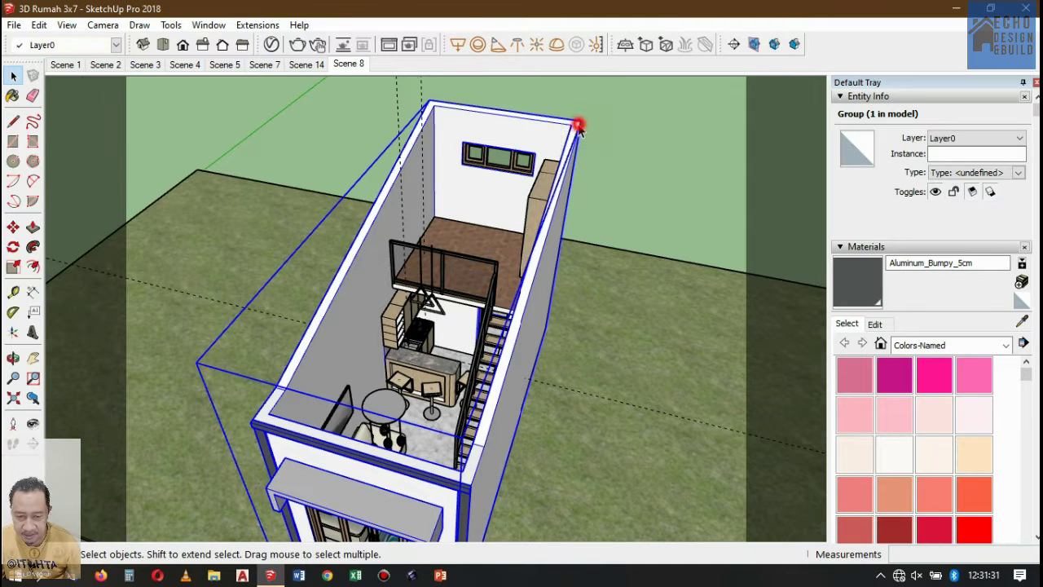
pyautogui.doubleClick(577, 126)
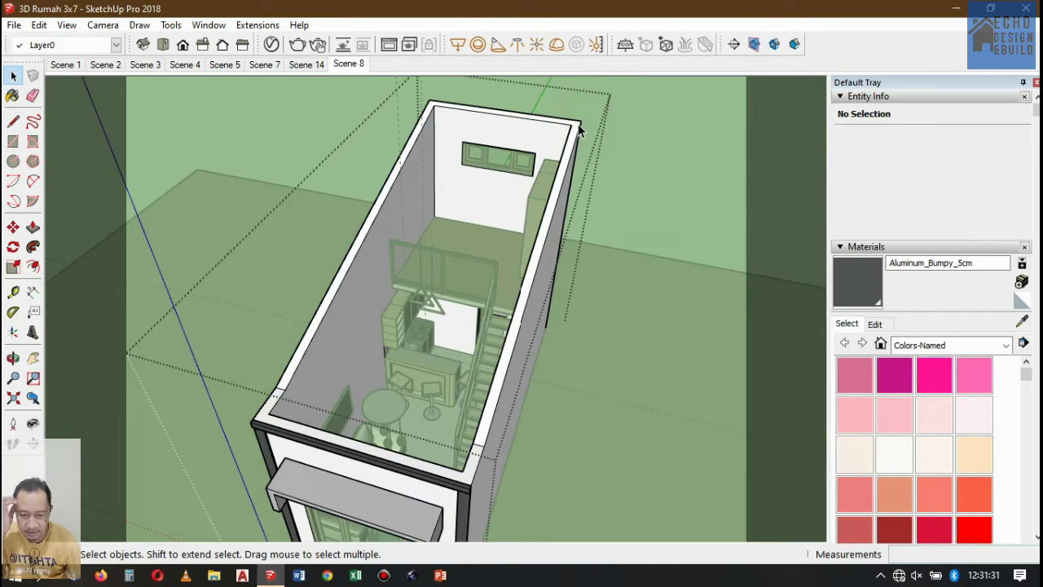
pyautogui.click(736, 49)
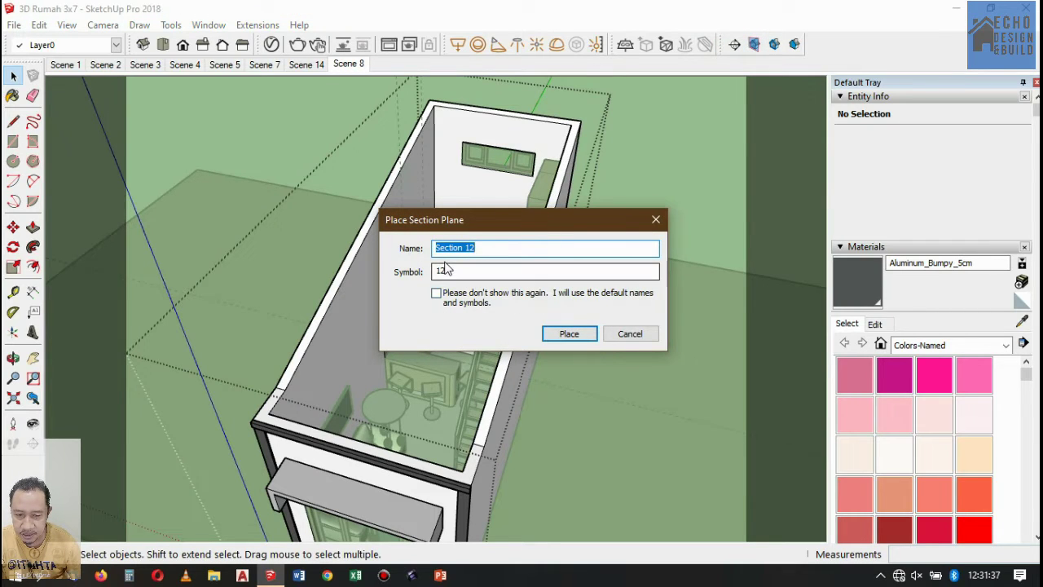
pyautogui.moveTo(487, 250); pyautogui.dragTo(421, 251)
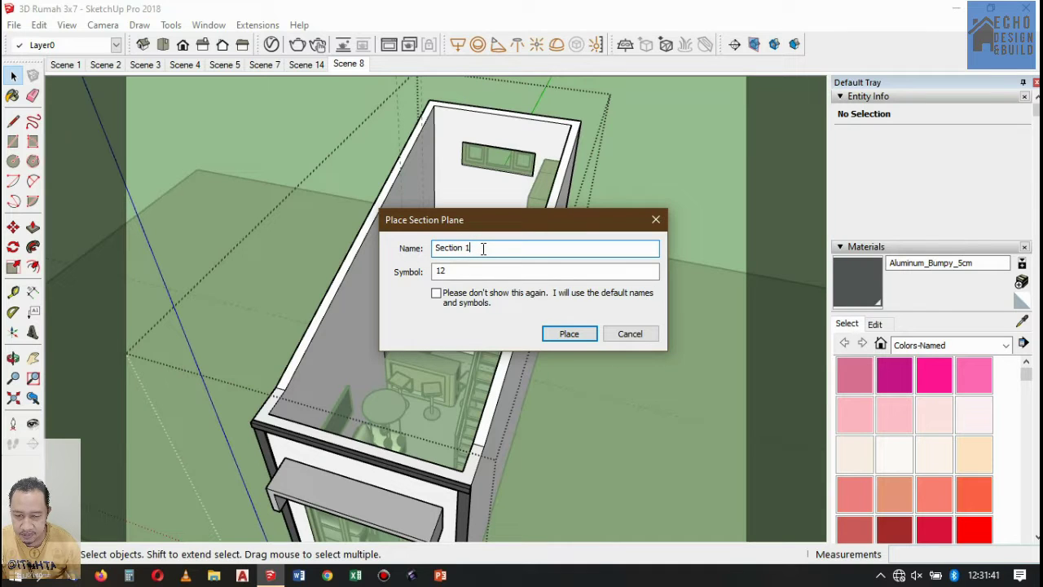
pyautogui.click(462, 270)
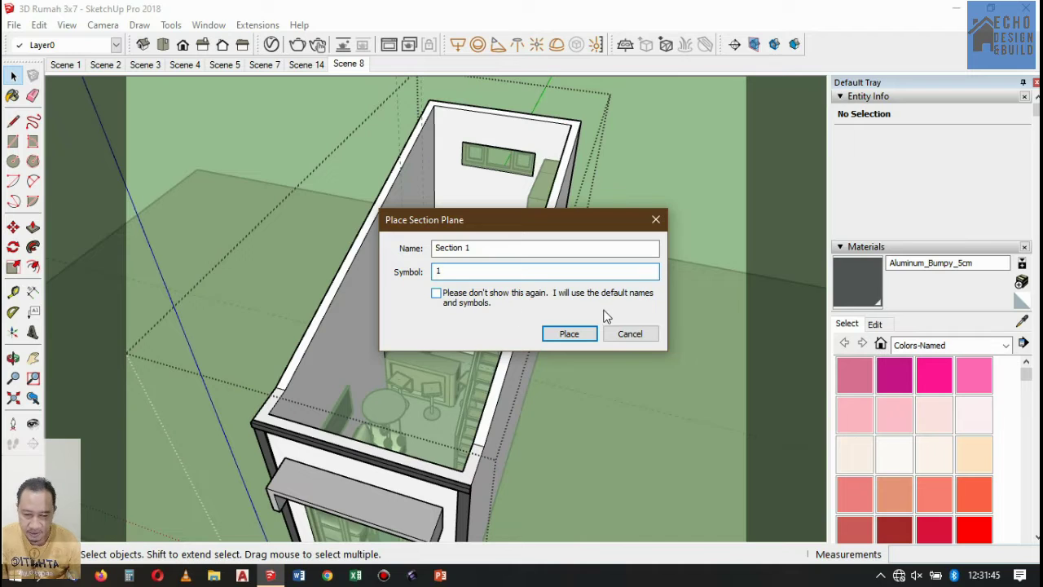
pyautogui.click(563, 335)
# Place the section plane horizontally at the rear corner of the wall tops
pyautogui.scroll(5, 579, 122)
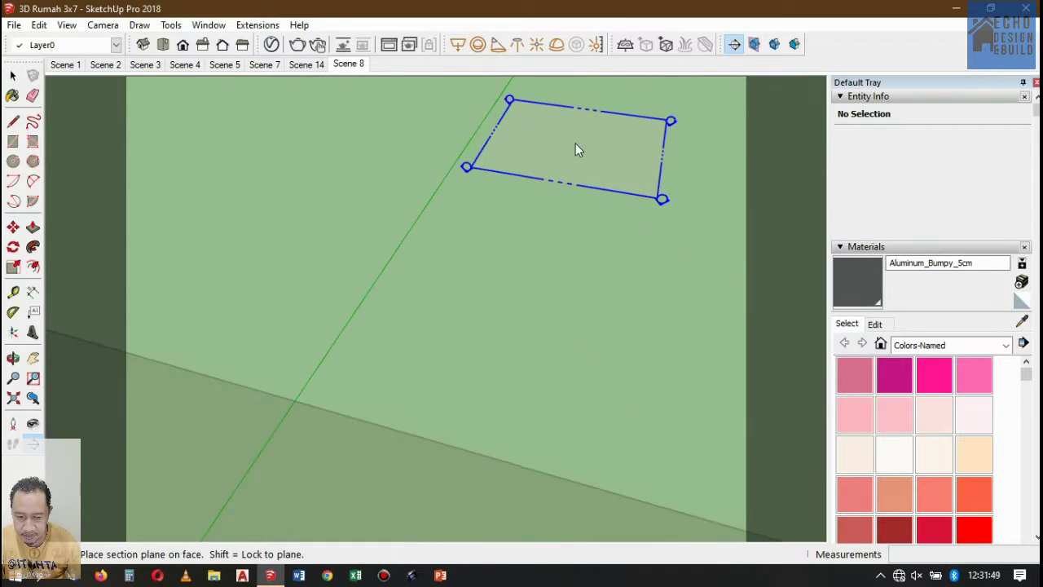
pyautogui.scroll(-3, 575, 150)
pyautogui.scroll(1, 577, 163)
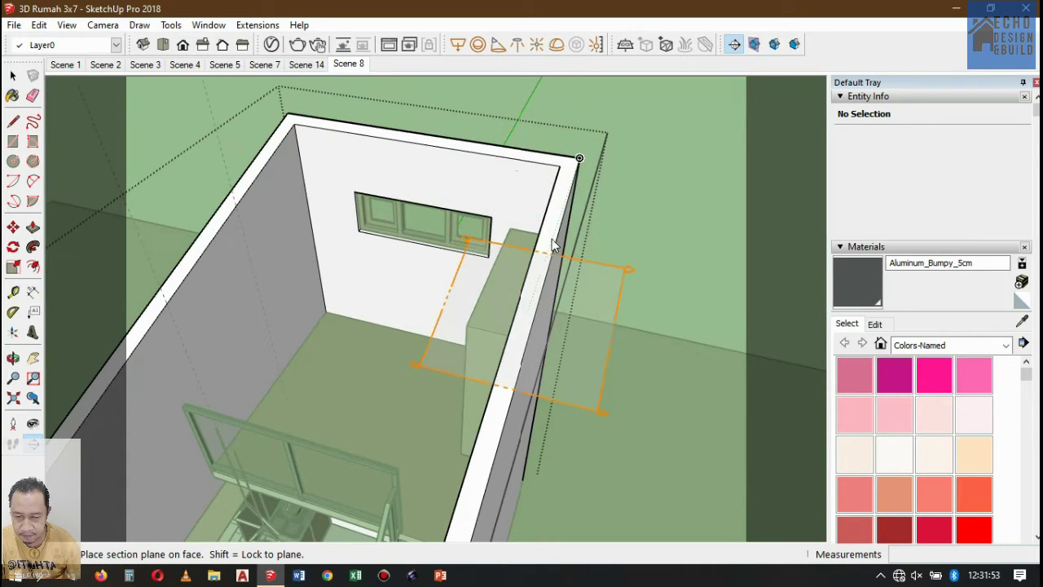
pyautogui.click(585, 163)
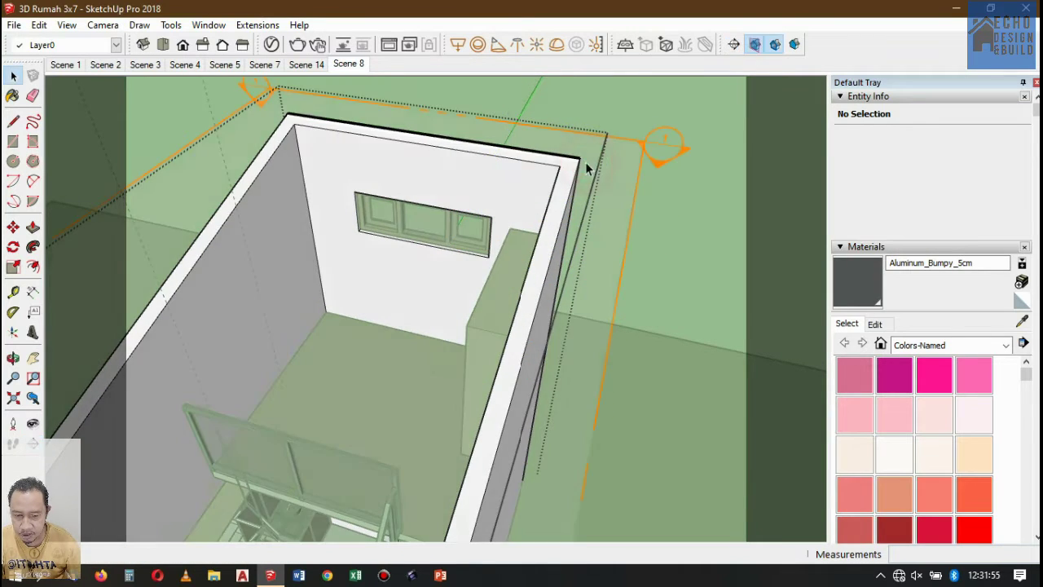
# Move the section plane straight down about 4.83 m so it cuts the walls just above the ground floor
pyautogui.scroll(-4, 603, 168)
pyautogui.scroll(2, 645, 169)
pyautogui.scroll(-4, 645, 169)
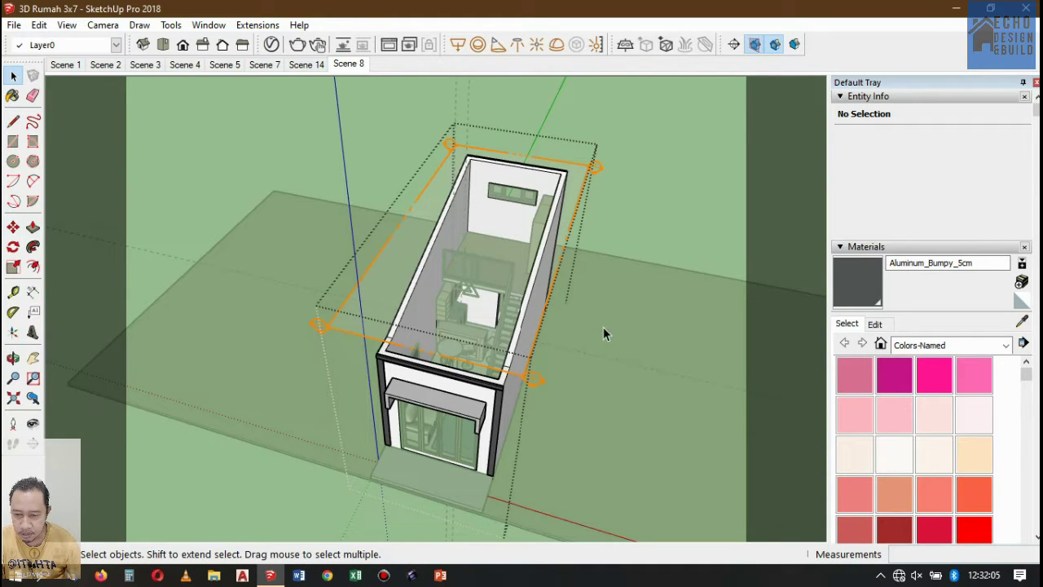
pyautogui.scroll(3, 466, 317)
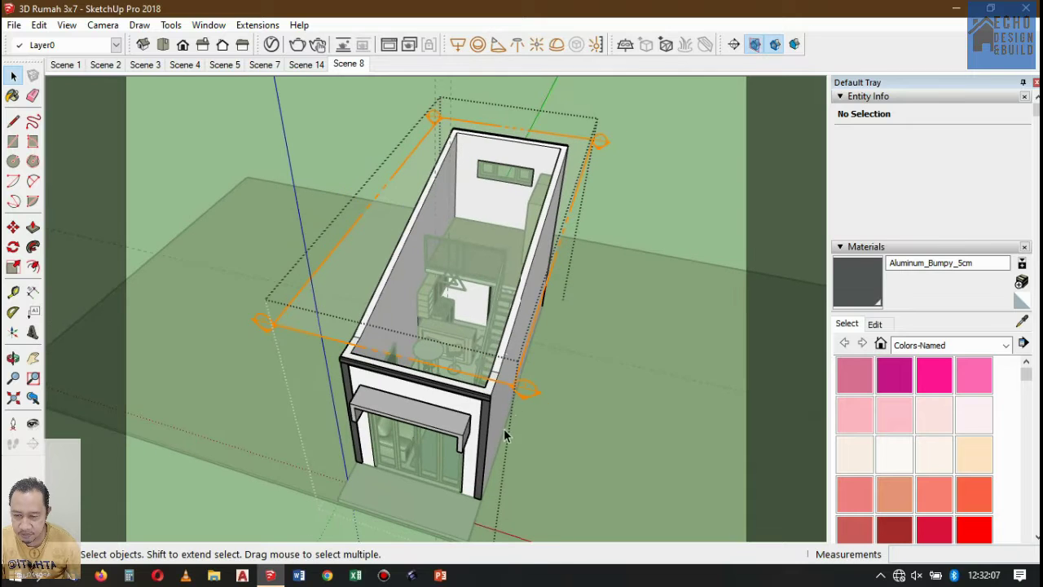
pyautogui.scroll(1, 504, 436)
pyautogui.scroll(-1, 500, 343)
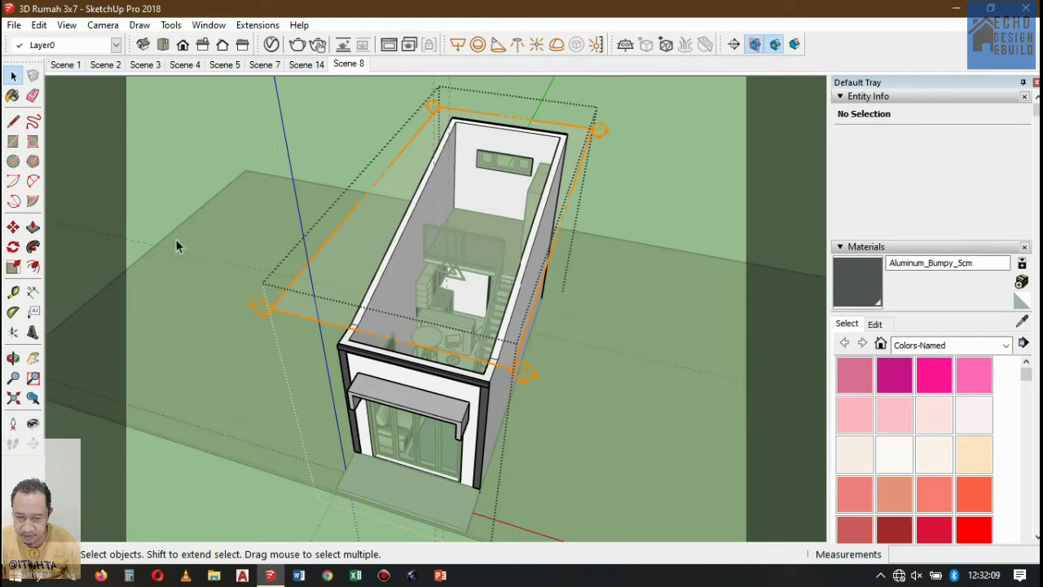
pyautogui.click(13, 227)
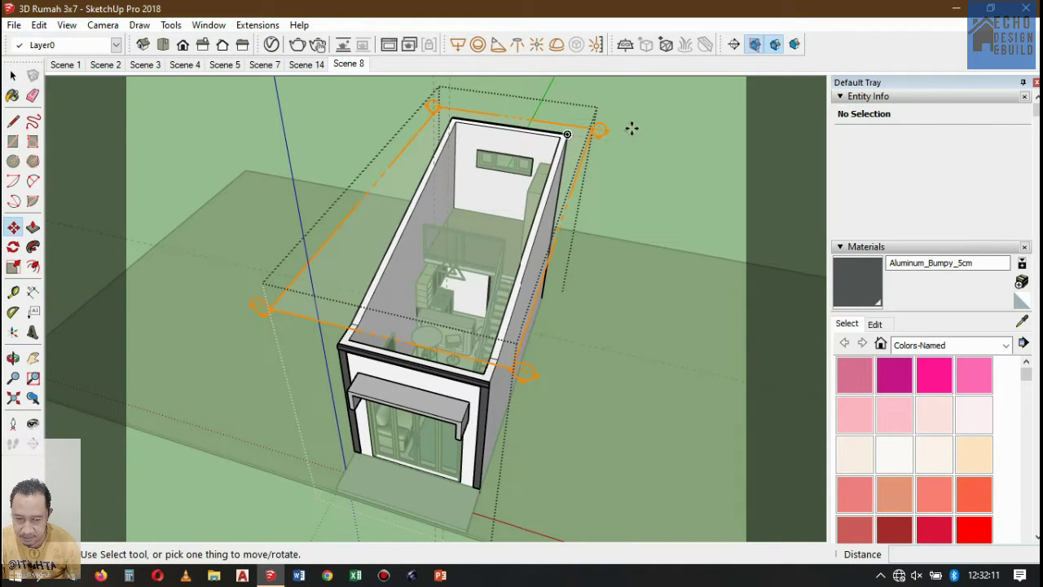
pyautogui.click(599, 129)
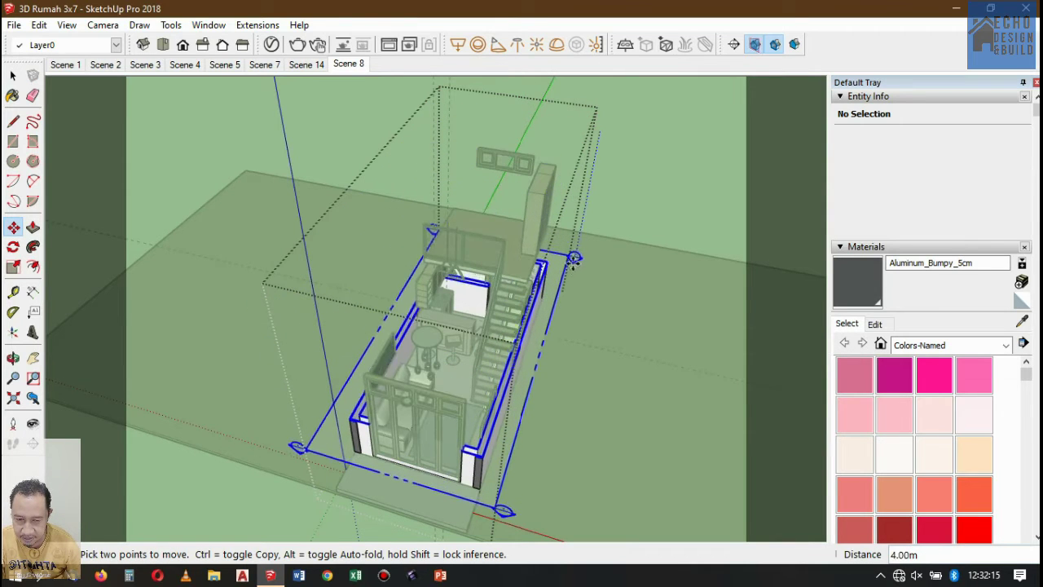
pyautogui.click(571, 273)
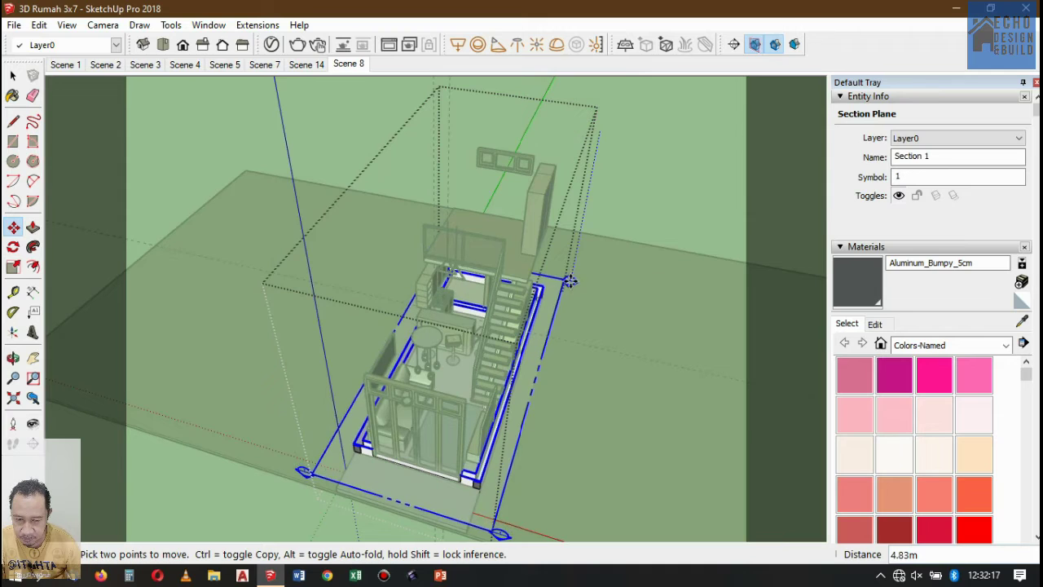
pyautogui.click(570, 281)
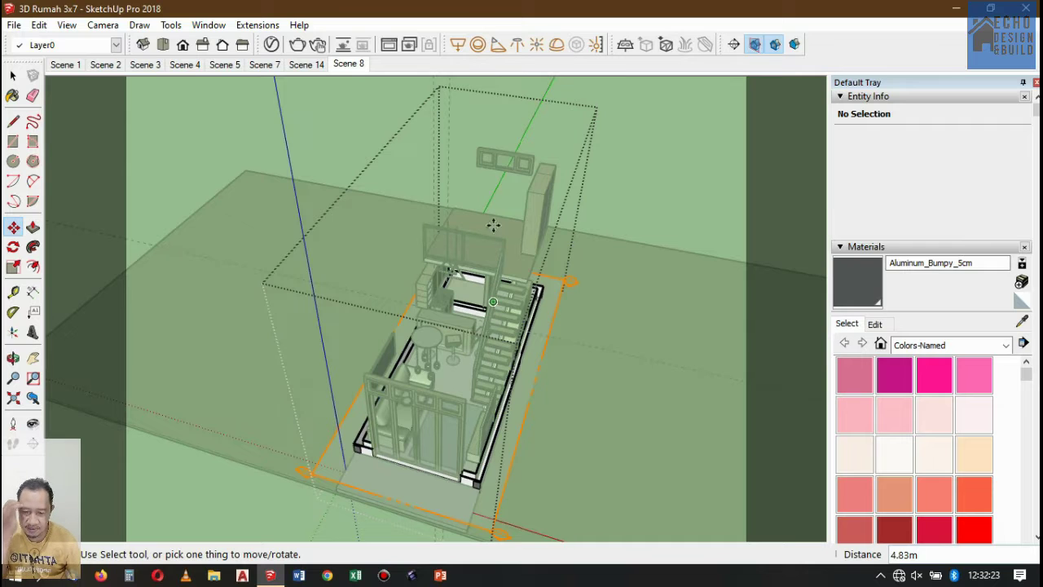
# Open the staircase and upper-floor group for editing and start a section plane named Section 2 with symbol 2
pyautogui.click(13, 75)
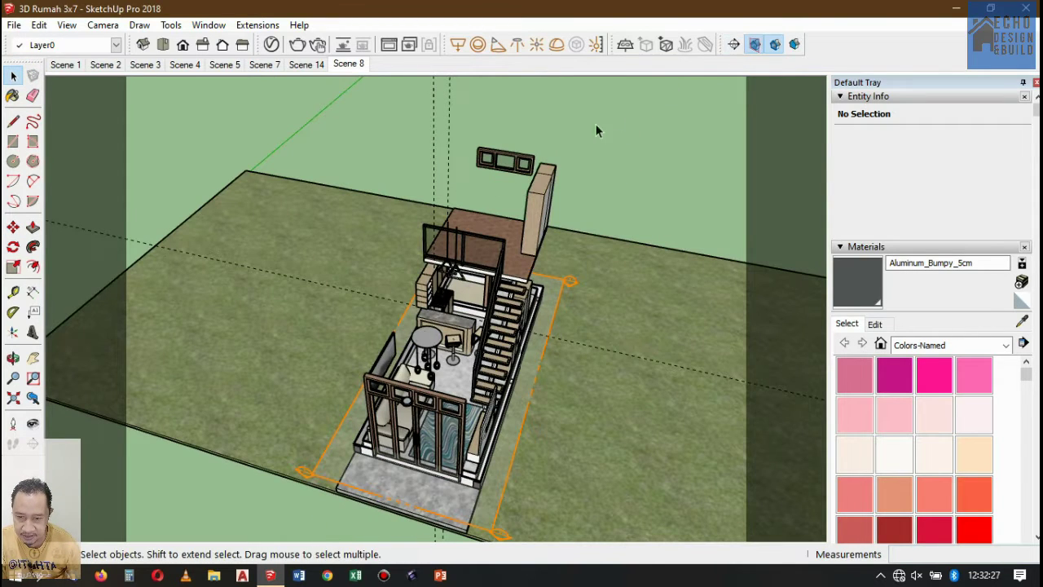
pyautogui.click(544, 208)
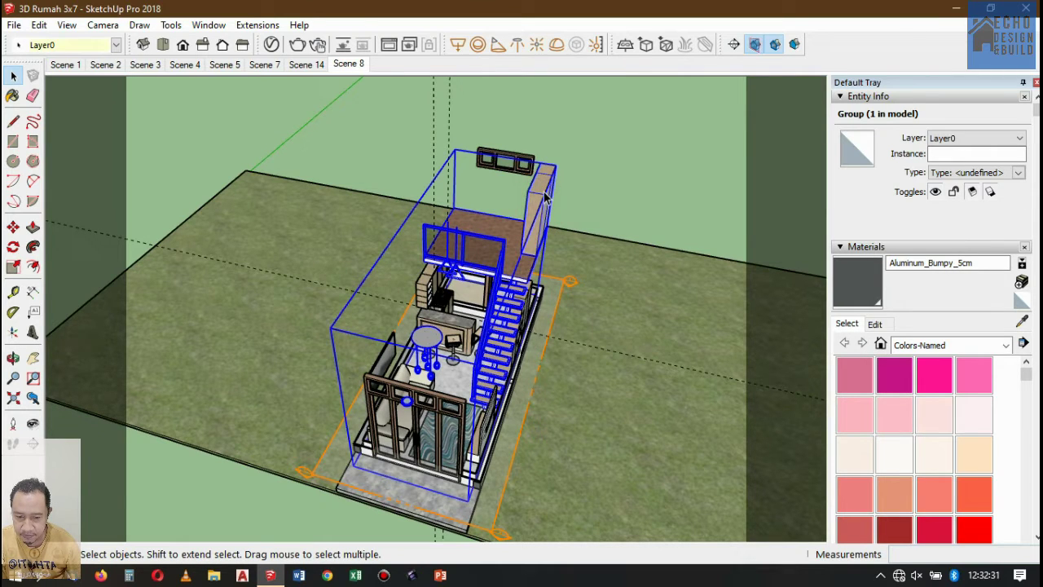
pyautogui.doubleClick(546, 192)
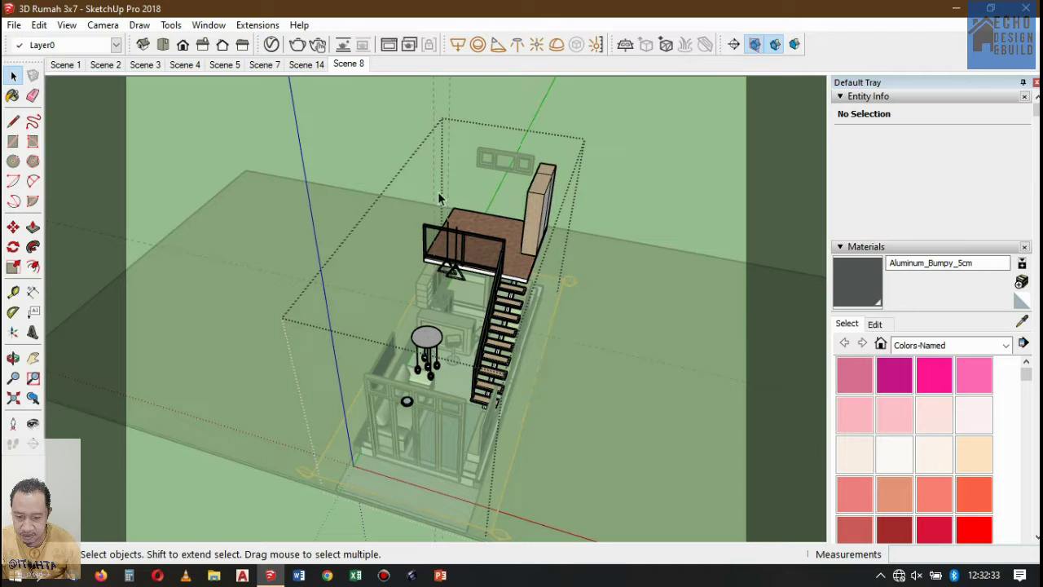
pyautogui.click(734, 44)
pyautogui.click(525, 137)
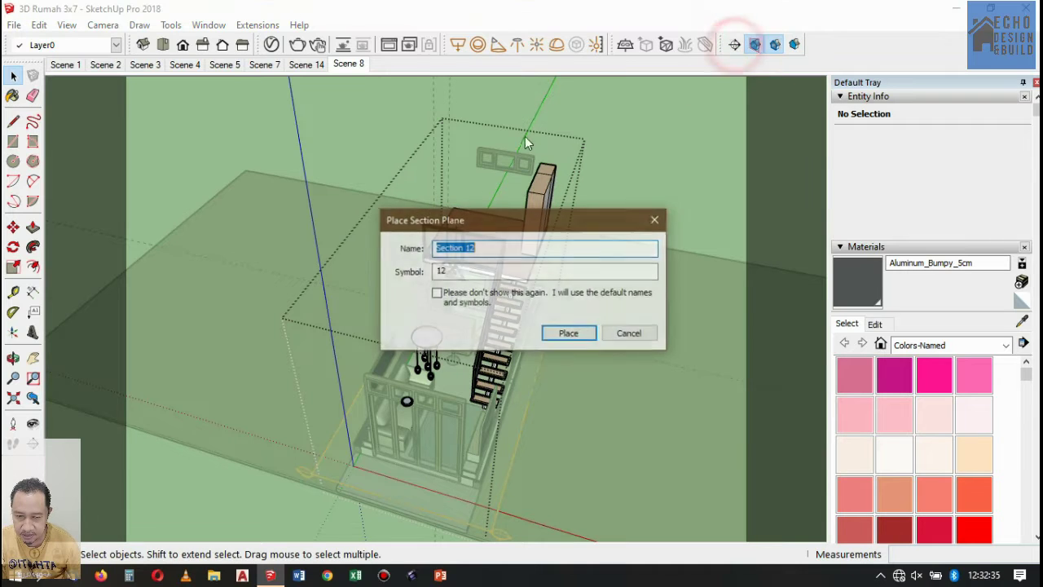
pyautogui.moveTo(491, 248); pyautogui.dragTo(467, 248)
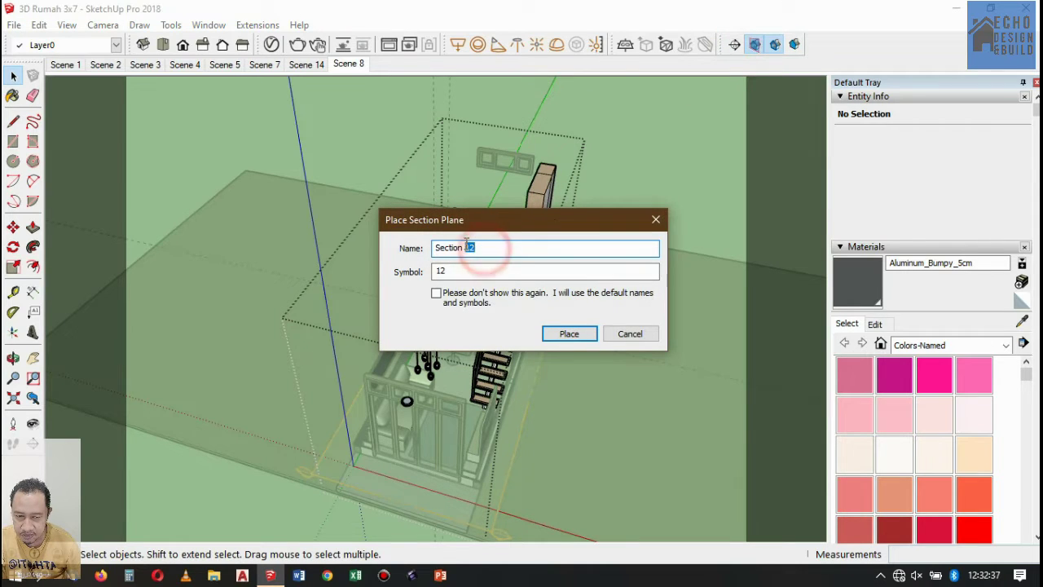
pyautogui.doubleClick(436, 273)
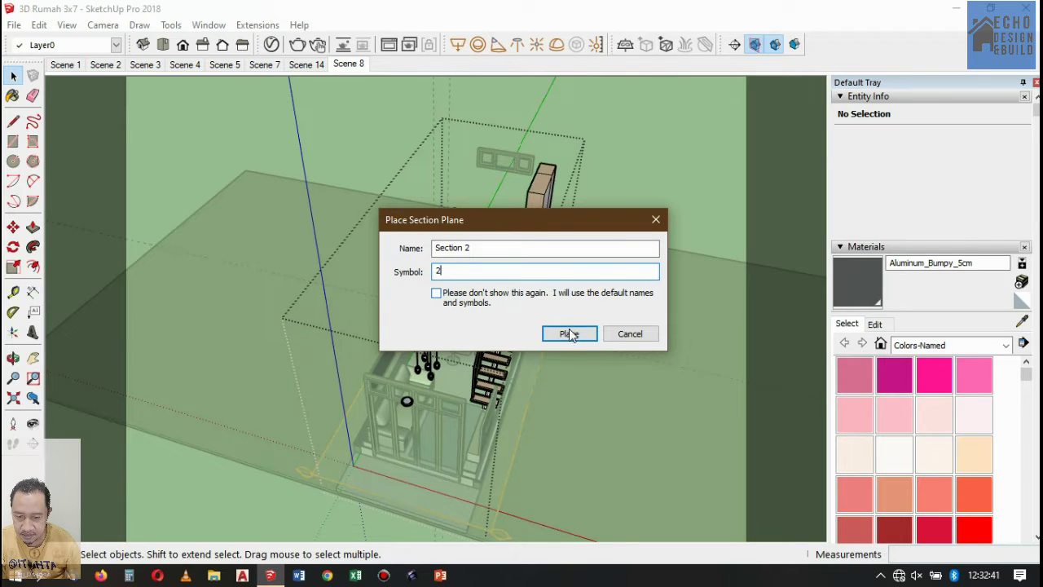
pyautogui.click(570, 334)
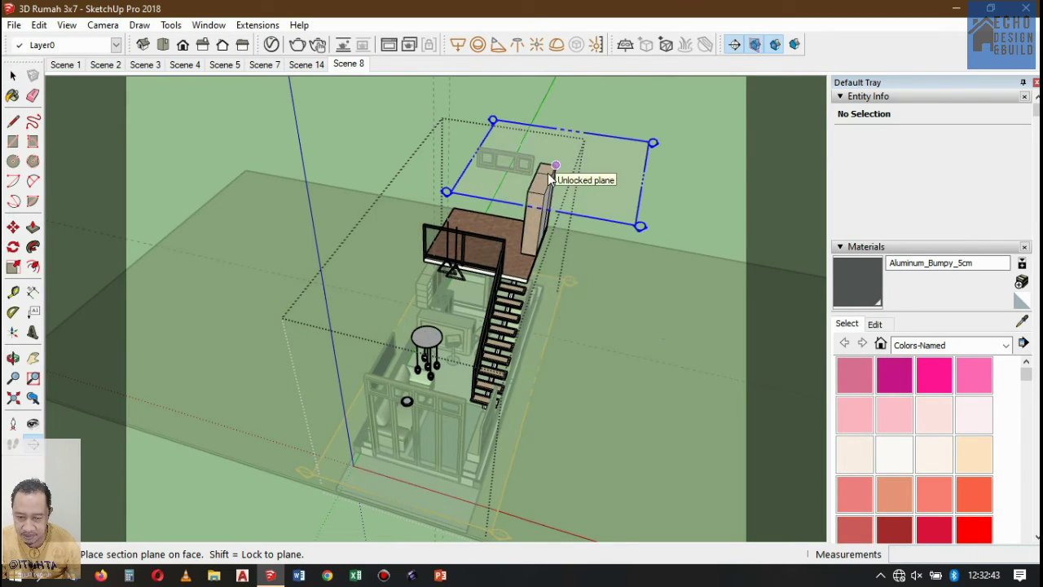
# Place the section plane horizontally on top of the upstairs wardrobe, move it straight down about 4.71 m, and close the group
pyautogui.click(549, 172)
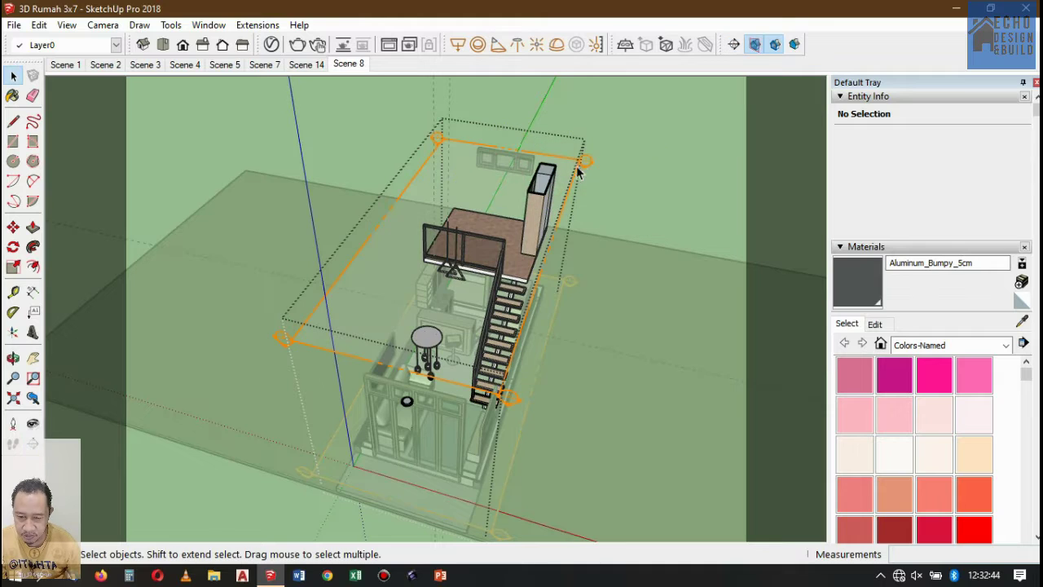
pyautogui.click(13, 227)
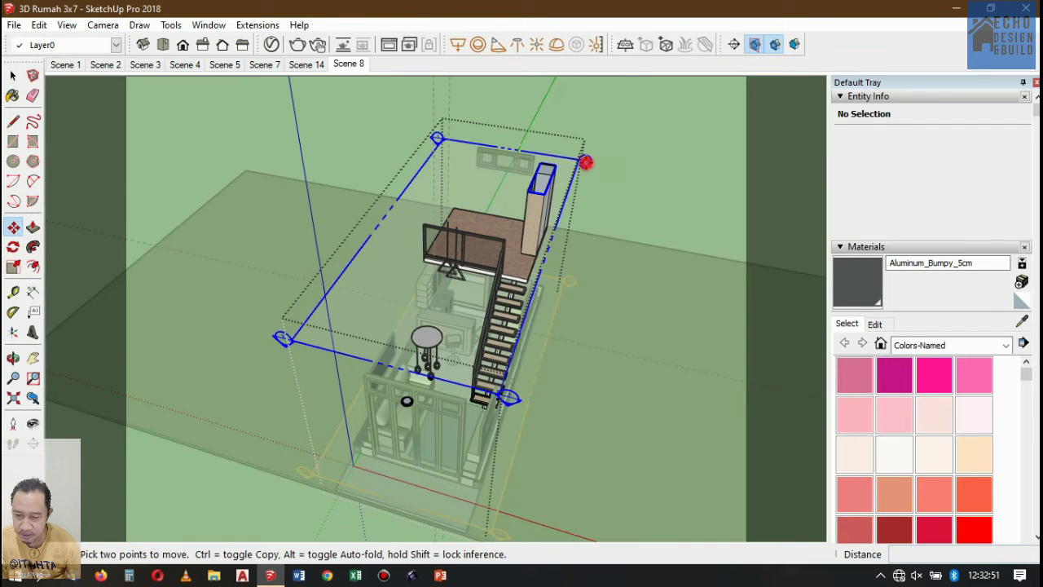
pyautogui.moveTo(586, 163); pyautogui.dragTo(604, 314)
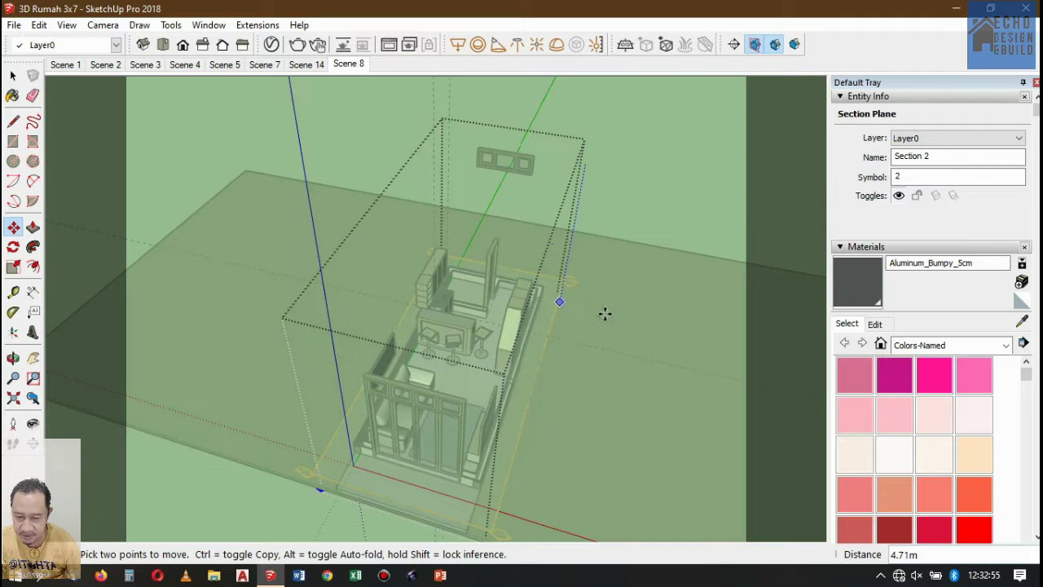
pyautogui.click(605, 312)
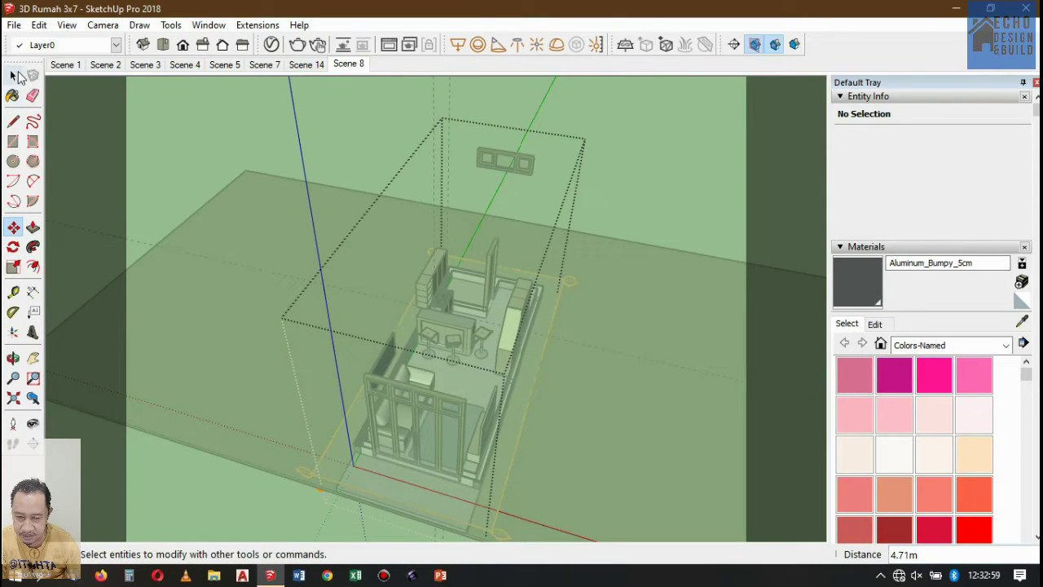
pyautogui.click(15, 76)
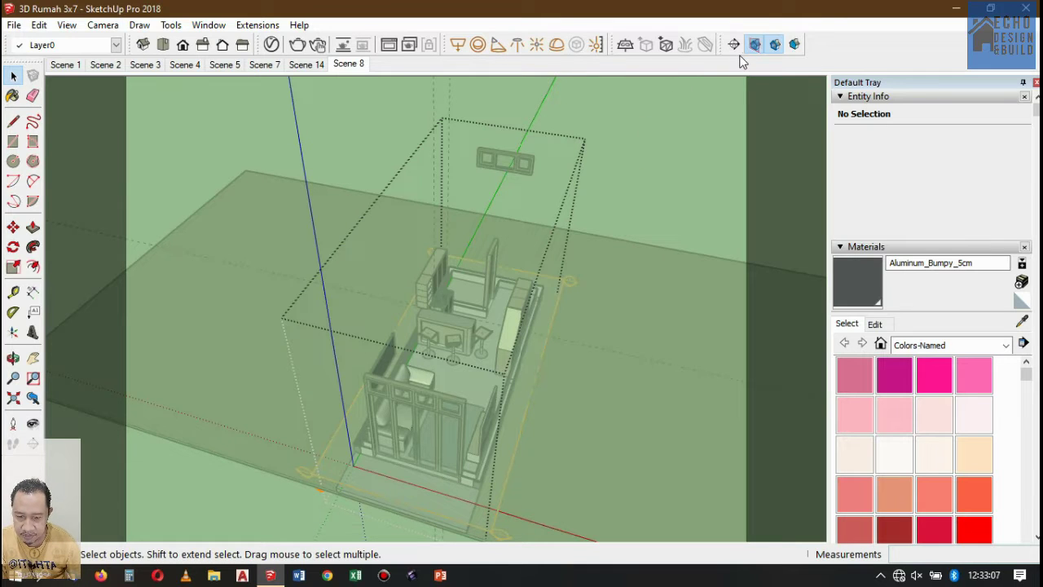
pyautogui.click(706, 167)
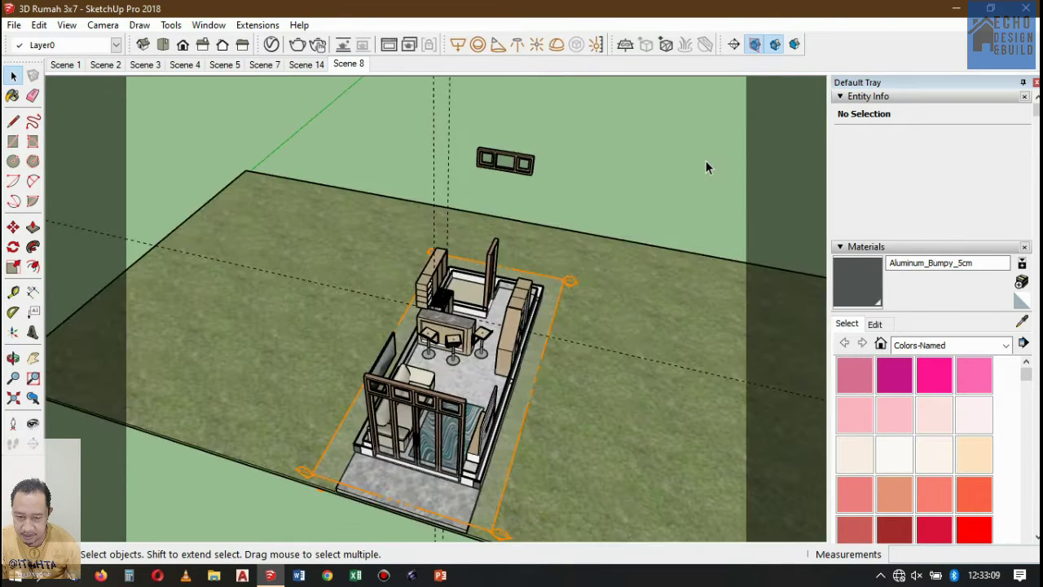
# Open the door and window group for editing and start a section plane named Section 3 with symbol 3
pyautogui.click(520, 164)
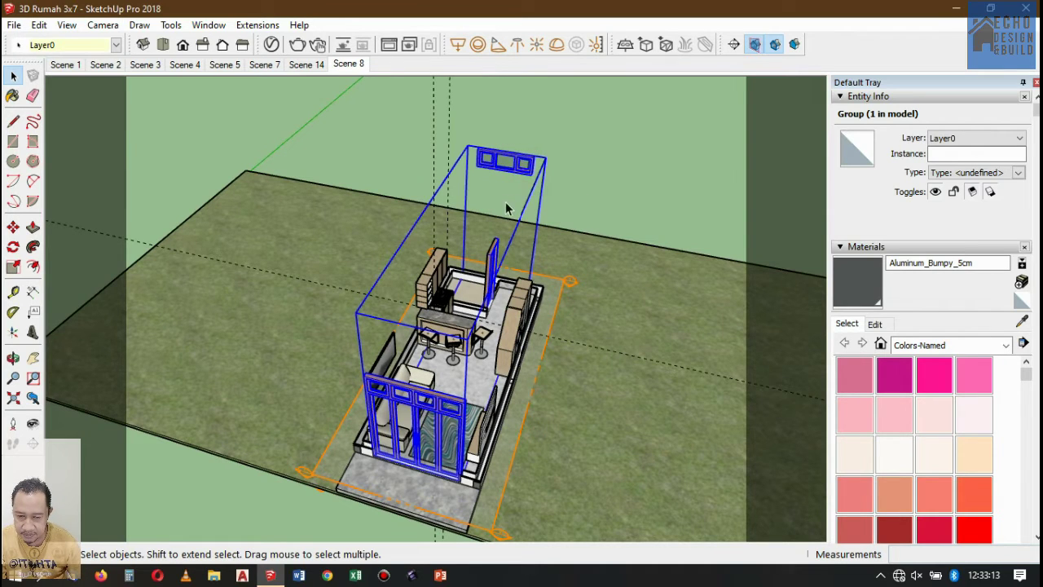
pyautogui.doubleClick(526, 164)
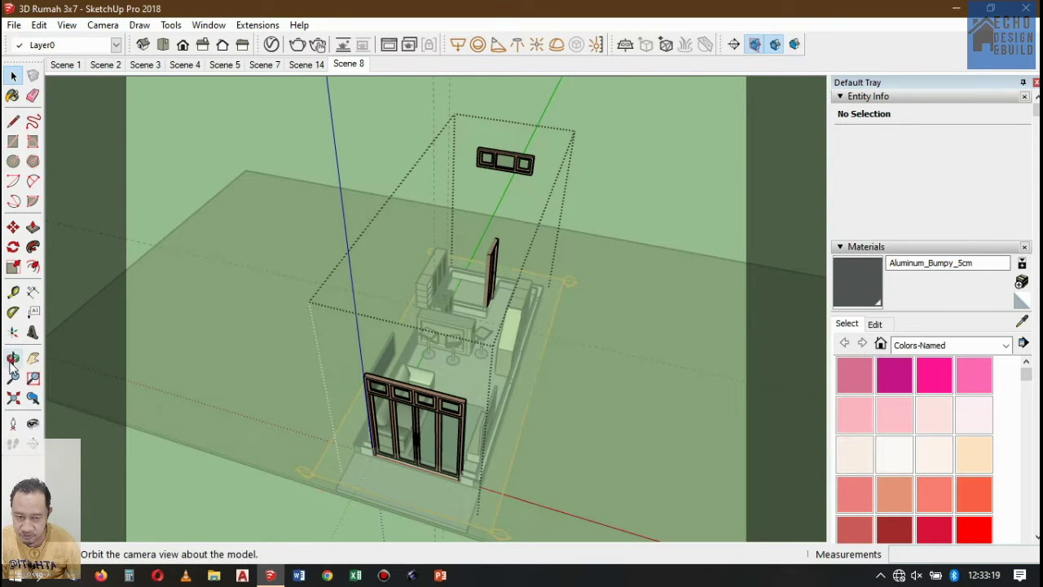
pyautogui.click(736, 44)
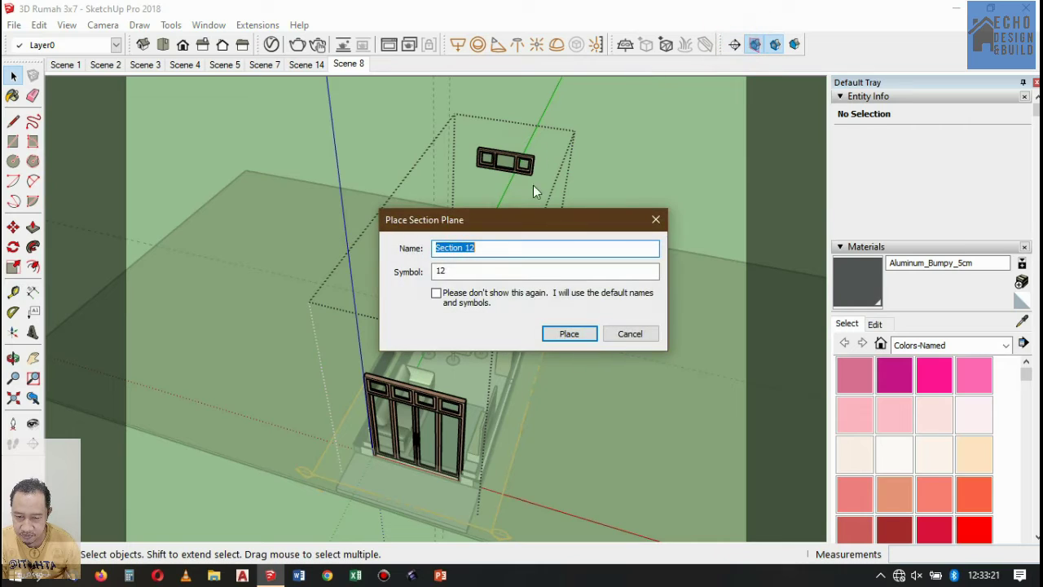
pyautogui.doubleClick(491, 248)
pyautogui.write('3')
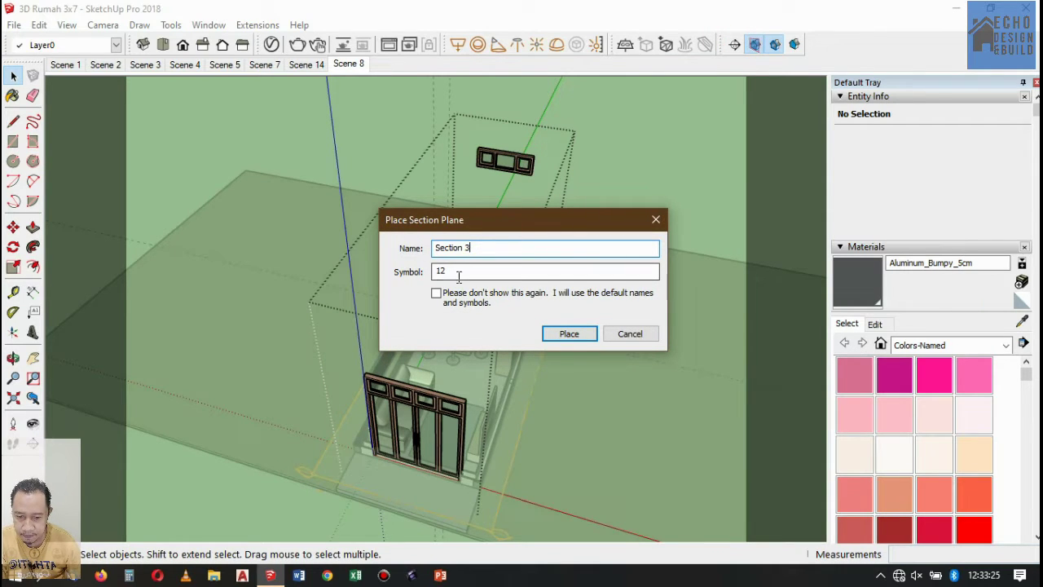
pyautogui.press('Tab')
pyautogui.write('3')
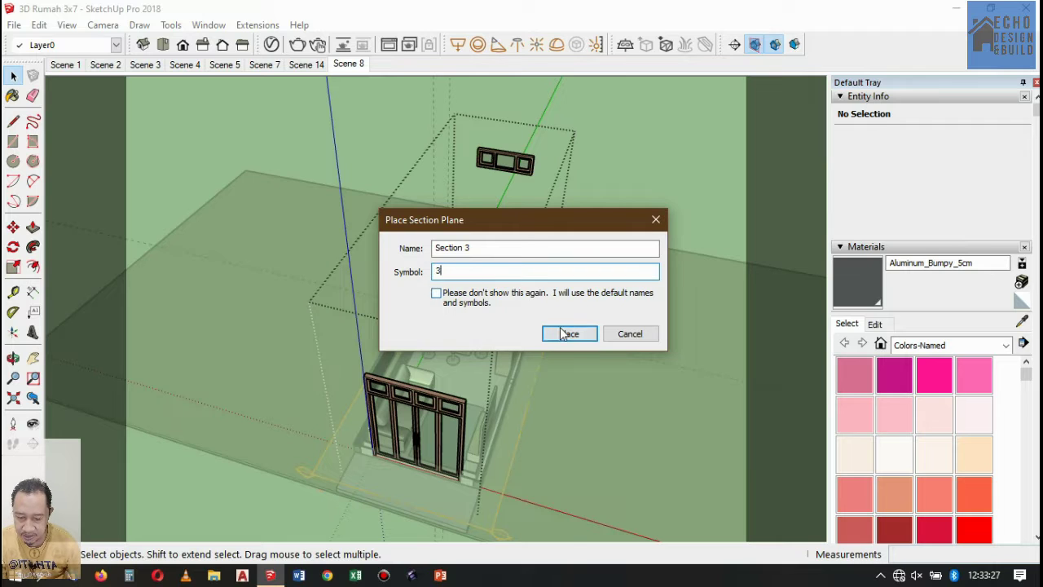
pyautogui.click(569, 333)
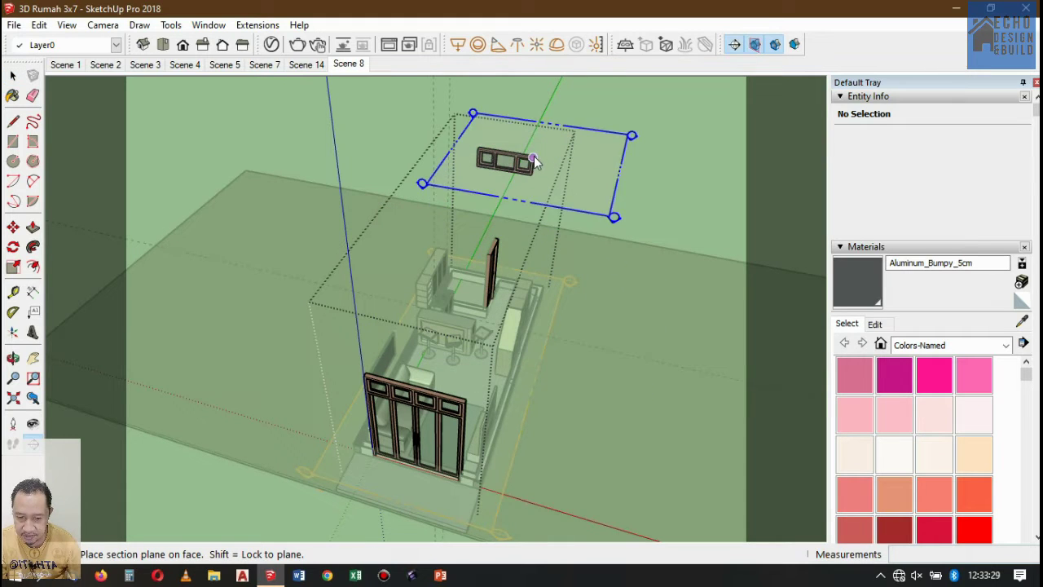
# Place the section plane horizontally on the top face of the upper rear window frame
pyautogui.scroll(5, 533, 152)
pyautogui.scroll(3, 531, 152)
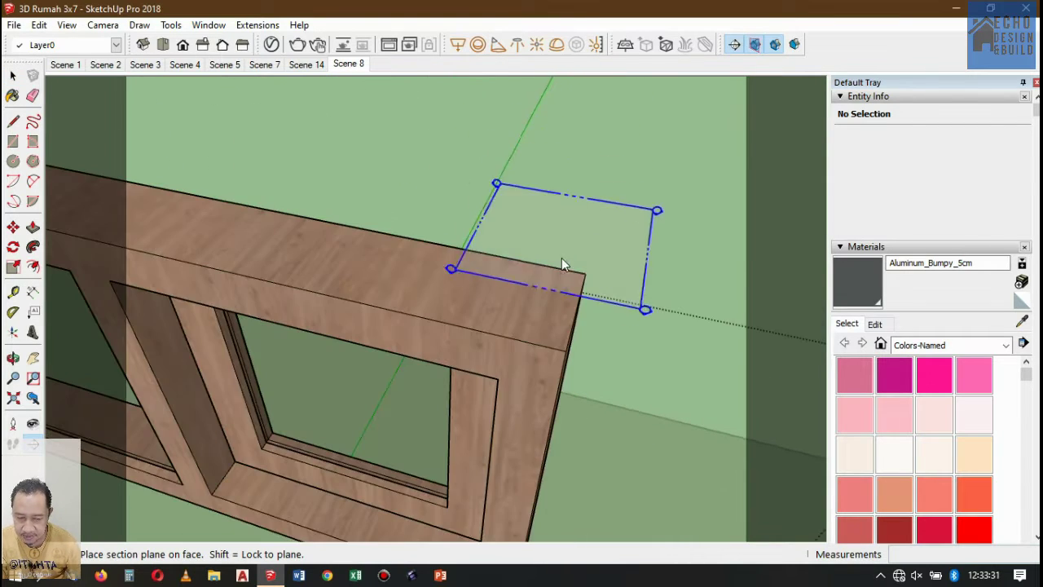
pyautogui.press('space')
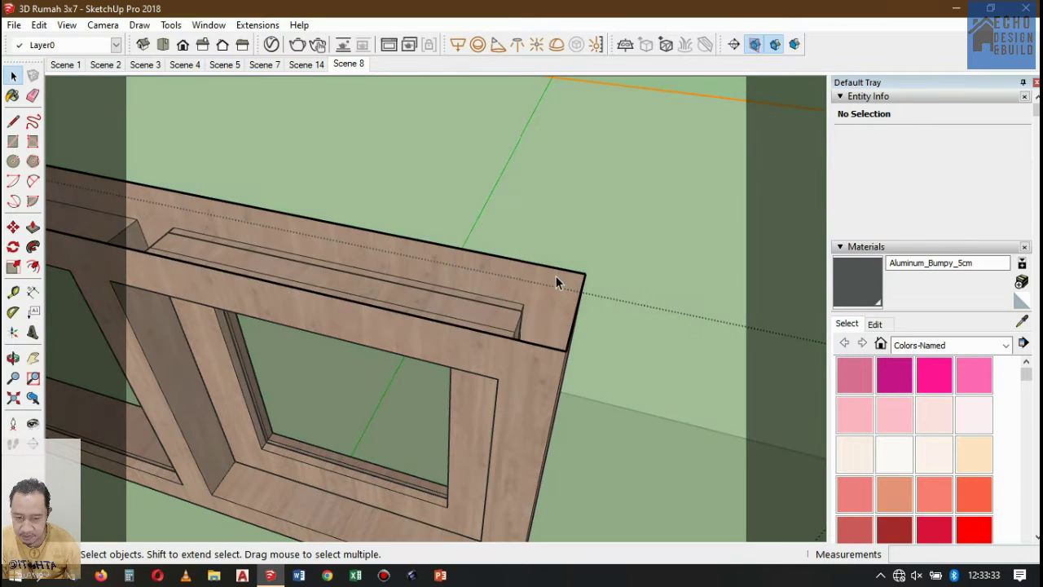
pyautogui.scroll(-10, 562, 281)
pyautogui.scroll(2, 595, 282)
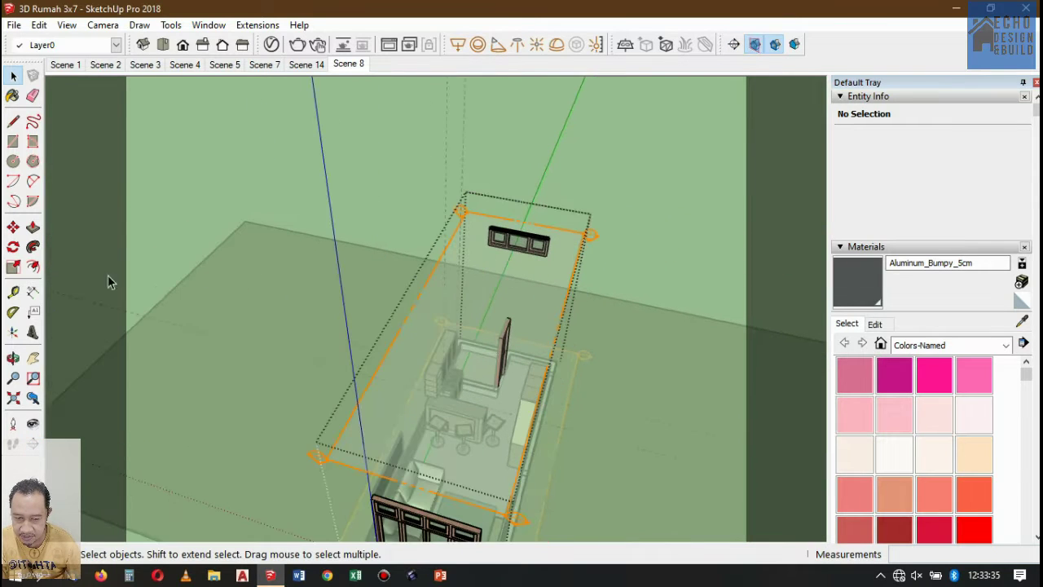
# Move the section plane straight down about 4.93 m to cut away all doors and windows, and close the group
pyautogui.click(13, 228)
pyautogui.click(597, 242)
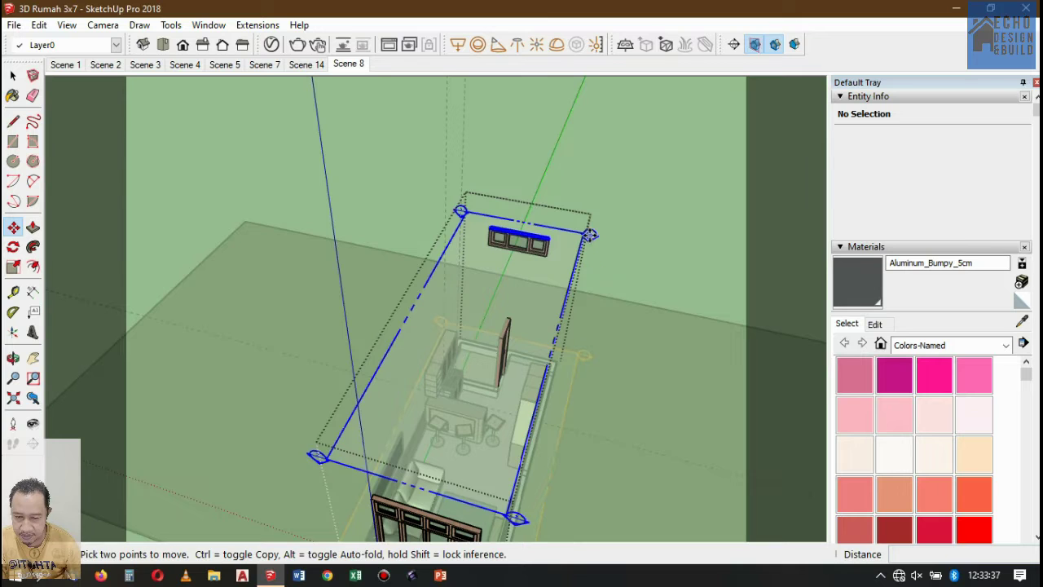
pyautogui.scroll(-3, 592, 261)
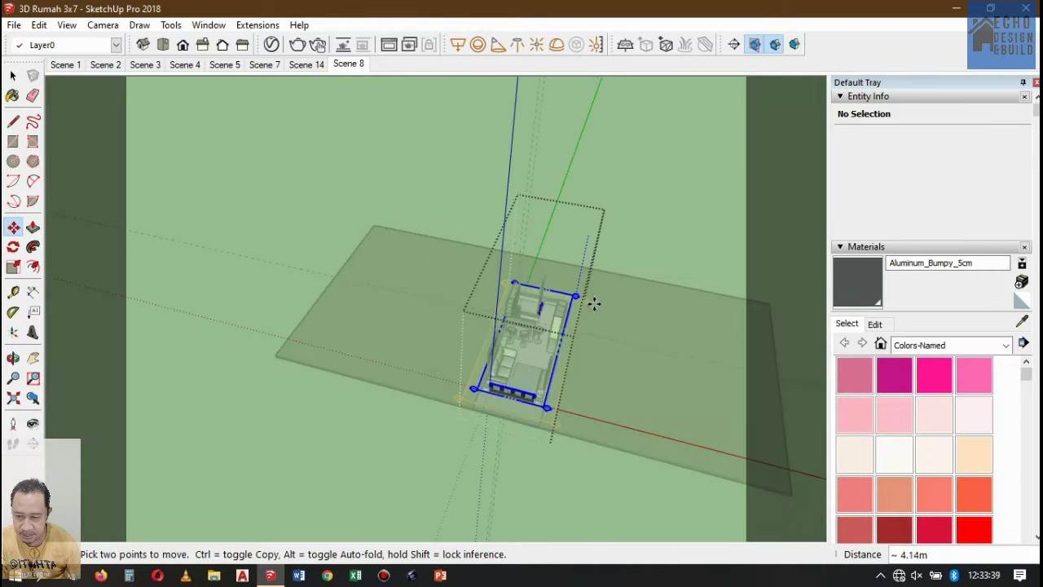
pyautogui.scroll(4, 575, 313)
pyautogui.scroll(2, 593, 318)
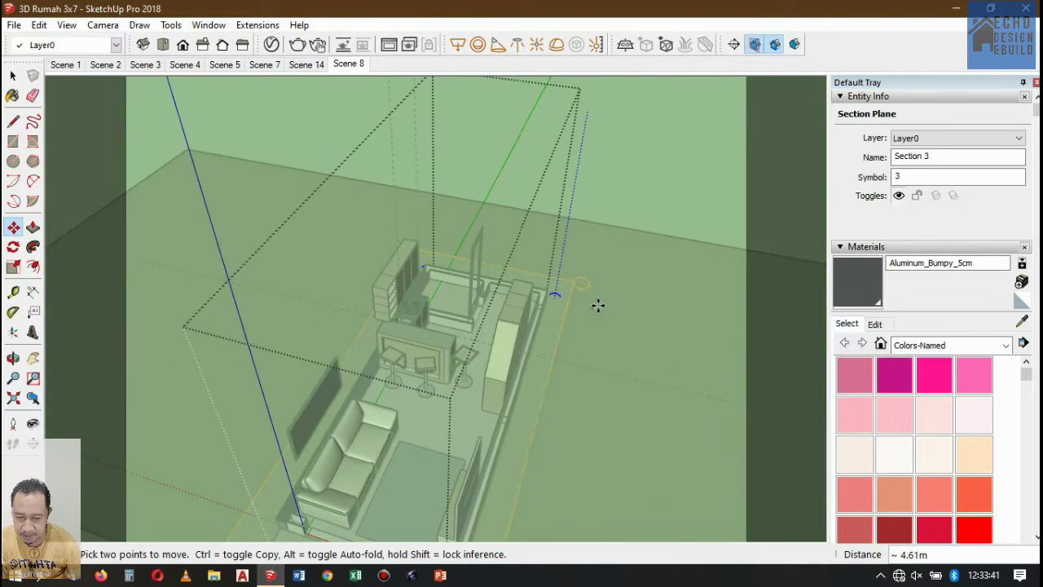
pyautogui.click(597, 317)
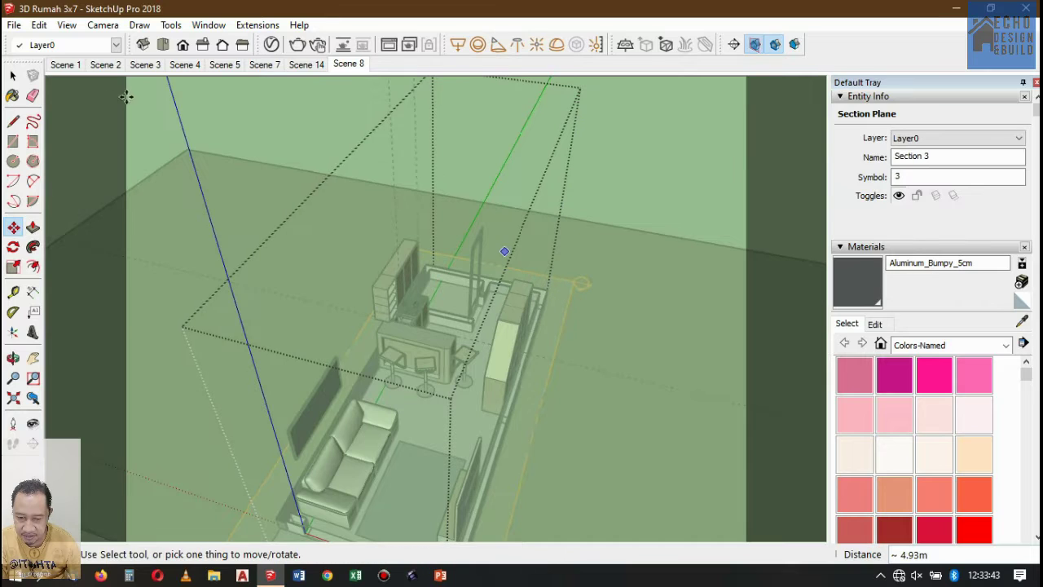
pyautogui.press('space')
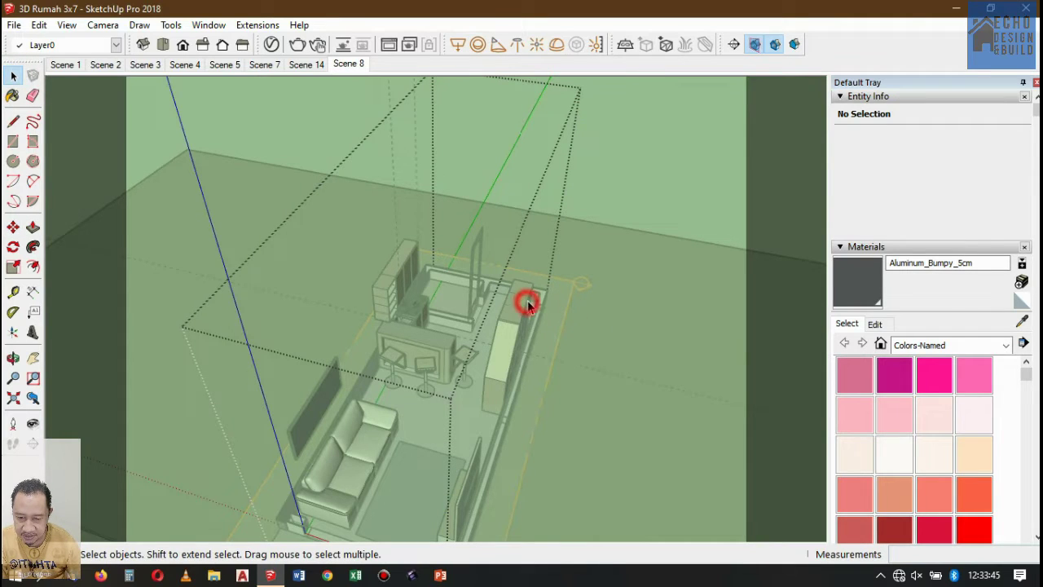
pyautogui.click(527, 303)
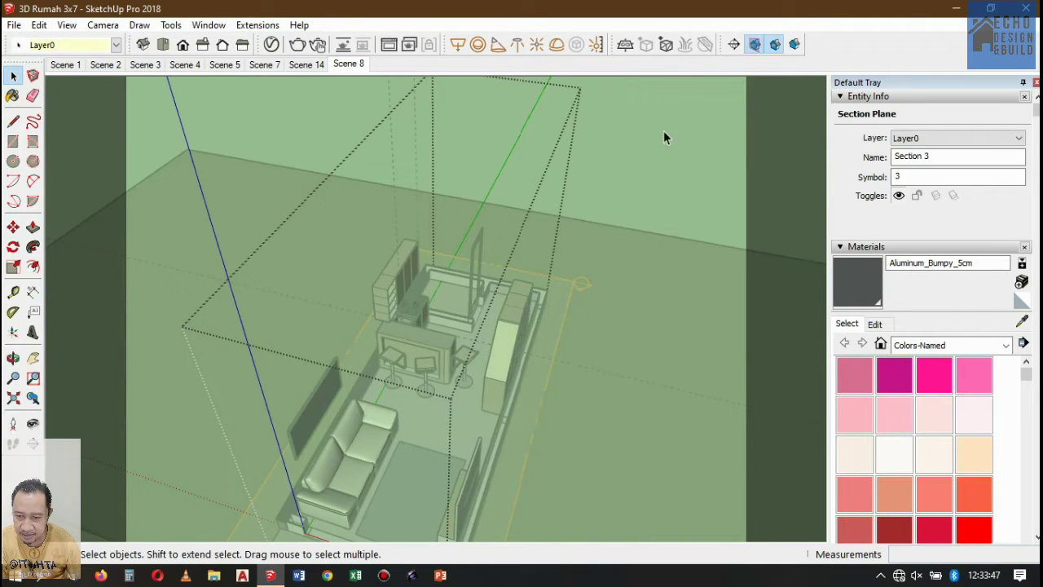
pyautogui.press('Delete')
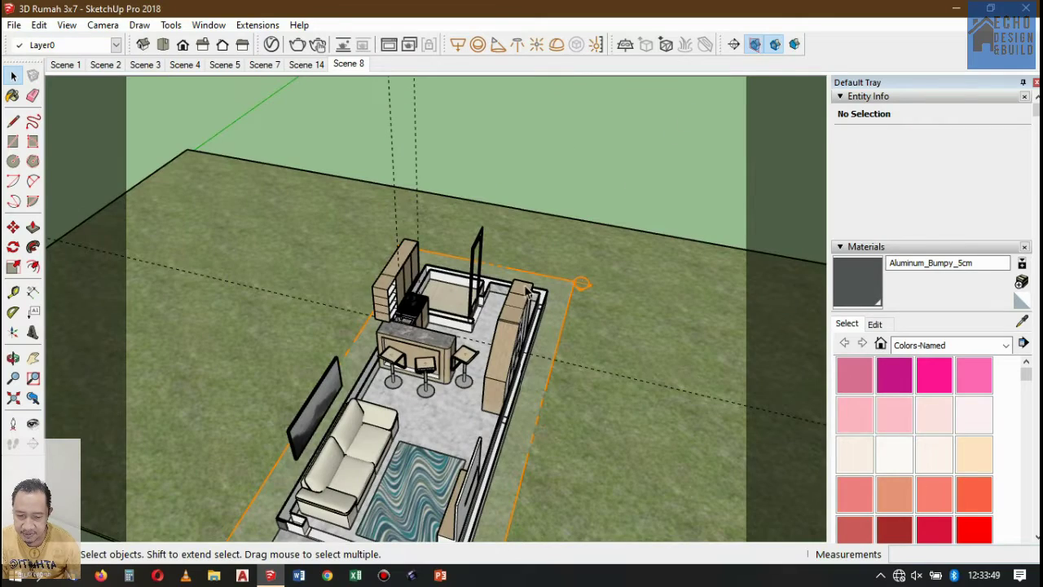
# Delete the outer top edges of the leftover upright frame outline standing beside the bathroom
pyautogui.click(519, 301)
pyautogui.scroll(5, 486, 256)
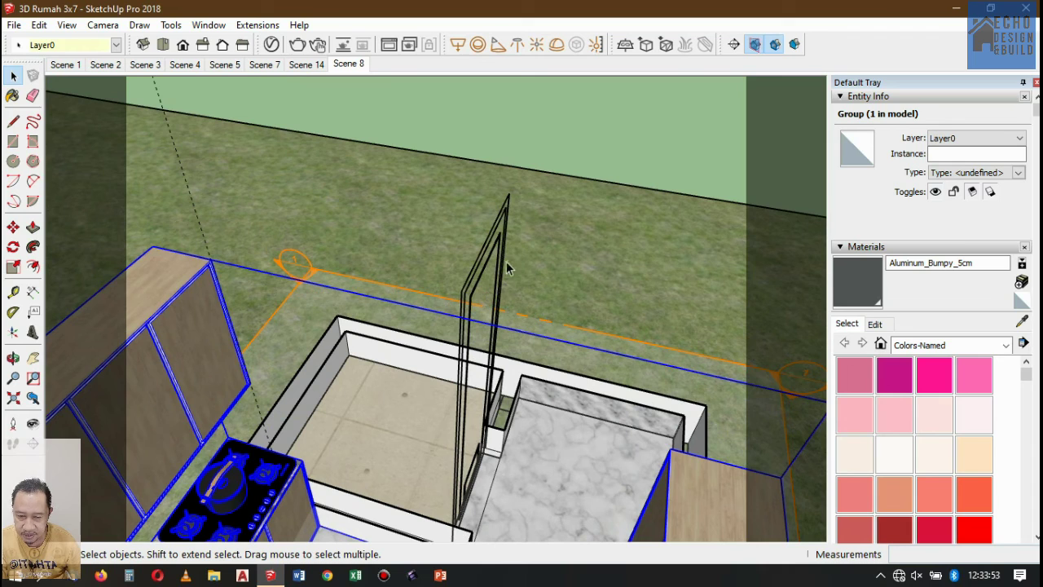
pyautogui.moveTo(507, 261); pyautogui.dragTo(470, 218)
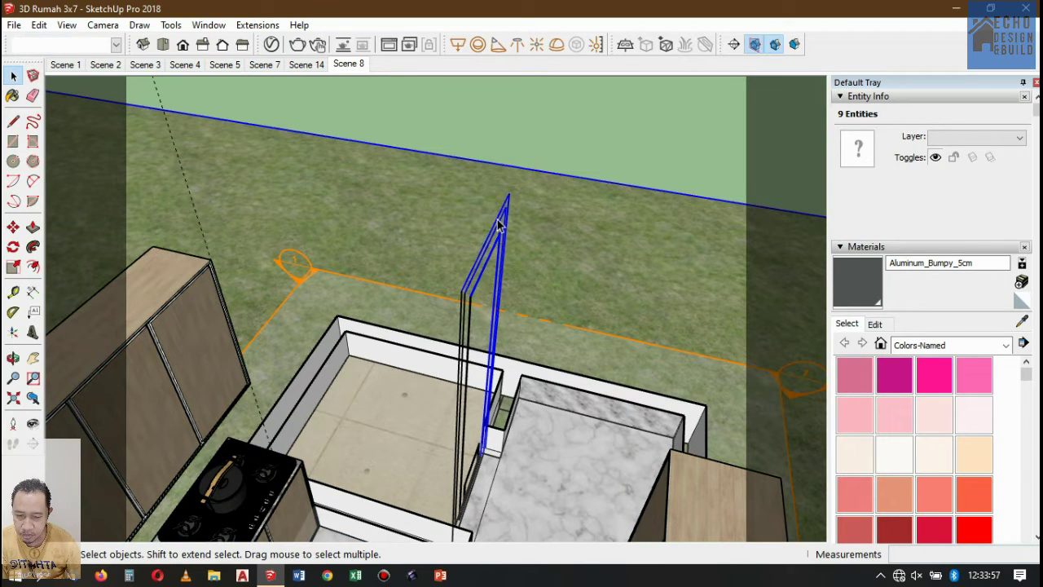
pyautogui.click(560, 122)
pyautogui.click(493, 230)
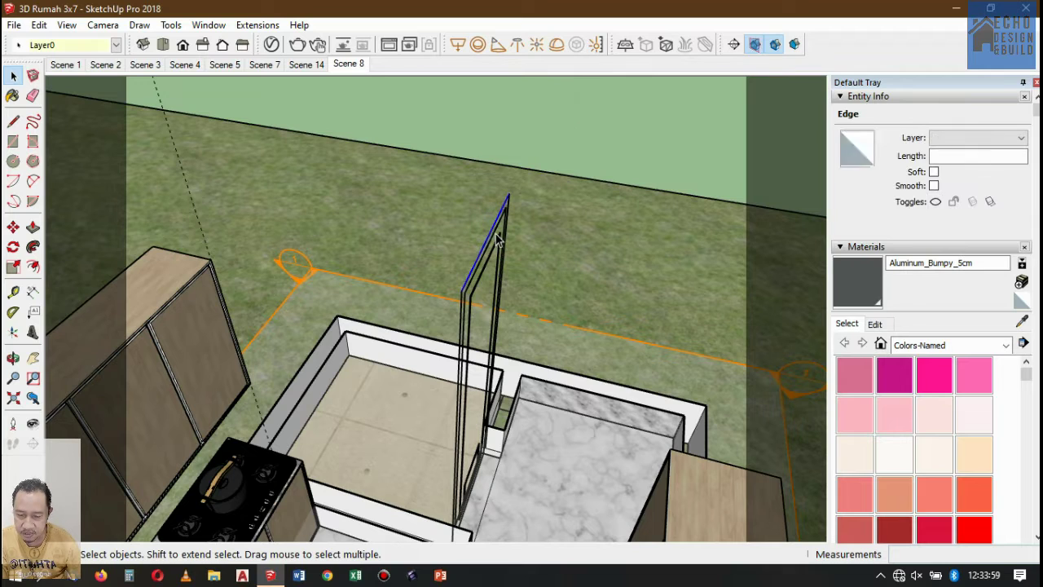
pyautogui.click(493, 234)
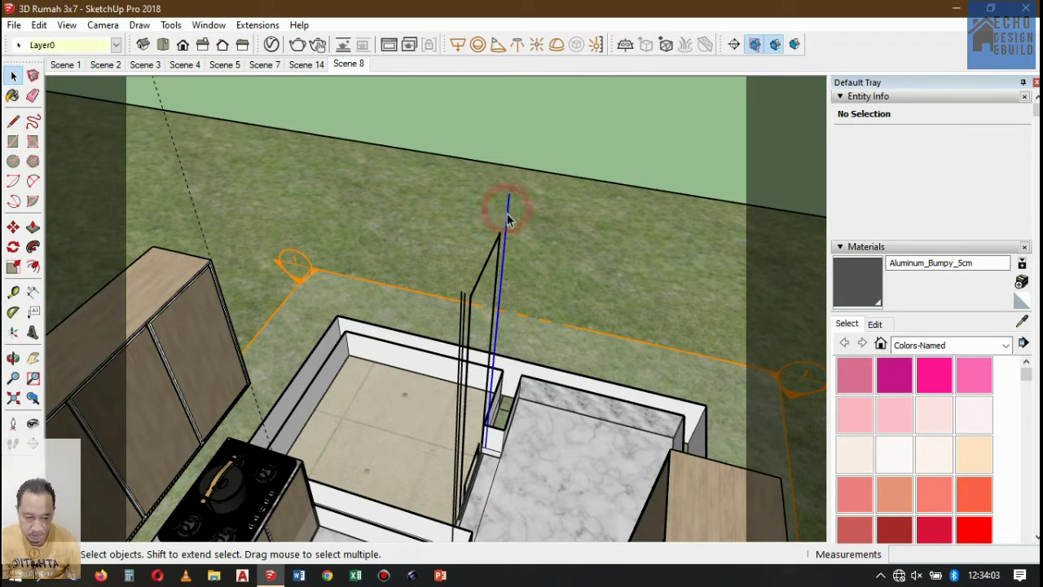
# Delete the rear vertical lines and the inner slanted top edge of the leftover frame outline beside the bathroom
pyautogui.click(495, 246)
pyautogui.press('Delete')
pyautogui.click(498, 249)
pyautogui.press('Delete')
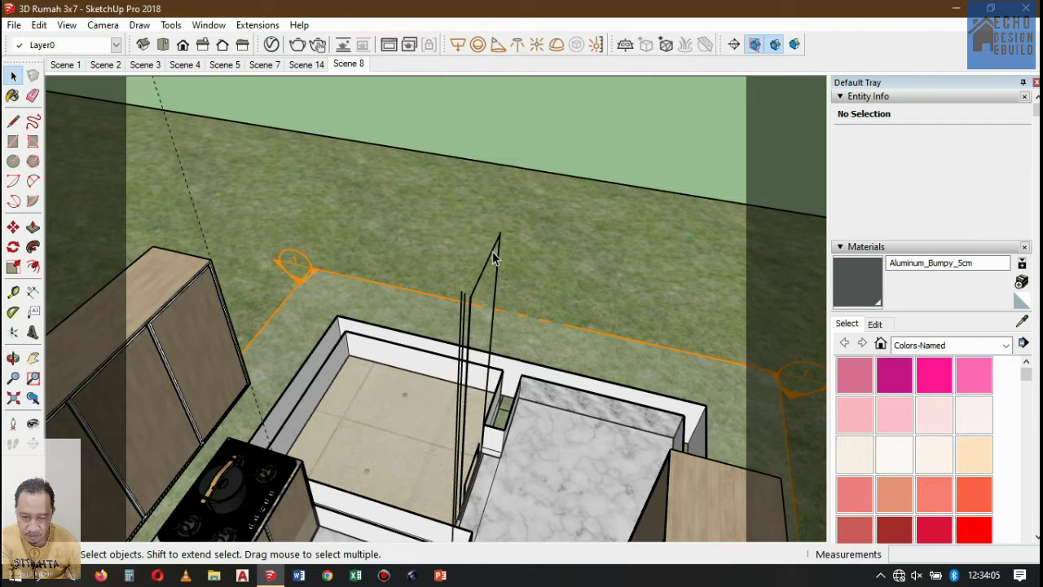
pyautogui.click(493, 252)
pyautogui.press('Delete')
pyautogui.click(494, 262)
pyautogui.press('Delete')
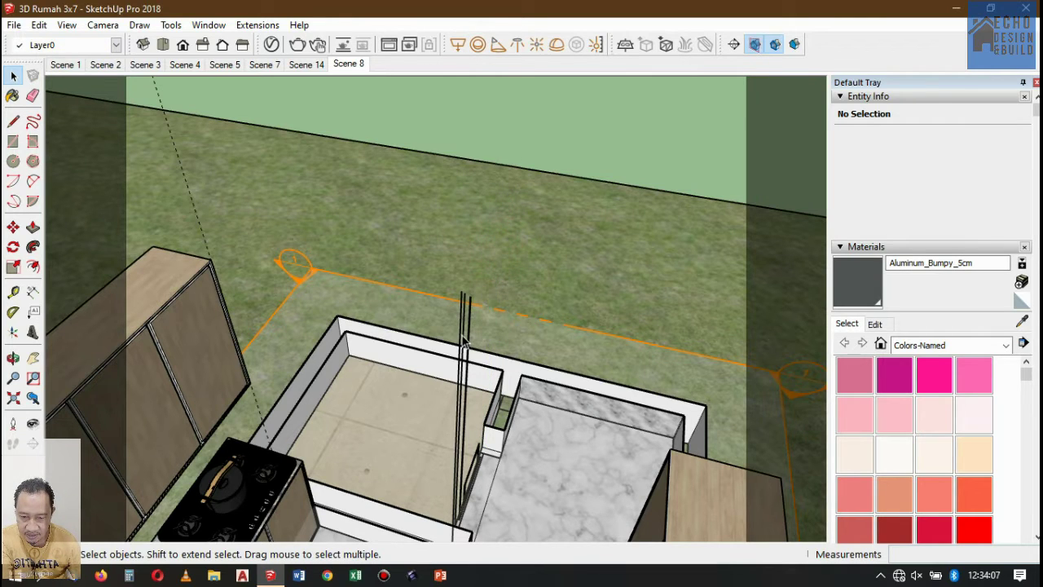
# Delete the remaining front vertical lines of the leftover frame, including the last upright group
pyautogui.click(462, 339)
pyautogui.press('Delete')
pyautogui.click(464, 333)
pyautogui.press('Delete')
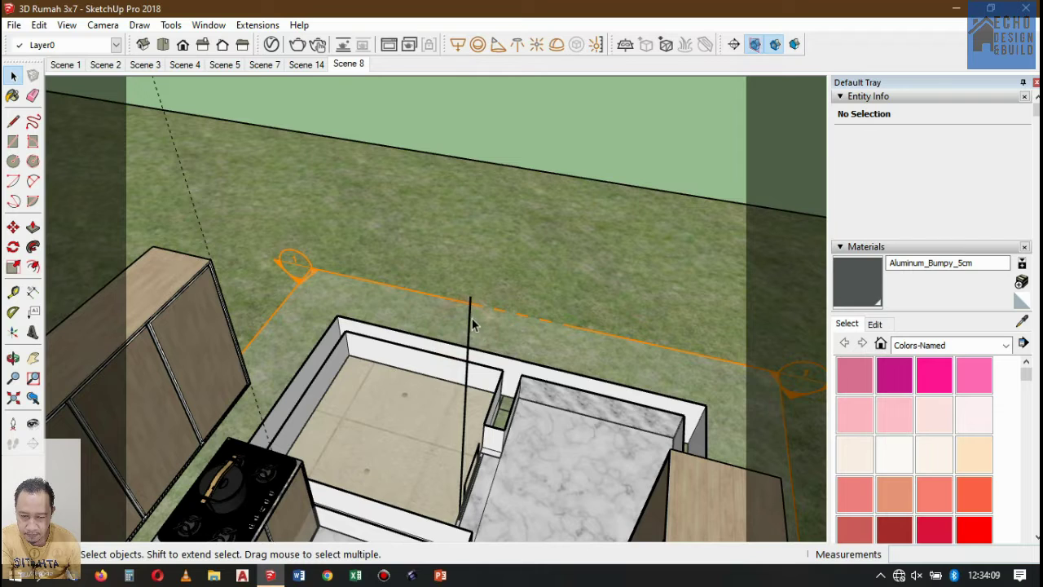
pyautogui.click(472, 326)
pyautogui.click(470, 330)
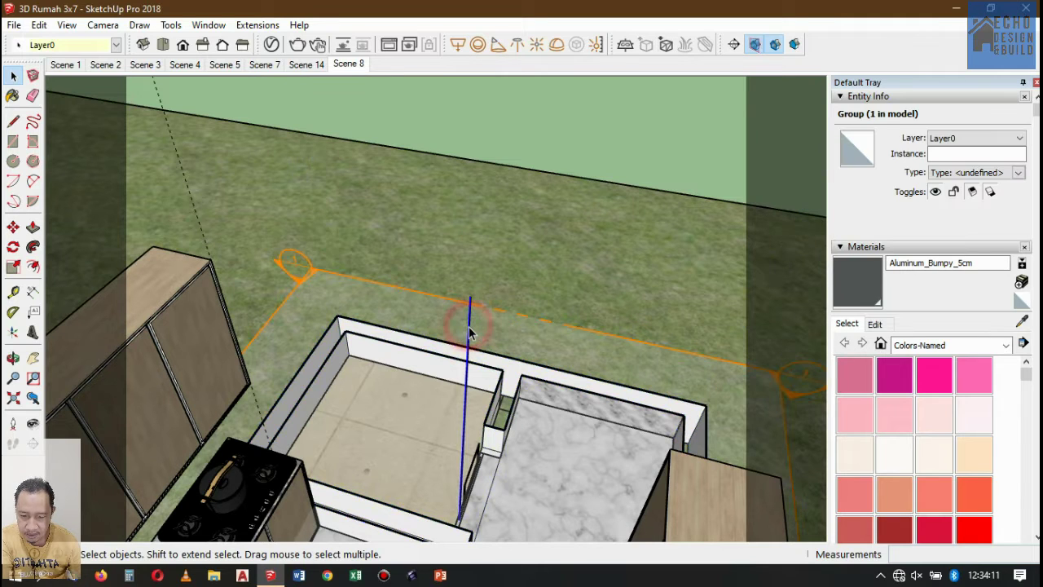
pyautogui.click(482, 307)
pyautogui.click(470, 330)
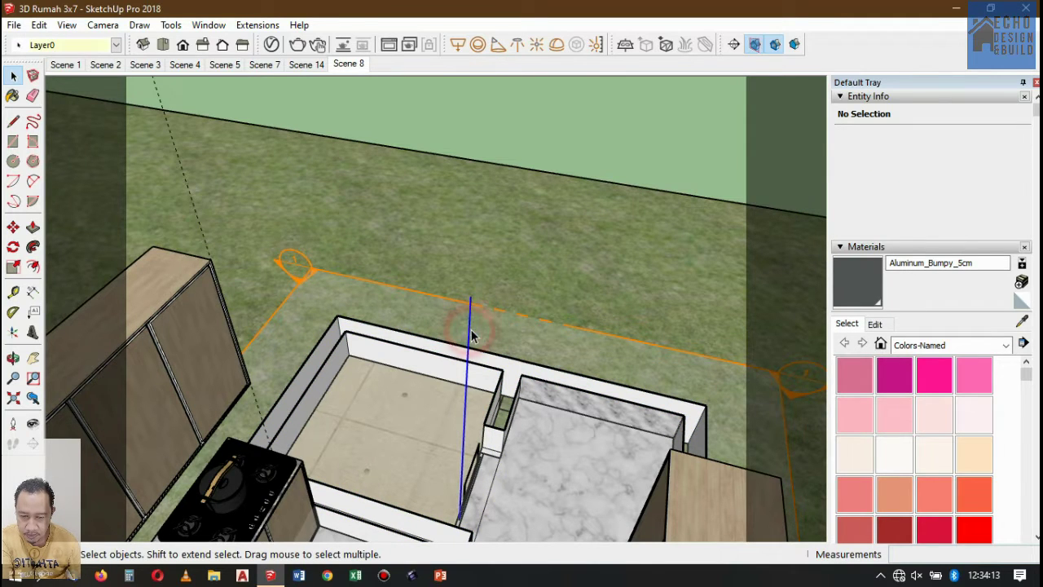
pyautogui.press('Delete')
# Open the ground-floor furniture group for editing and select the tall cabinet along the side wall
pyautogui.scroll(-2, 424, 224)
pyautogui.scroll(-2, 422, 228)
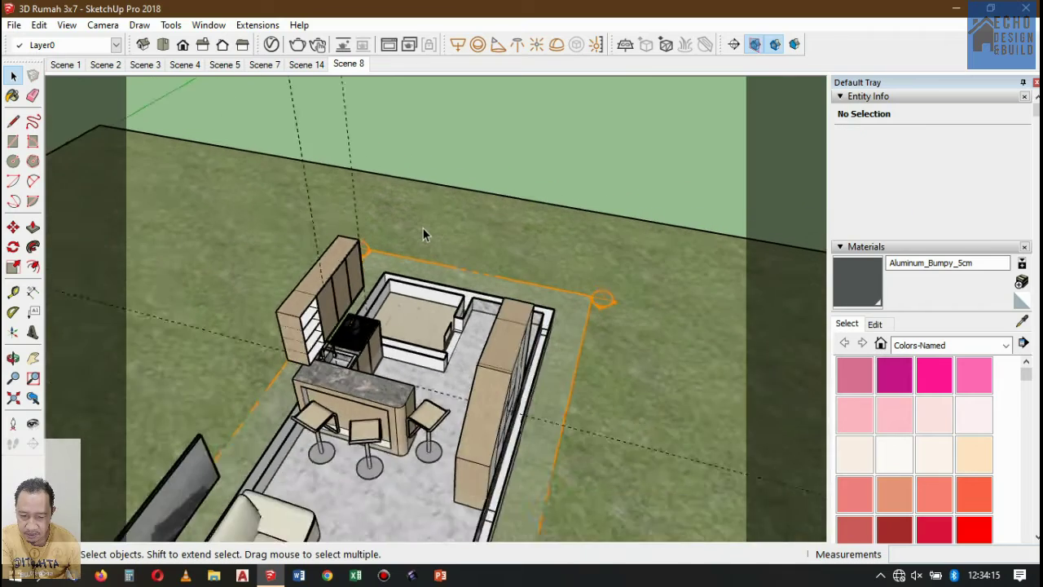
pyautogui.moveTo(421, 231); pyautogui.dragTo(503, 219, button='middle')
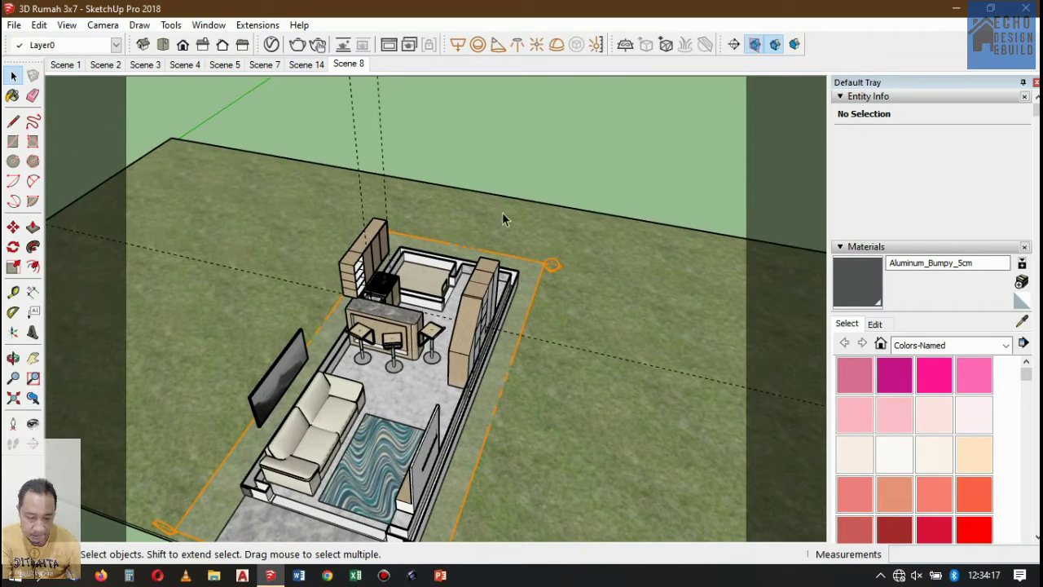
pyautogui.scroll(1, 405, 250)
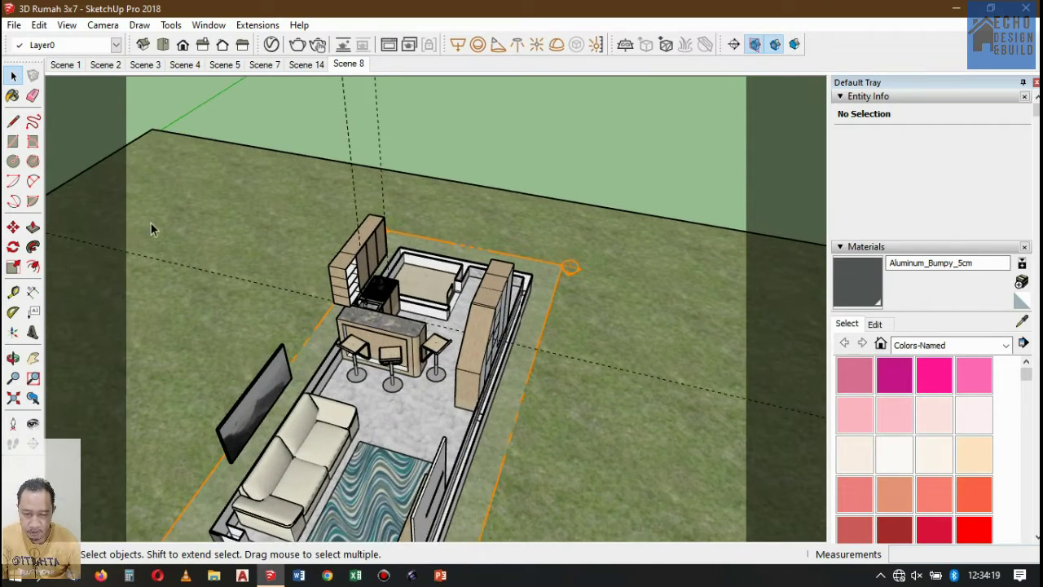
pyautogui.click(13, 78)
pyautogui.click(552, 110)
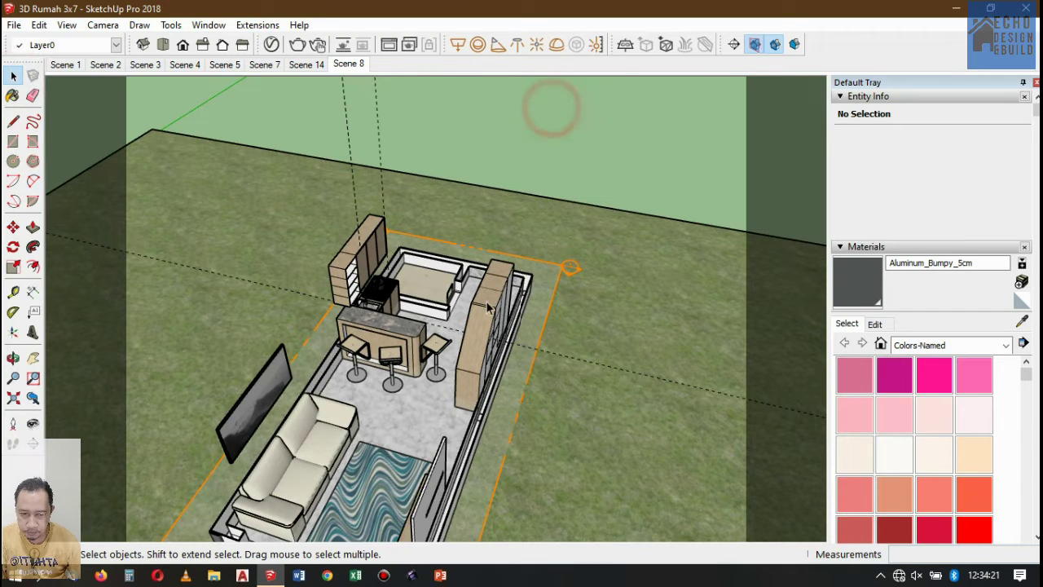
pyautogui.click(503, 287)
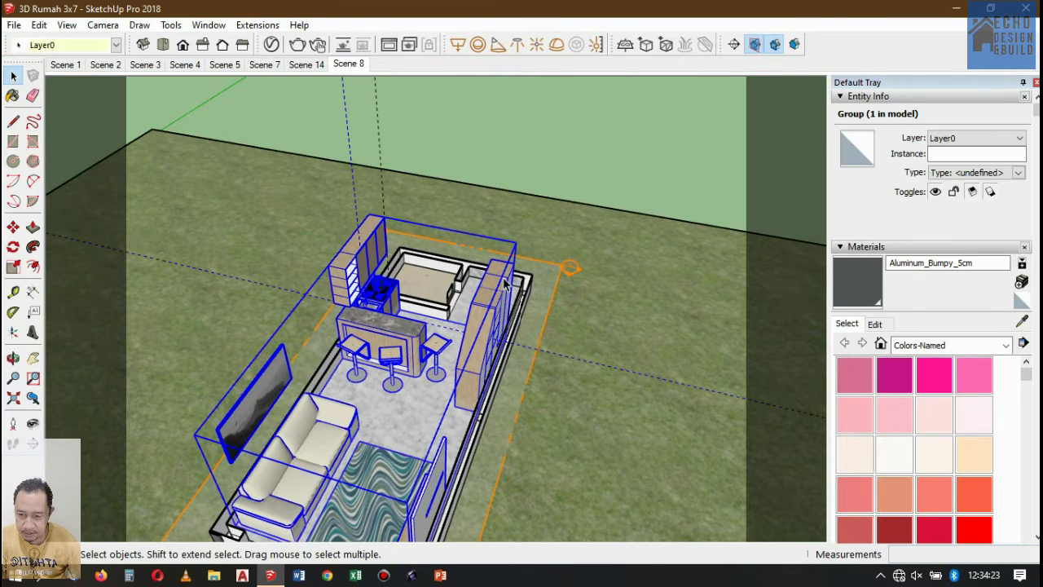
pyautogui.doubleClick(501, 286)
pyautogui.click(501, 269)
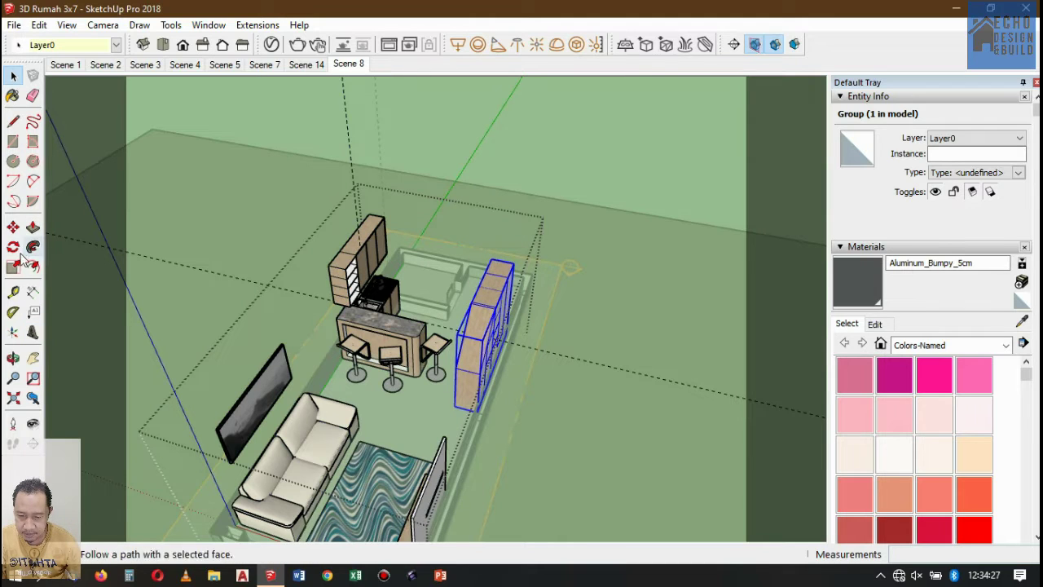
# Place a section plane named Section 4 with symbol 4 horizontally on top of the tall kitchen cabinet
pyautogui.click(734, 44)
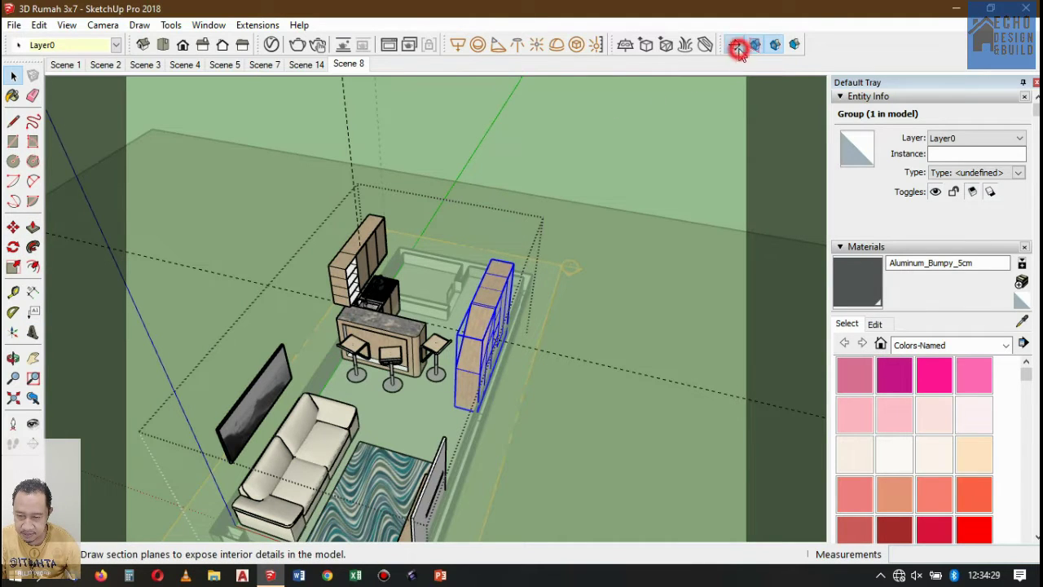
pyautogui.click(493, 247)
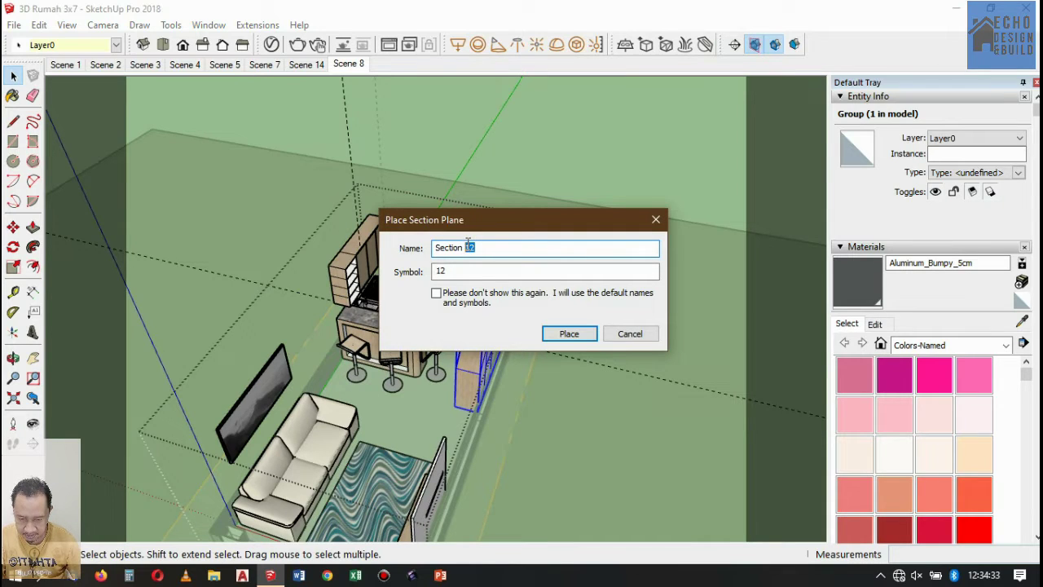
pyautogui.write('4')
pyautogui.moveTo(464, 270); pyautogui.dragTo(432, 262)
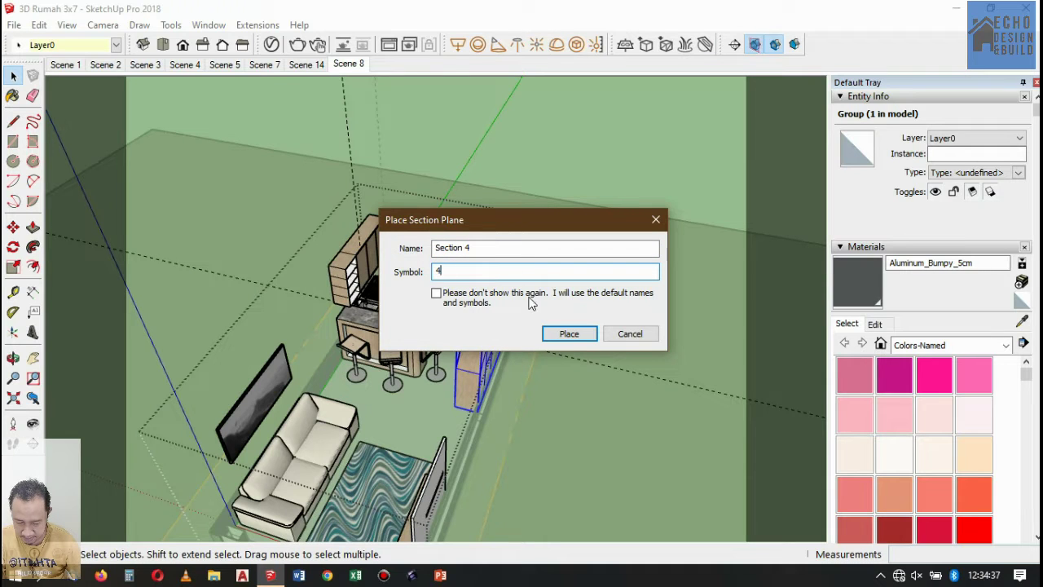
pyautogui.click(568, 333)
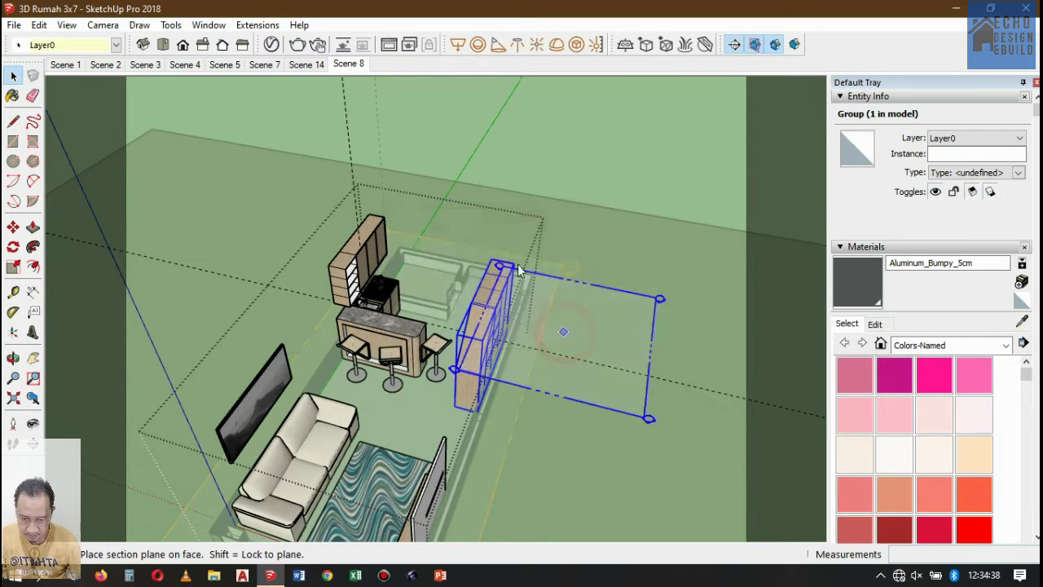
pyautogui.click(371, 217)
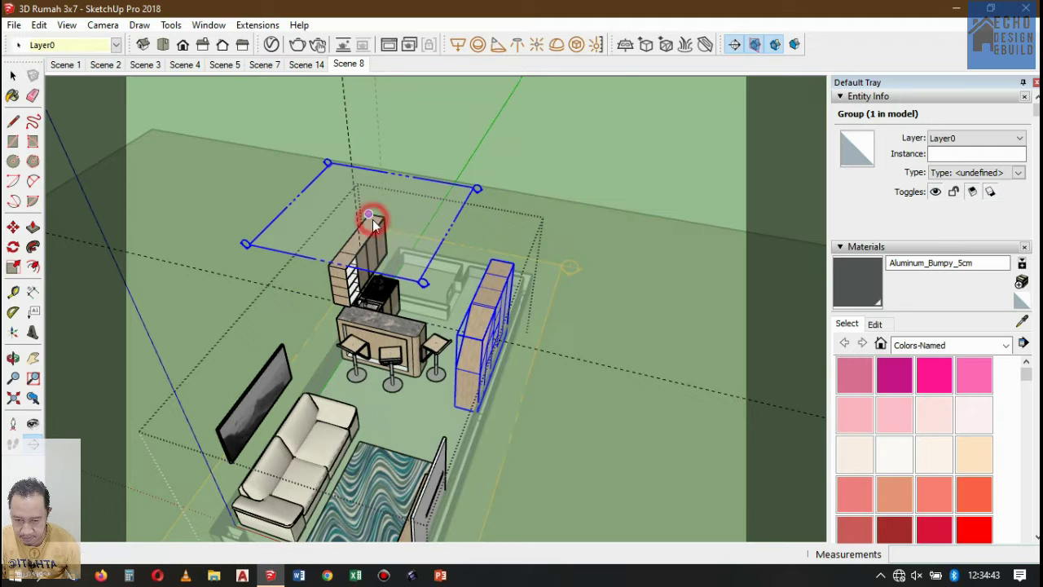
pyautogui.click(13, 228)
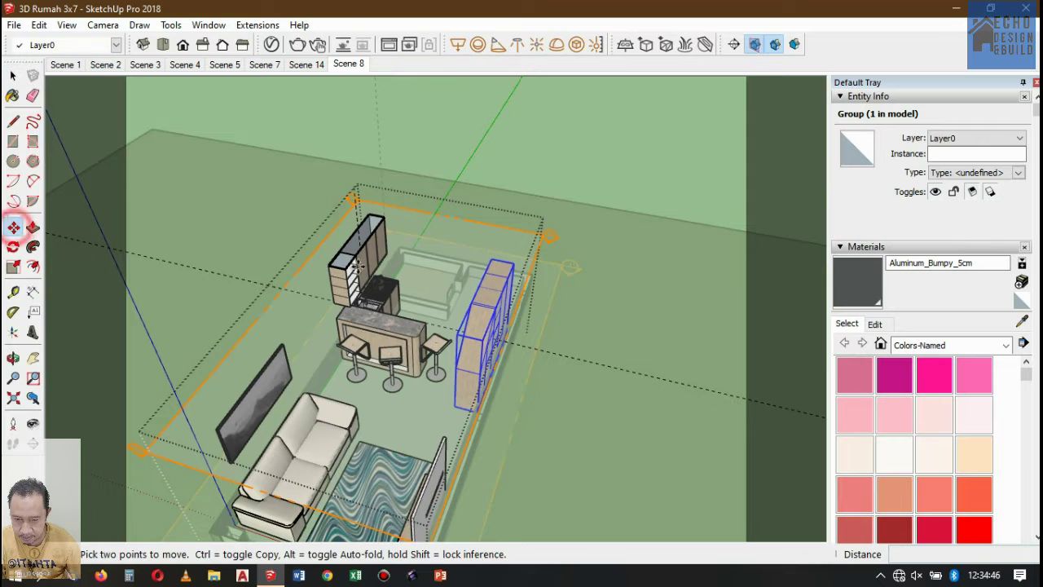
pyautogui.click(549, 235)
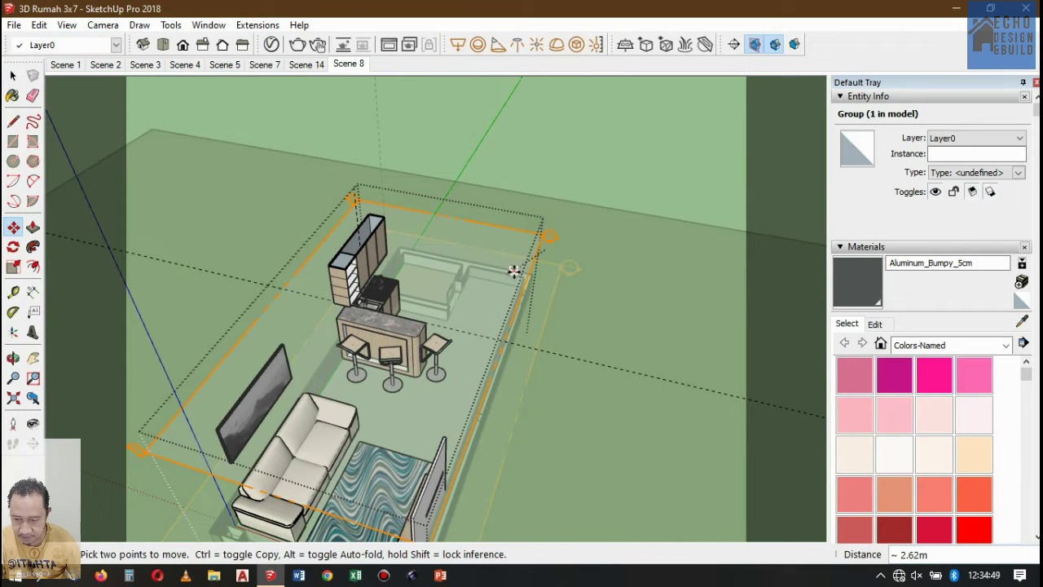
pyautogui.press('Escape')
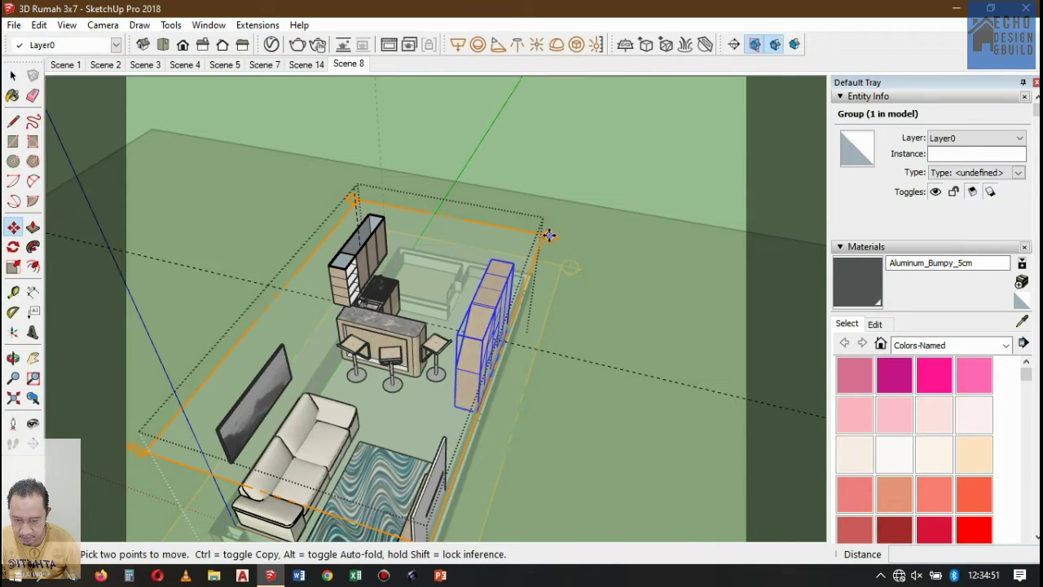
# Move the Section 4 plane straight down about 2.43 m to cut away all furniture, and close the group
pyautogui.click(13, 74)
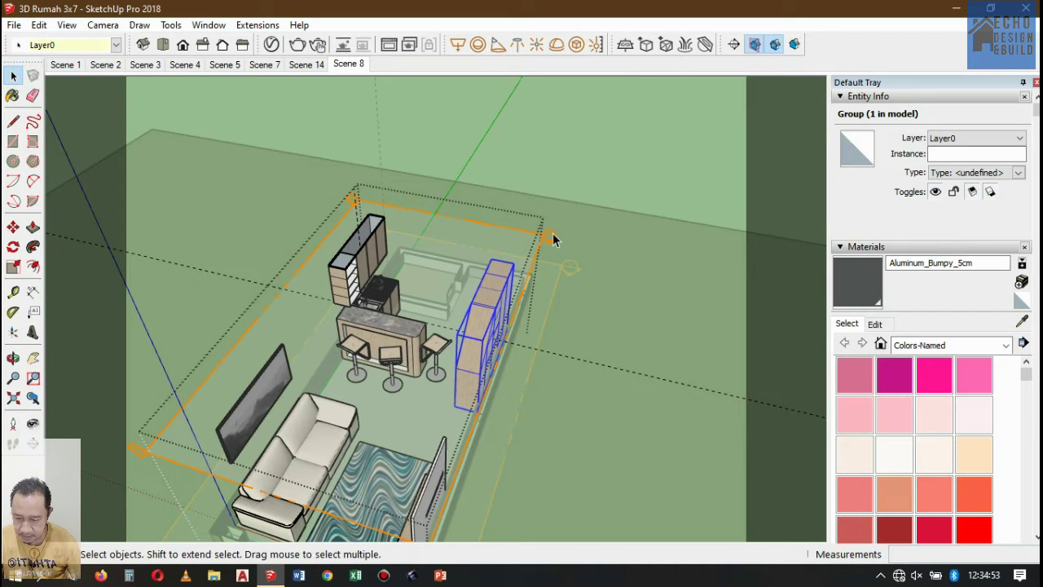
pyautogui.click(553, 239)
pyautogui.click(13, 227)
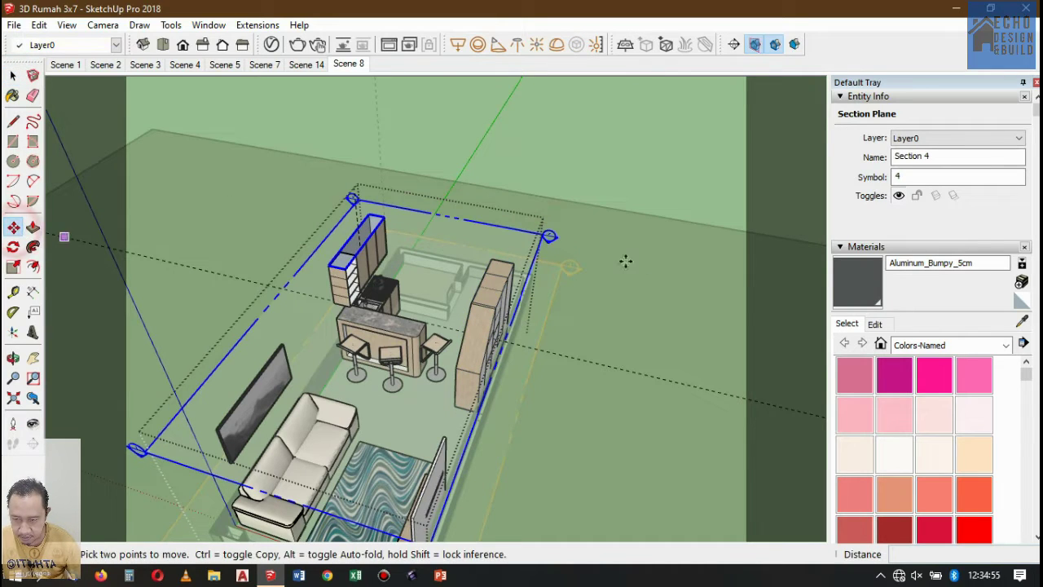
pyautogui.click(552, 236)
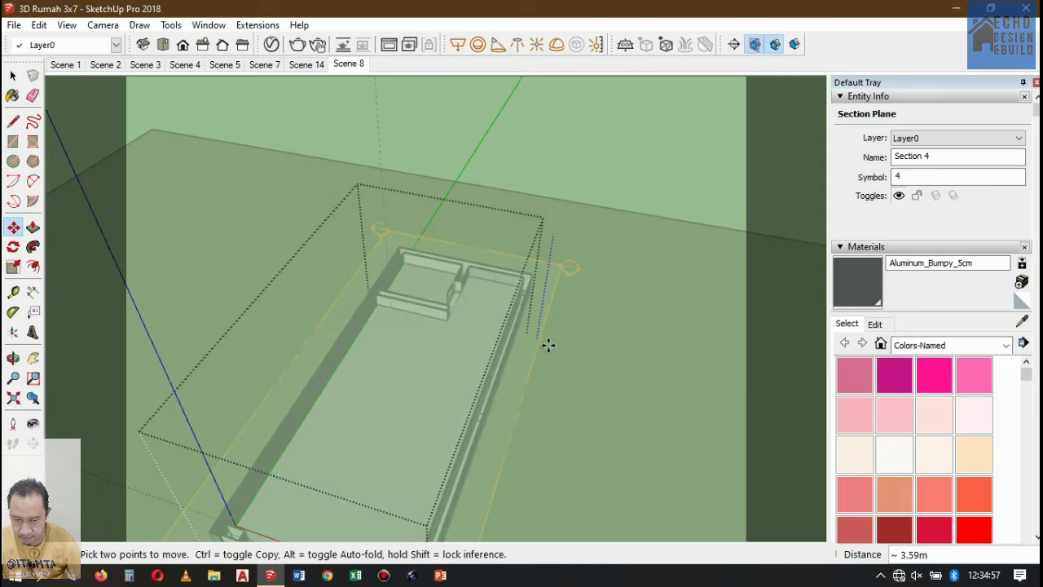
pyautogui.click(586, 320)
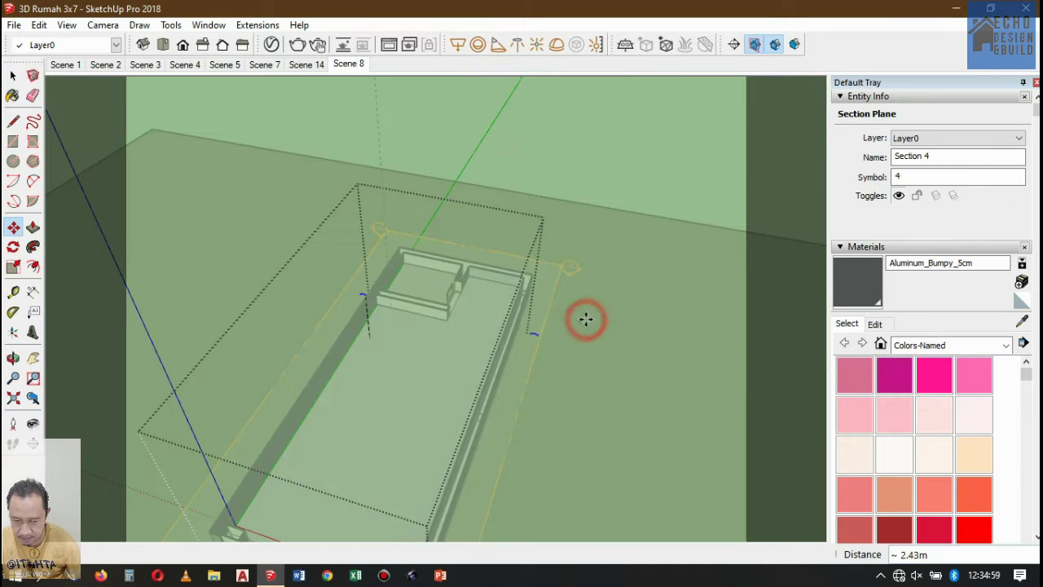
pyautogui.click(14, 75)
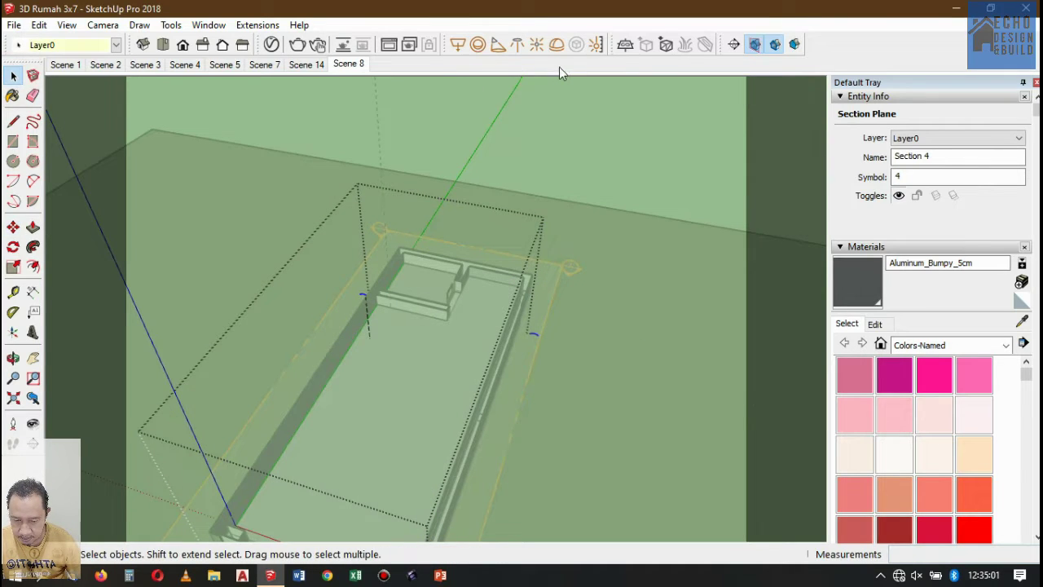
pyautogui.click(585, 105)
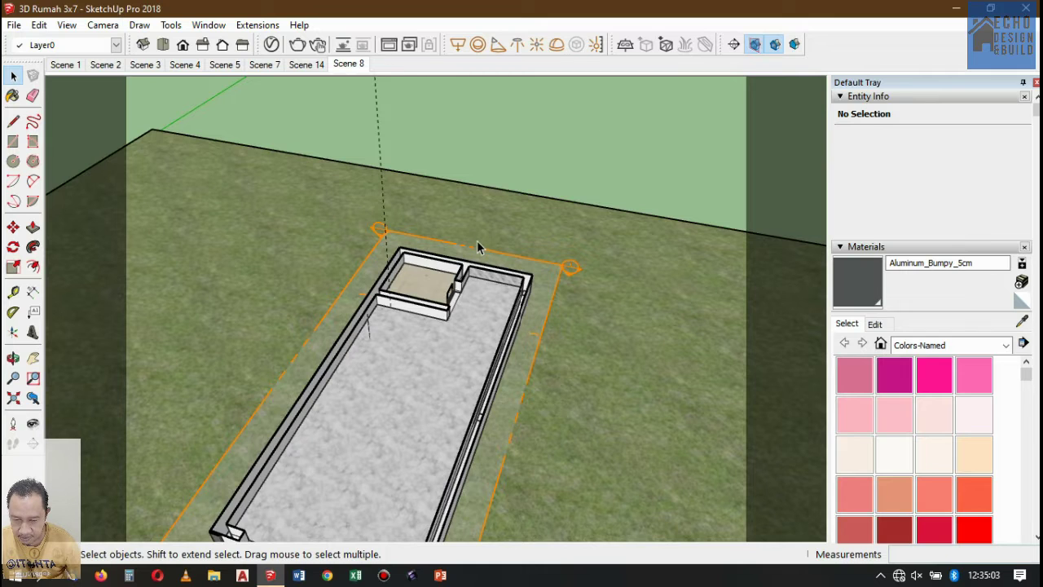
# Update Scene 8 with the current view and section cuts, saving the style changes as a new style
pyautogui.scroll(-3, 477, 247)
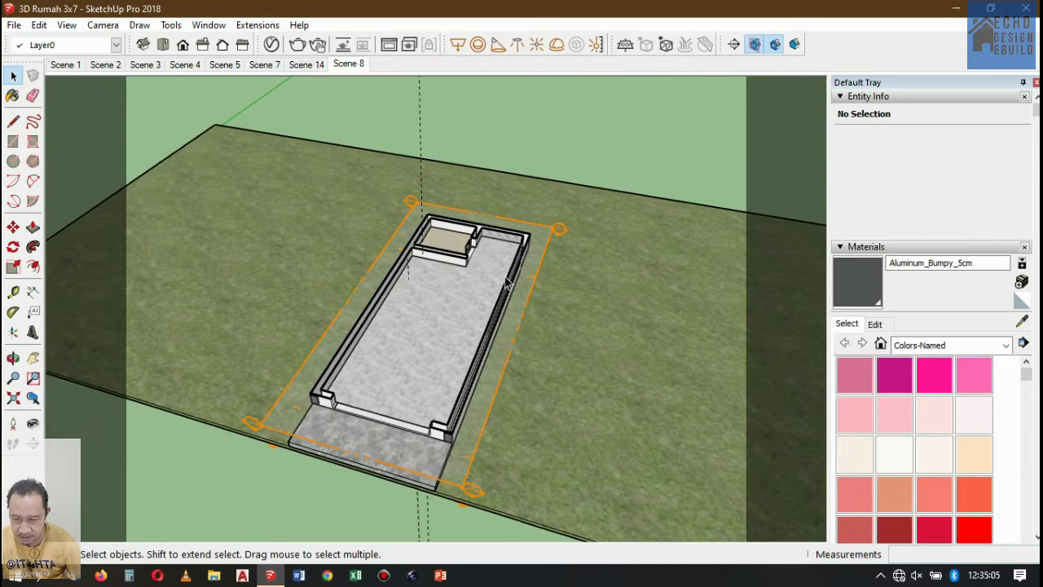
pyautogui.scroll(-3, 507, 282)
pyautogui.scroll(2, 535, 211)
pyautogui.scroll(2, 444, 342)
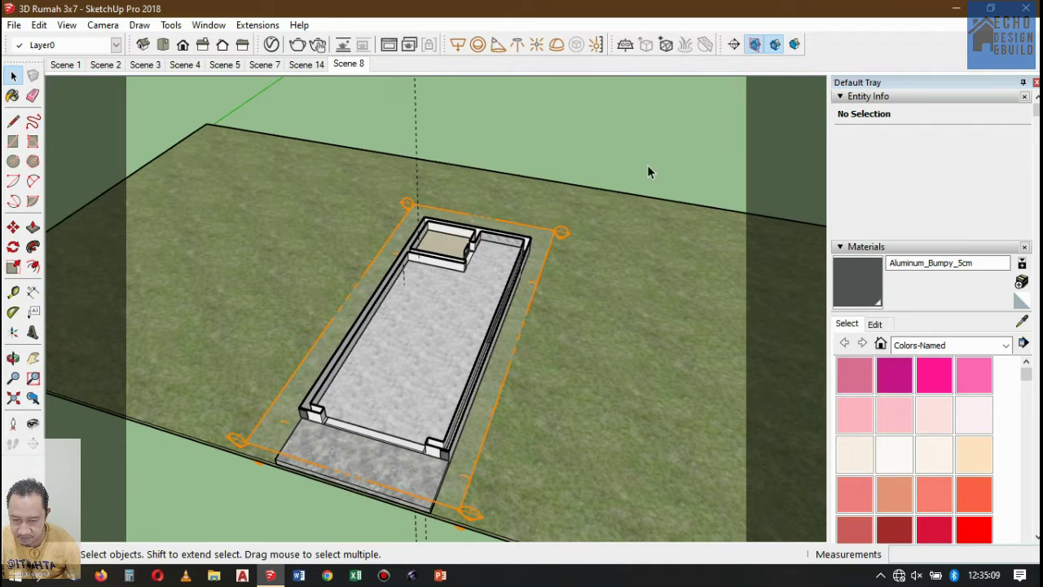
pyautogui.rightClick(342, 61)
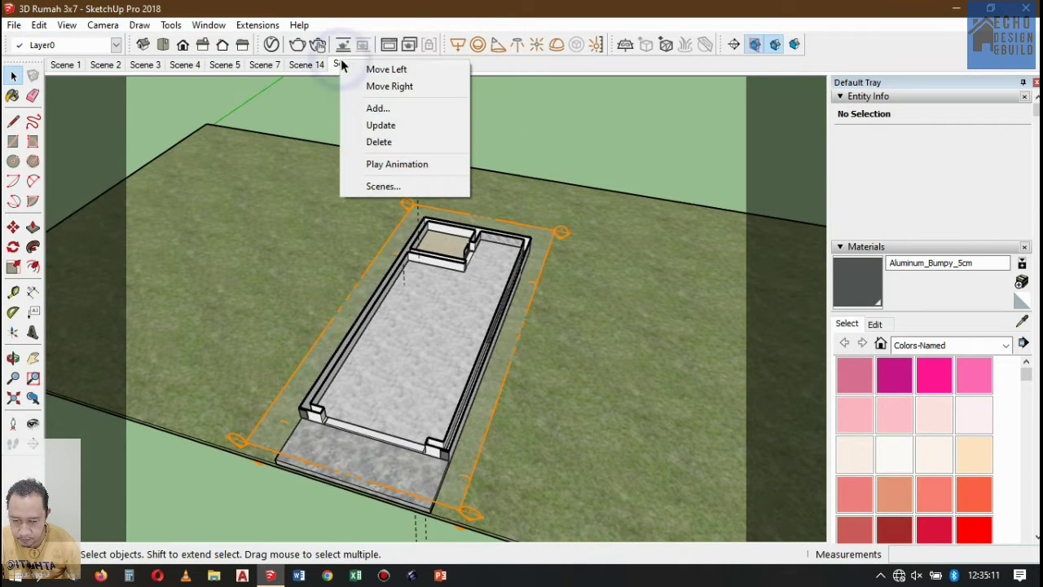
pyautogui.click(393, 128)
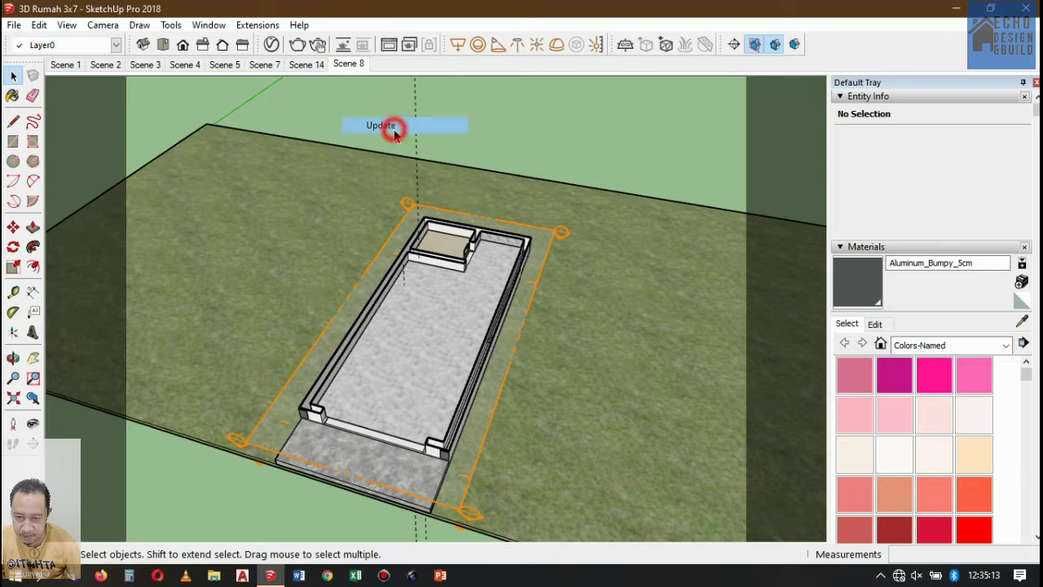
pyautogui.click(534, 356)
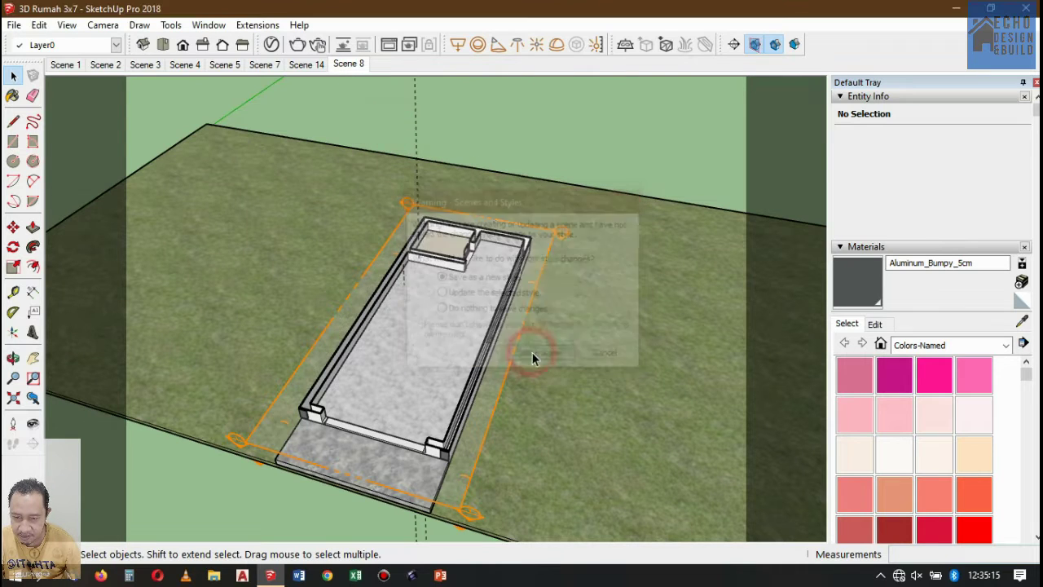
# Set up a new camera view looking down on the cut house from its bathroom end, with the full plan in frame
pyautogui.rightClick(346, 64)
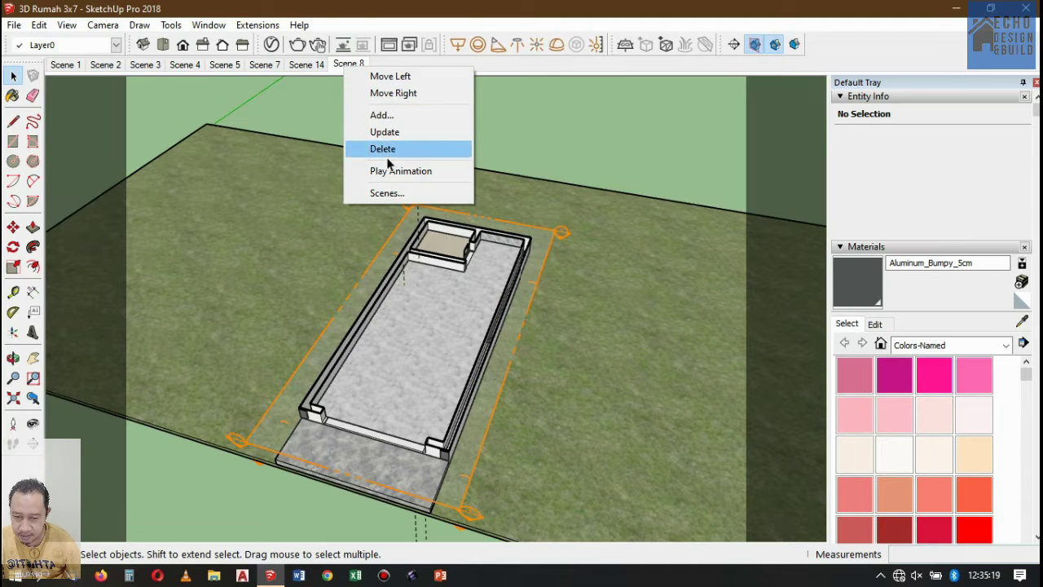
pyautogui.click(628, 121)
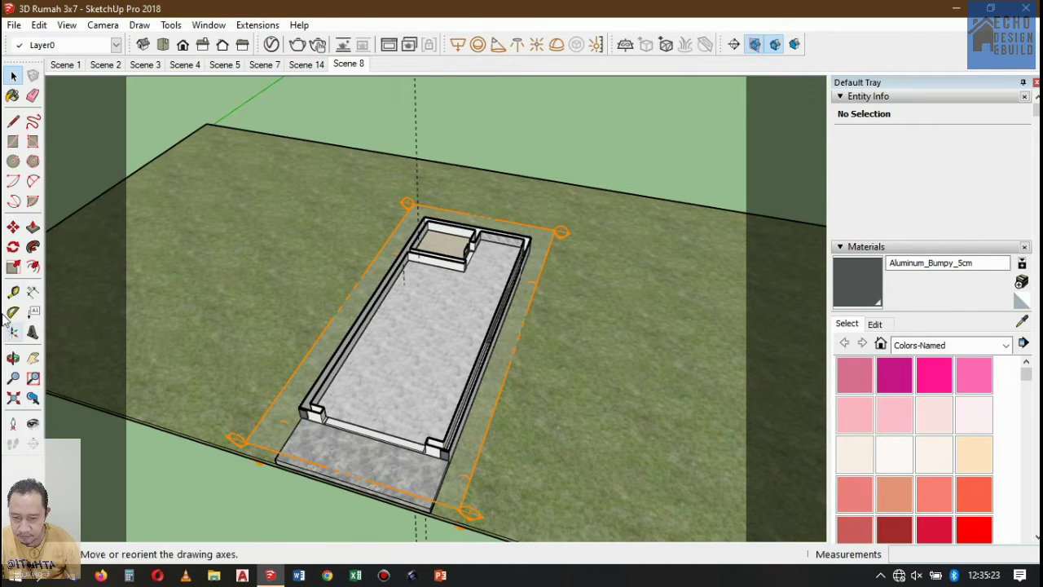
pyautogui.click(13, 358)
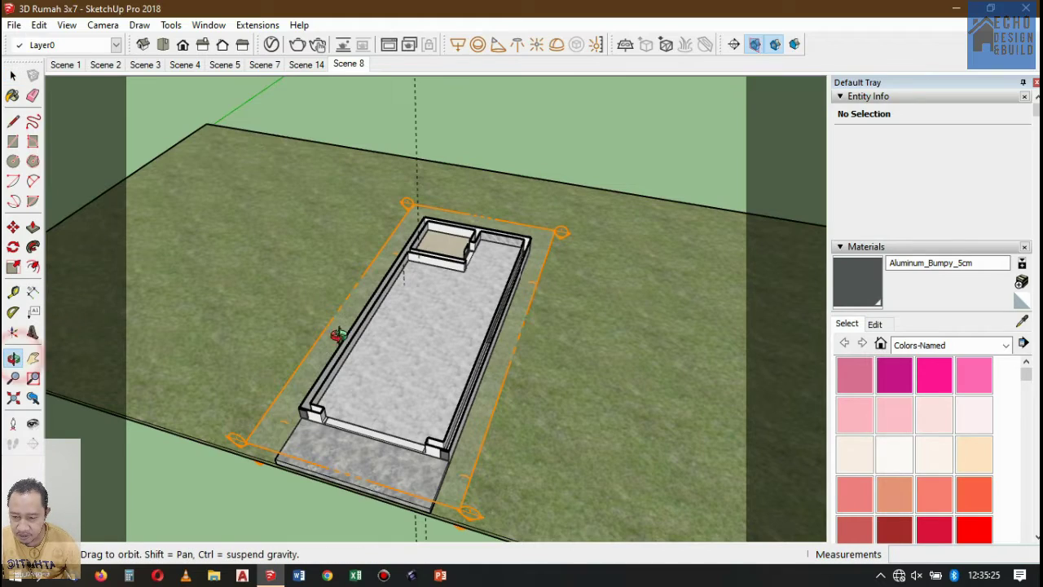
pyautogui.moveTo(589, 273); pyautogui.dragTo(84, 314)
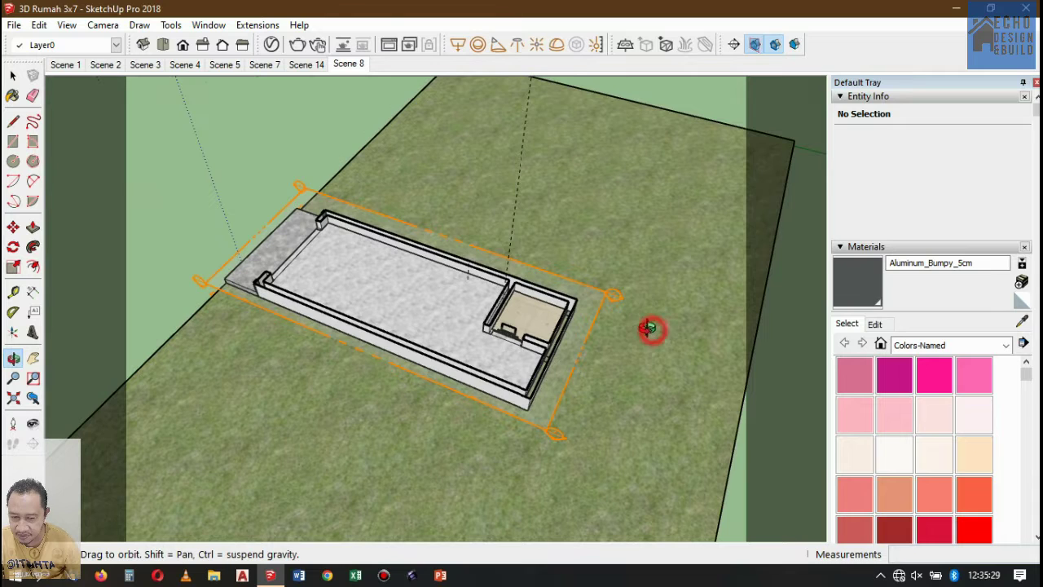
pyautogui.moveTo(649, 328); pyautogui.dragTo(573, 270)
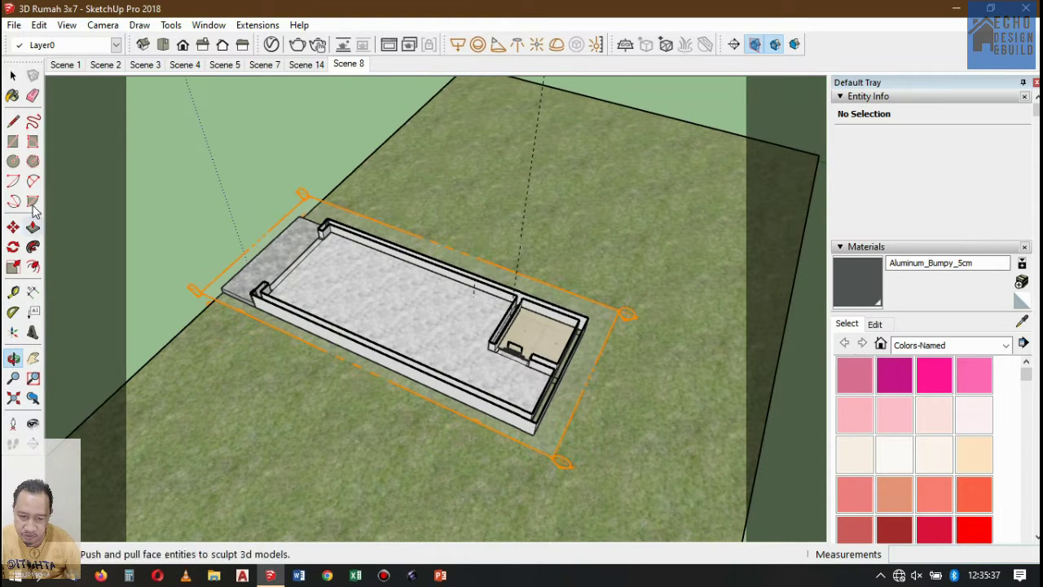
pyautogui.click(33, 356)
pyautogui.moveTo(576, 247); pyautogui.dragTo(609, 281)
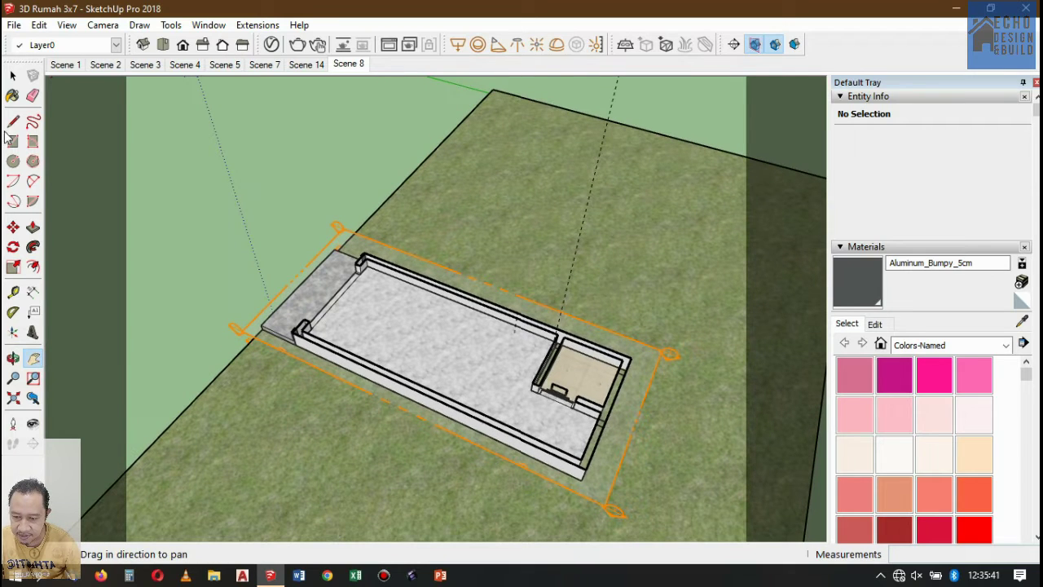
pyautogui.click(12, 75)
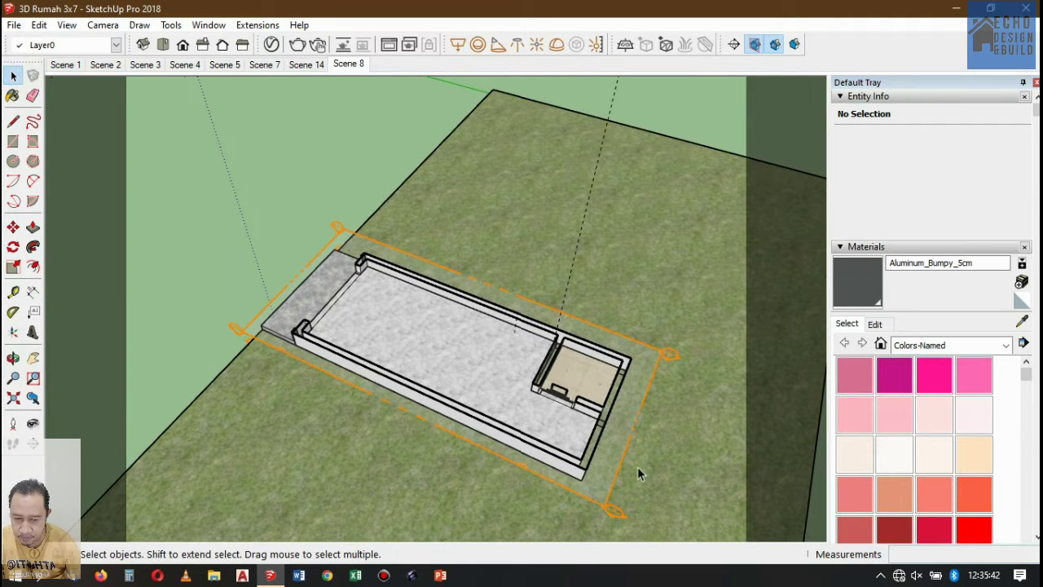
# Turn on section fill, open the wall group for editing and select its Section 1 plane
pyautogui.click(611, 513)
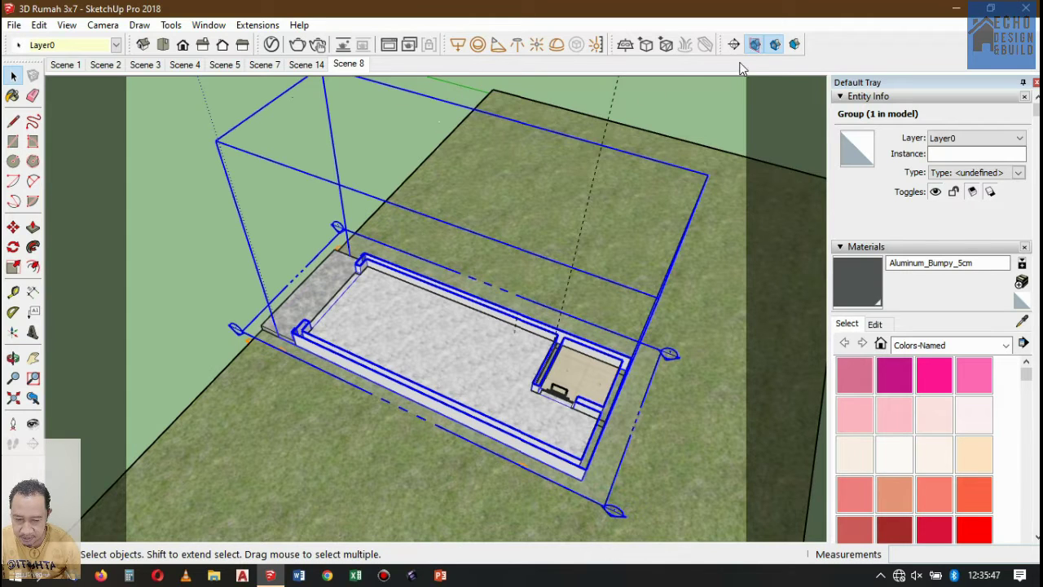
pyautogui.click(794, 46)
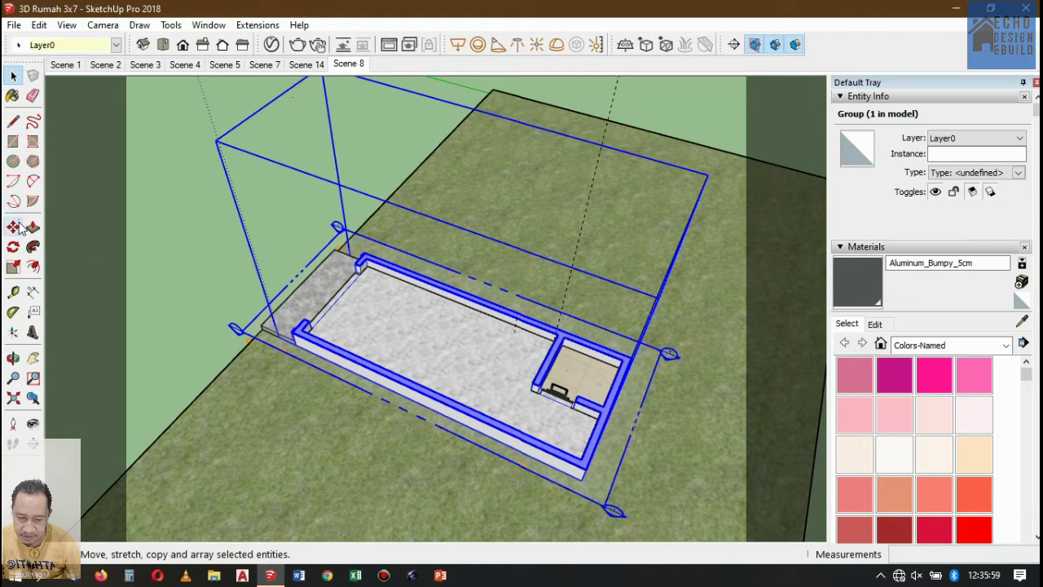
pyautogui.doubleClick(237, 331)
pyautogui.click(237, 329)
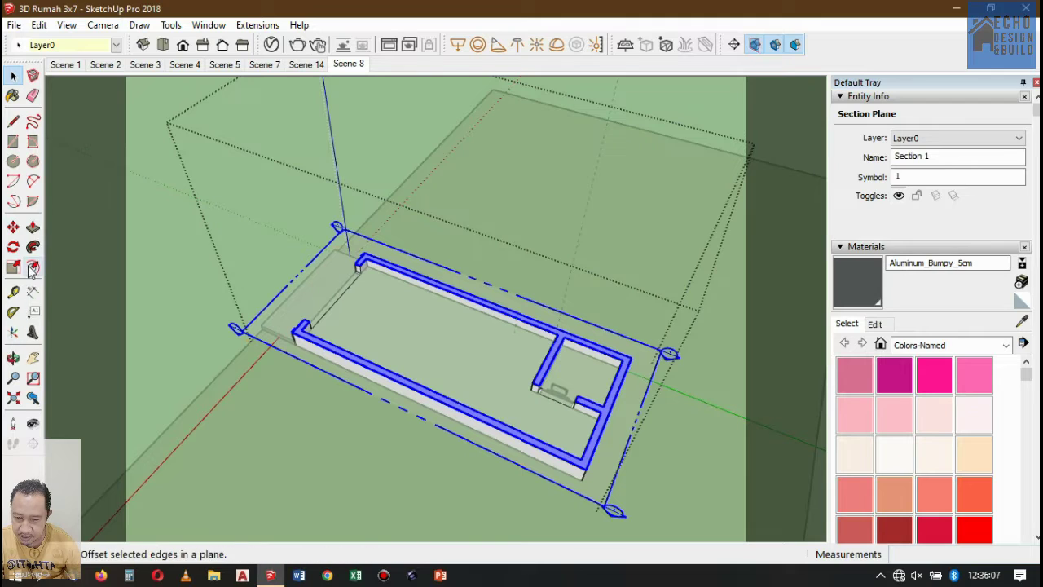
# Move the Section 1 plane up about 4.95 m so it sits above the walls
pyautogui.click(13, 229)
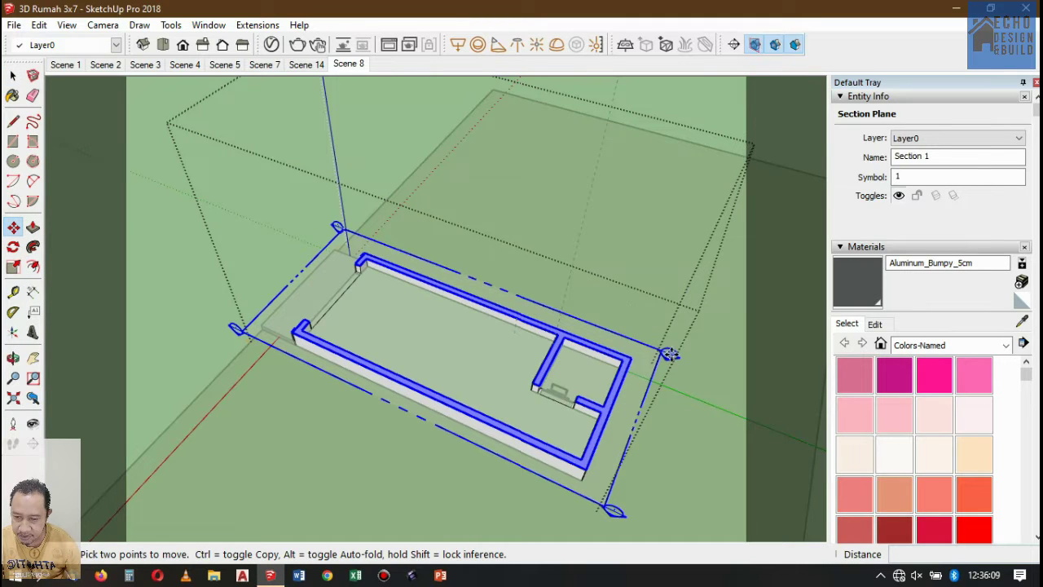
pyautogui.moveTo(668, 354); pyautogui.dragTo(698, 159)
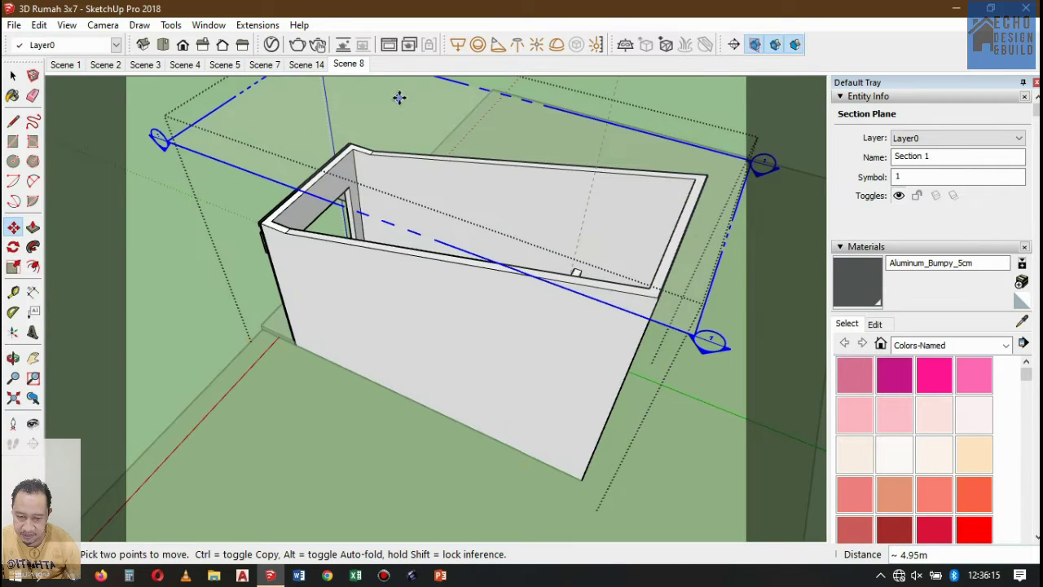
pyautogui.click(345, 65)
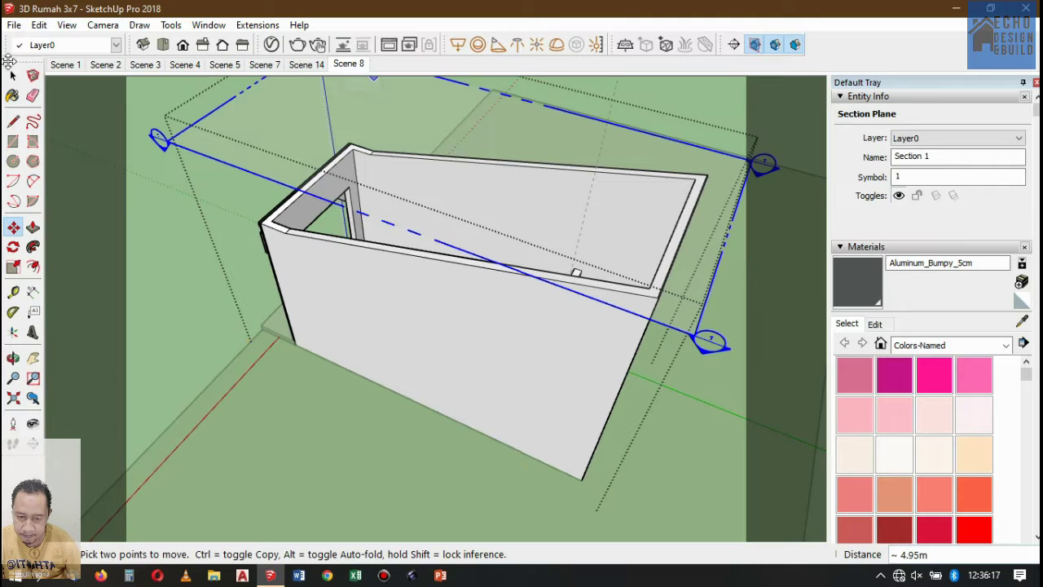
pyautogui.click(65, 26)
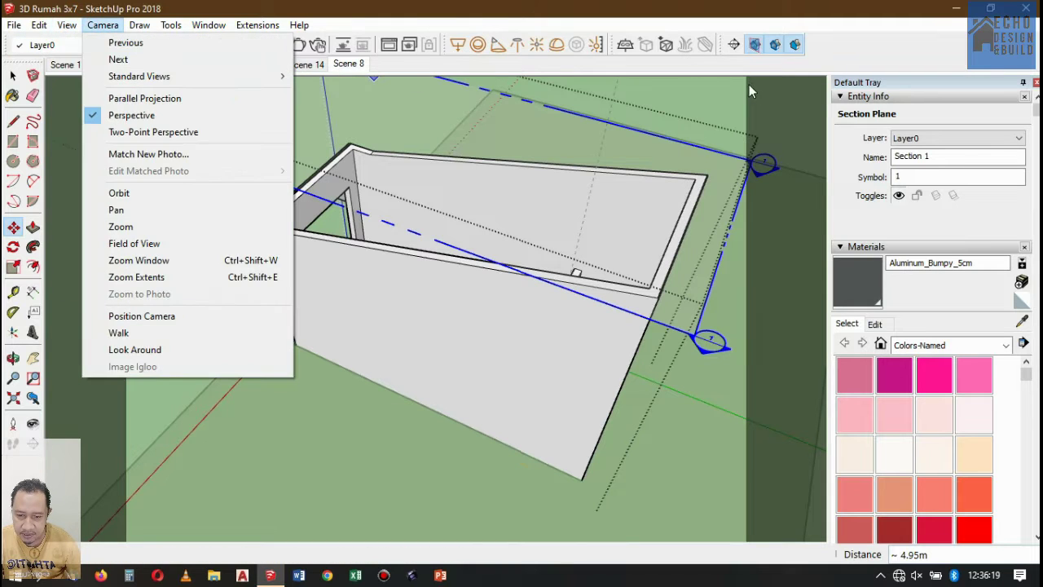
pyautogui.click(750, 86)
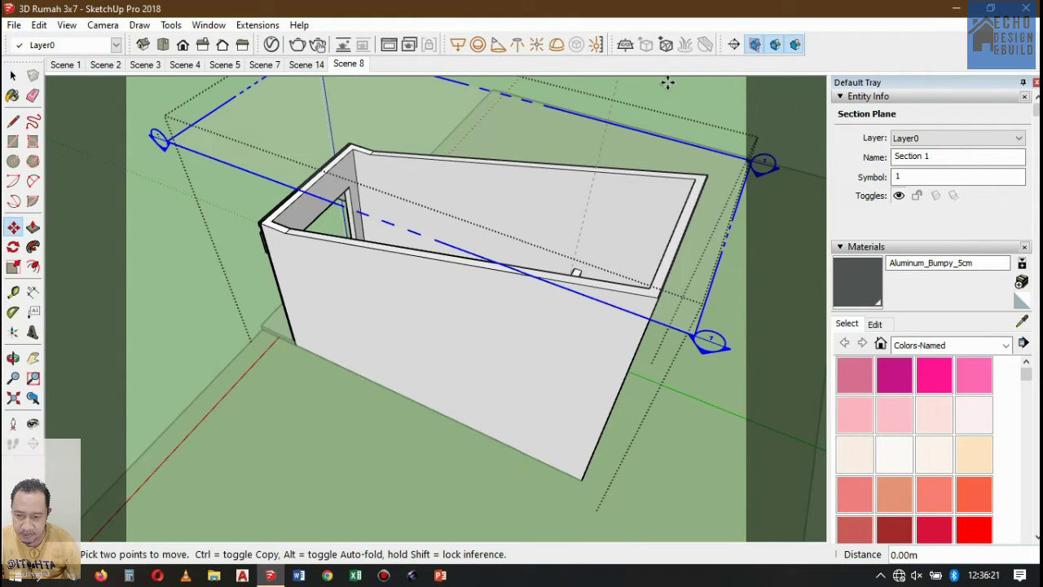
pyautogui.press('space')
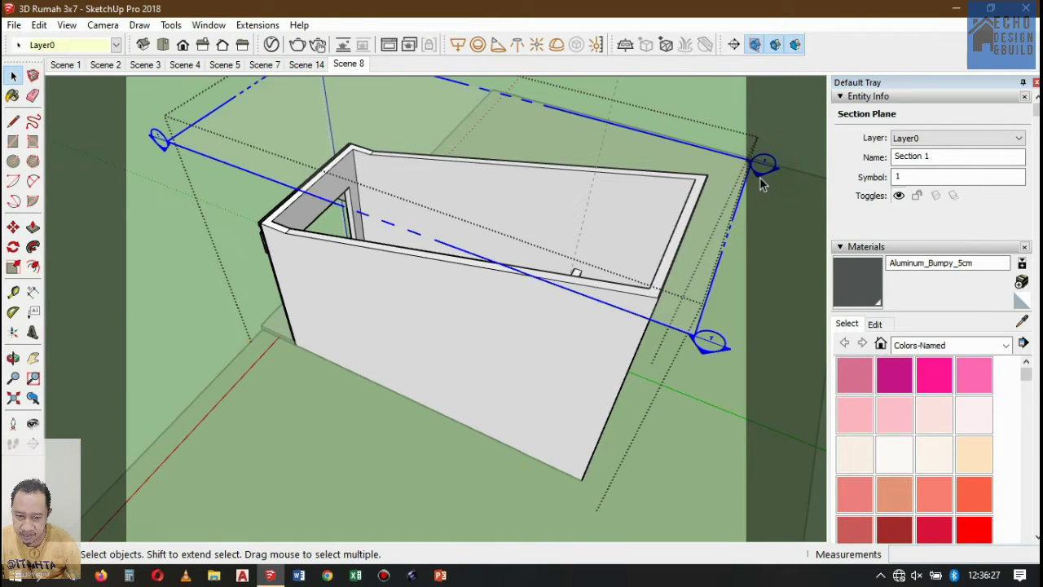
# Lower the Section 1 plane about 2.37 m so it cuts through the upper part of the walls
pyautogui.click(13, 227)
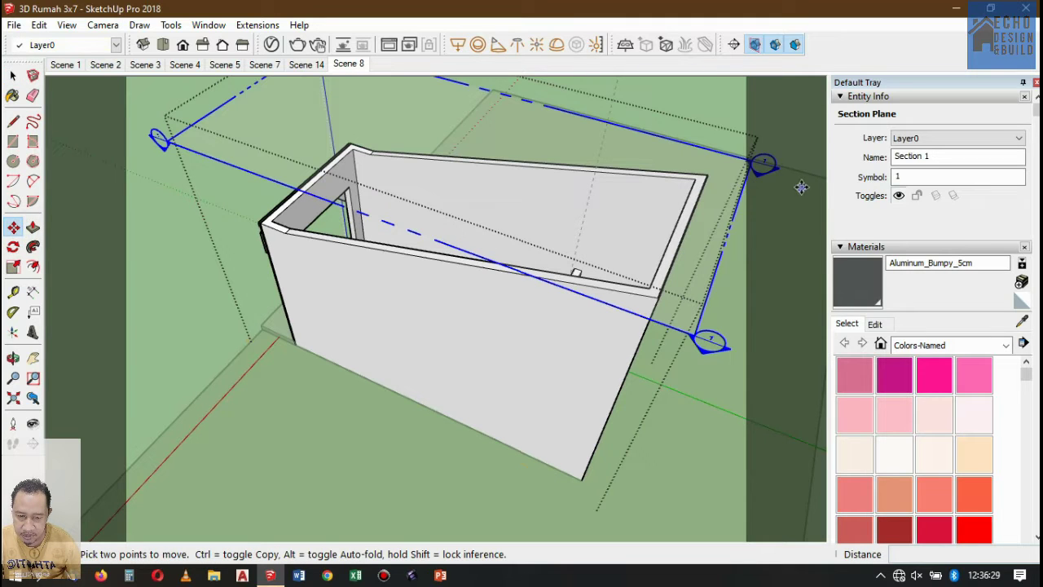
pyautogui.click(765, 167)
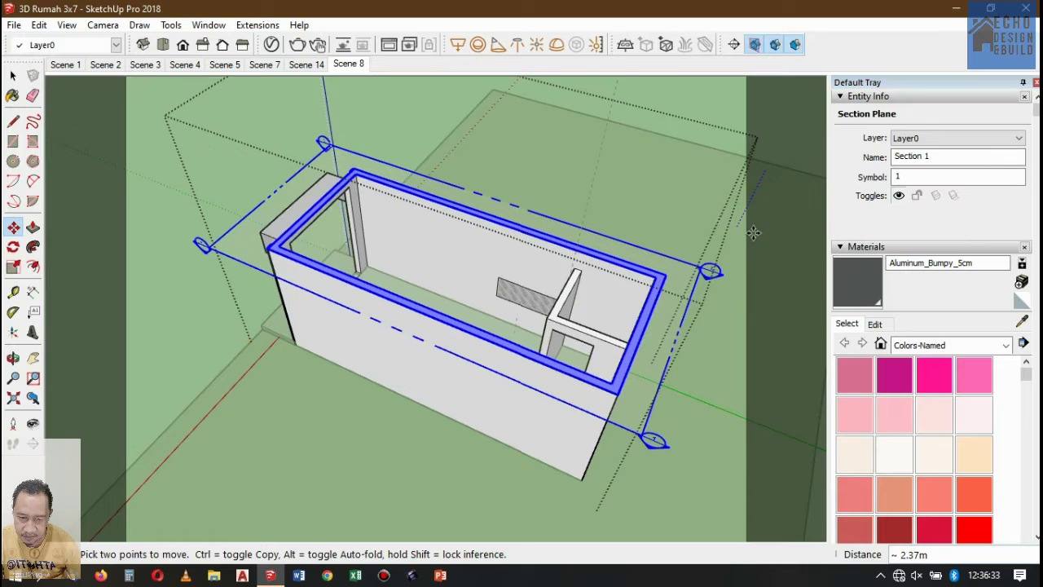
pyautogui.click(752, 233)
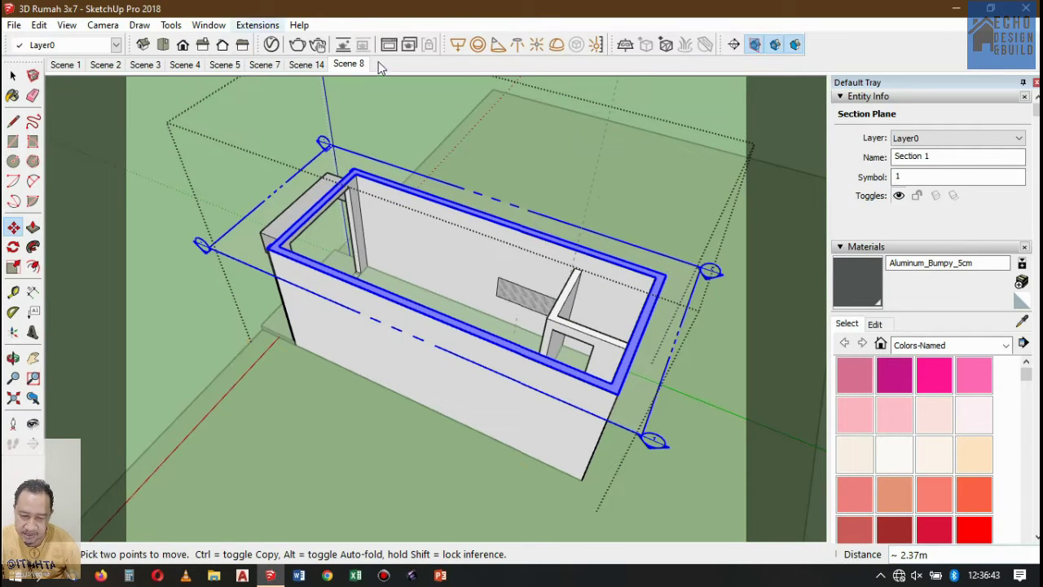
# Add a new scene from this view, saving the style changes as a new style, and close the wall group
pyautogui.click(65, 25)
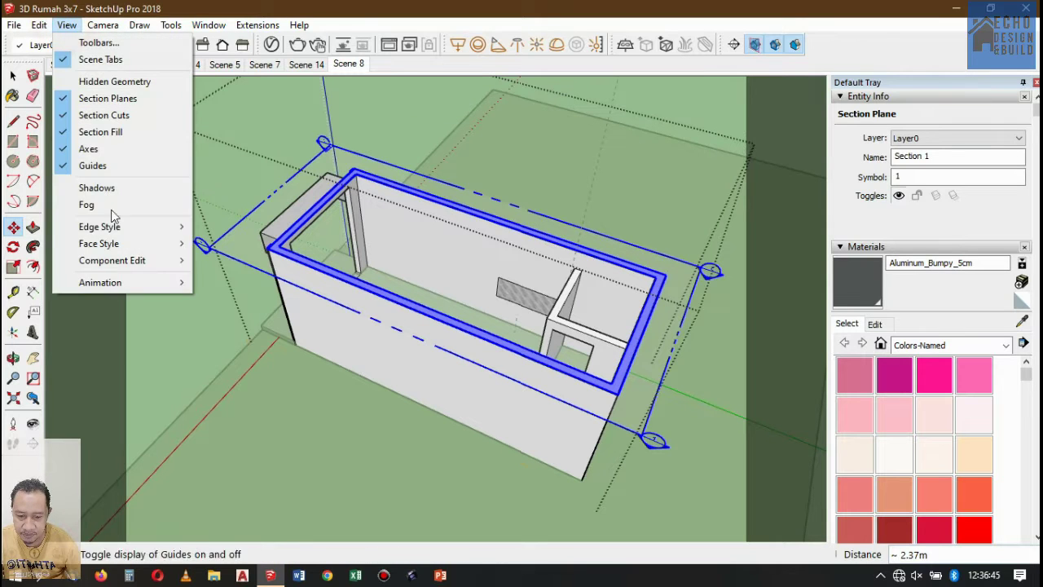
pyautogui.moveTo(111, 281)
pyautogui.click(210, 287)
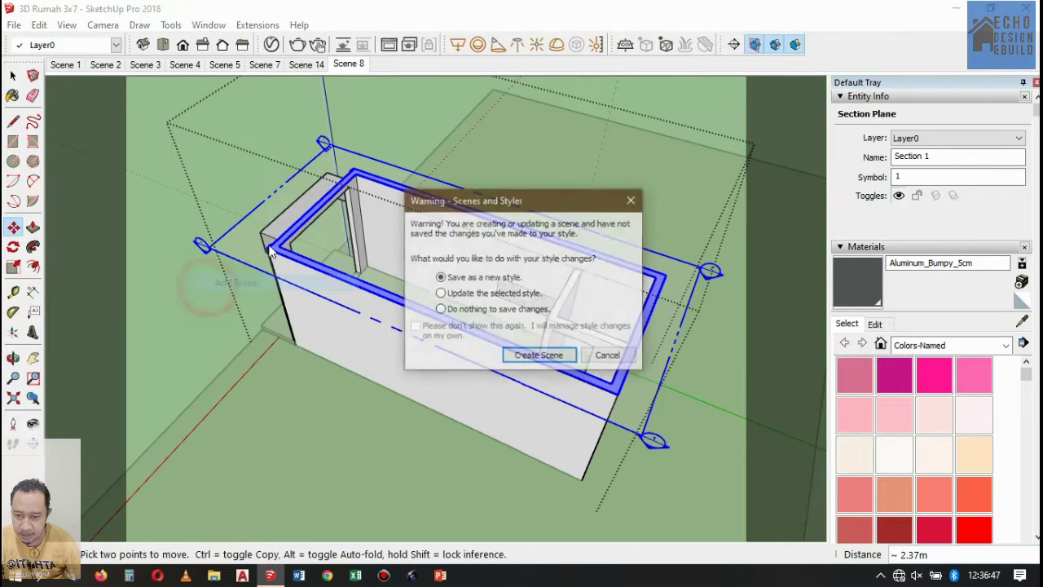
pyautogui.click(542, 357)
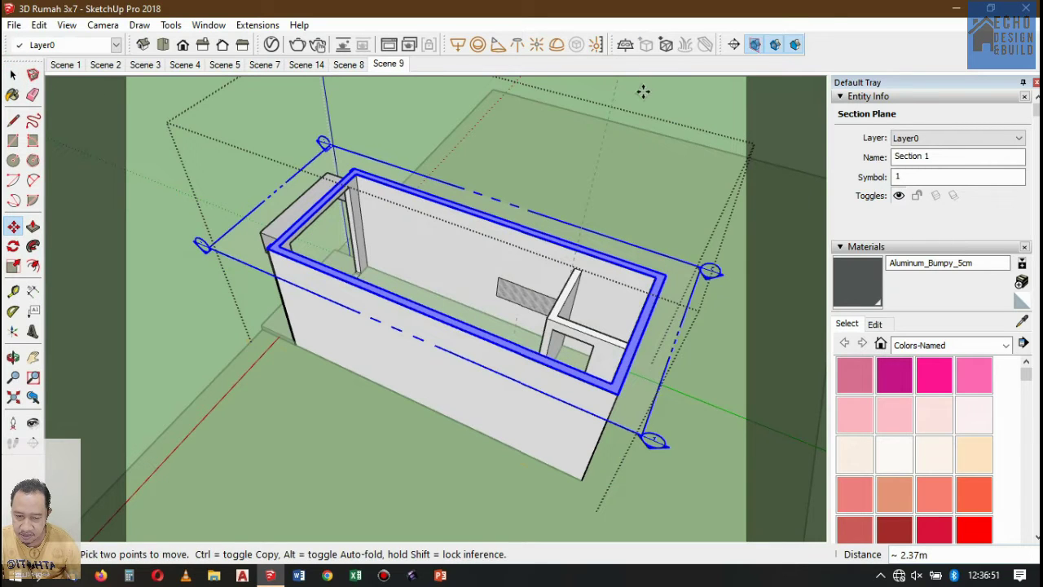
pyautogui.click(13, 74)
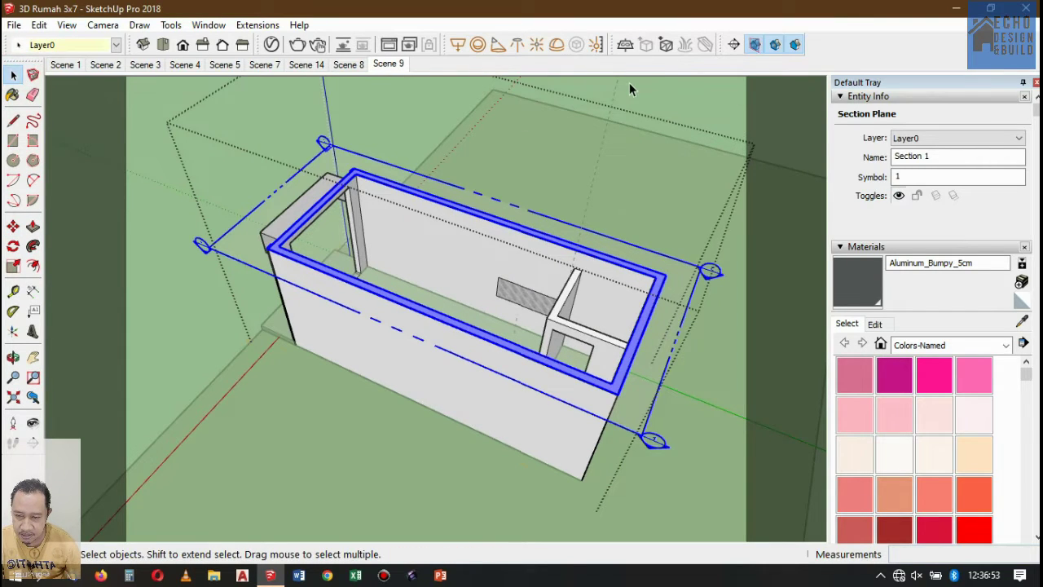
pyautogui.click(629, 88)
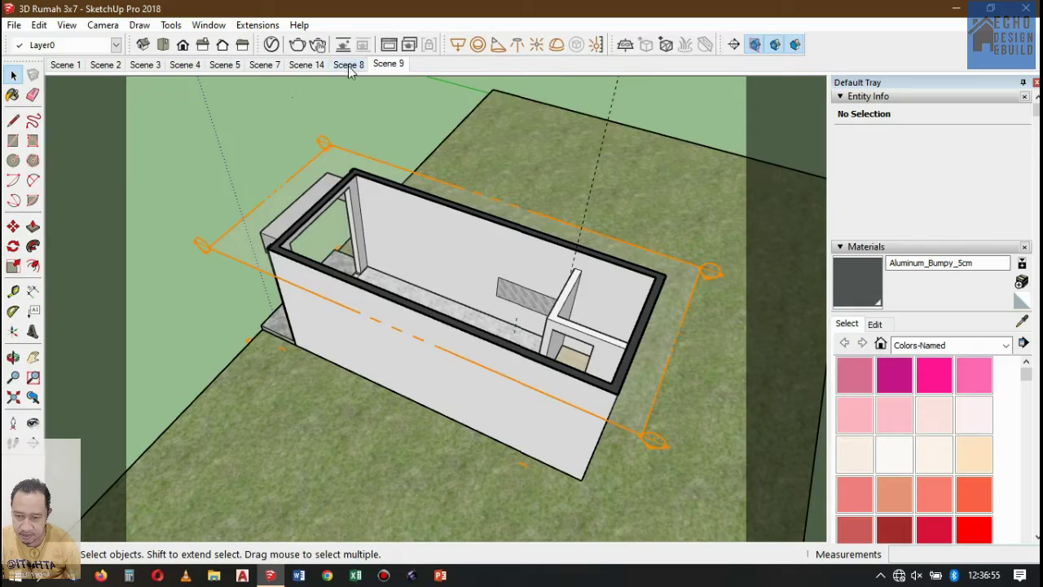
# Switch between Scene 8 and Scene 9 to compare their views and section cuts
pyautogui.click(349, 66)
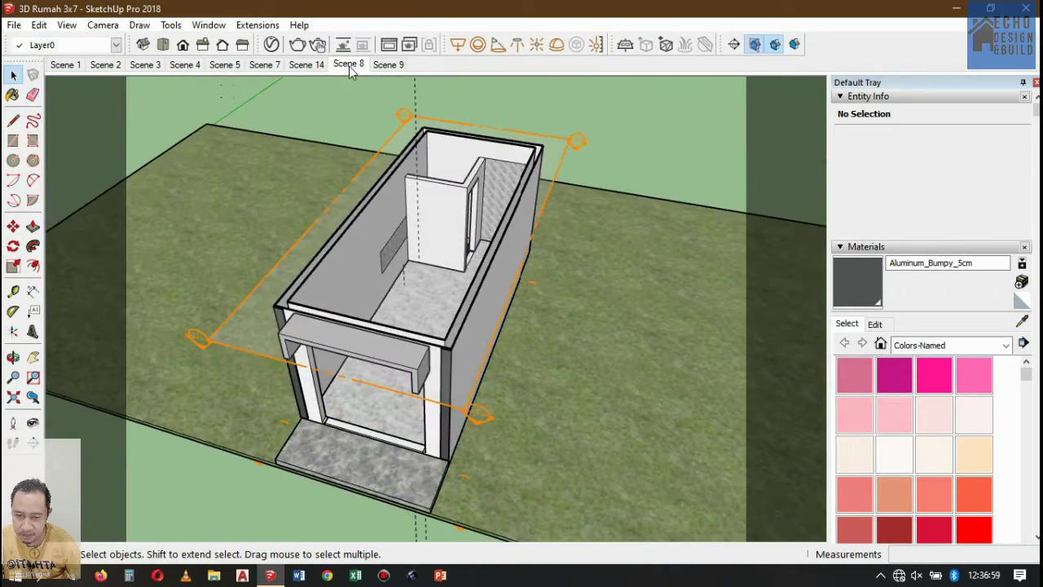
pyautogui.click(384, 66)
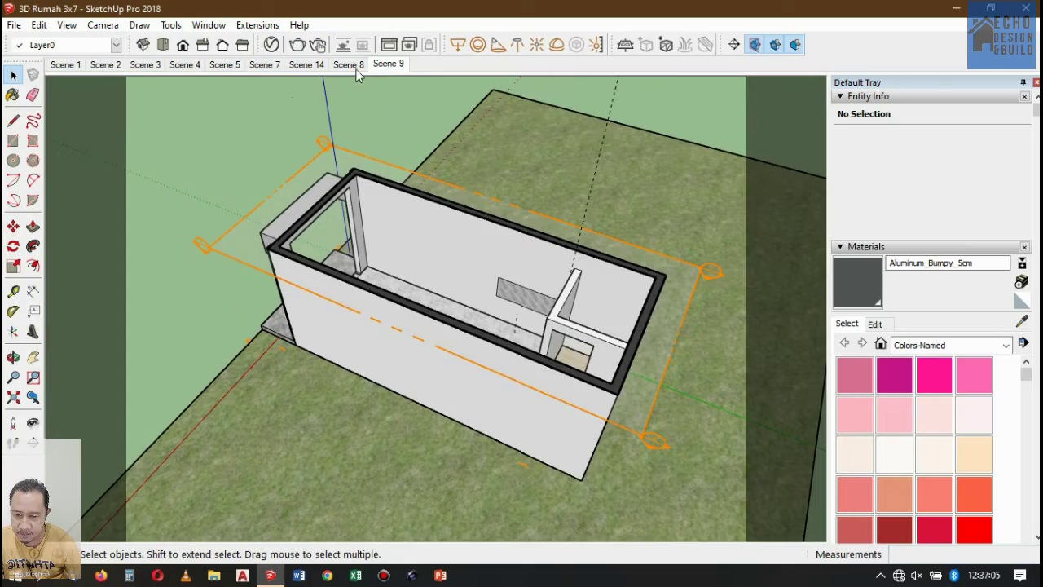
pyautogui.click(366, 65)
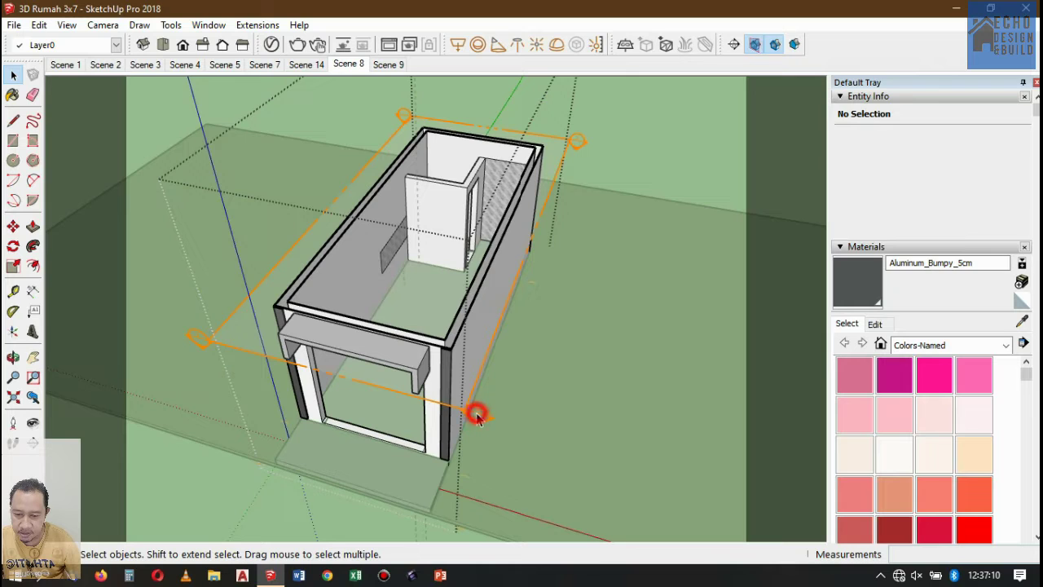
# In the Scene 8 view, move the wall group's Section 1 plane straight down about 2.70 m, close to the floor
pyautogui.click(478, 416)
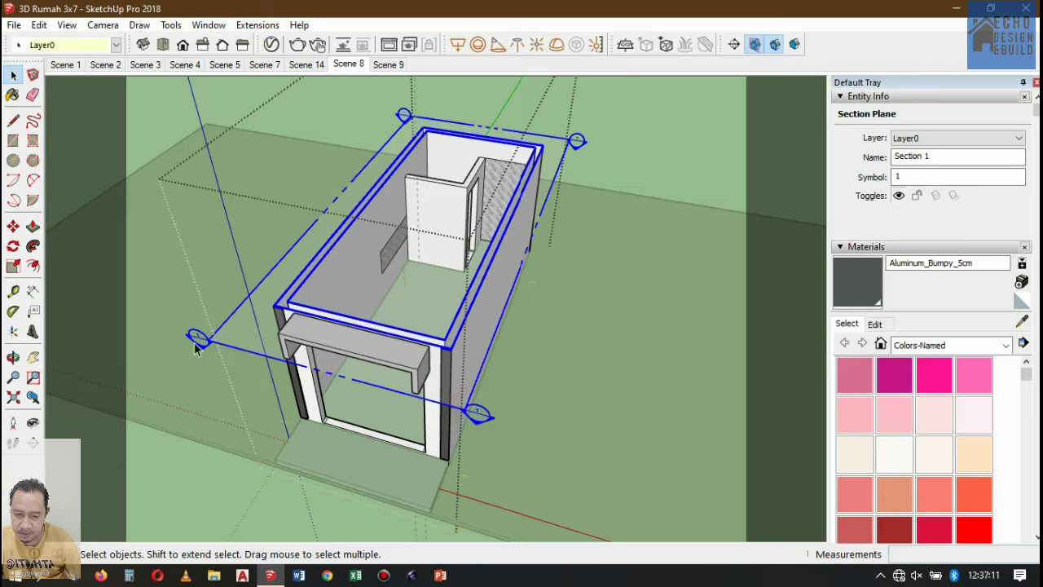
pyautogui.click(13, 225)
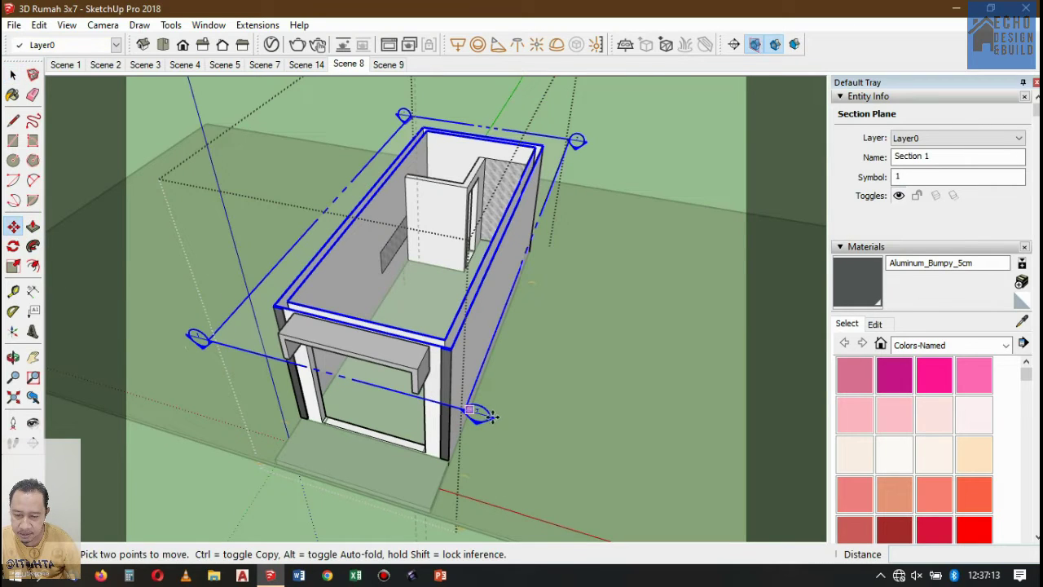
pyautogui.click(484, 415)
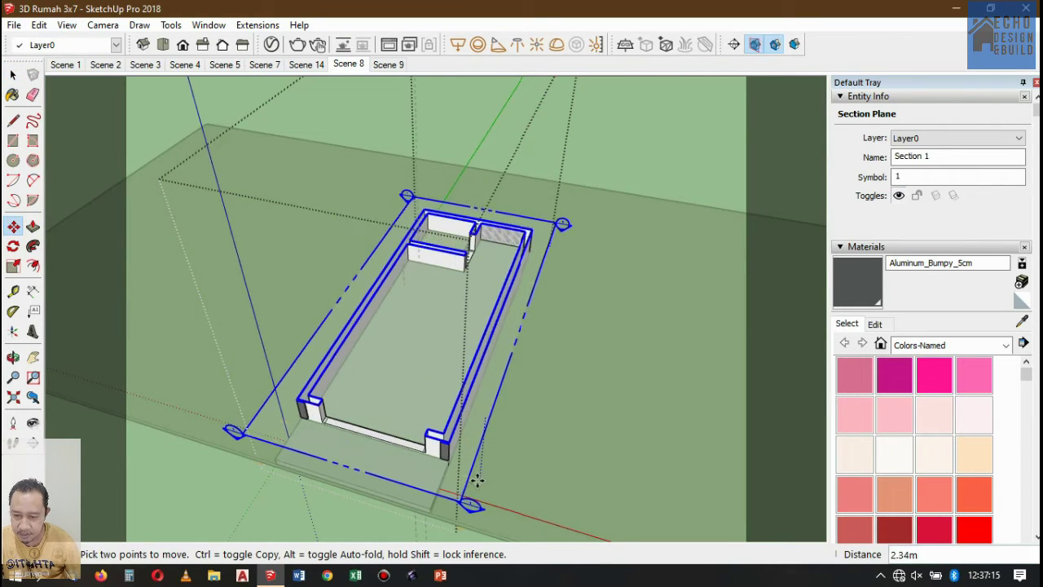
pyautogui.click(476, 488)
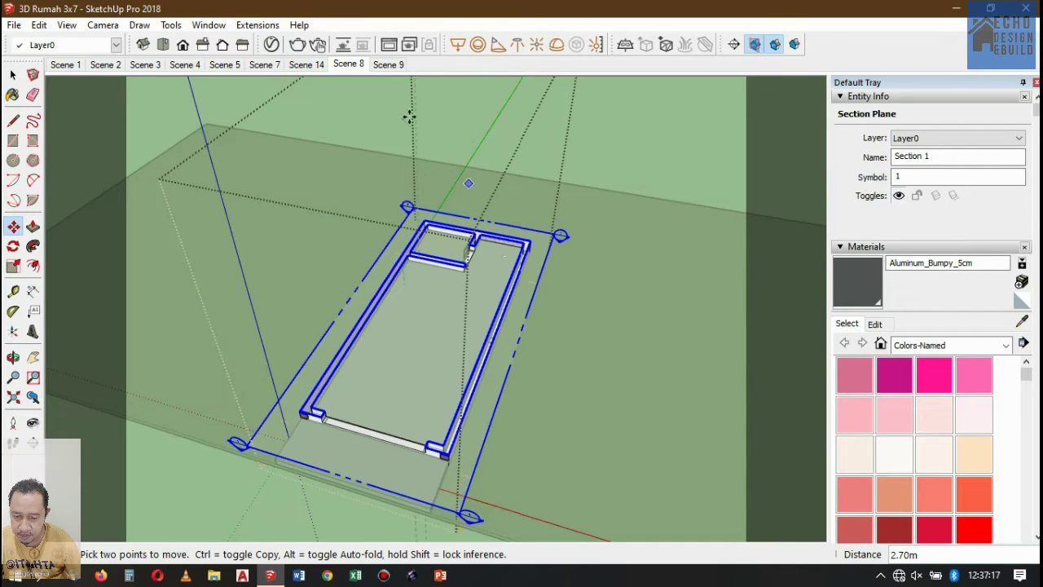
# Close the wall group and update Scene 8 with the lowered section cut
pyautogui.click(13, 74)
pyautogui.click(649, 159)
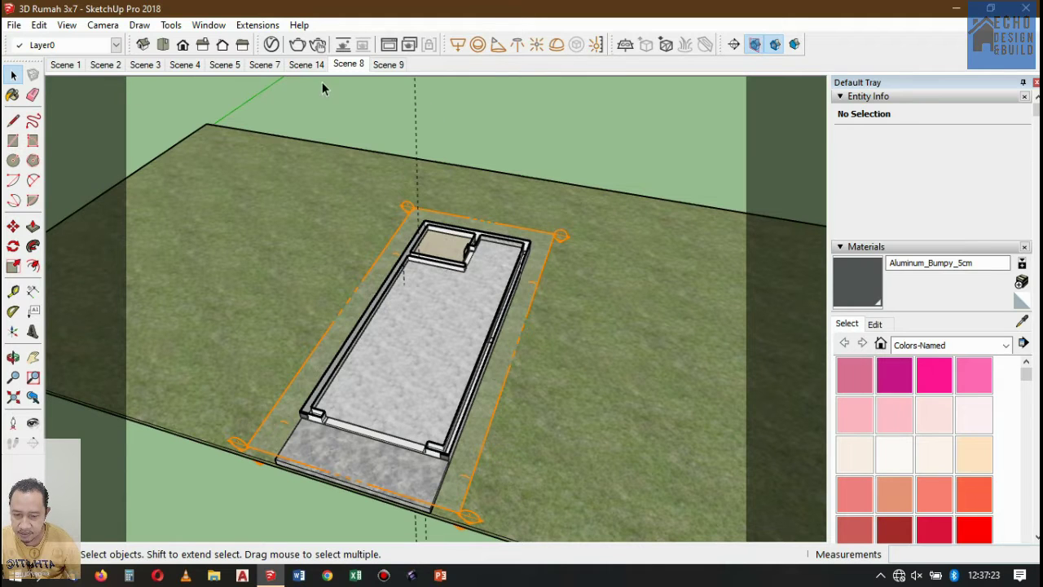
pyautogui.rightClick(348, 69)
pyautogui.click(379, 128)
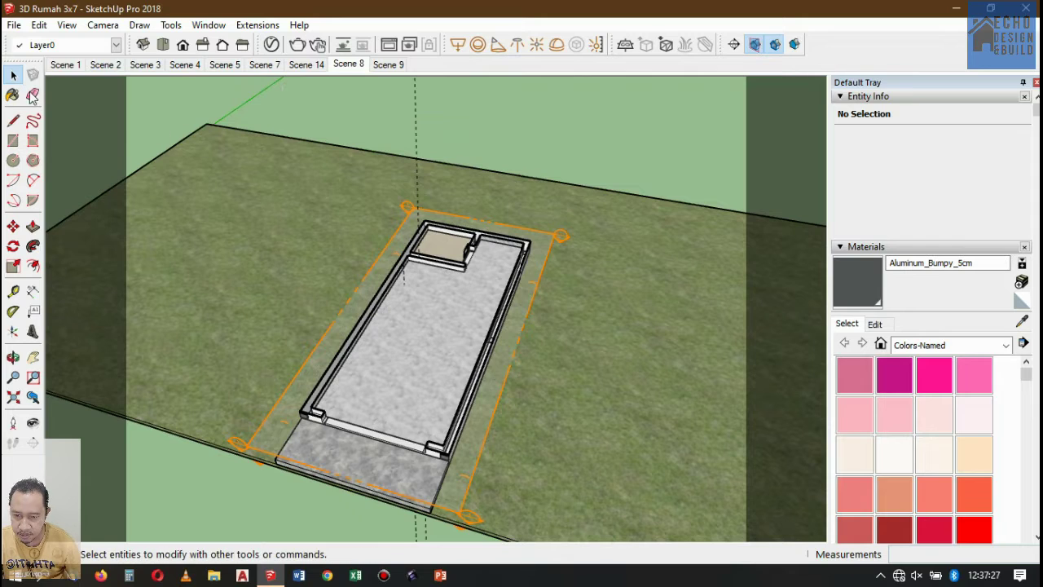
# In the Scene 9 view, delete the Section 1 plane inside the wall group and close the group
pyautogui.click(392, 65)
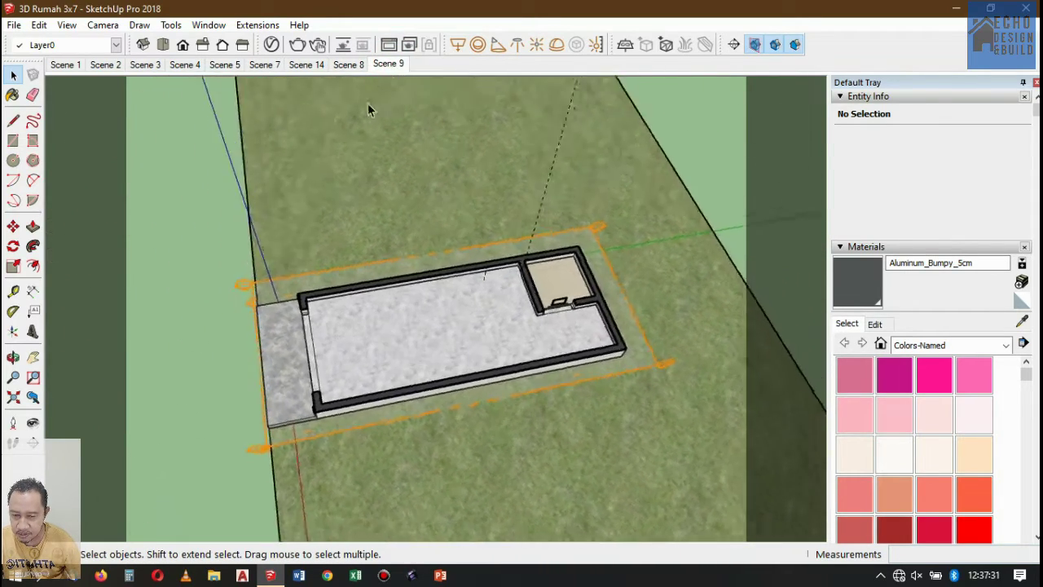
pyautogui.click(668, 356)
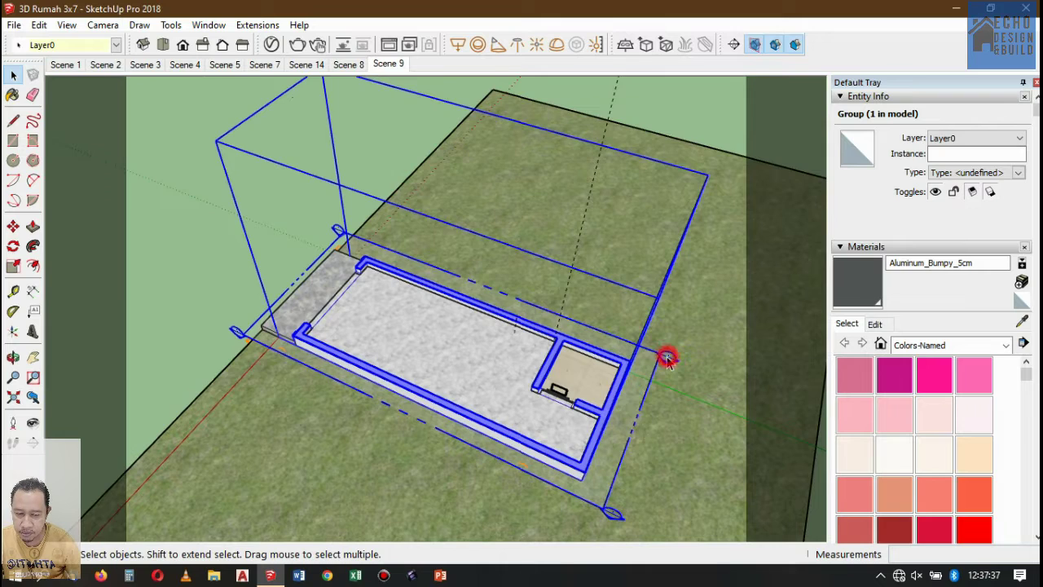
pyautogui.doubleClick(667, 358)
pyautogui.click(668, 359)
pyautogui.click(668, 358)
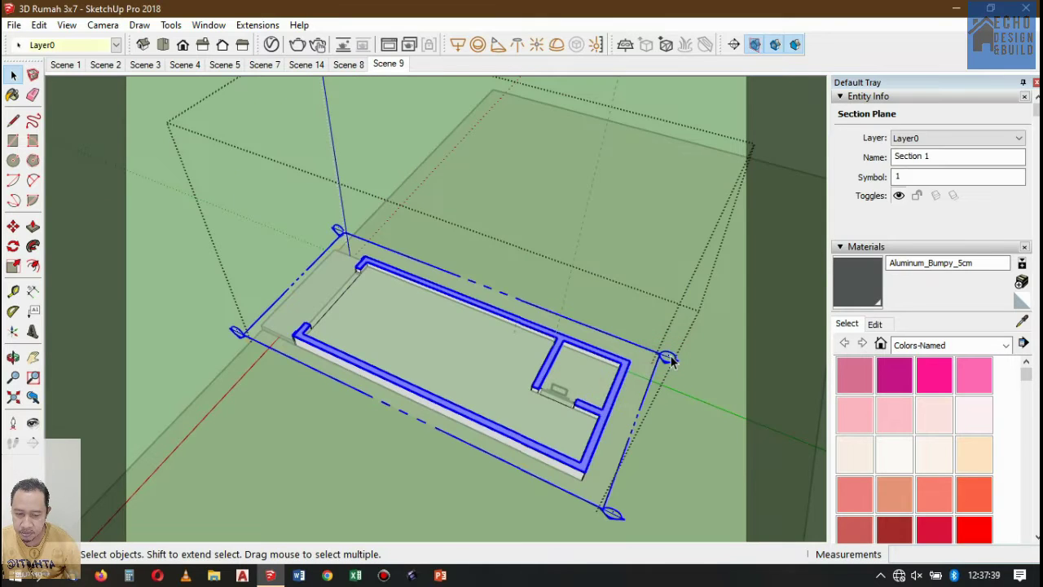
pyautogui.press('Delete')
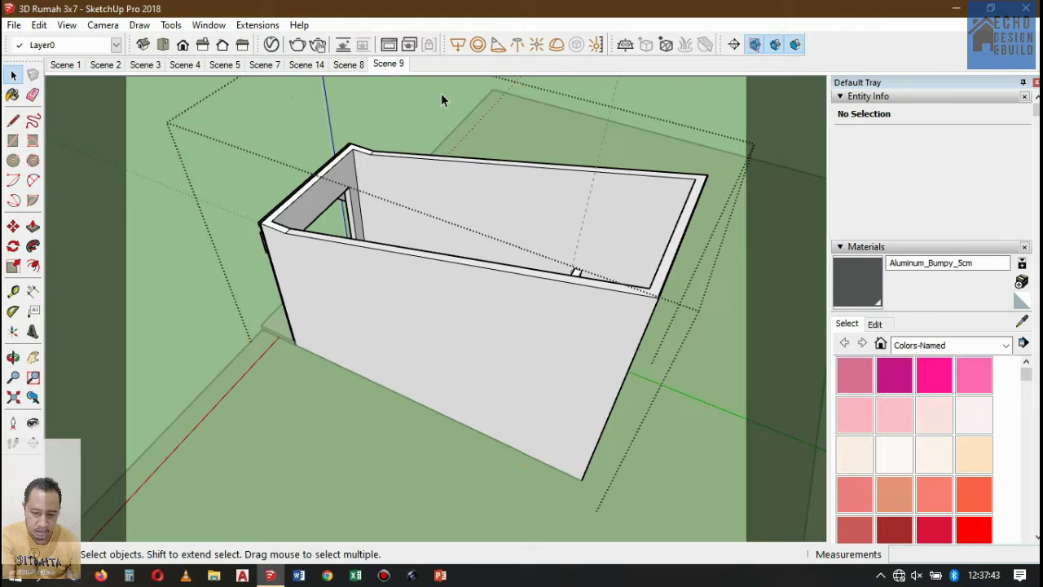
pyautogui.press('Escape')
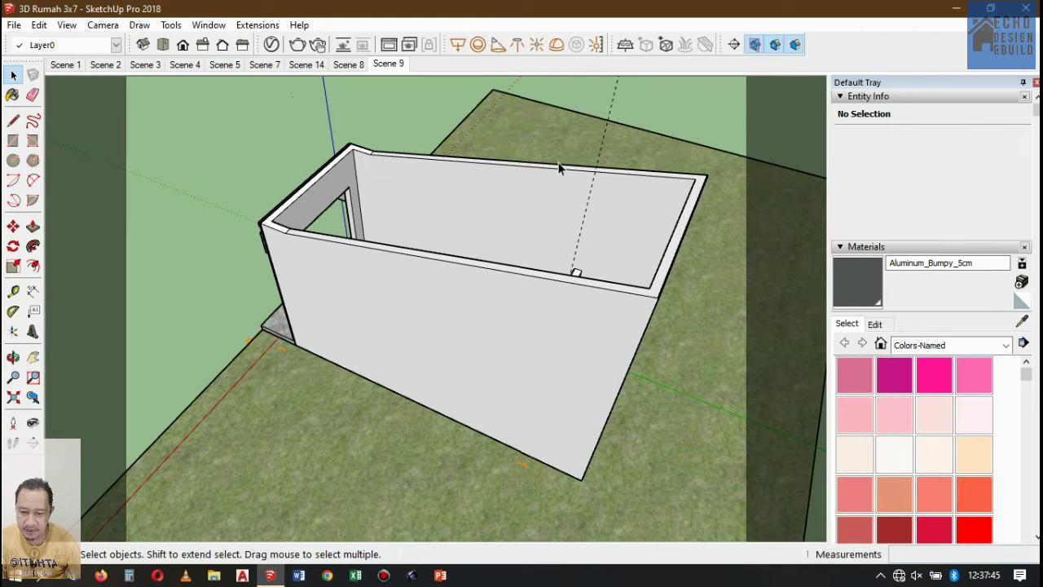
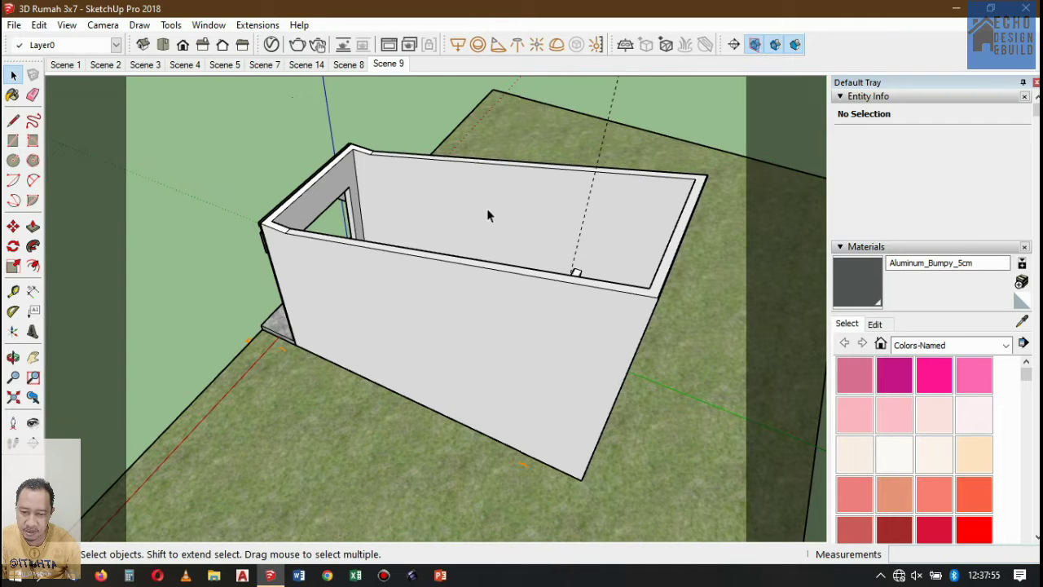
# Inside the wall group, place a horizontal section plane named Section 5 with symbol 5 at the top of the walls
pyautogui.doubleClick(692, 206)
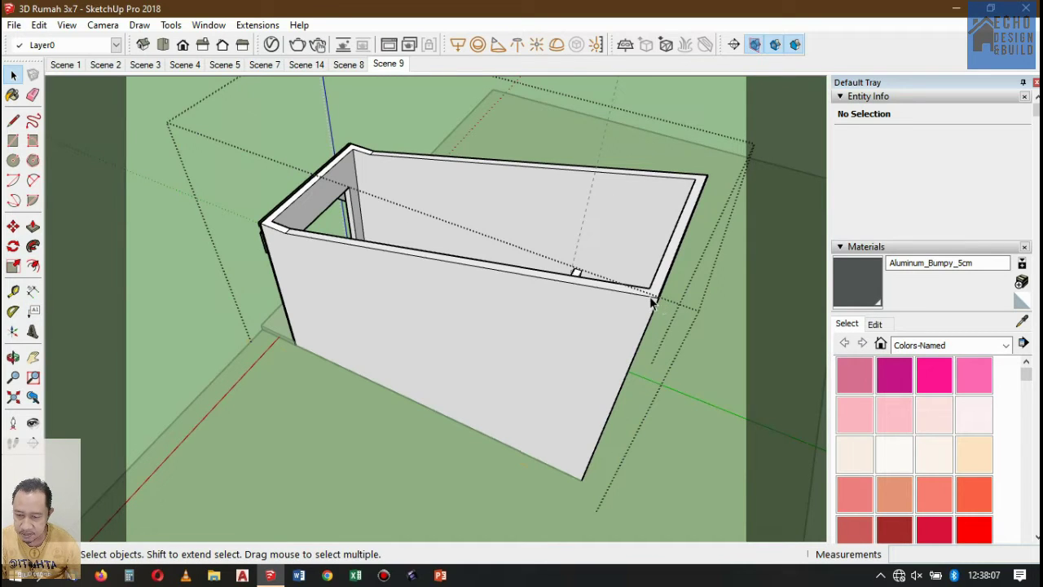
pyautogui.click(733, 46)
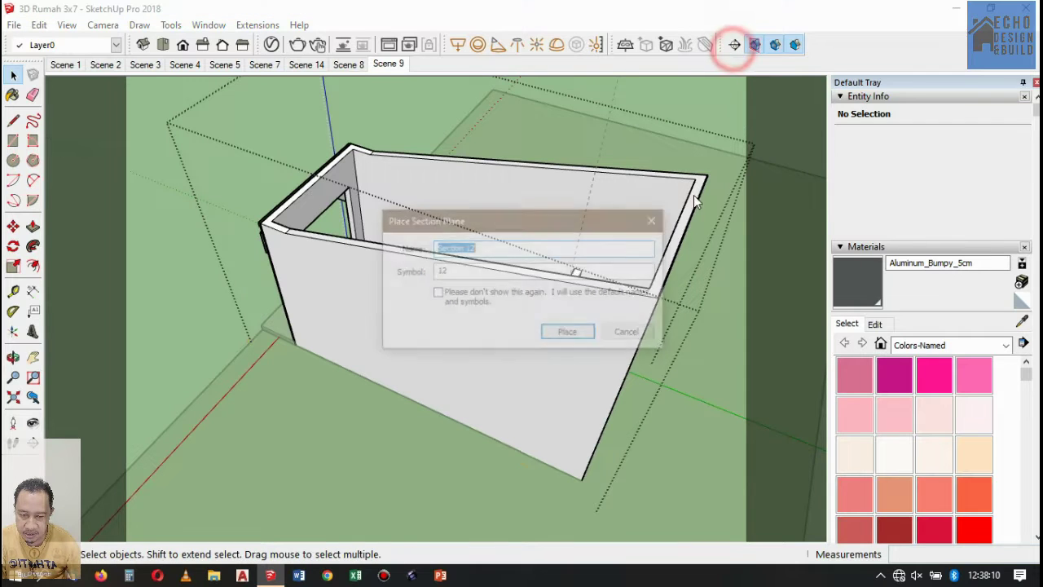
pyautogui.click(495, 247)
pyautogui.doubleClick(470, 248)
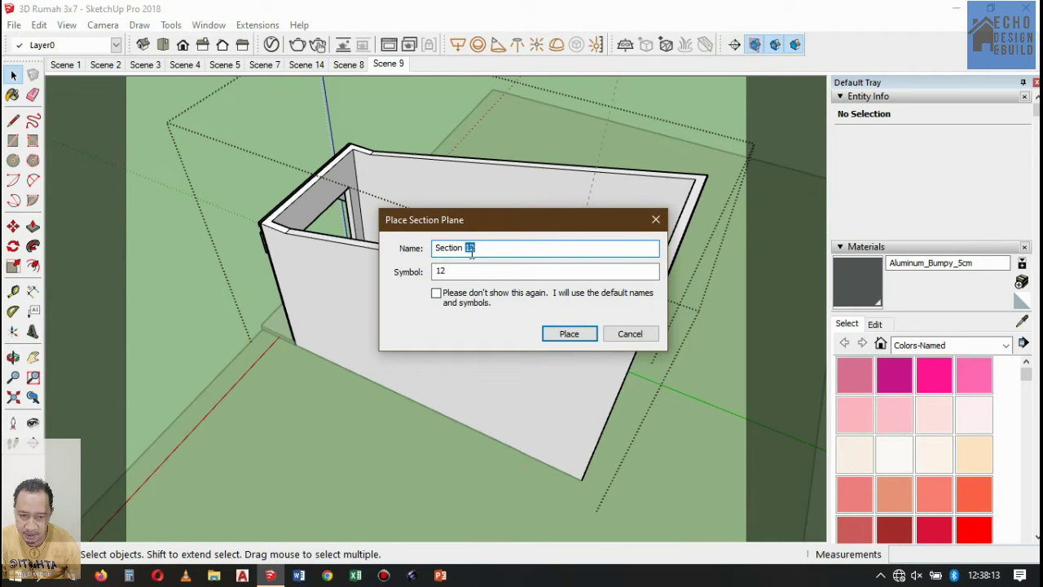
pyautogui.write('5')
pyautogui.press('Tab')
pyautogui.write('5')
pyautogui.click(555, 336)
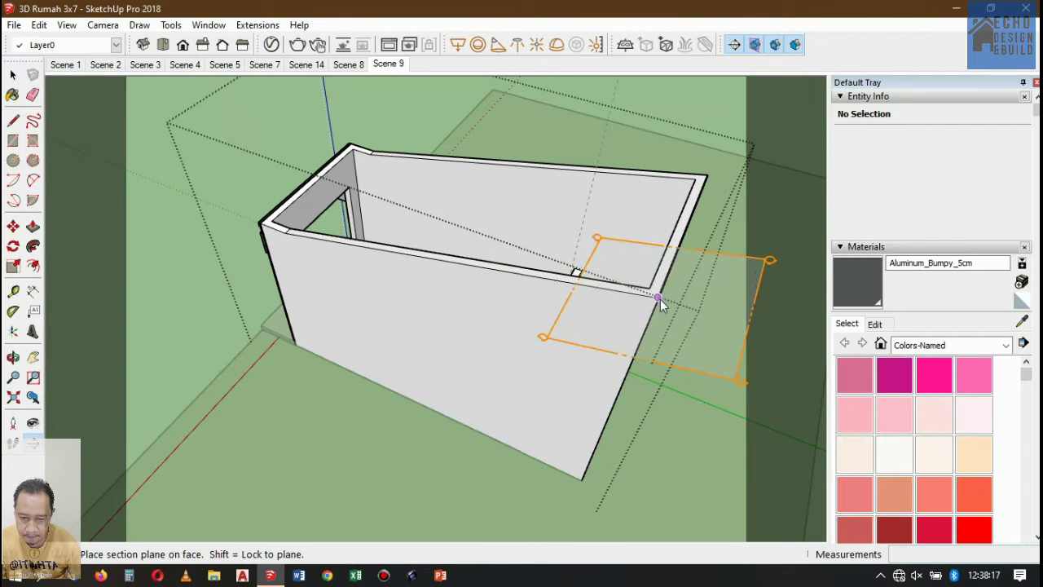
pyautogui.click(678, 294)
# Move the Section 5 plane straight down about 2.10 m so it cuts through the walls
pyautogui.click(702, 348)
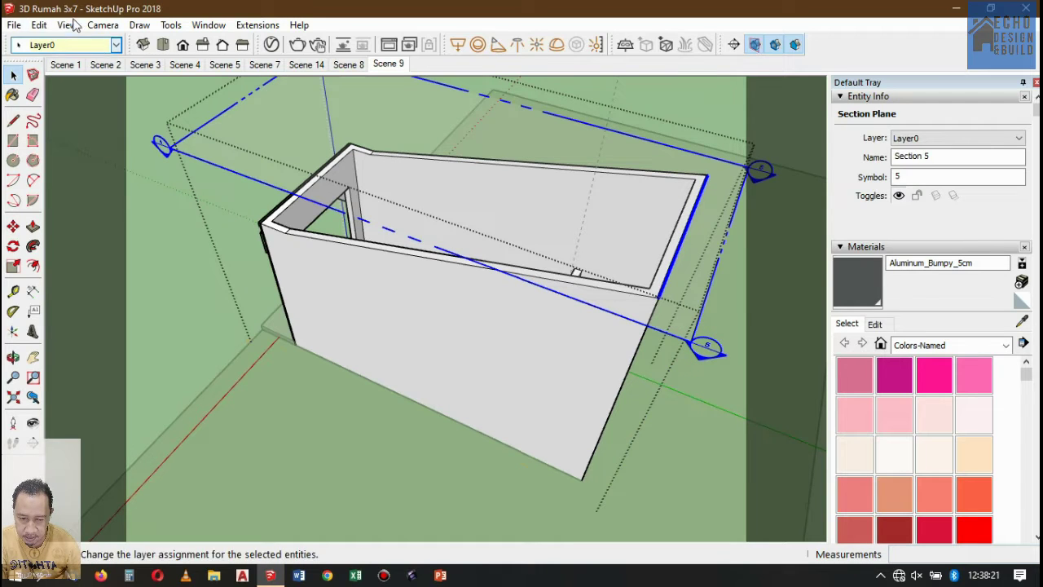
pyautogui.click(14, 226)
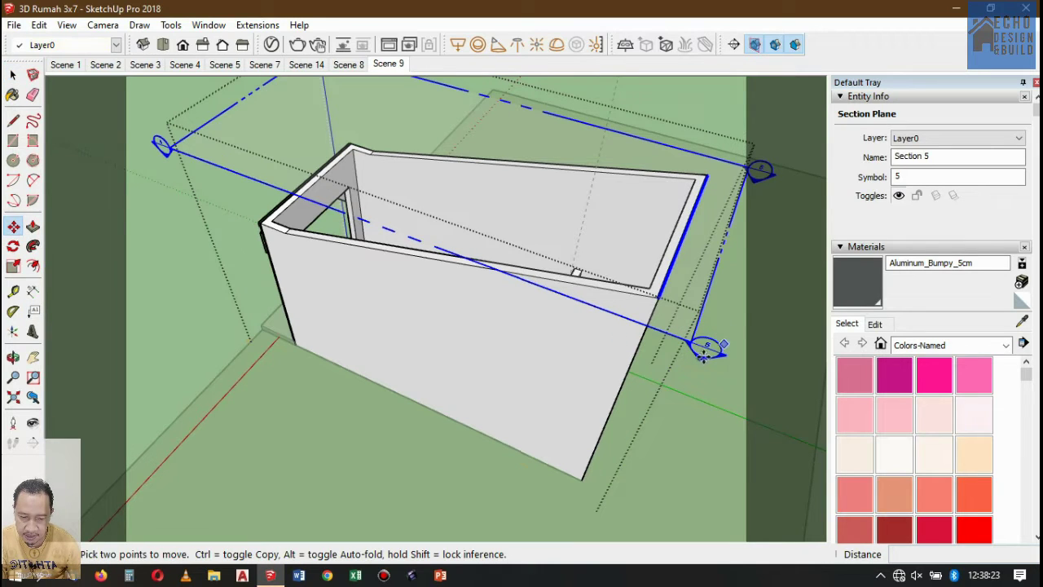
pyautogui.click(708, 349)
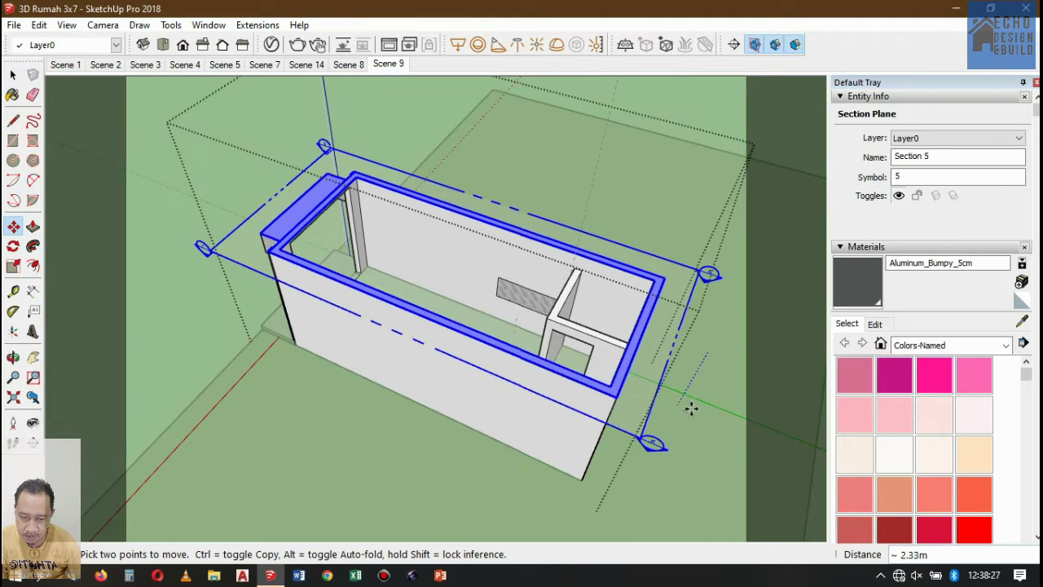
pyautogui.click(692, 406)
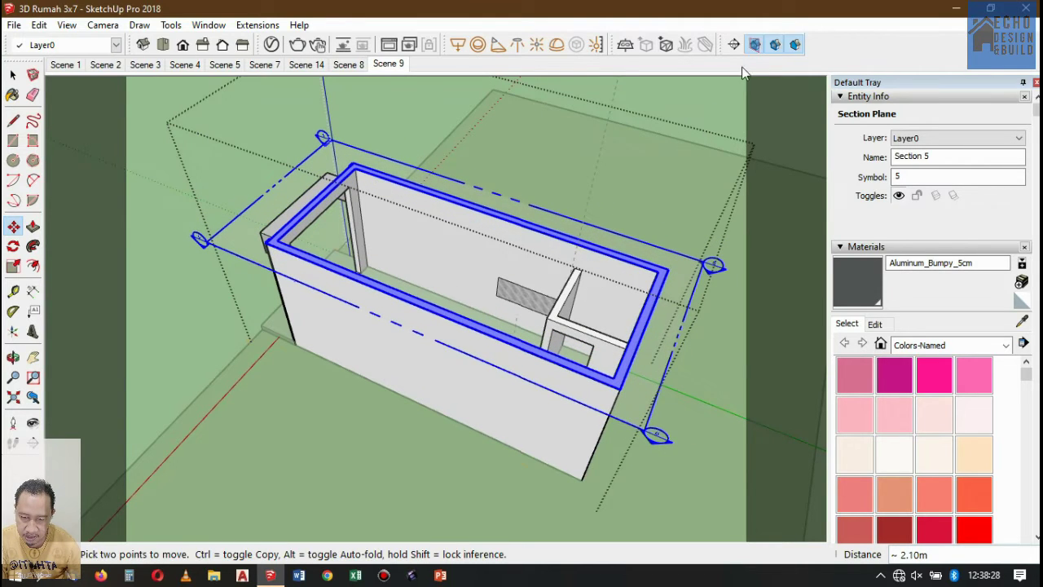
# Close the wall group and update Scene 9 with the Section 5 cut
pyautogui.click(13, 75)
pyautogui.click(699, 100)
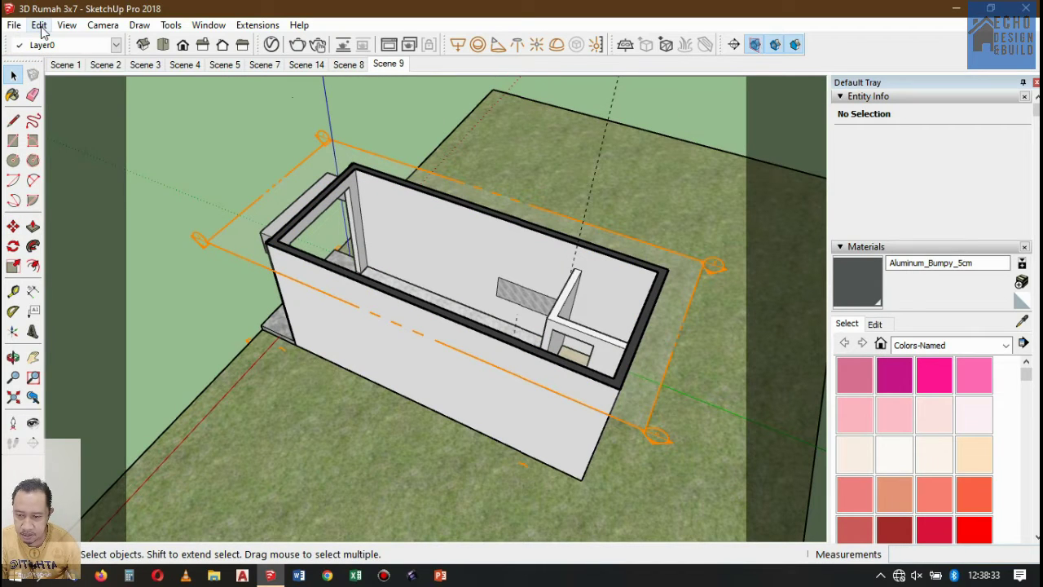
pyautogui.rightClick(396, 65)
pyautogui.click(442, 135)
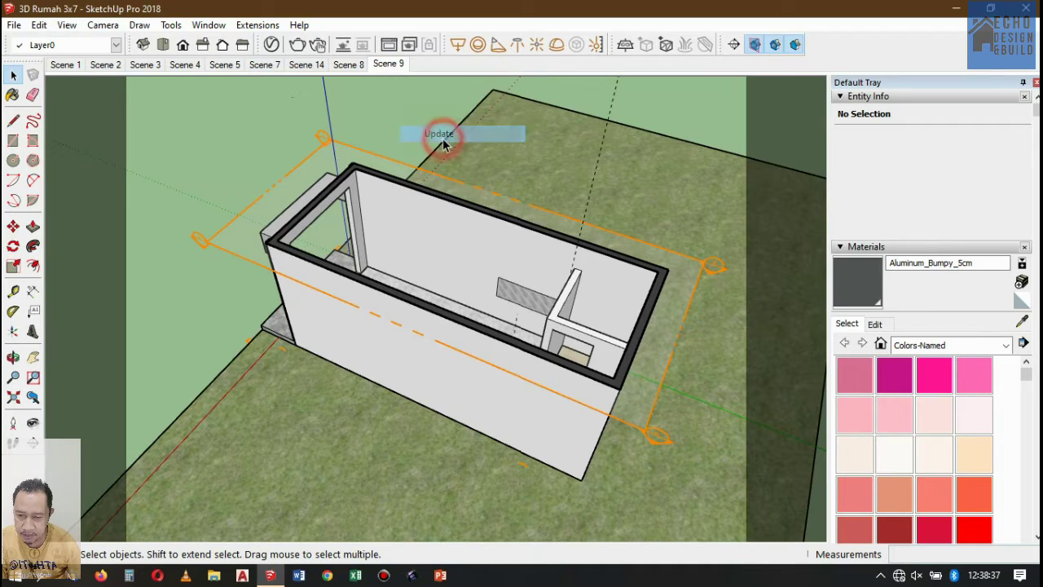
# Switch among Scene 8, Scene 14 and Scene 9 to compare their section cuts and transitions
pyautogui.click(353, 69)
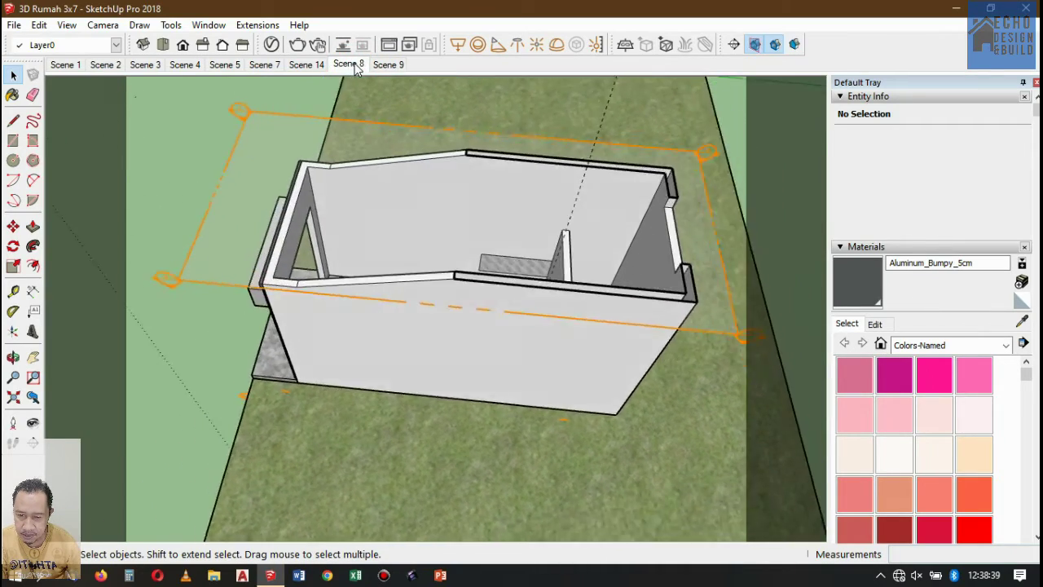
pyautogui.click(308, 69)
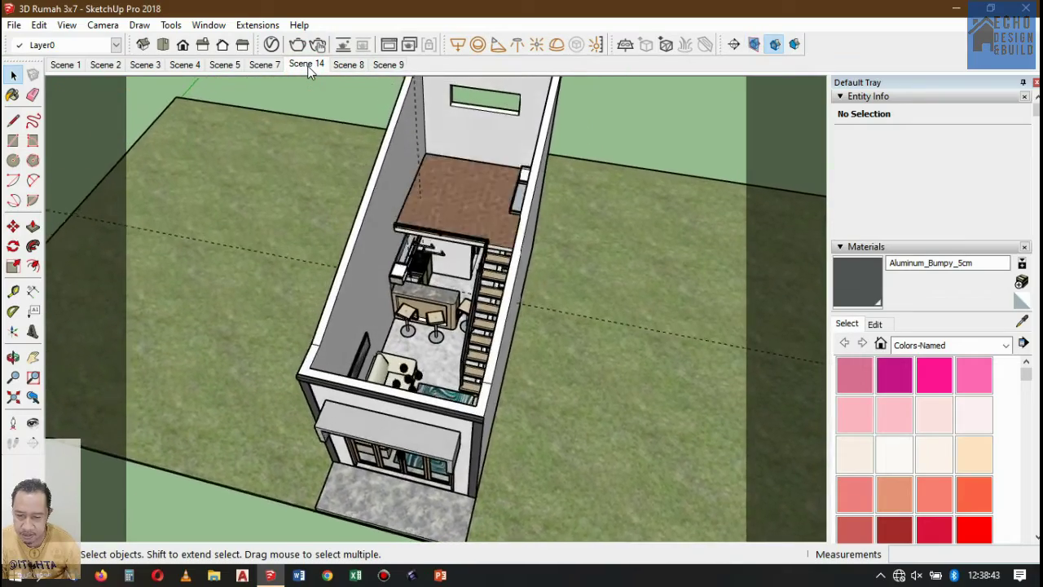
pyautogui.click(345, 67)
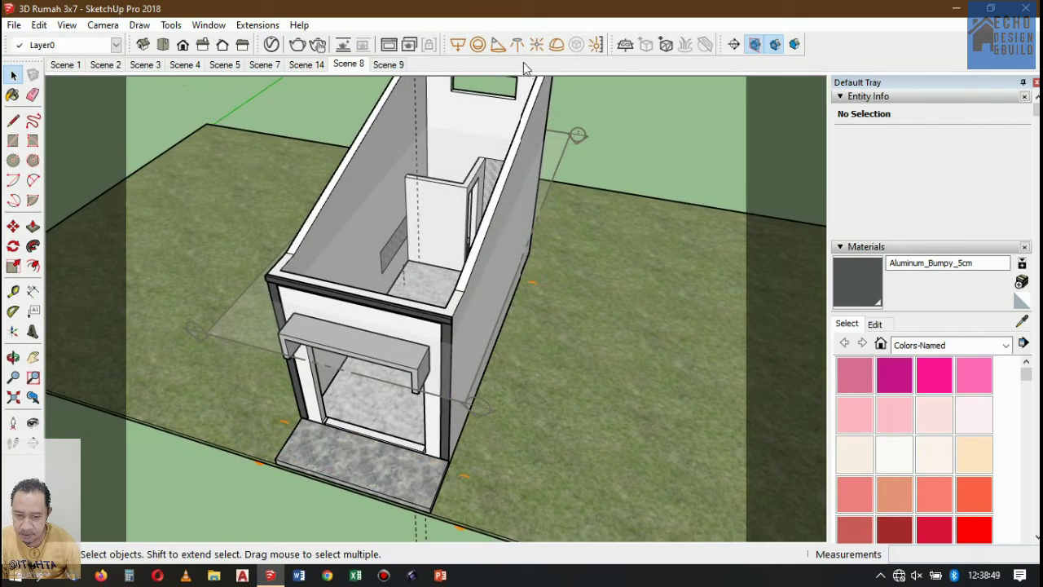
pyautogui.click(395, 65)
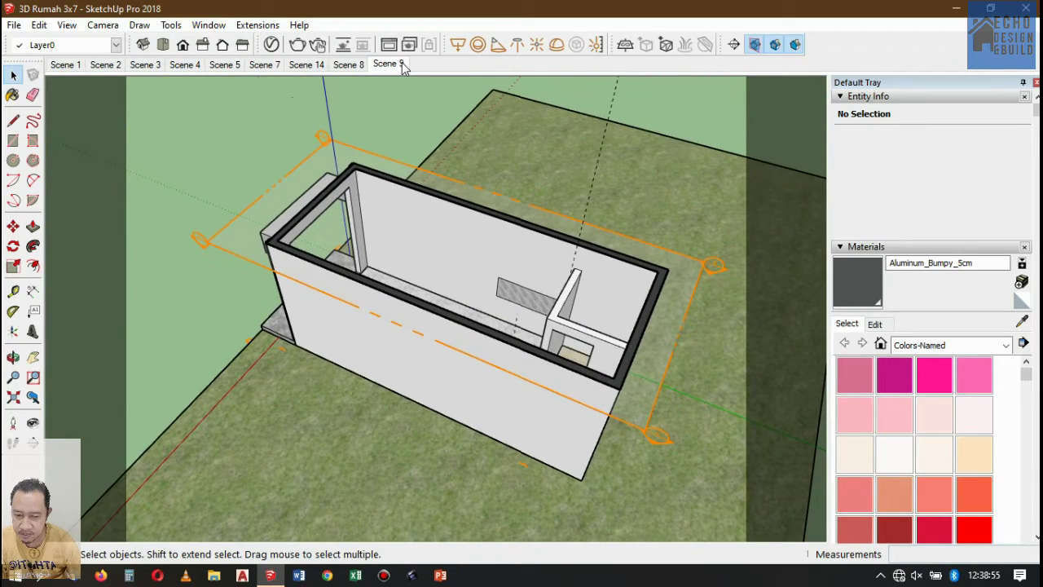
pyautogui.click(352, 65)
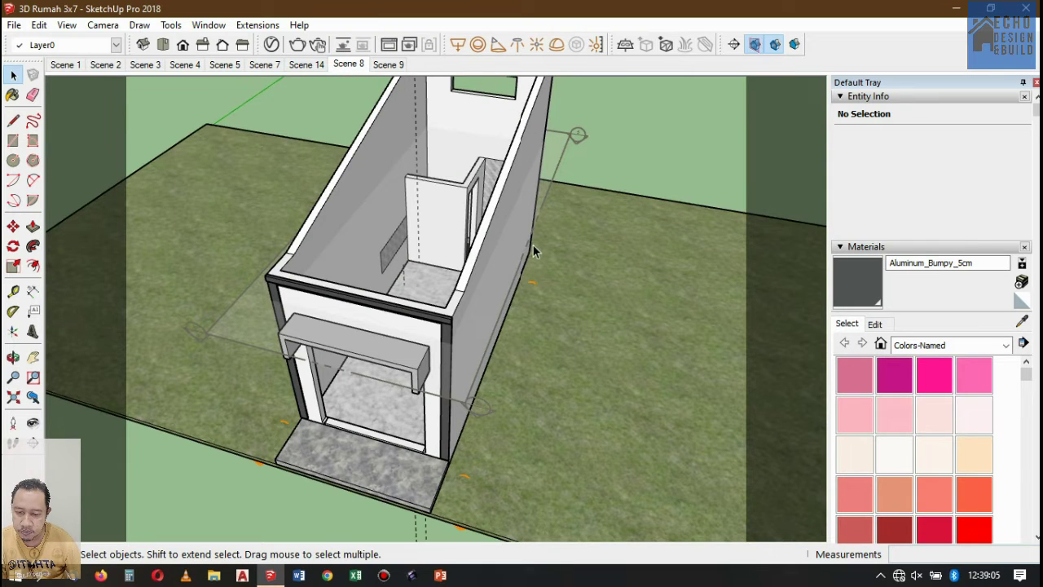
pyautogui.scroll(-5, 498, 236)
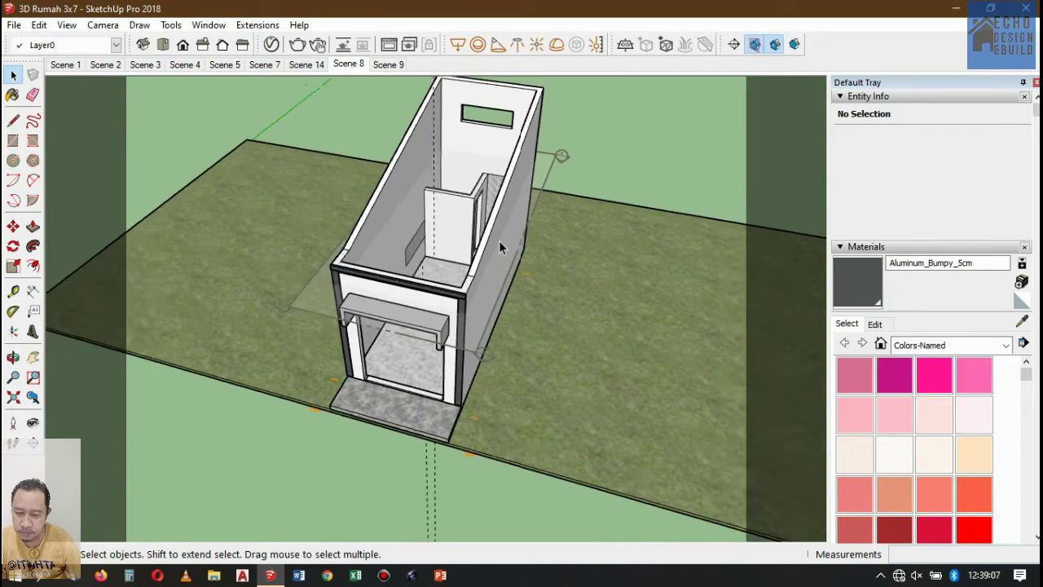
pyautogui.scroll(5, 505, 205)
pyautogui.scroll(-3, 493, 249)
pyautogui.scroll(3, 511, 241)
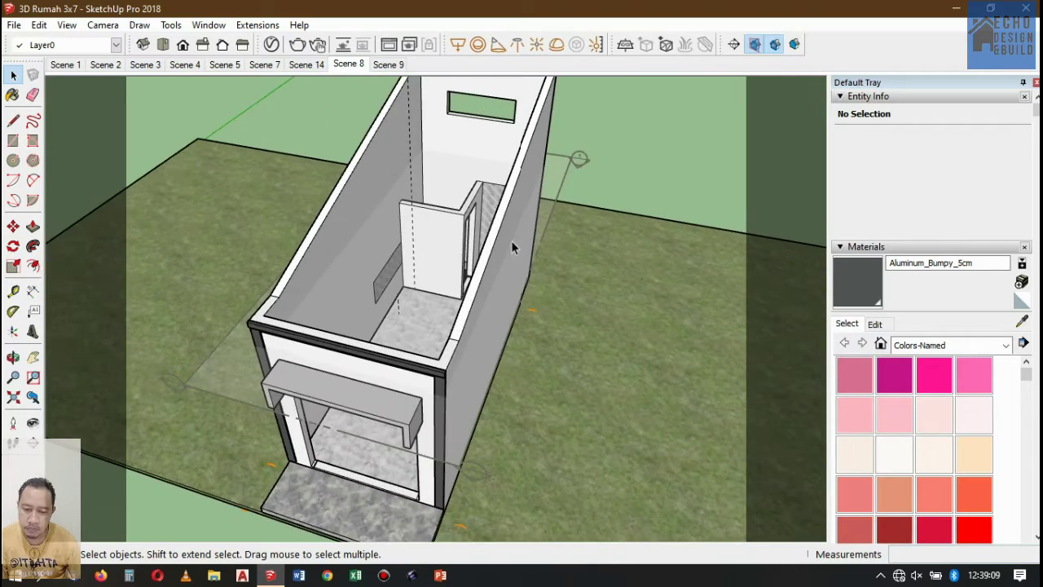
pyautogui.scroll(-3, 517, 195)
pyautogui.scroll(2, 548, 166)
pyautogui.scroll(-3, 562, 173)
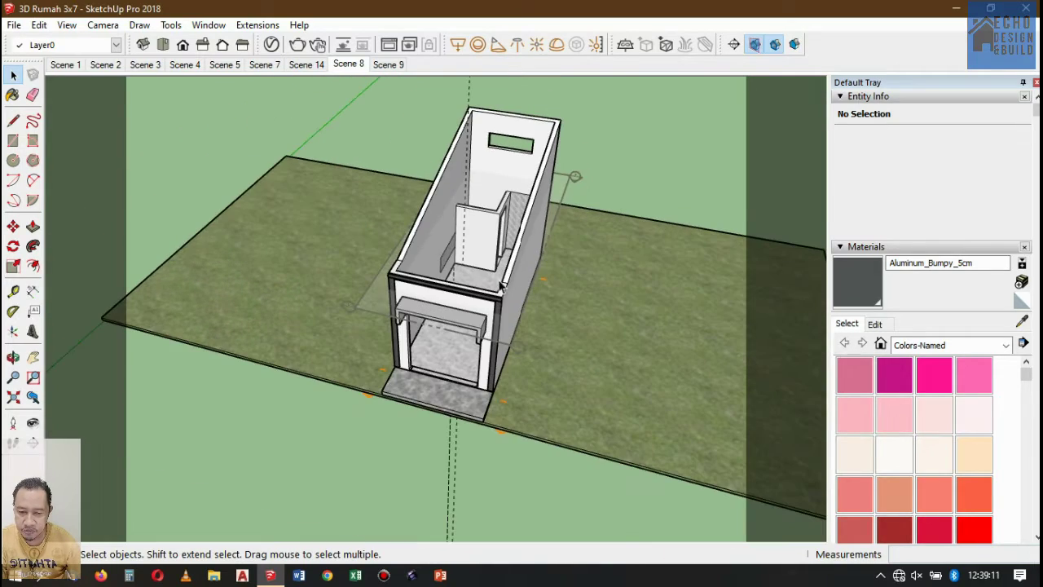
pyautogui.scroll(1, 523, 177)
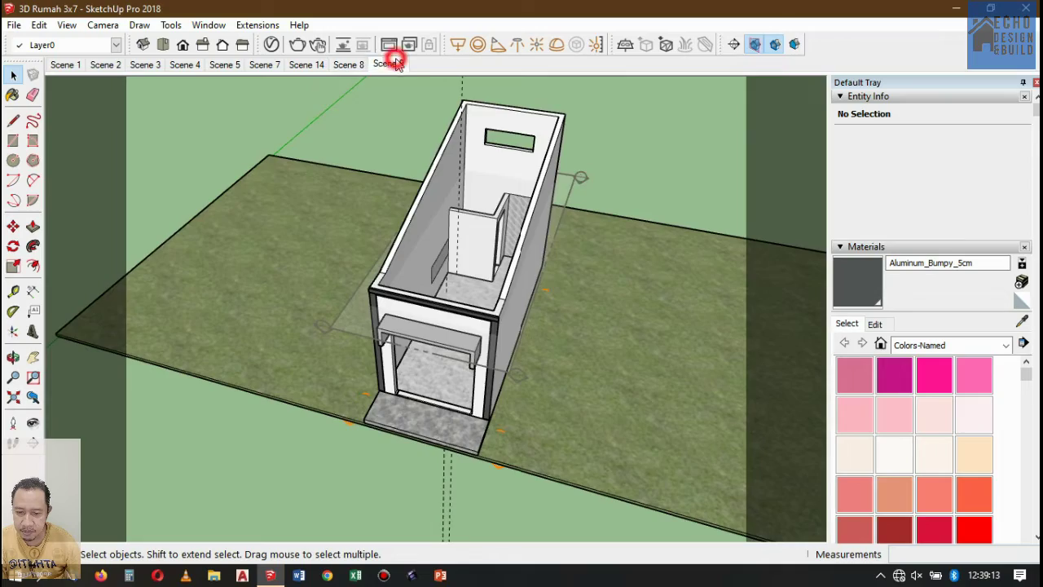
# Recall Scene 9 and reorder the scenes so that Scene 8 comes after Scene 9
pyautogui.click(392, 63)
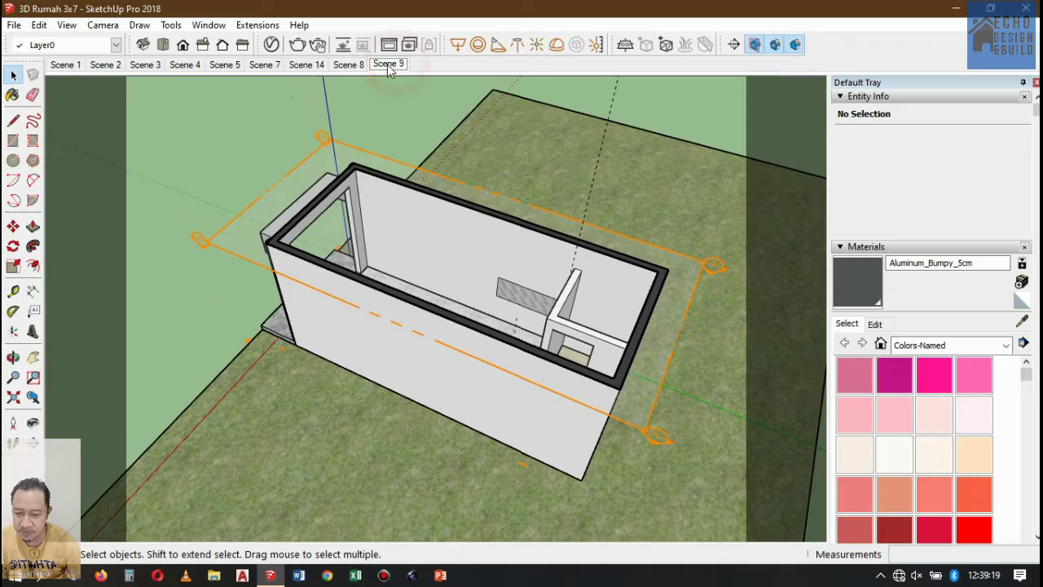
pyautogui.rightClick(349, 64)
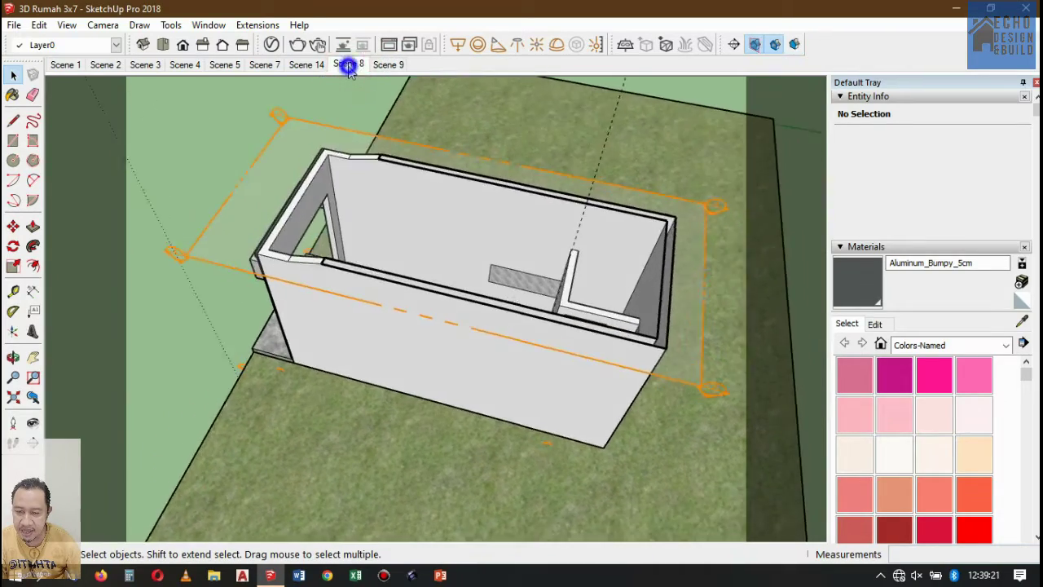
pyautogui.click(409, 92)
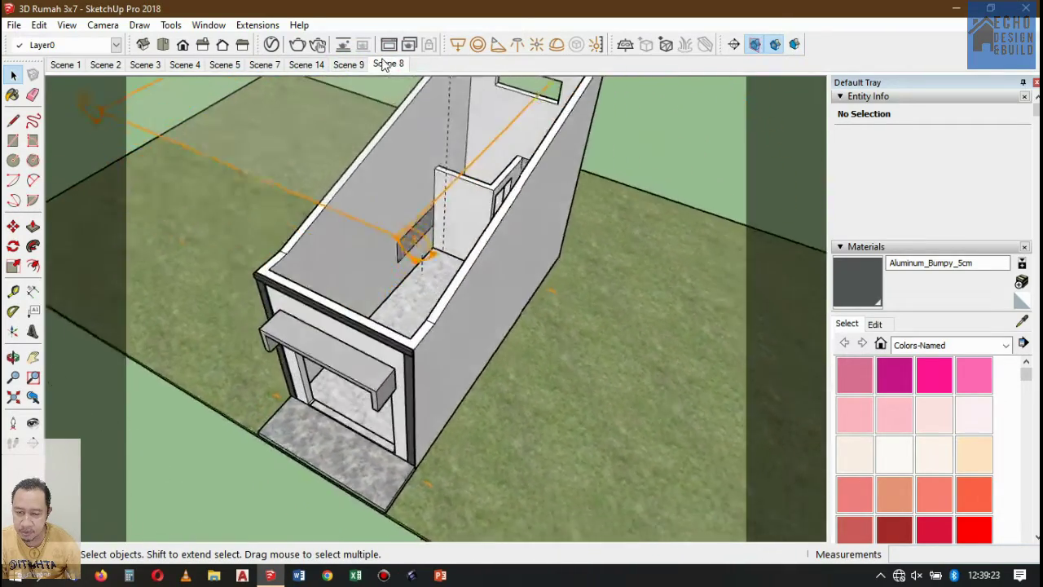
# Step through Scene 14, Scene 9 and Scene 8 to check the transitions in the new scene order
pyautogui.click(347, 65)
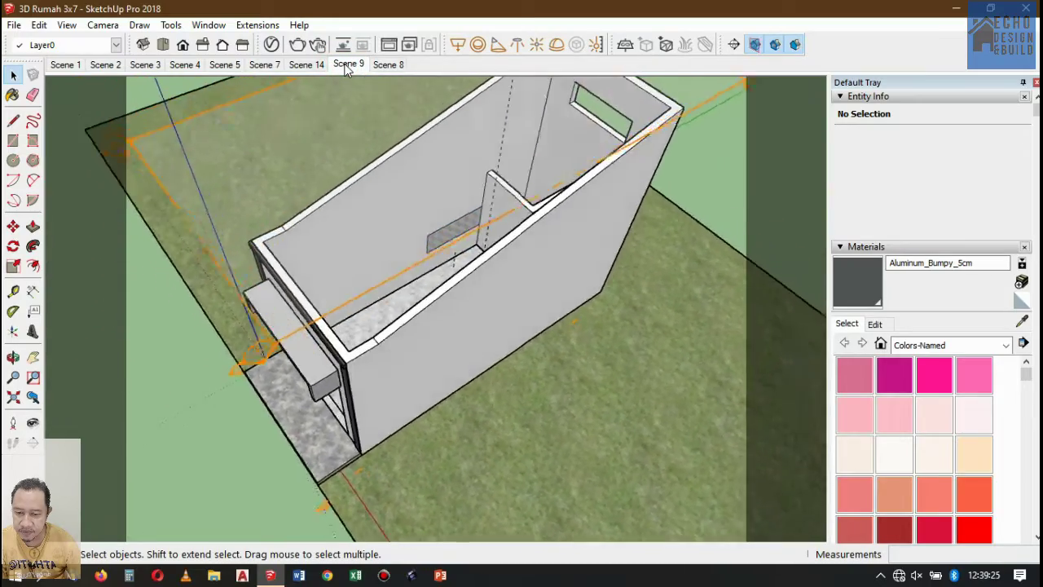
pyautogui.click(307, 65)
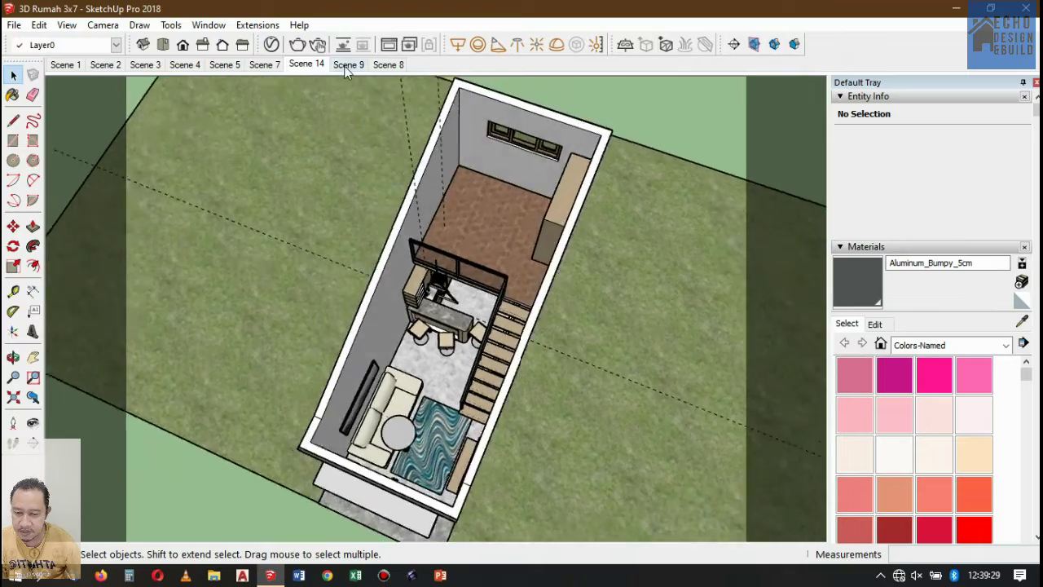
pyautogui.click(346, 64)
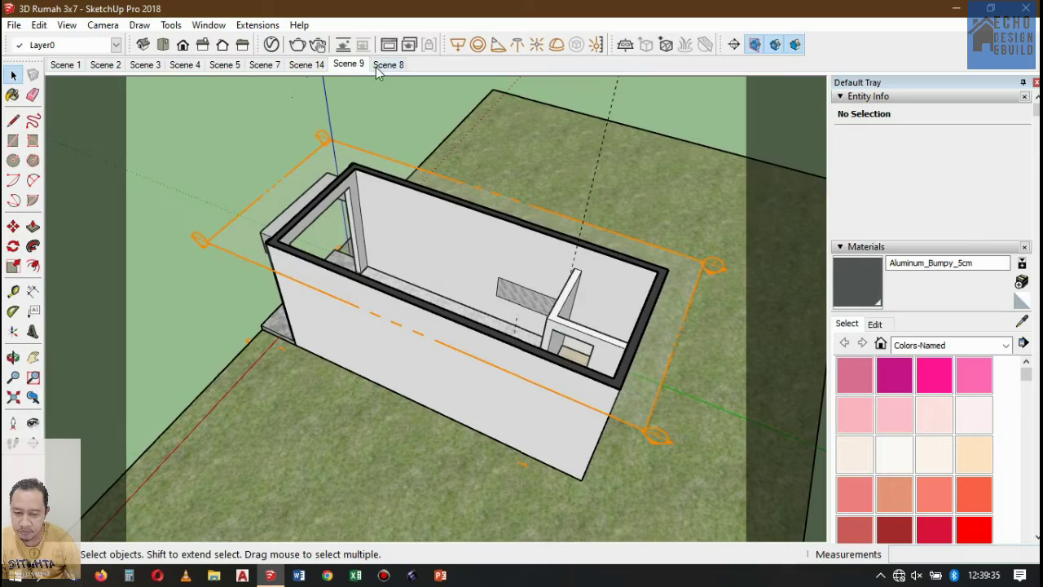
pyautogui.click(380, 65)
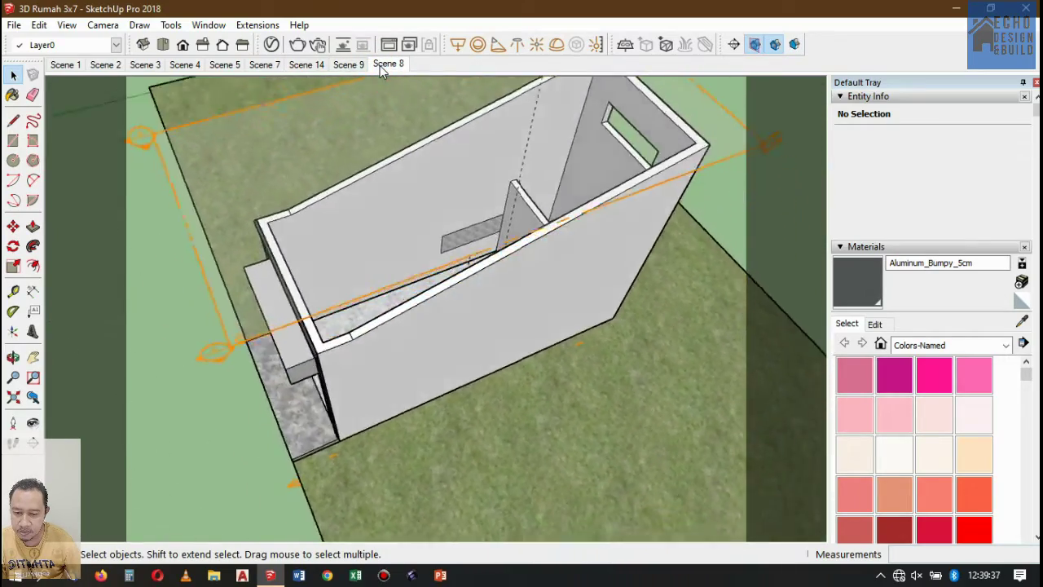
pyautogui.click(356, 67)
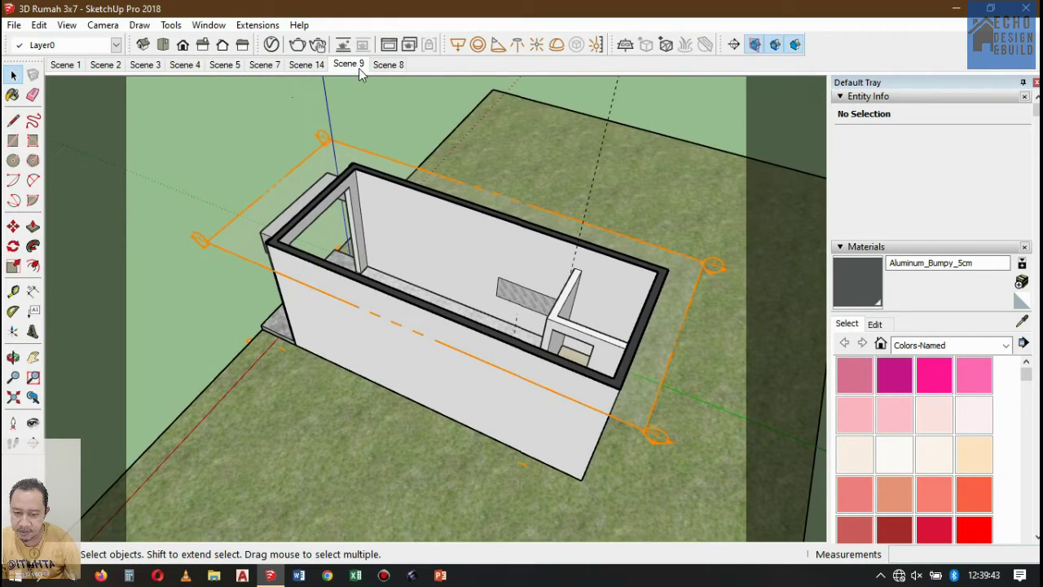
# Recall Scene 8, select the wall group to highlight its section plane, and inspect the cut house from farther away
pyautogui.click(389, 65)
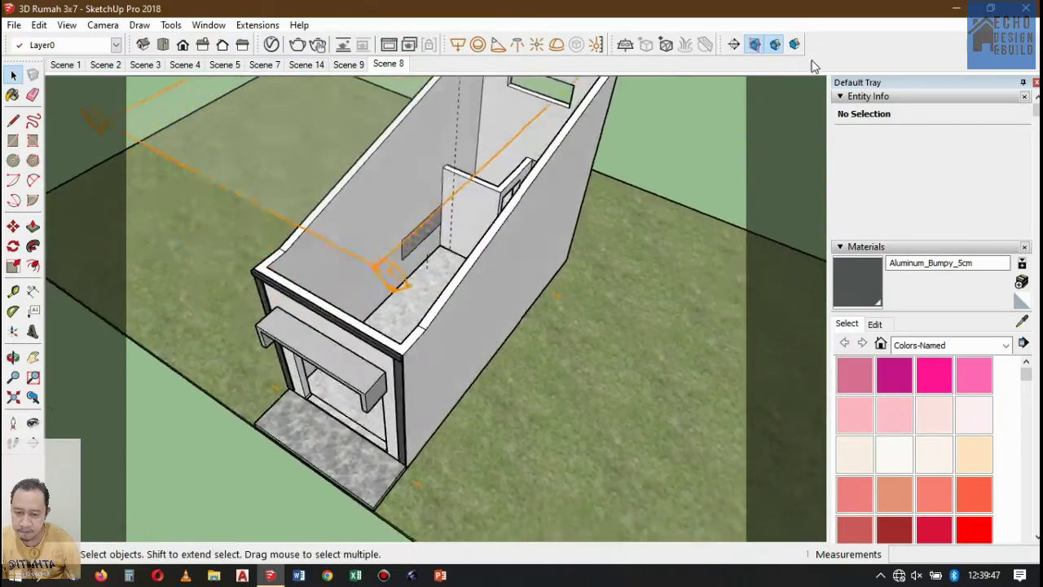
pyautogui.click(582, 134)
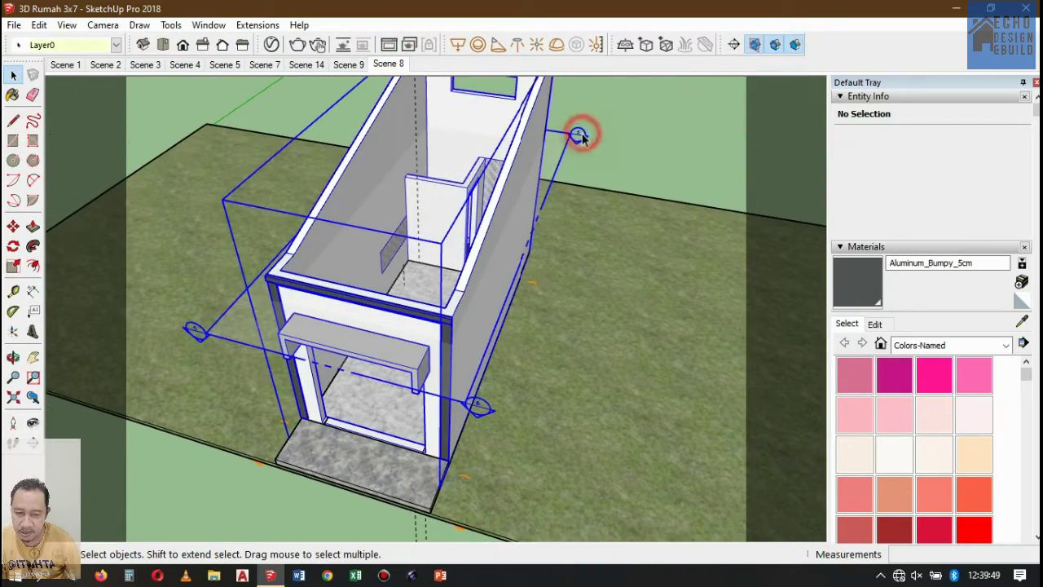
pyautogui.scroll(-2, 506, 206)
pyautogui.scroll(-7, 486, 294)
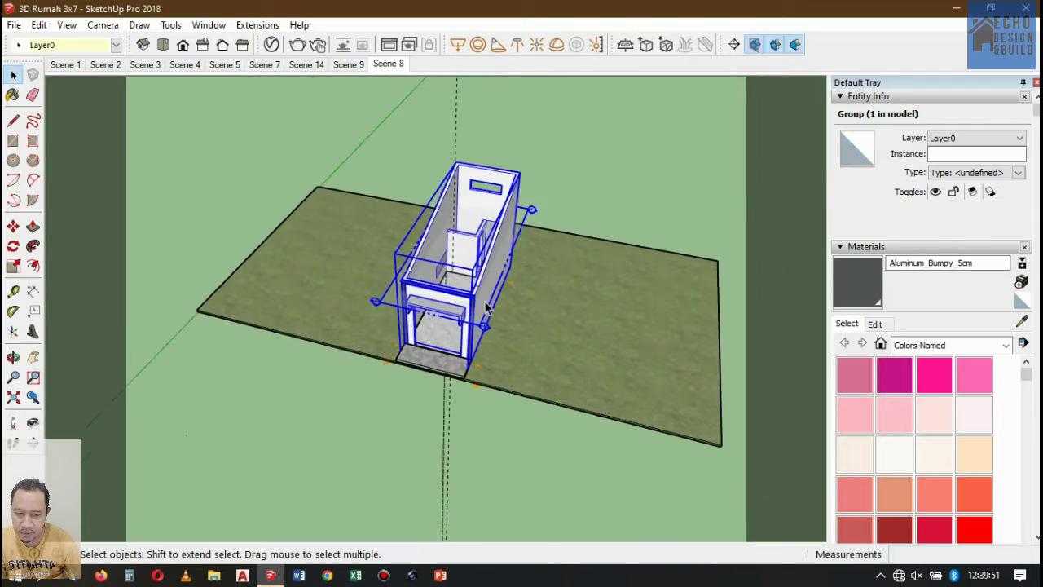
pyautogui.scroll(2, 493, 279)
pyautogui.click(567, 158)
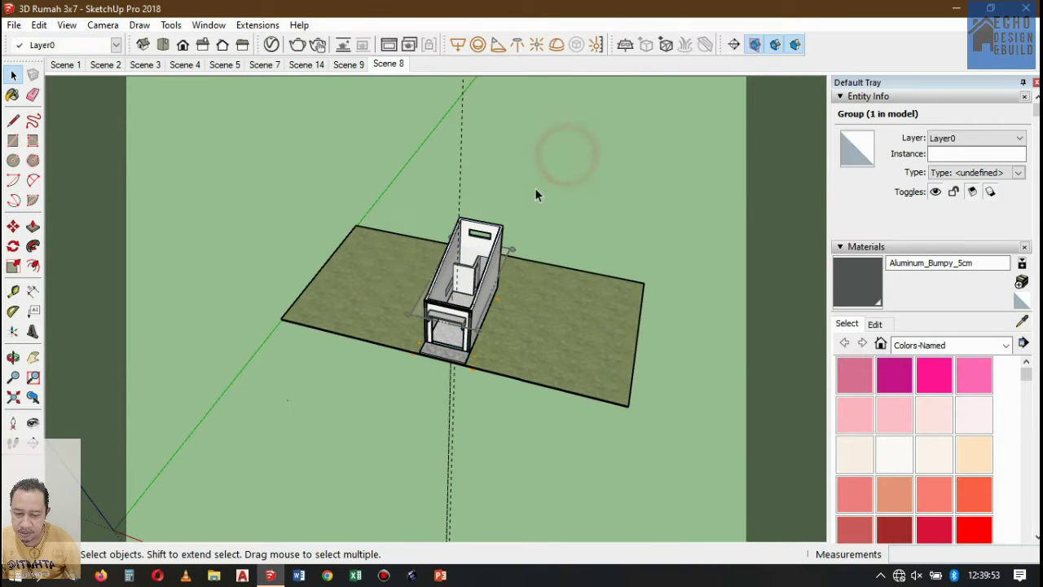
pyautogui.scroll(4, 517, 244)
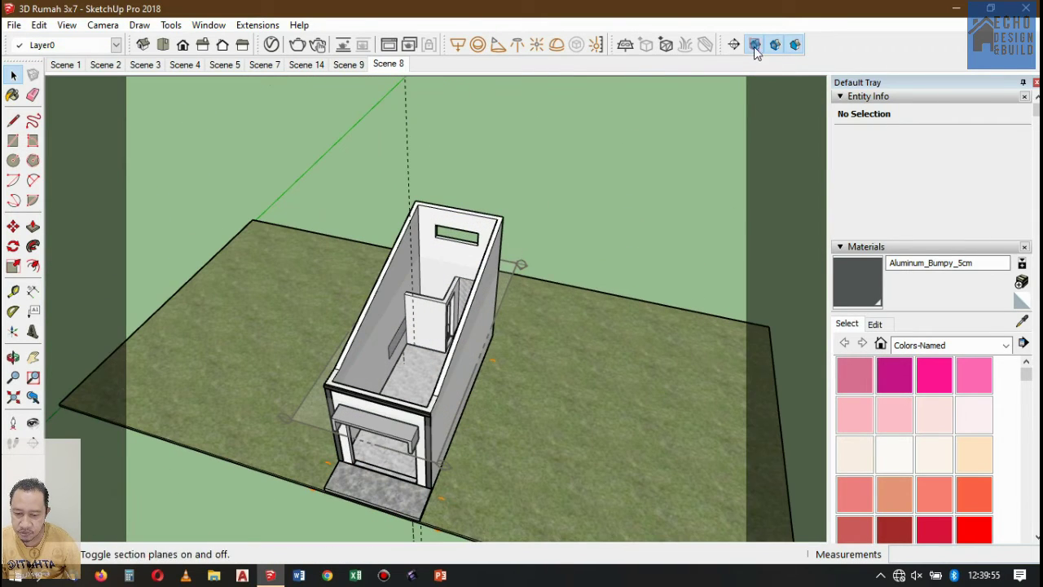
pyautogui.click(737, 45)
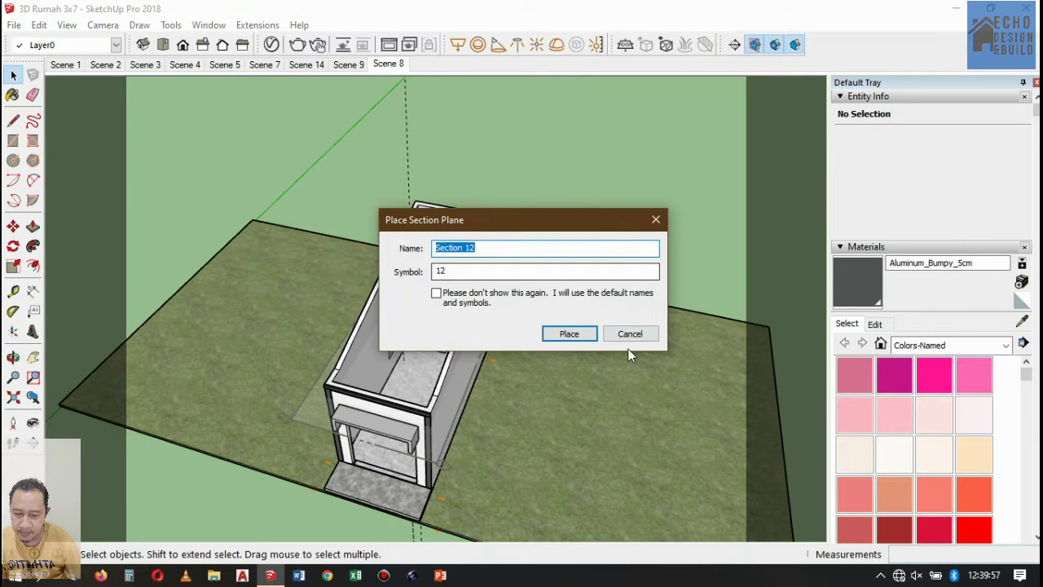
pyautogui.click(629, 332)
pyautogui.scroll(2, 535, 257)
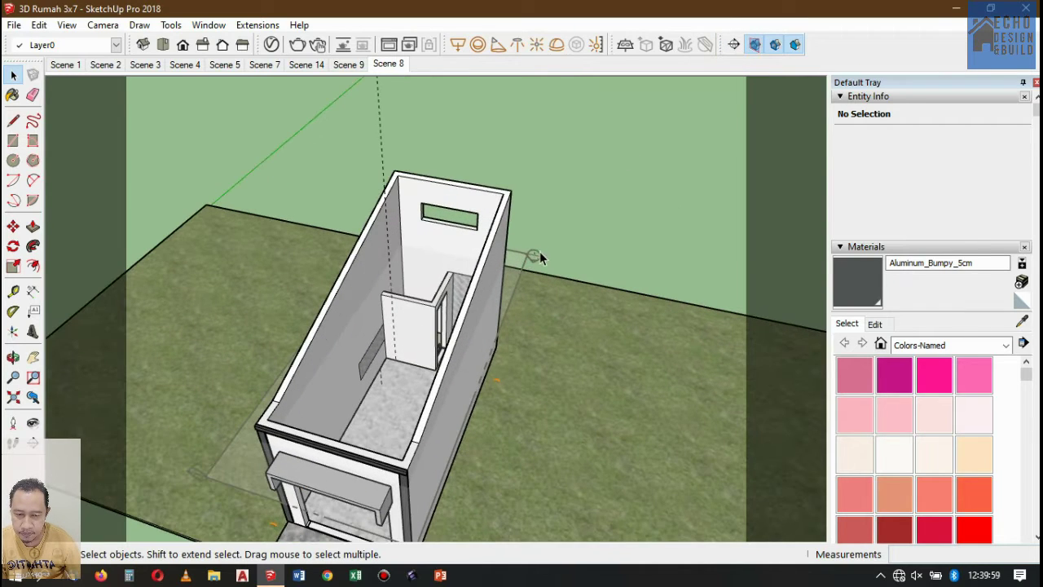
pyautogui.scroll(1, 538, 257)
pyautogui.scroll(-3, 519, 235)
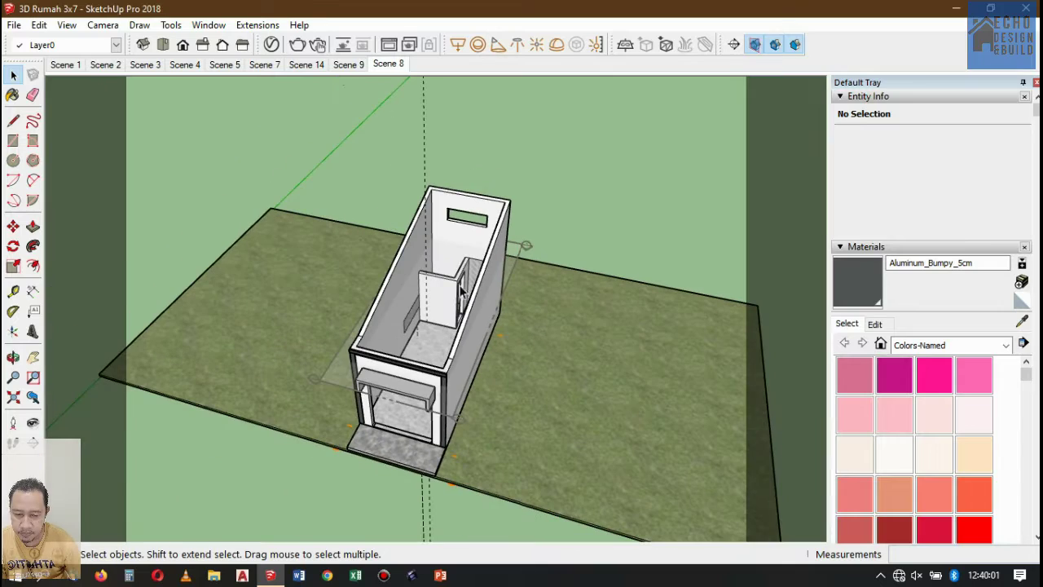
# Recall Scene 14 and reorder the scenes so that it comes last, after Scene 8
pyautogui.click(312, 64)
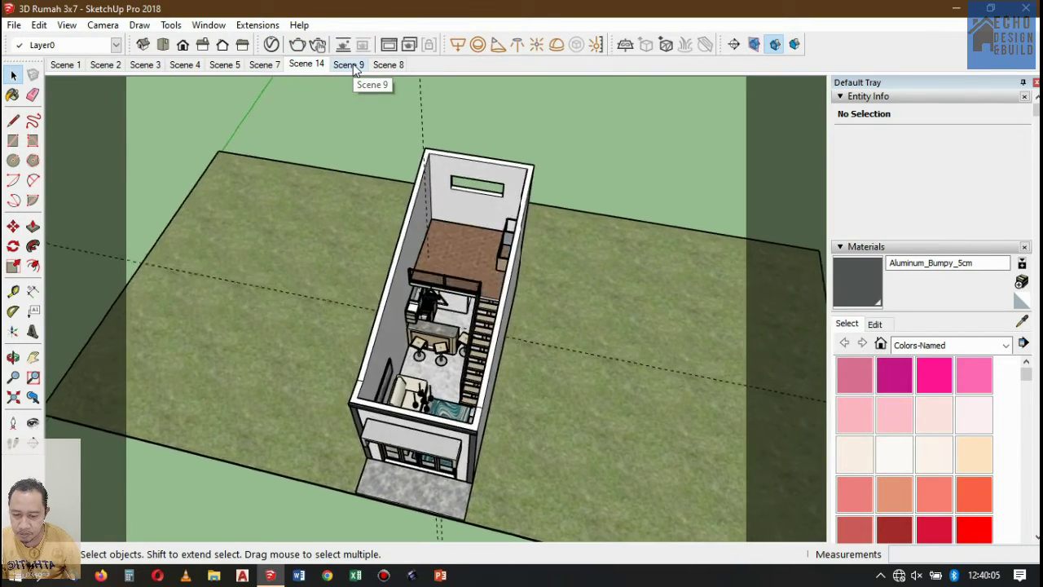
pyautogui.rightClick(310, 70)
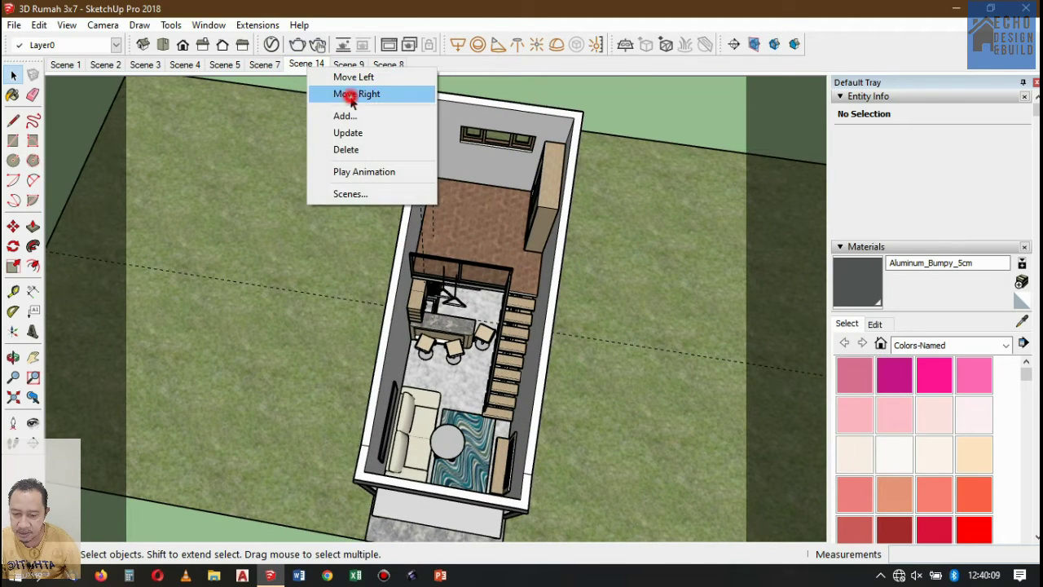
pyautogui.click(361, 93)
pyautogui.rightClick(343, 66)
pyautogui.click(368, 88)
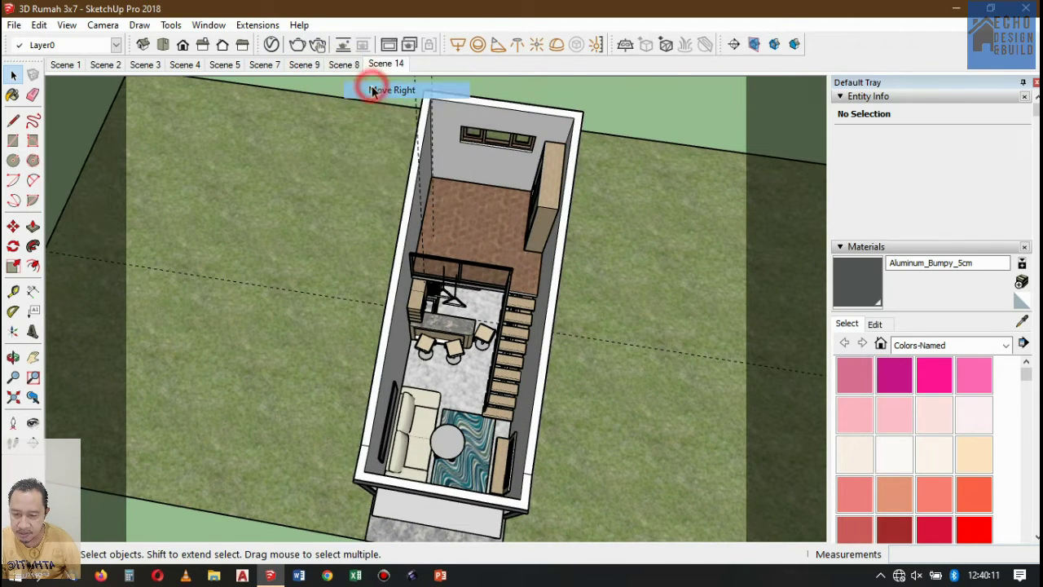
# Step through Scene 7, Scene 9, Scene 8 and Scene 14 to check the section transitions in the new order
pyautogui.click(307, 65)
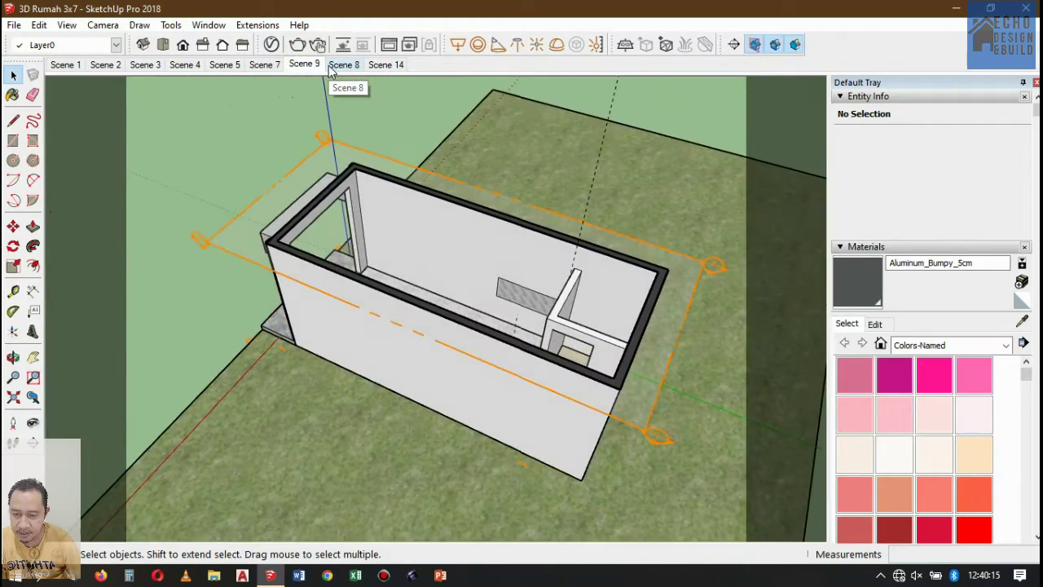
pyautogui.click(756, 45)
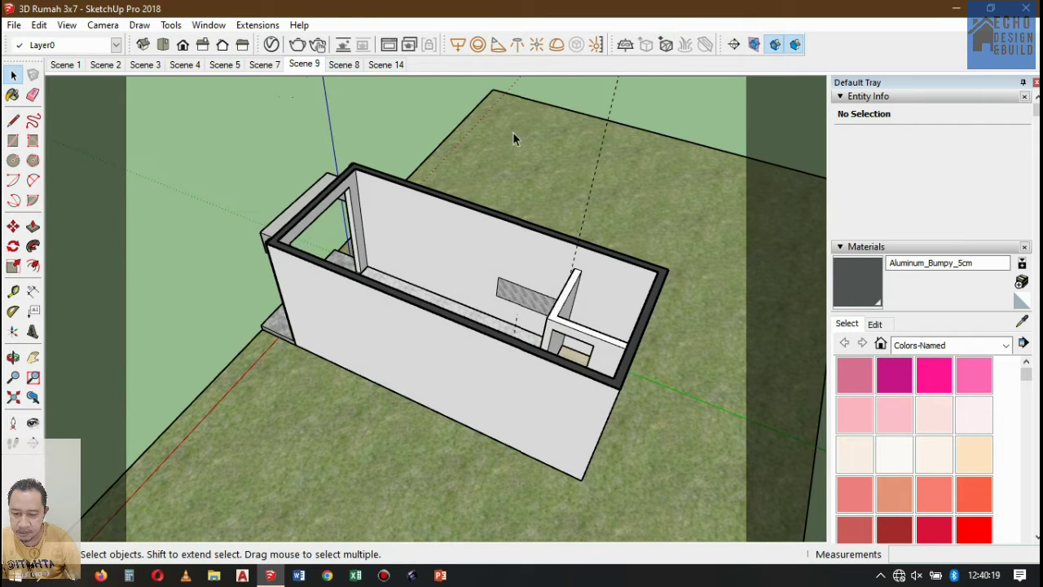
pyautogui.click(265, 65)
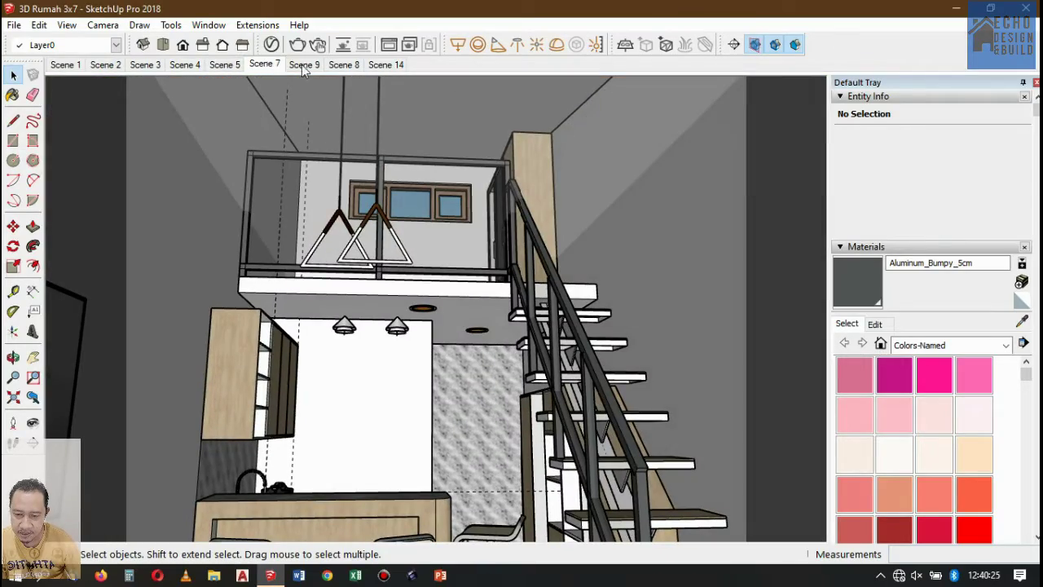
pyautogui.click(304, 66)
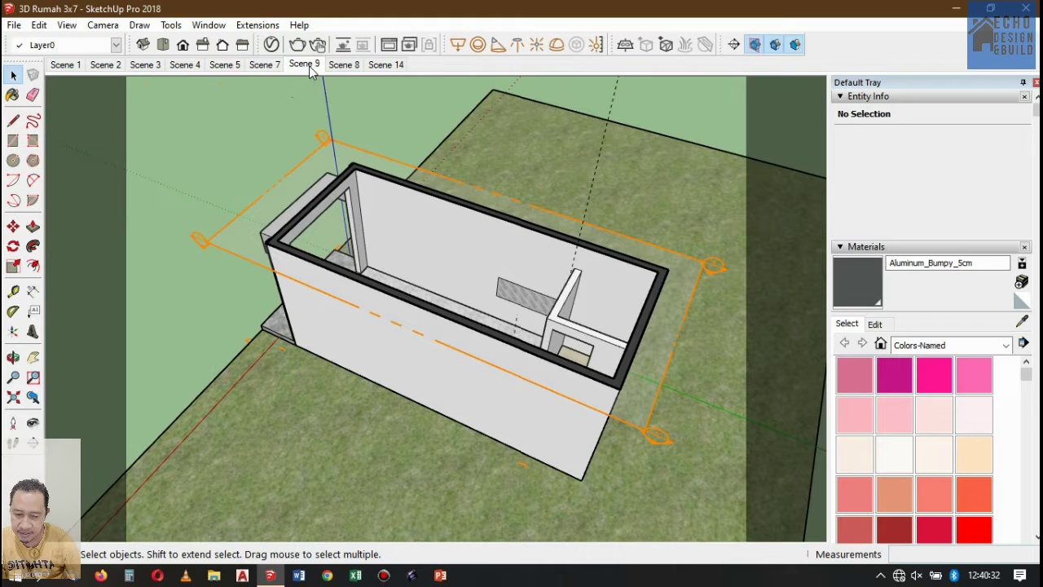
pyautogui.click(350, 69)
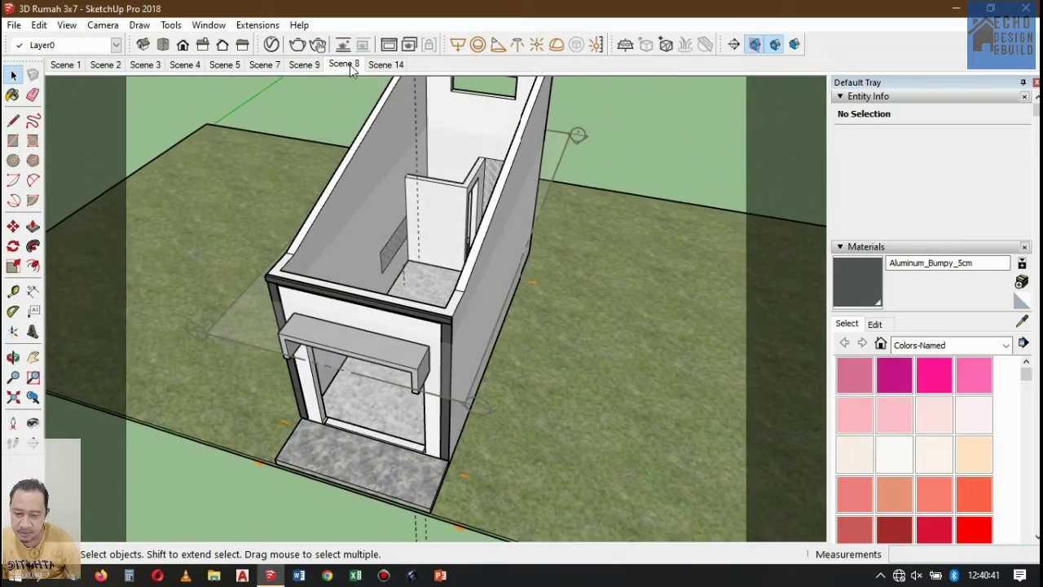
pyautogui.click(381, 69)
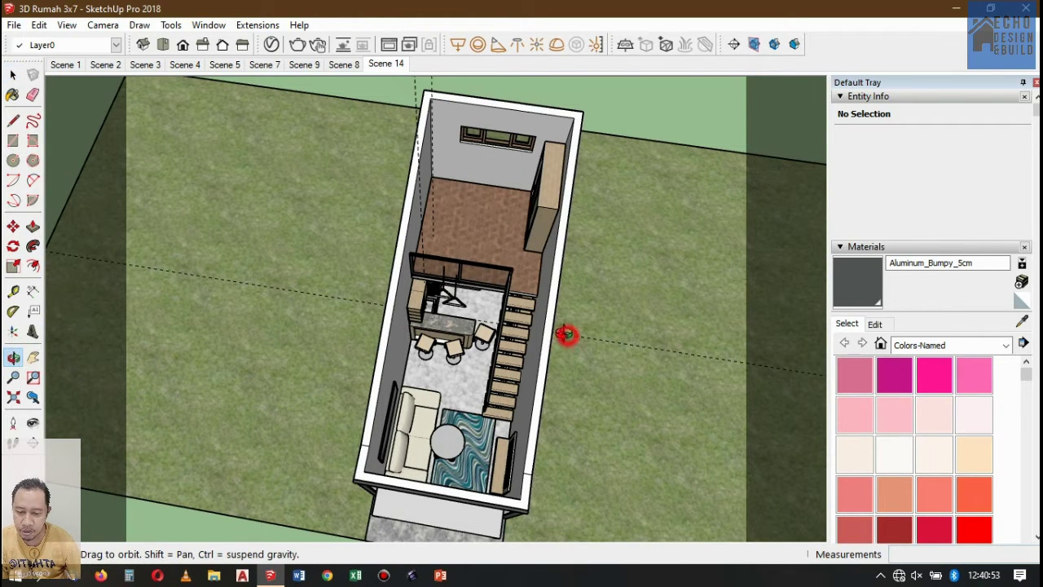
# Examine the furnished cut of Scene 14 from several angles, and step back through Scene 8 and Scene 9
pyautogui.moveTo(566, 332); pyautogui.dragTo(423, 221)
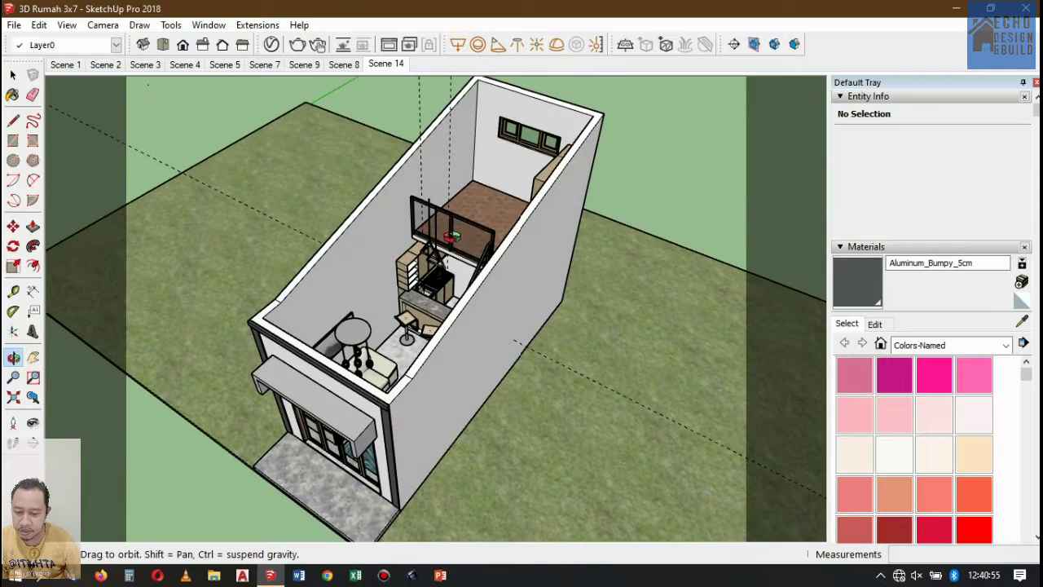
pyautogui.moveTo(417, 290); pyautogui.dragTo(464, 296)
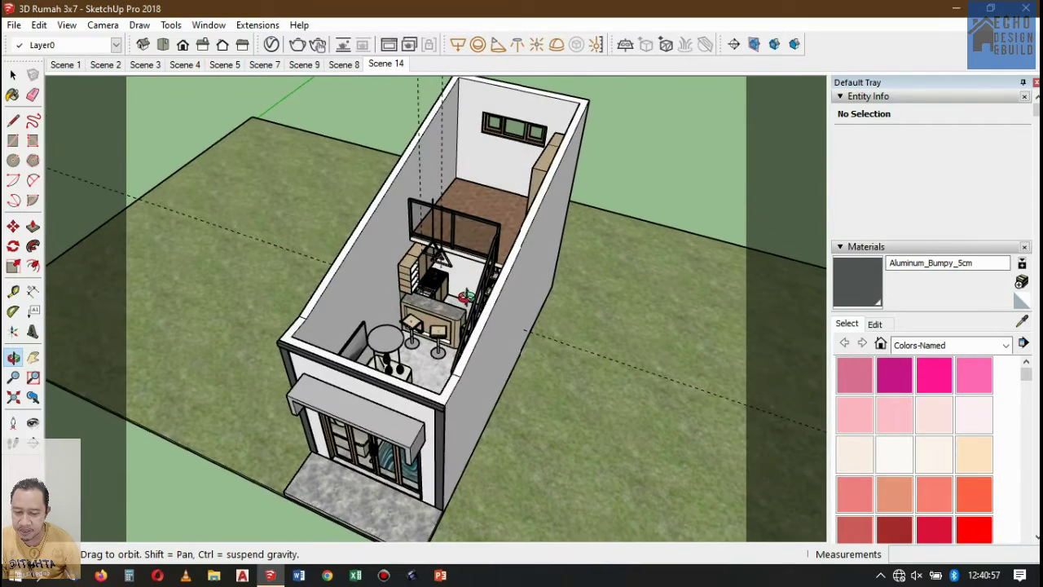
pyautogui.scroll(-2, 507, 368)
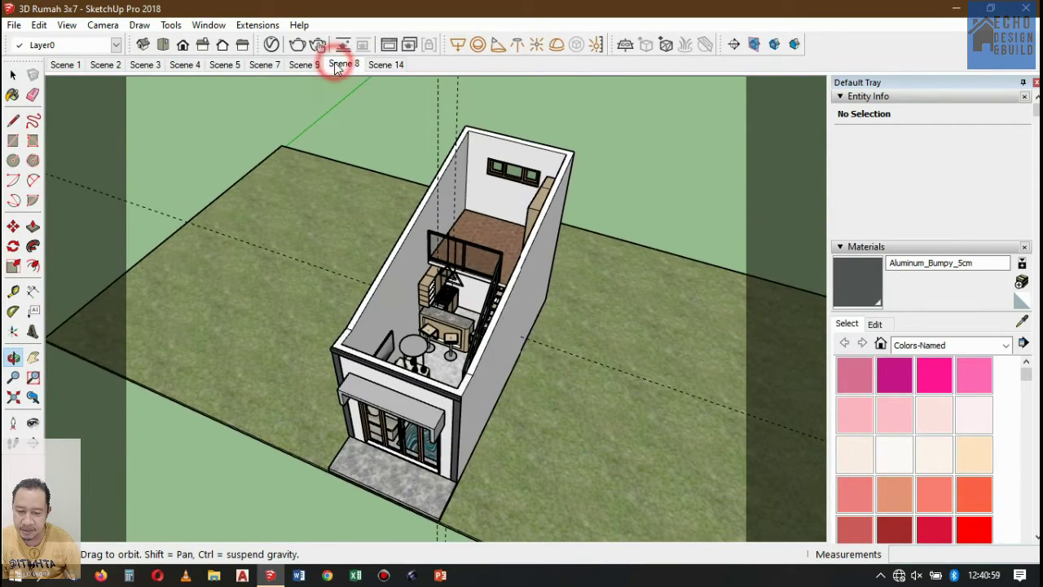
pyautogui.click(337, 65)
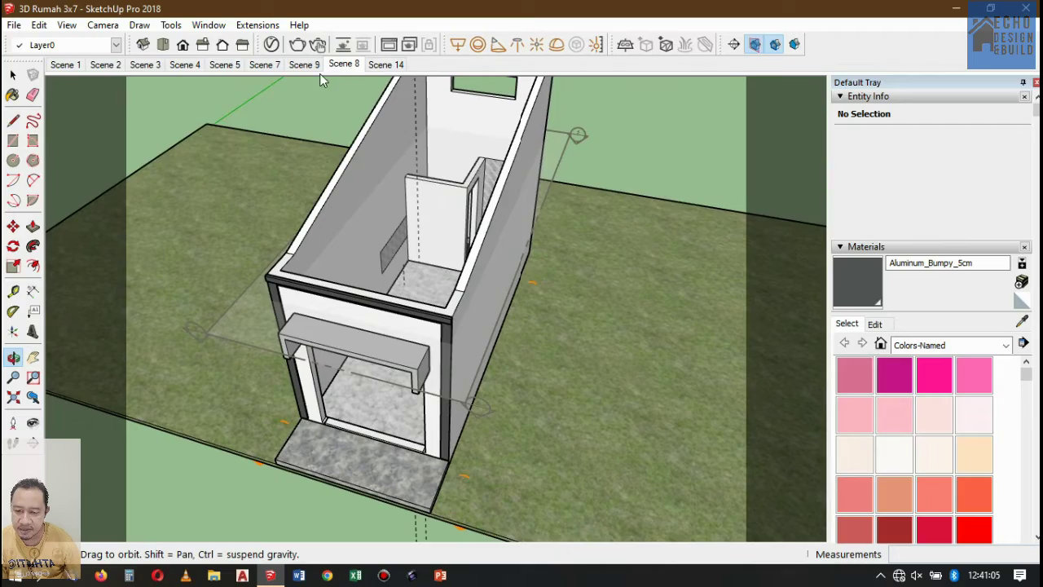
pyautogui.click(301, 68)
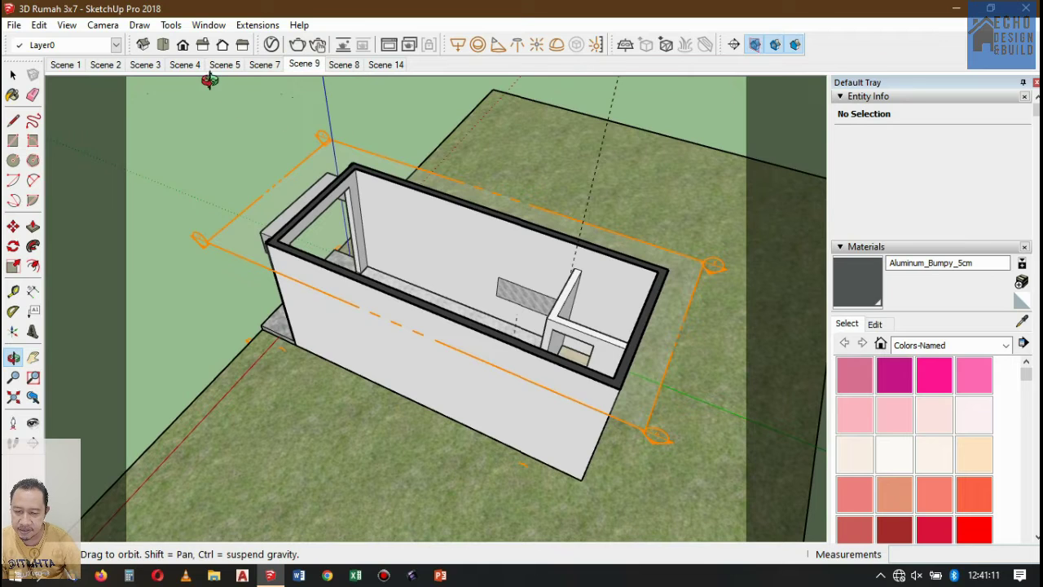
# Unhide all hidden geometry in the model while in Scene 9
pyautogui.click(47, 26)
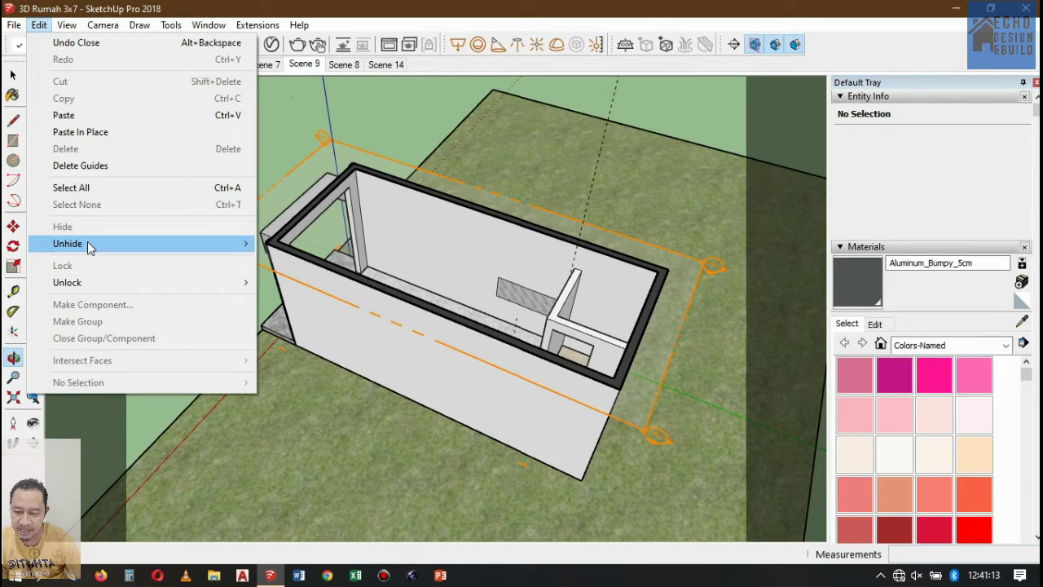
pyautogui.moveTo(89, 247)
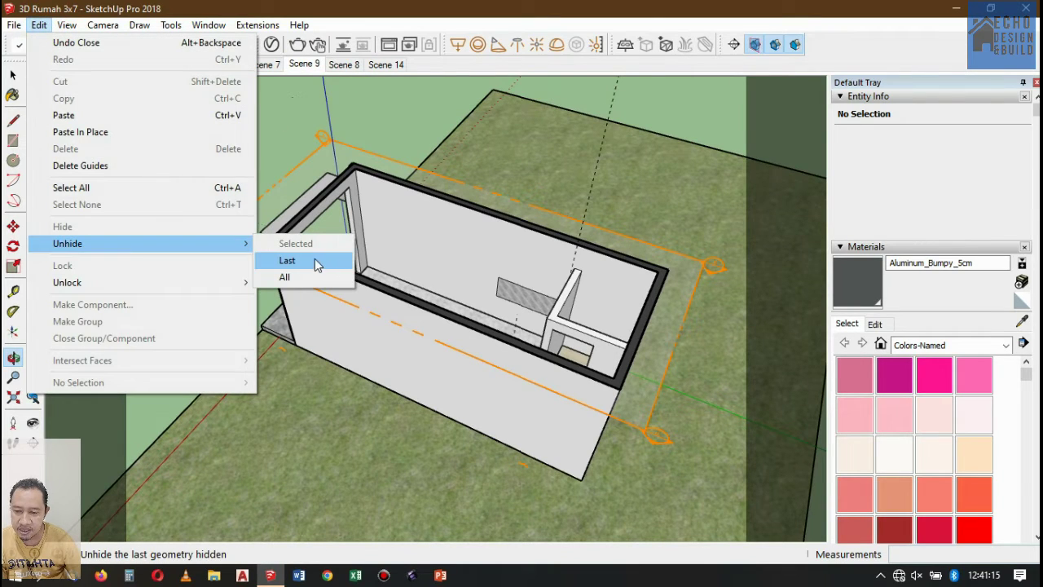
pyautogui.click(285, 277)
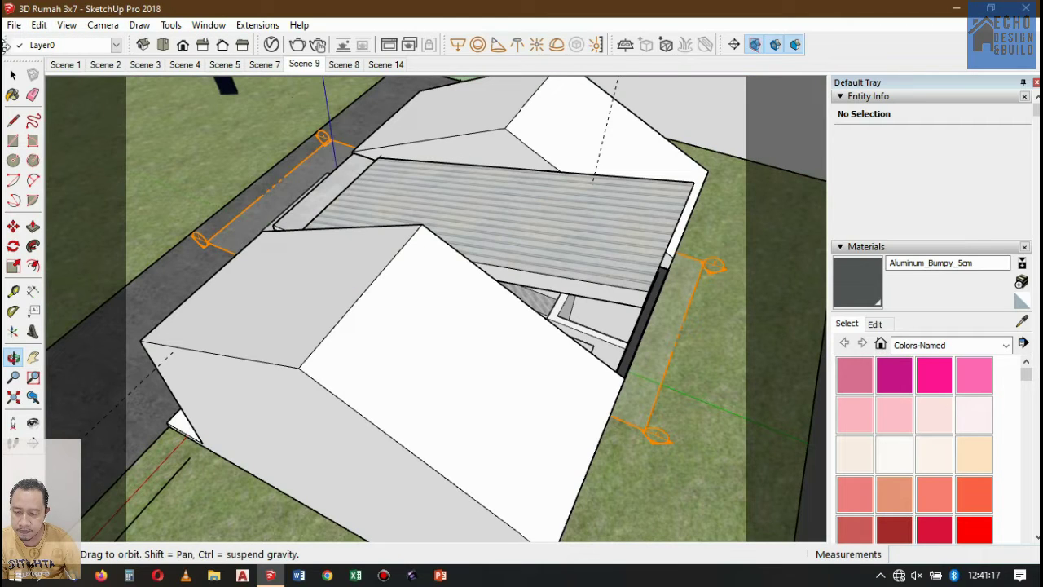
# Hide the neighbouring buildings group, the sloped roof and the roof slab over the front of the house
pyautogui.click(13, 74)
pyautogui.rightClick(577, 127)
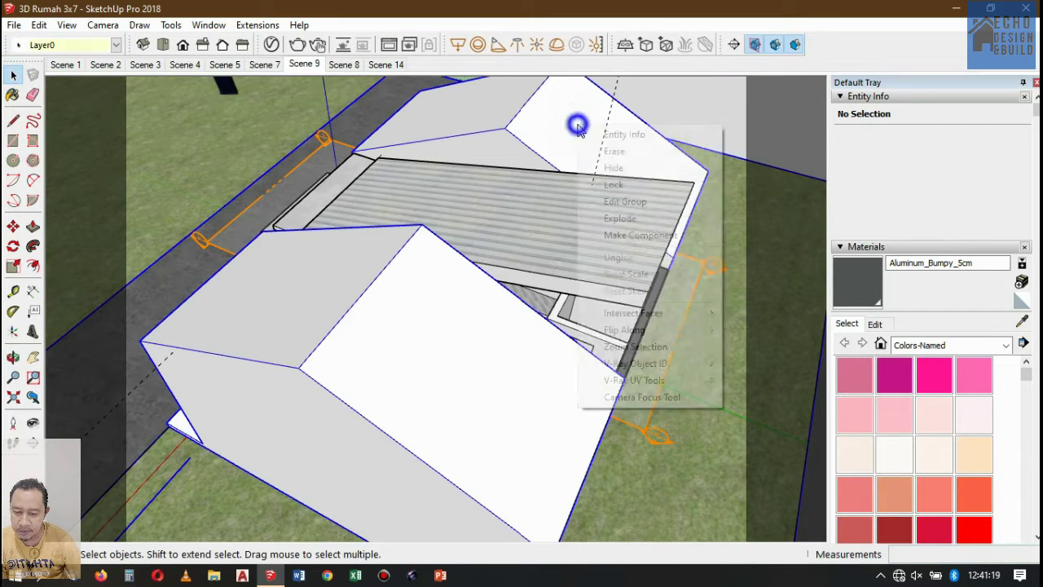
pyautogui.click(626, 168)
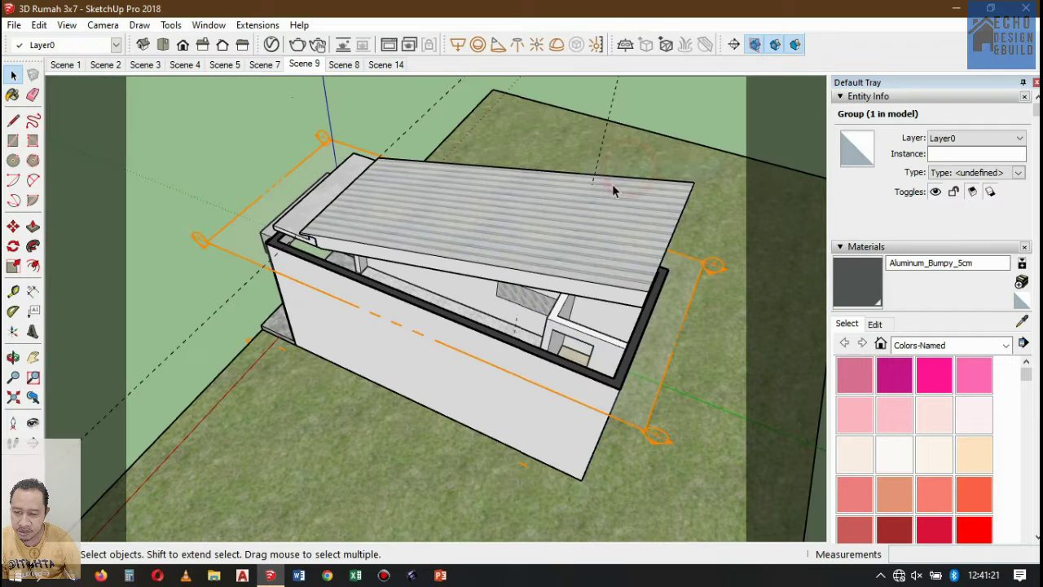
pyautogui.rightClick(570, 214)
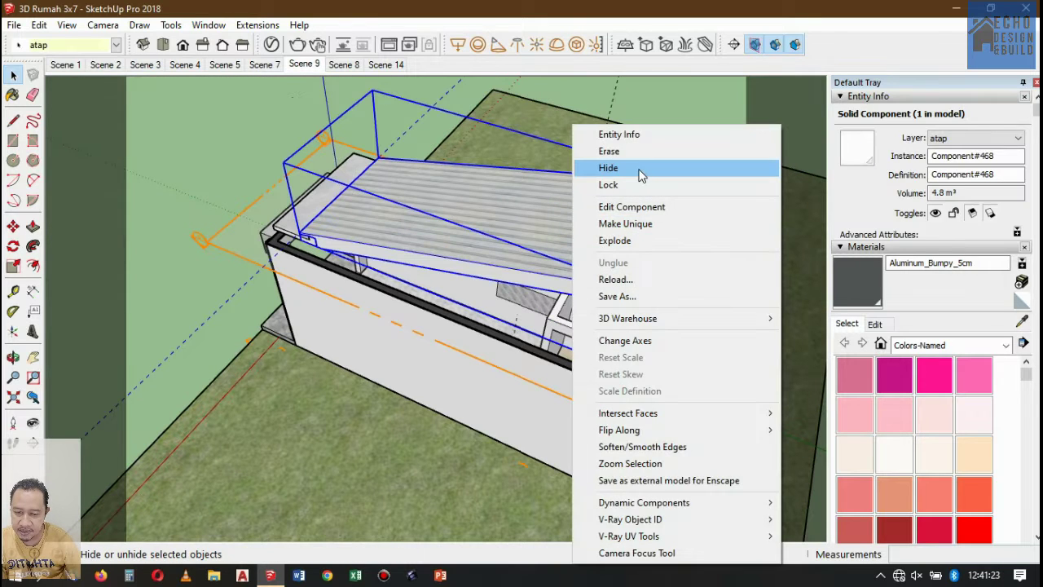
pyautogui.click(637, 171)
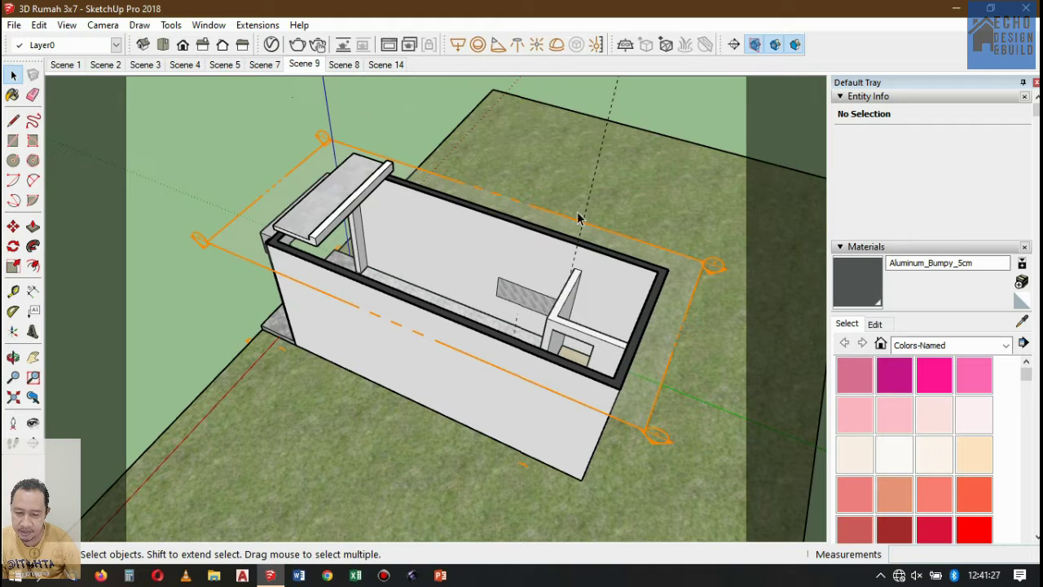
pyautogui.rightClick(345, 187)
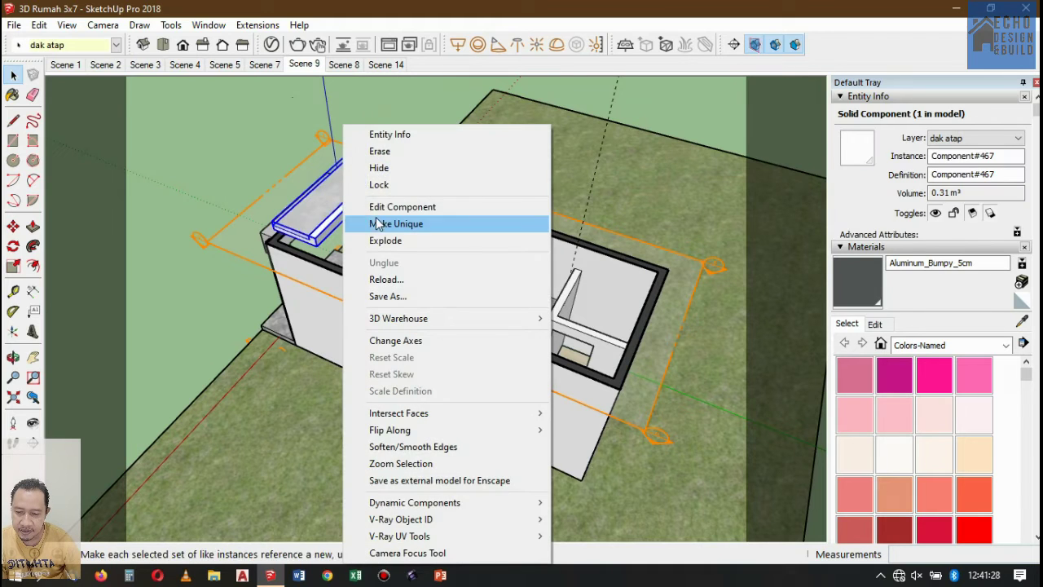
pyautogui.click(377, 168)
pyautogui.click(641, 275)
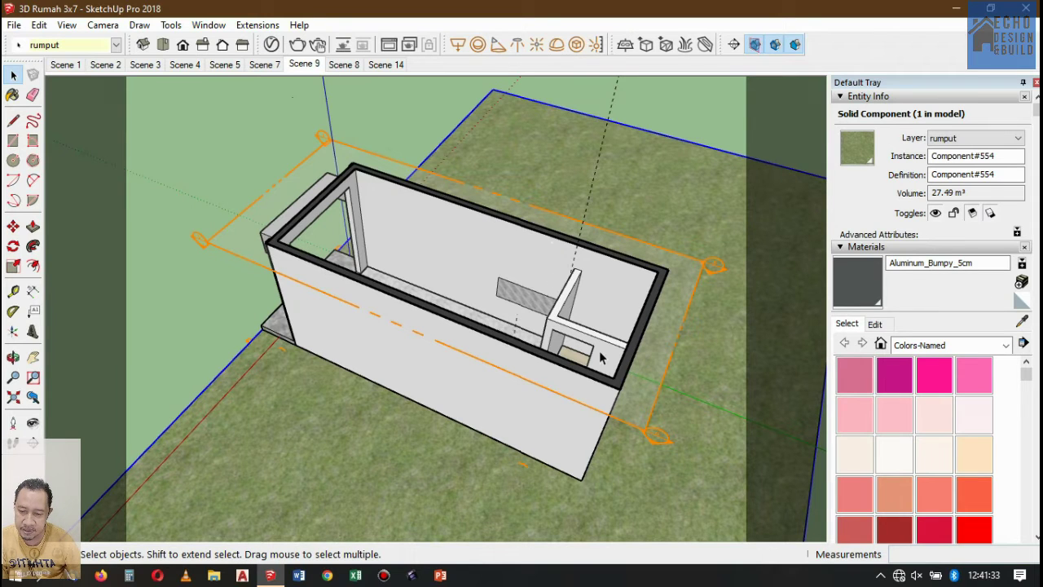
# Recall Scene 8, select the wall group, and compare its section cut between Scene 14 and Scene 8
pyautogui.click(340, 67)
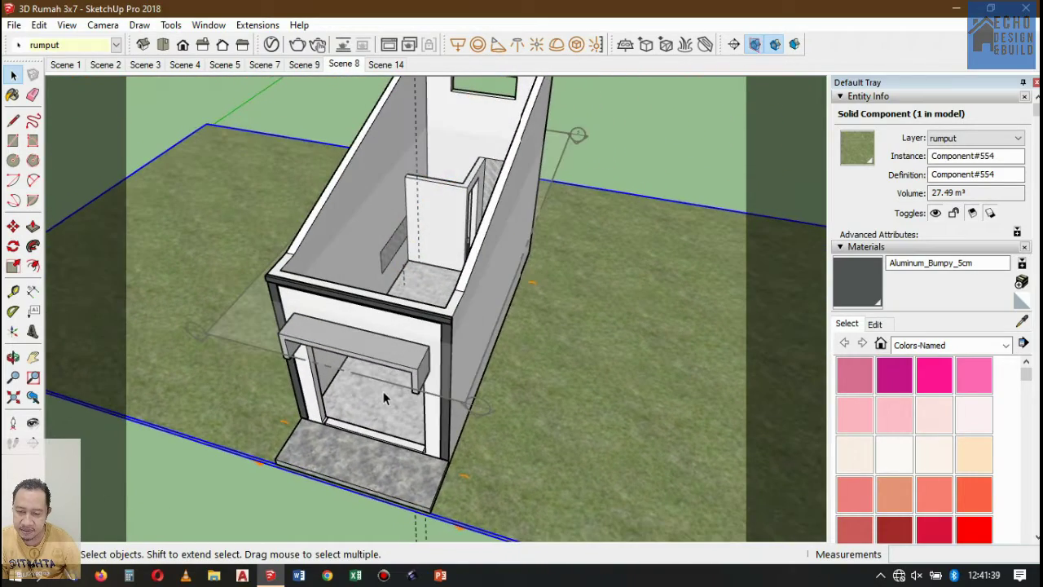
pyautogui.click(458, 403)
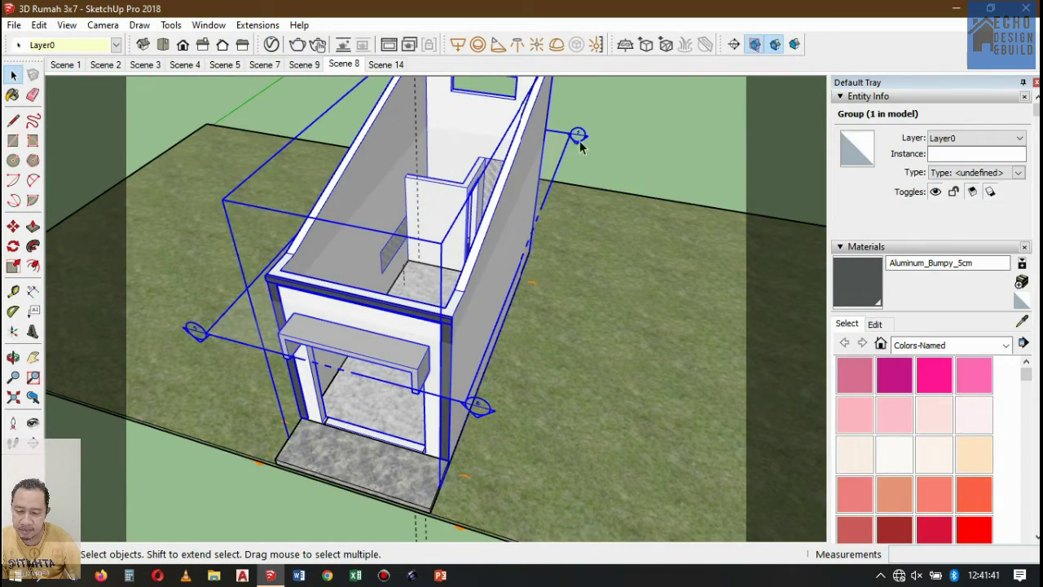
pyautogui.click(386, 64)
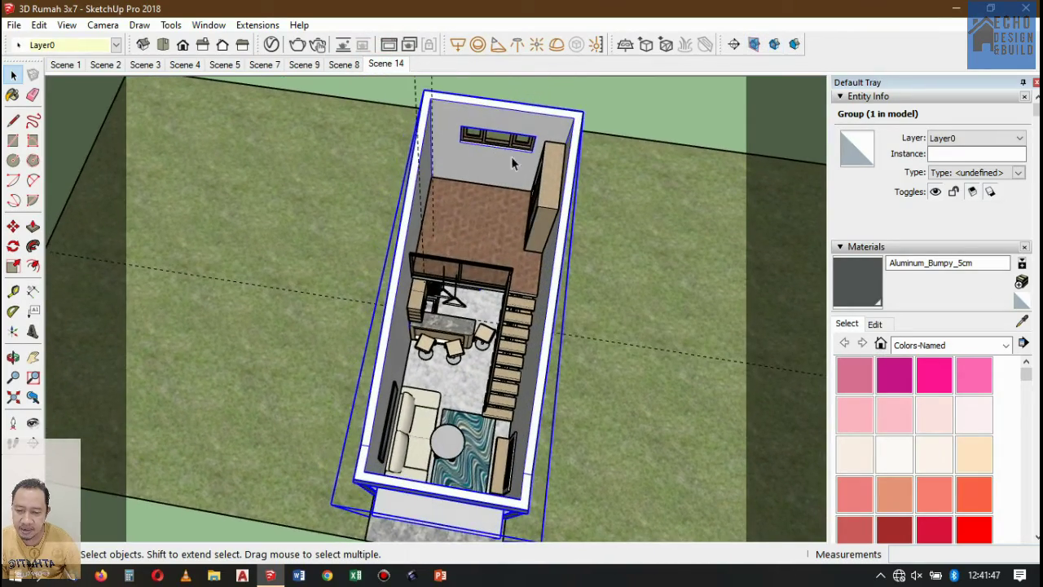
pyautogui.click(344, 65)
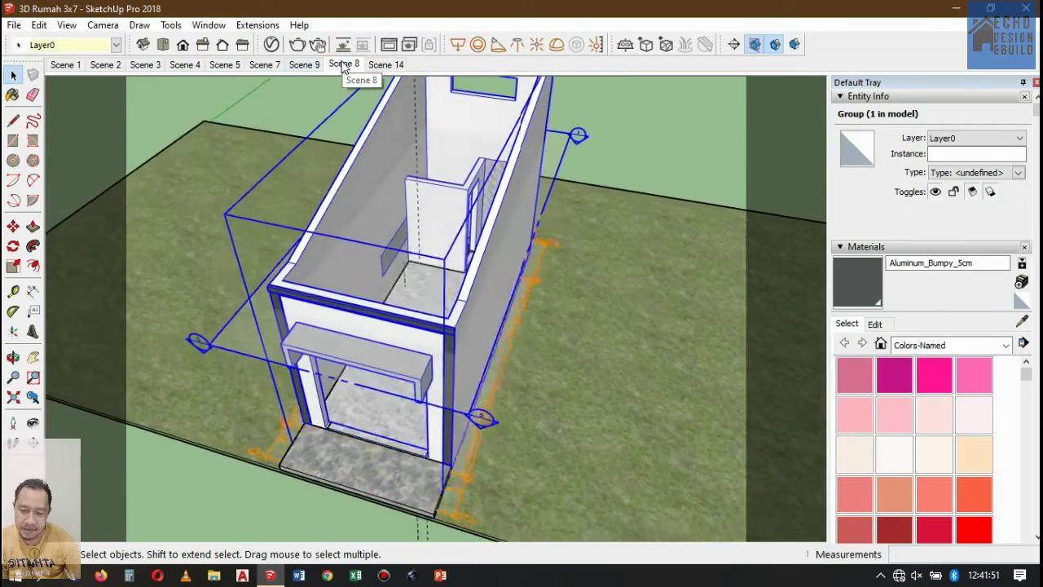
# Reorder the scenes so Scene 9 follows Scene 8, and preview the transition from Scene 8 to Scene 9
pyautogui.click(305, 65)
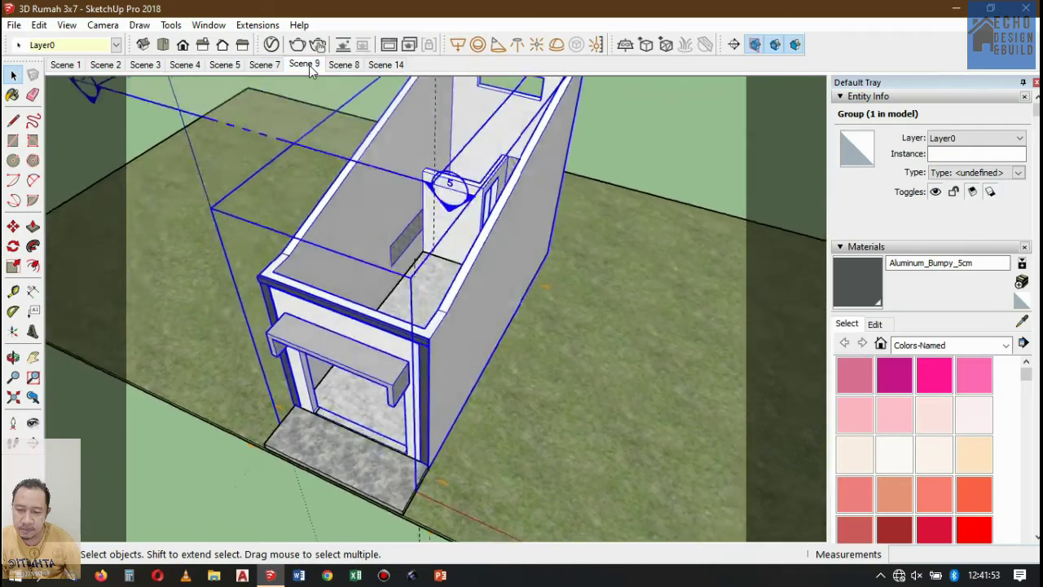
pyautogui.rightClick(305, 65)
pyautogui.click(349, 92)
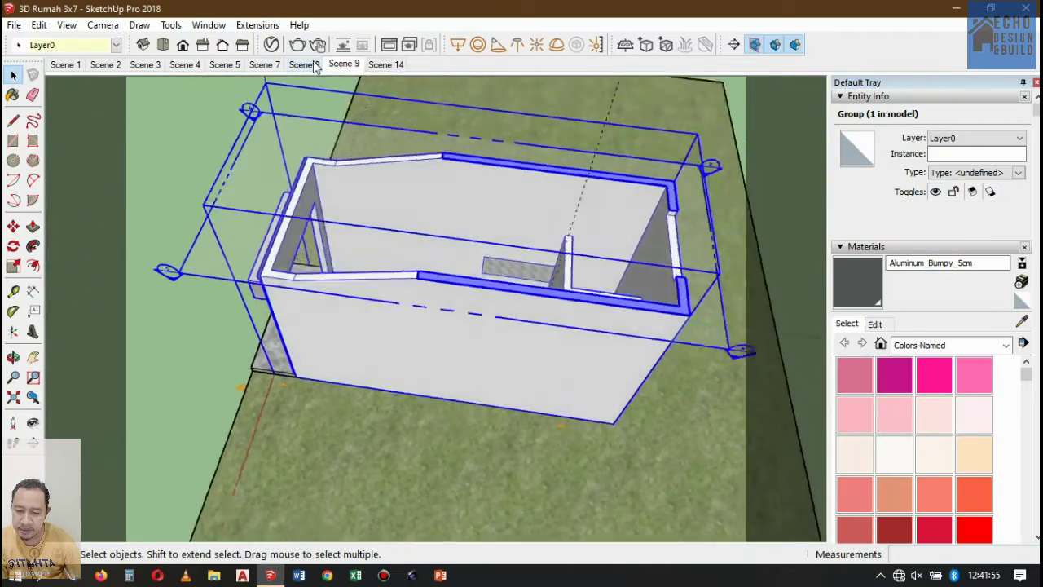
pyautogui.click(316, 66)
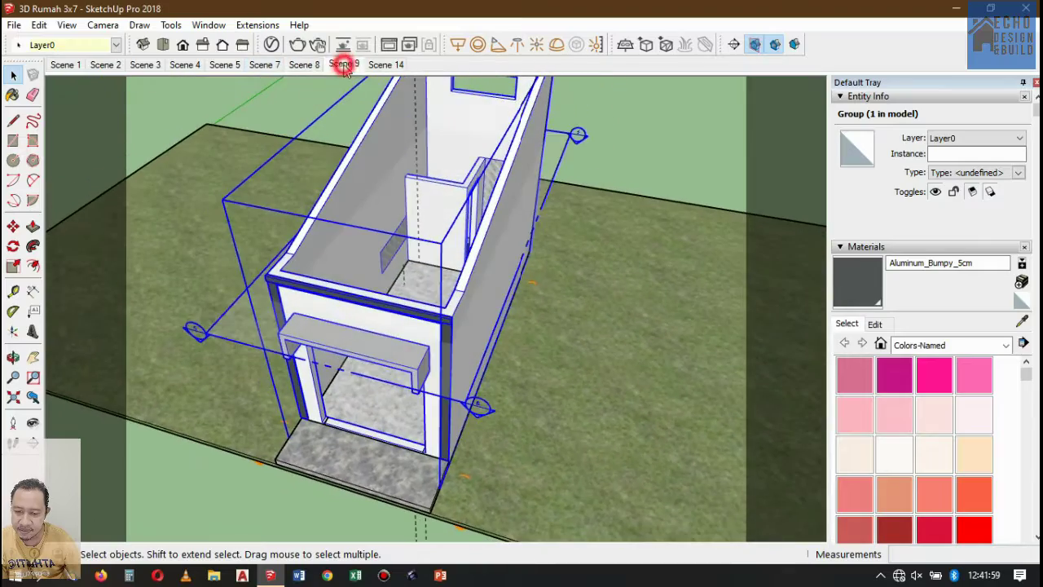
pyautogui.click(343, 65)
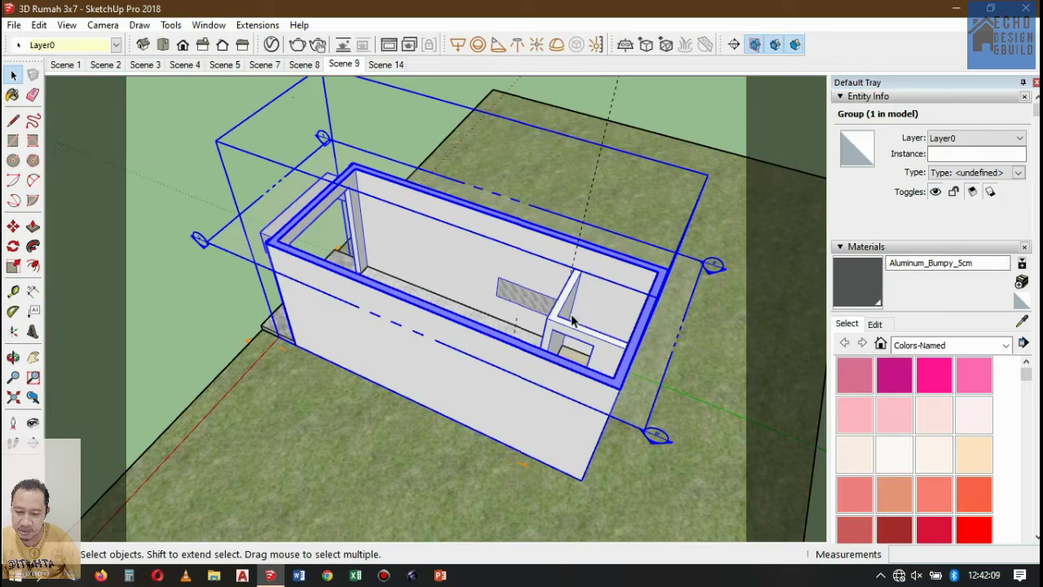
# Recall Scene 14, turn the view to an oblique angle from the front of the house, and open the wall group for editing
pyautogui.click(385, 65)
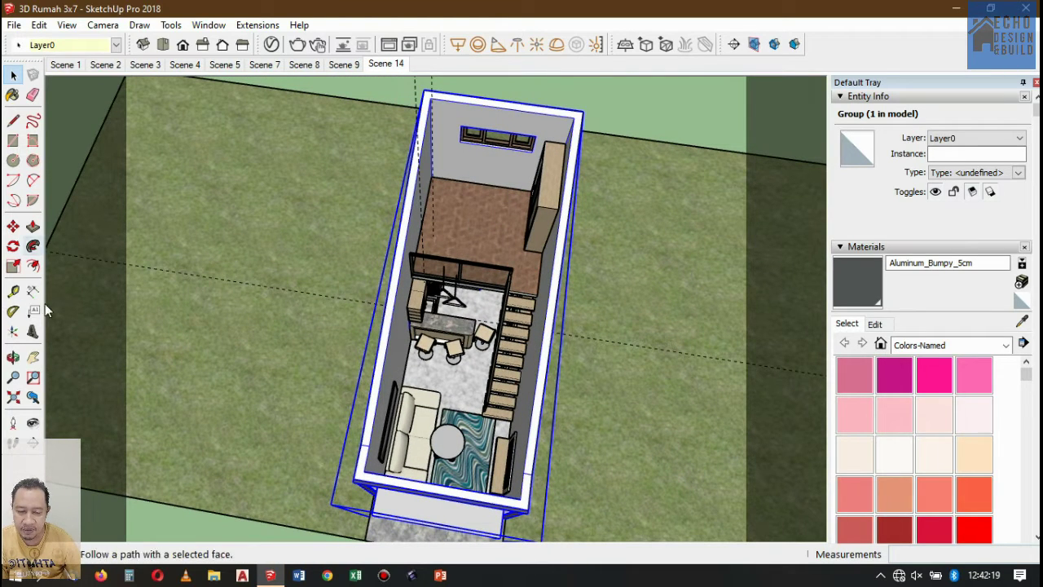
pyautogui.click(13, 357)
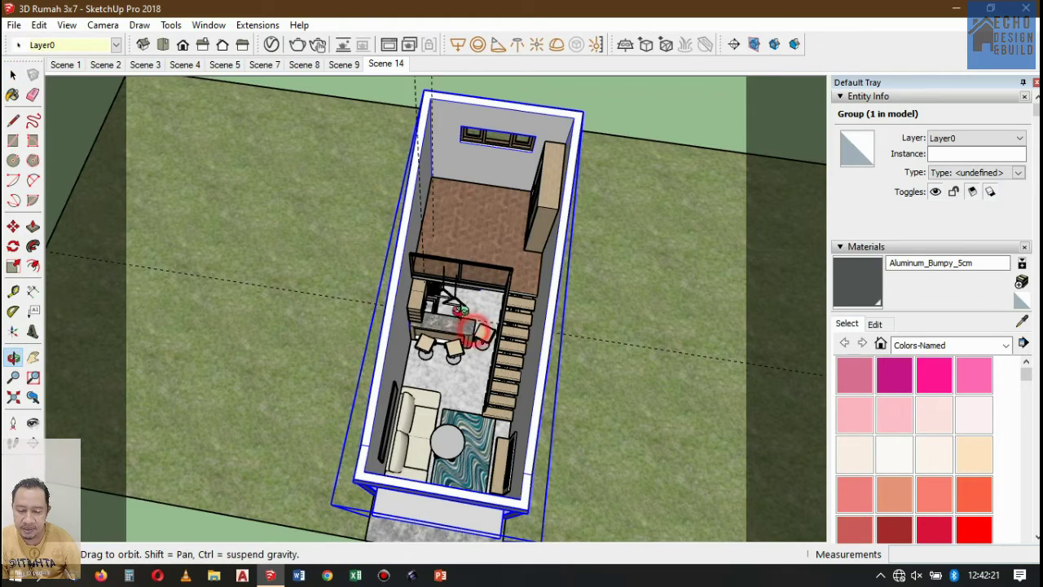
pyautogui.moveTo(472, 328); pyautogui.dragTo(403, 237)
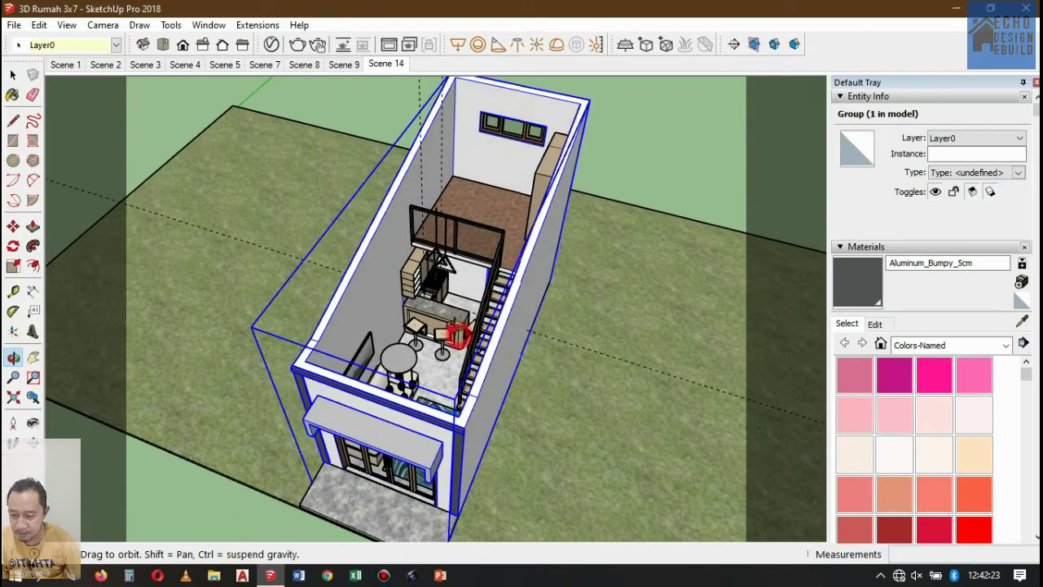
pyautogui.moveTo(458, 334); pyautogui.dragTo(337, 412)
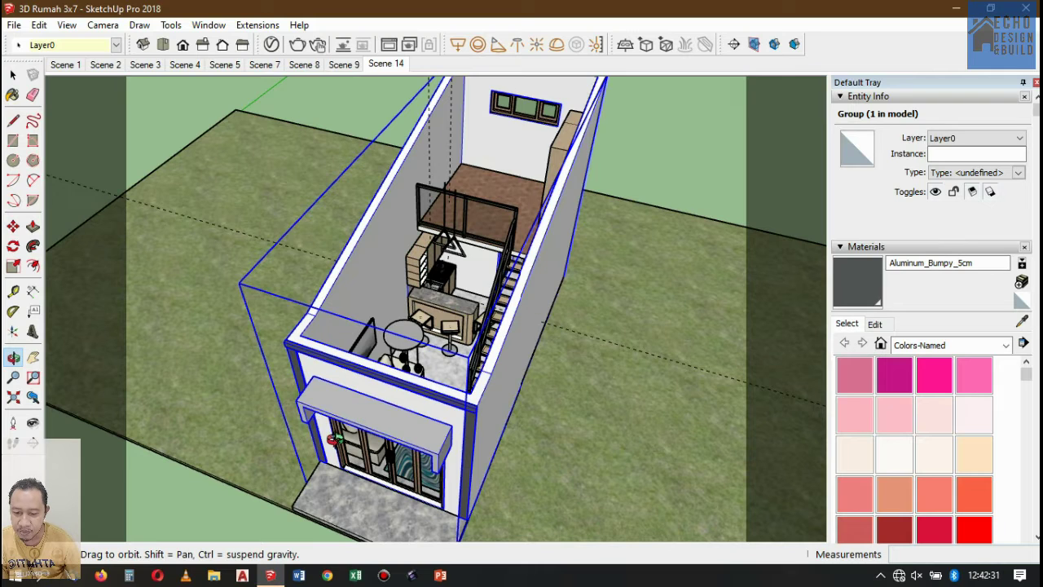
pyautogui.scroll(-1, 388, 370)
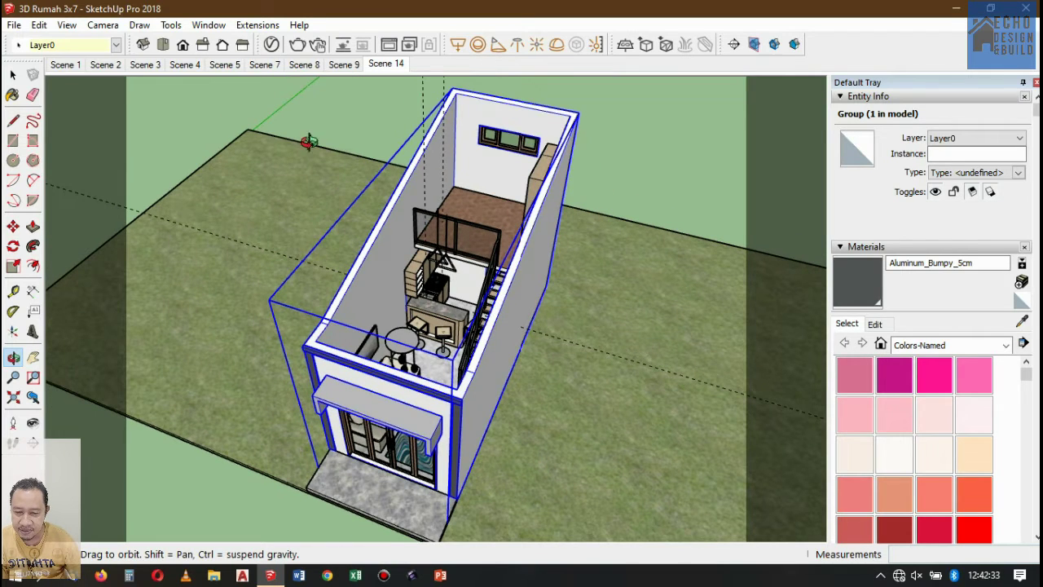
pyautogui.click(13, 74)
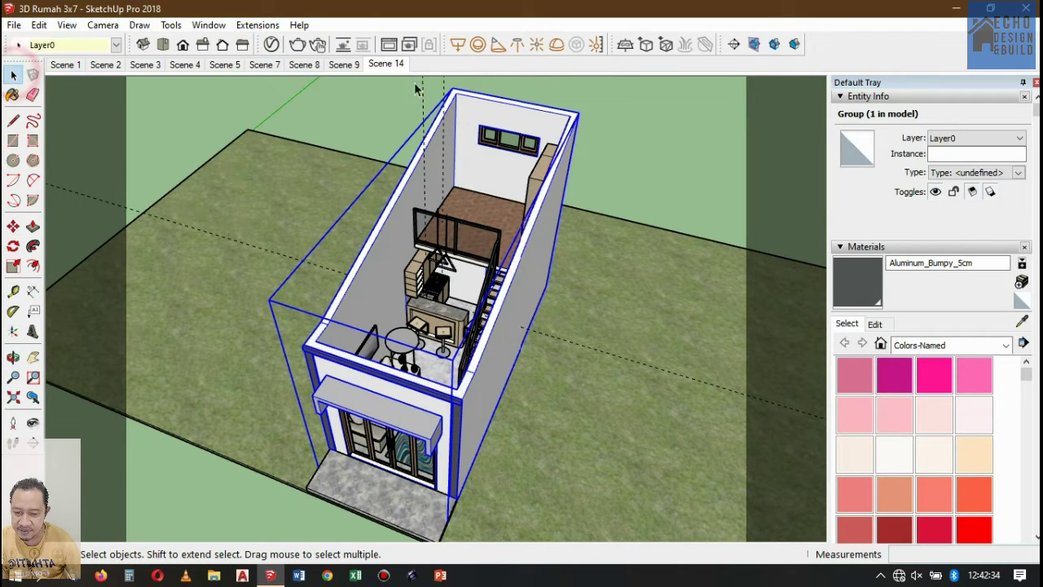
pyautogui.doubleClick(552, 119)
pyautogui.click(551, 123)
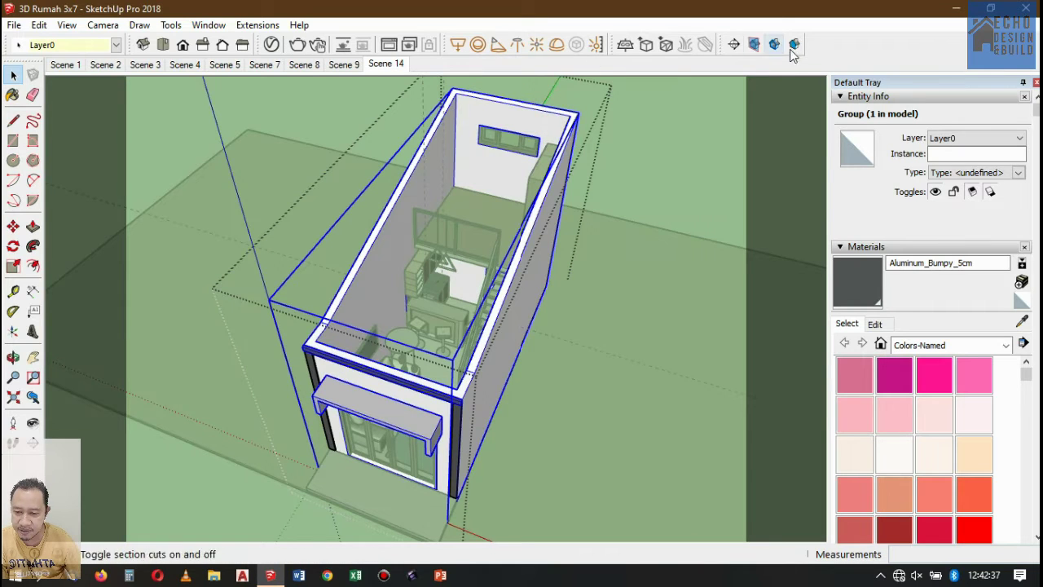
# Place a section plane named Section 7 with symbol 7 on the front face of the house inside the wall group
pyautogui.click(733, 44)
pyautogui.click(502, 334)
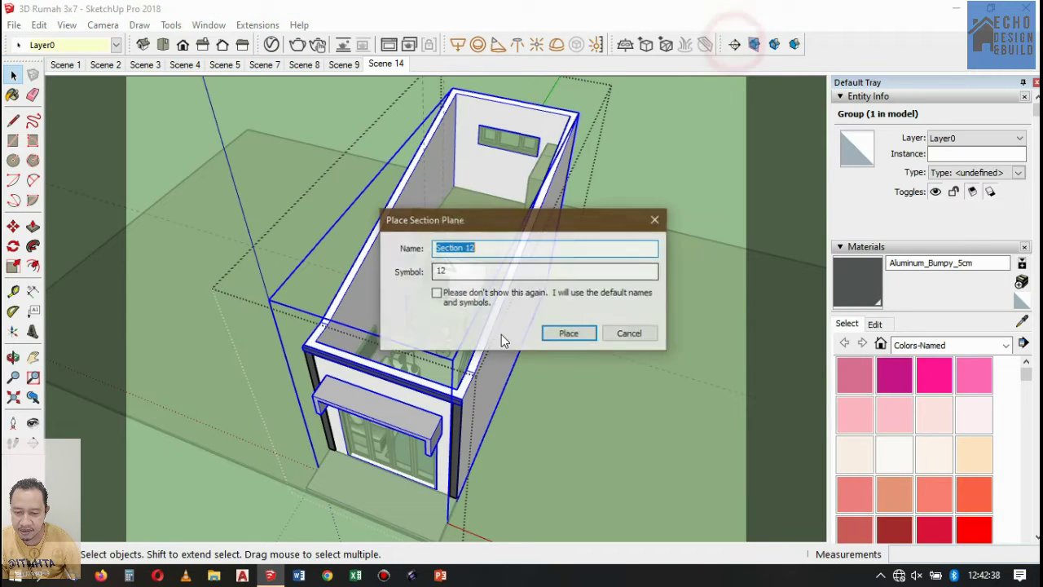
pyautogui.doubleClick(494, 250)
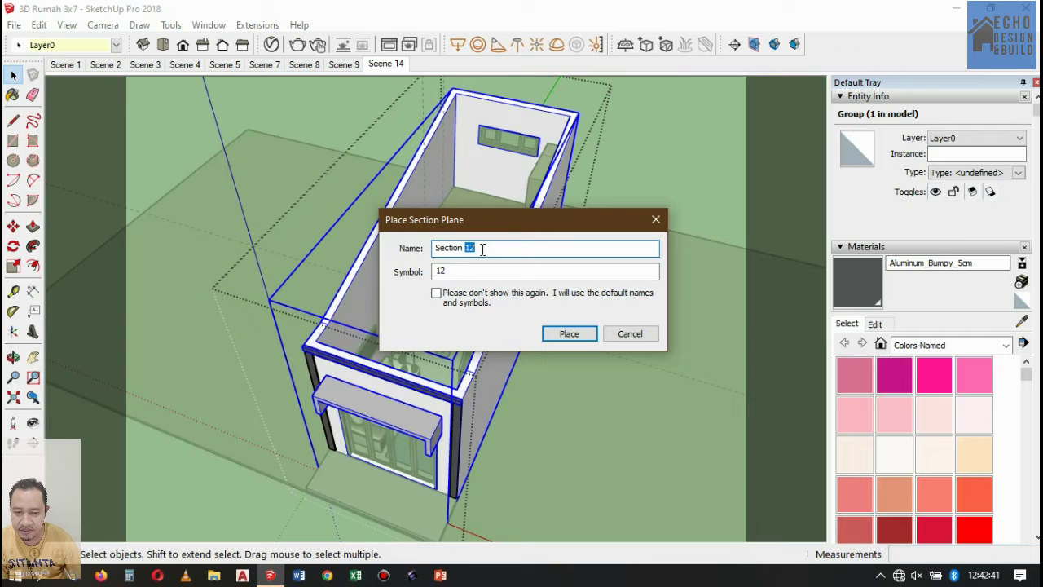
pyautogui.write('7')
pyautogui.doubleClick(481, 272)
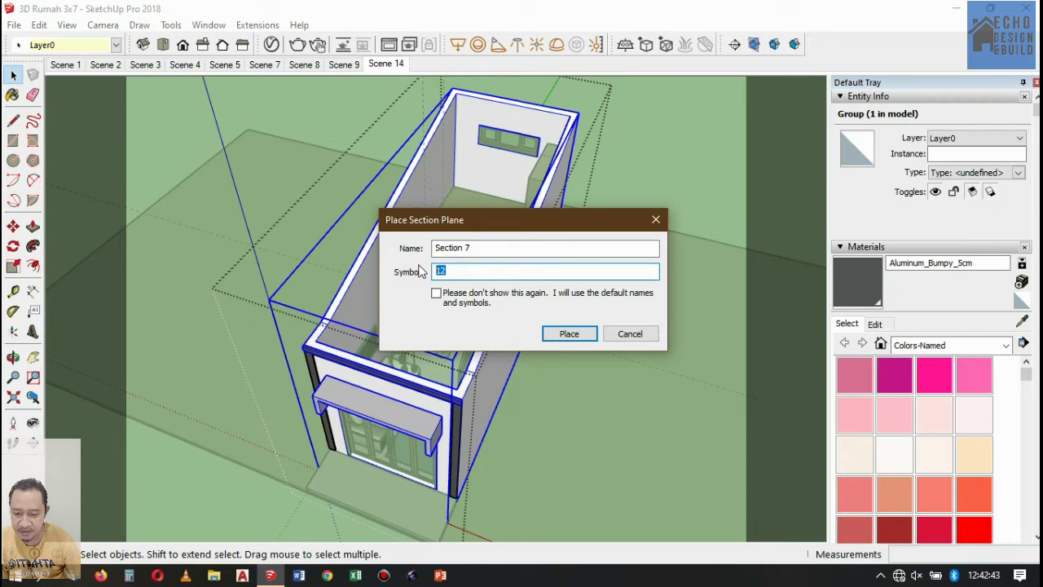
pyautogui.write('7')
pyautogui.click(557, 336)
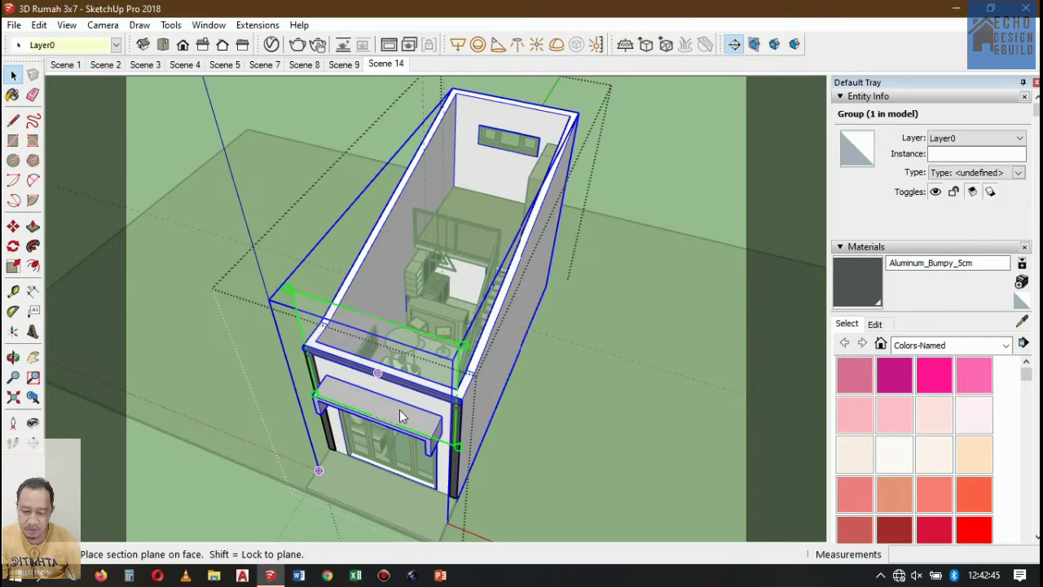
pyautogui.click(454, 405)
# Move the Section 7 plane about 6.76 m through the house toward the rear wall
pyautogui.click(513, 329)
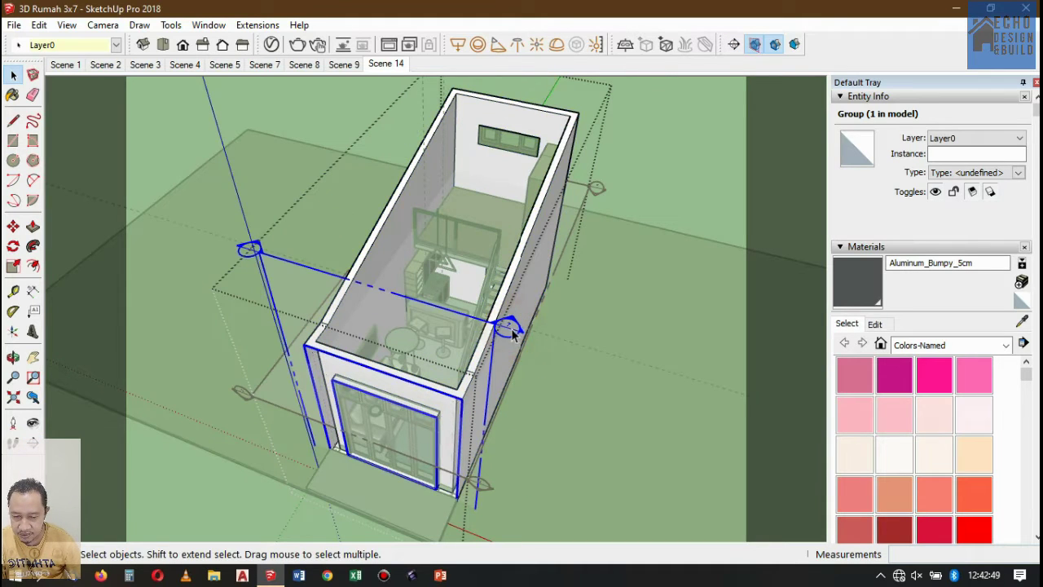
pyautogui.click(13, 226)
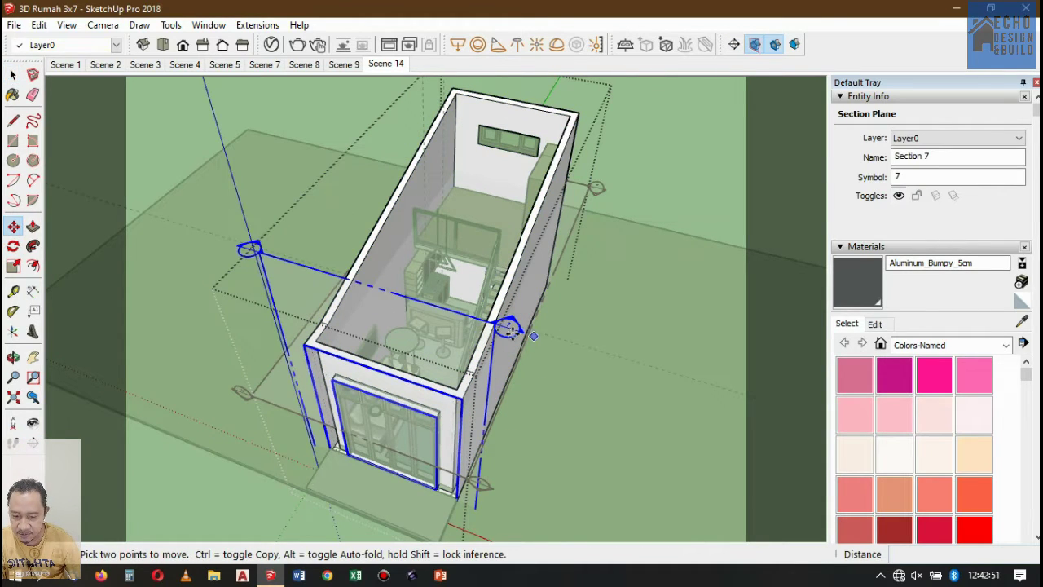
pyautogui.moveTo(513, 326); pyautogui.dragTo(604, 180)
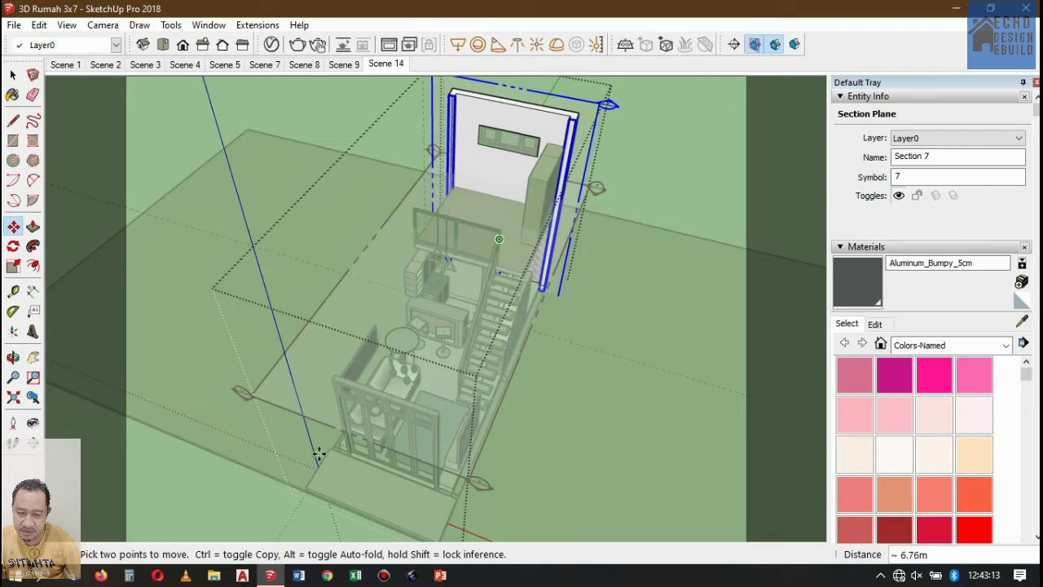
# Close the wall group and turn off the display of section planes, keeping the section cuts on
pyautogui.click(738, 45)
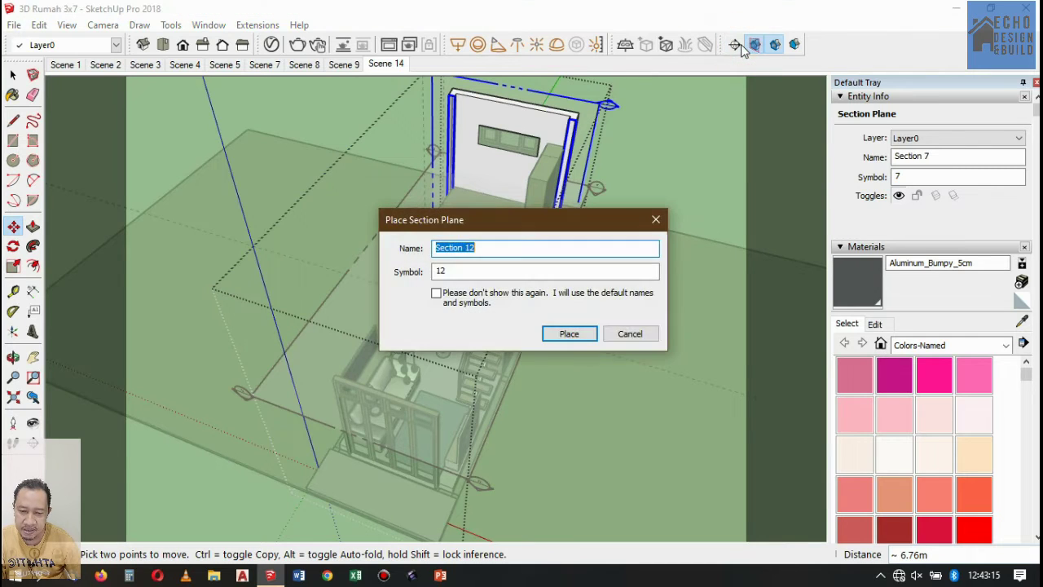
pyautogui.click(630, 334)
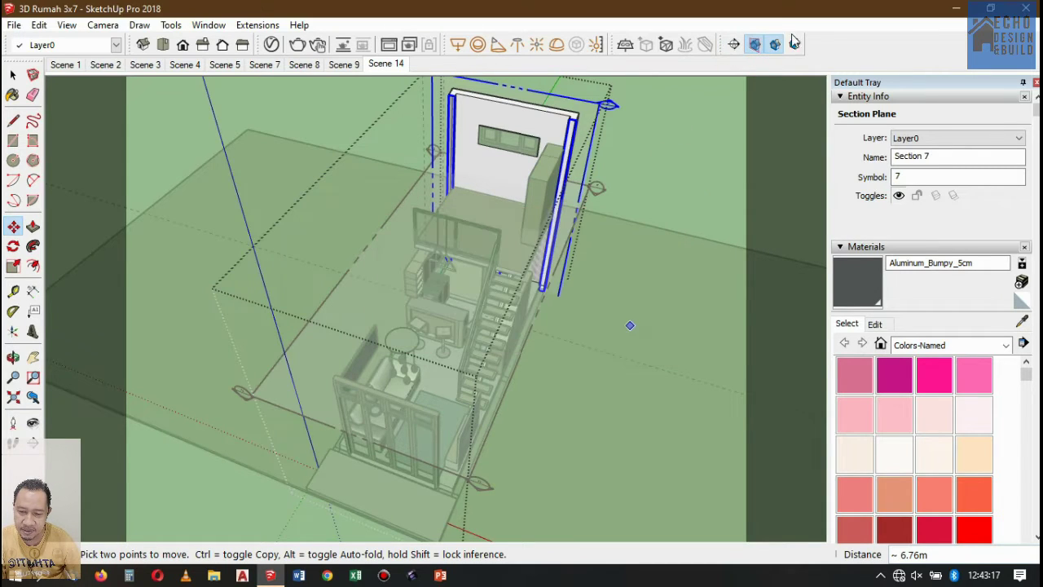
pyautogui.click(764, 47)
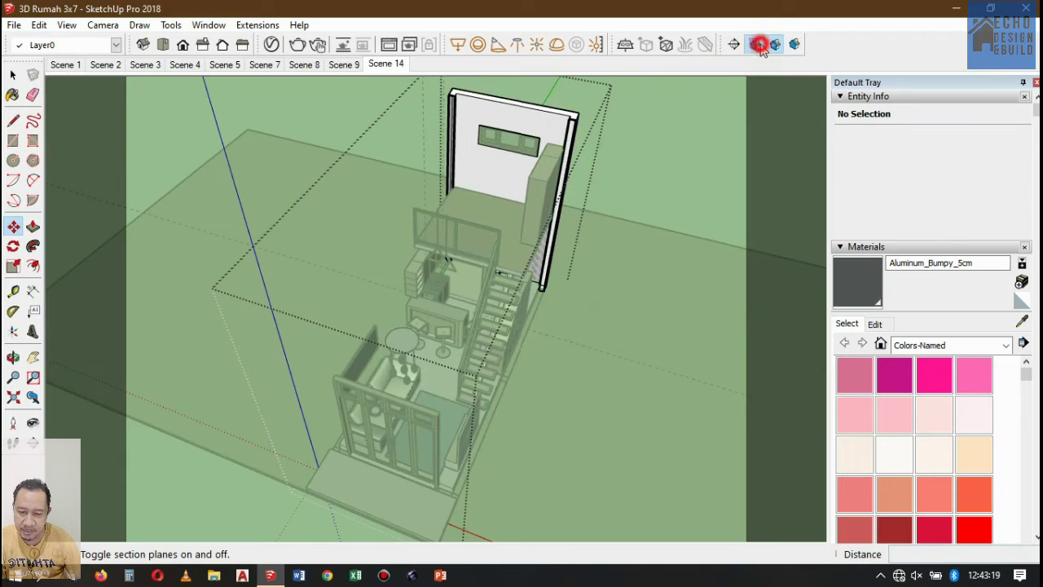
pyautogui.click(762, 50)
pyautogui.click(13, 74)
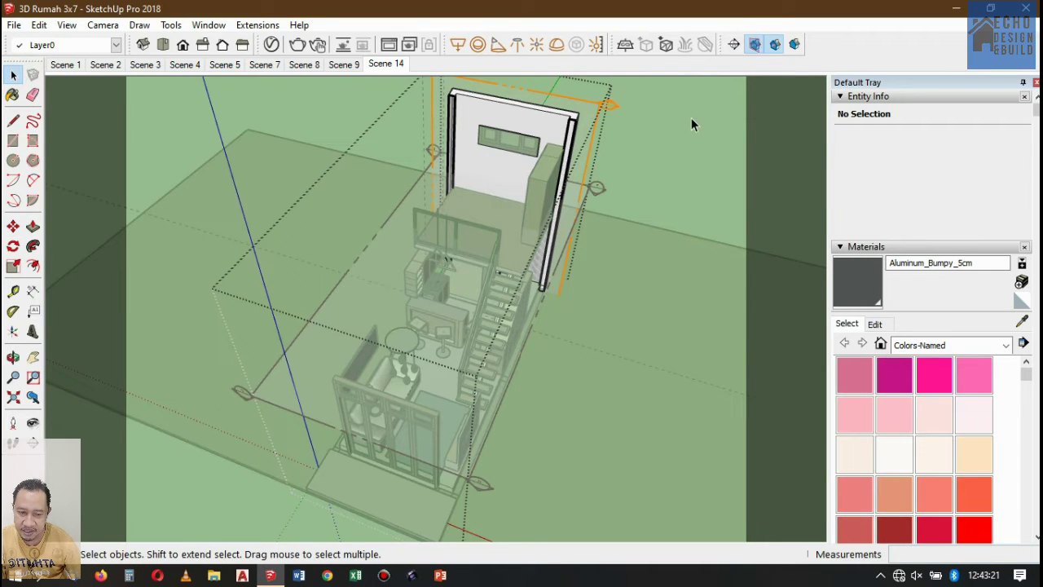
pyautogui.click(757, 46)
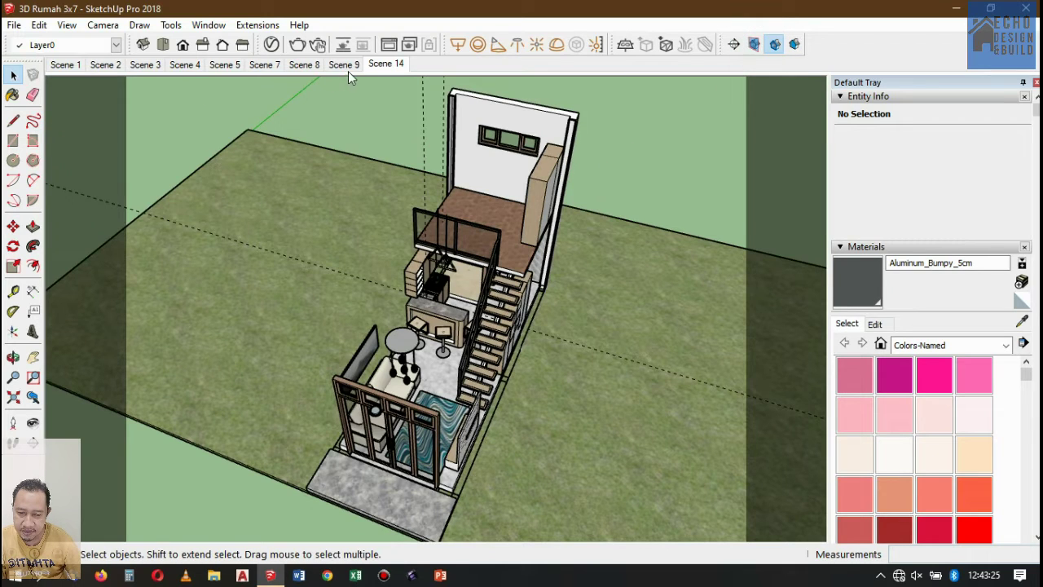
# Add a scene of the current cut view, saving the style changes as a new style
pyautogui.rightClick(269, 67)
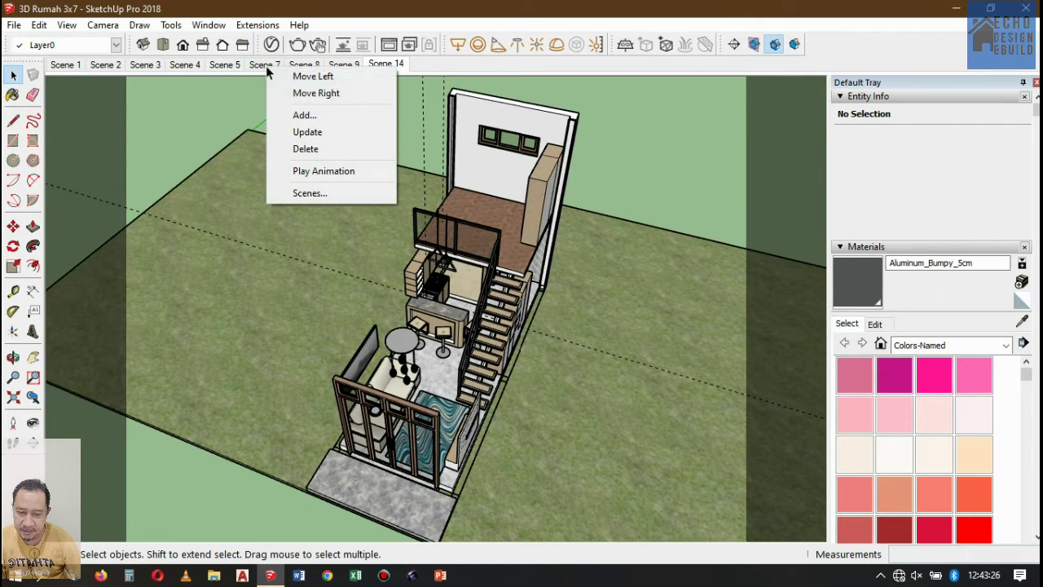
pyautogui.click(311, 115)
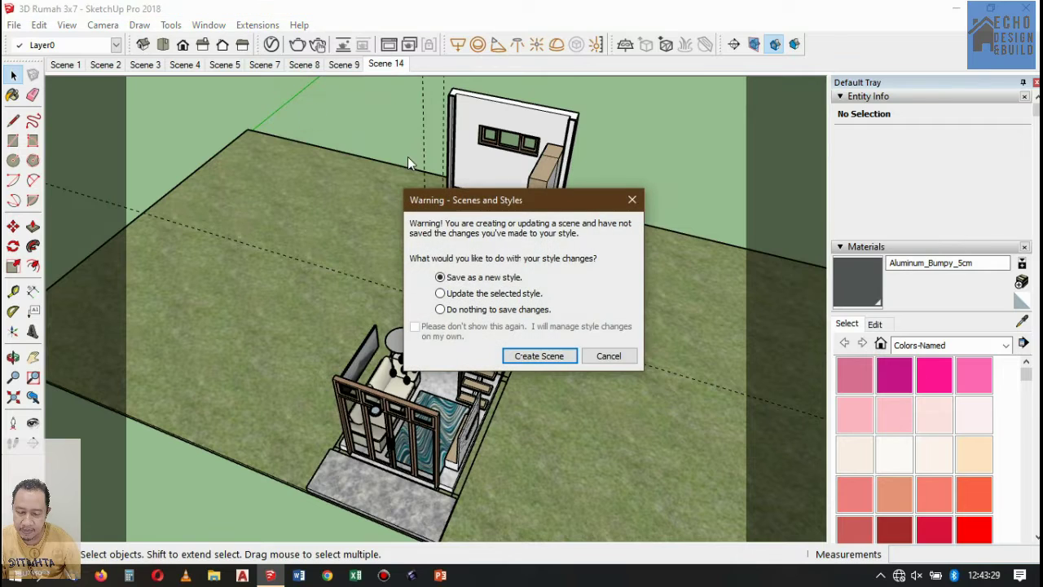
pyautogui.click(539, 356)
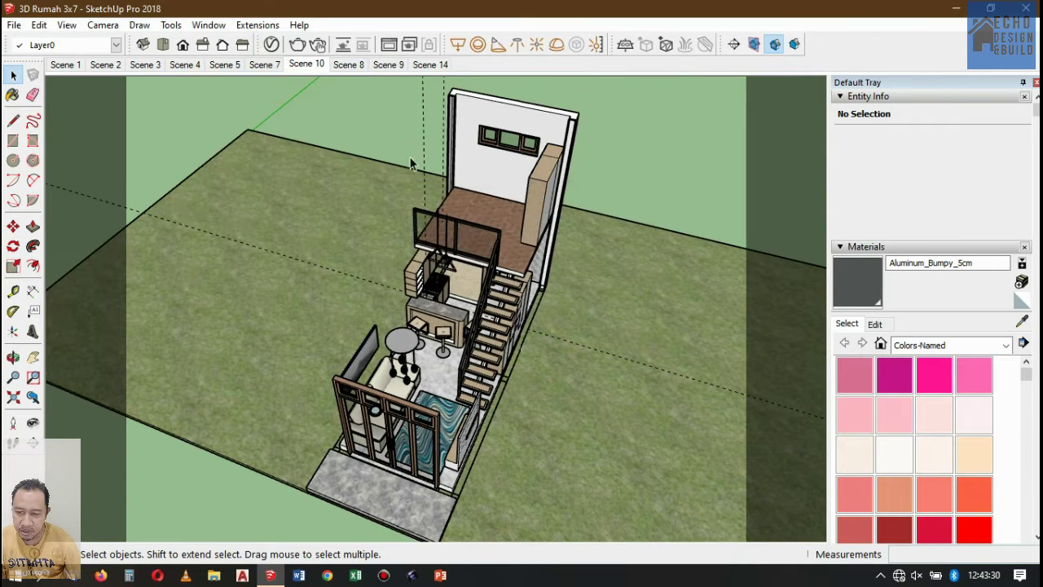
# Reorder Scene 10 to come after Scene 14, and preview the transition from Scene 14 to Scene 10
pyautogui.rightClick(312, 67)
pyautogui.click(366, 95)
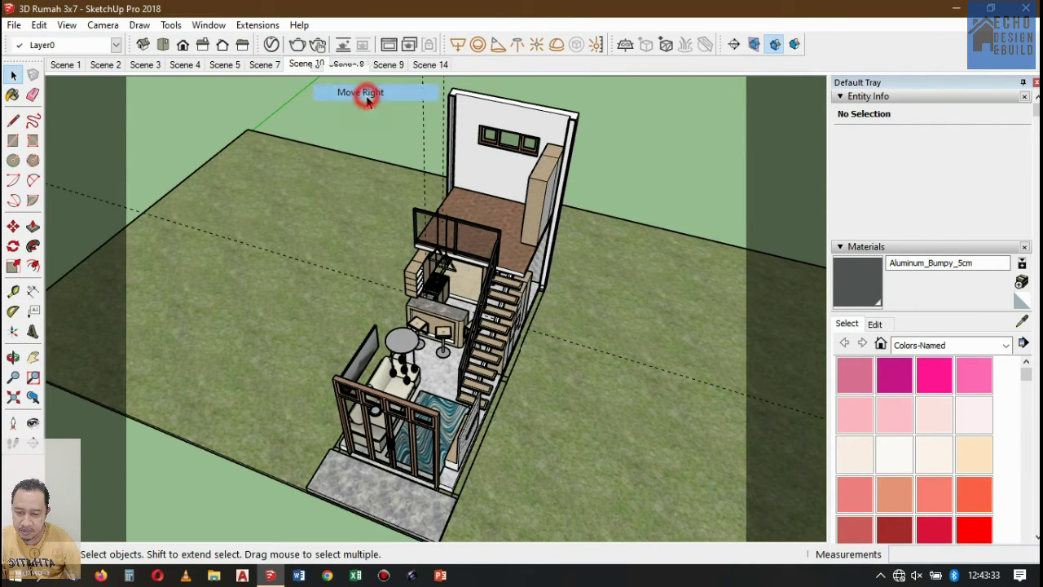
pyautogui.rightClick(348, 66)
pyautogui.click(388, 90)
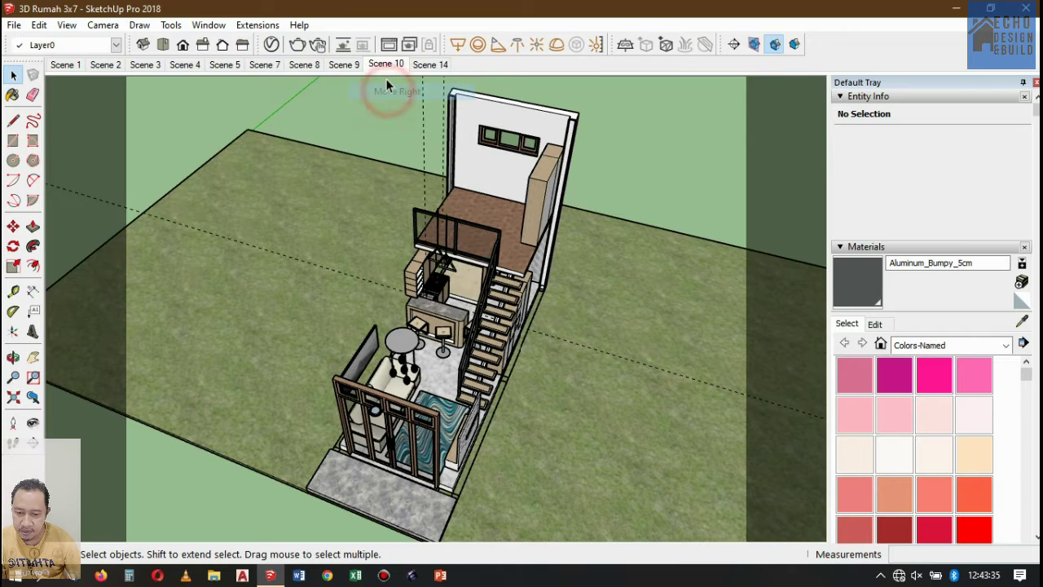
pyautogui.rightClick(389, 69)
pyautogui.click(417, 89)
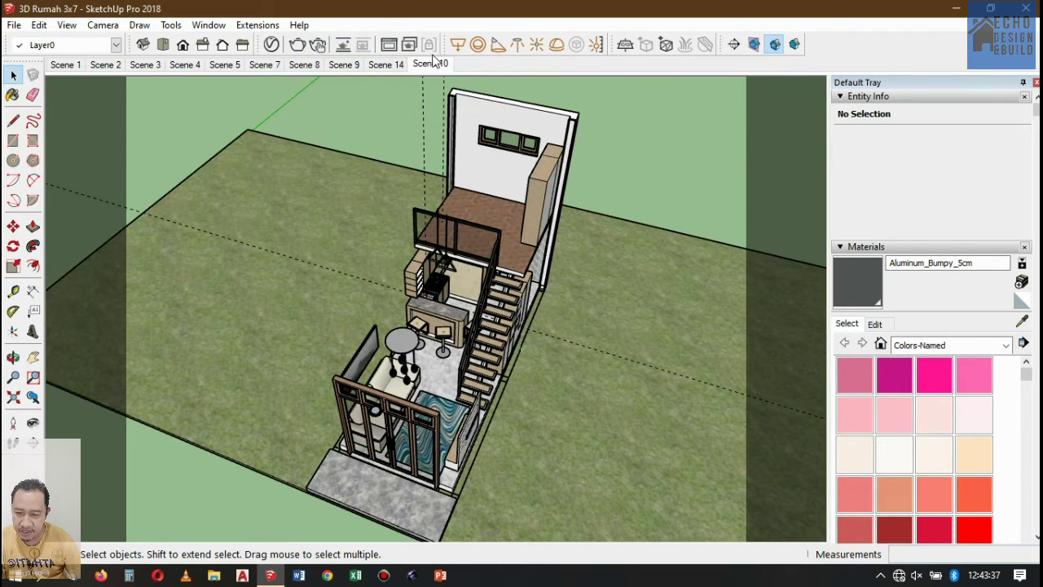
pyautogui.click(389, 67)
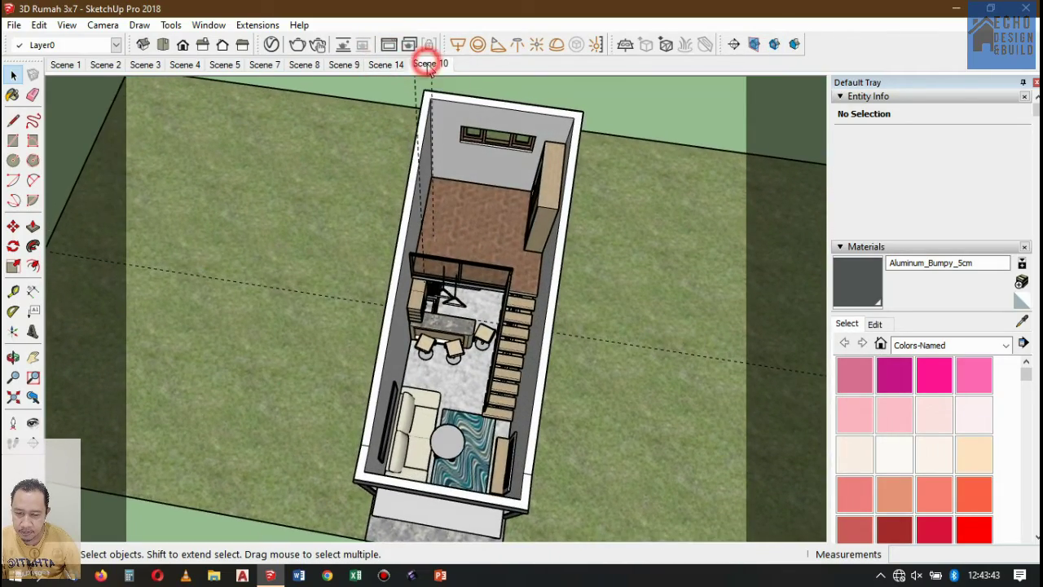
pyautogui.click(429, 64)
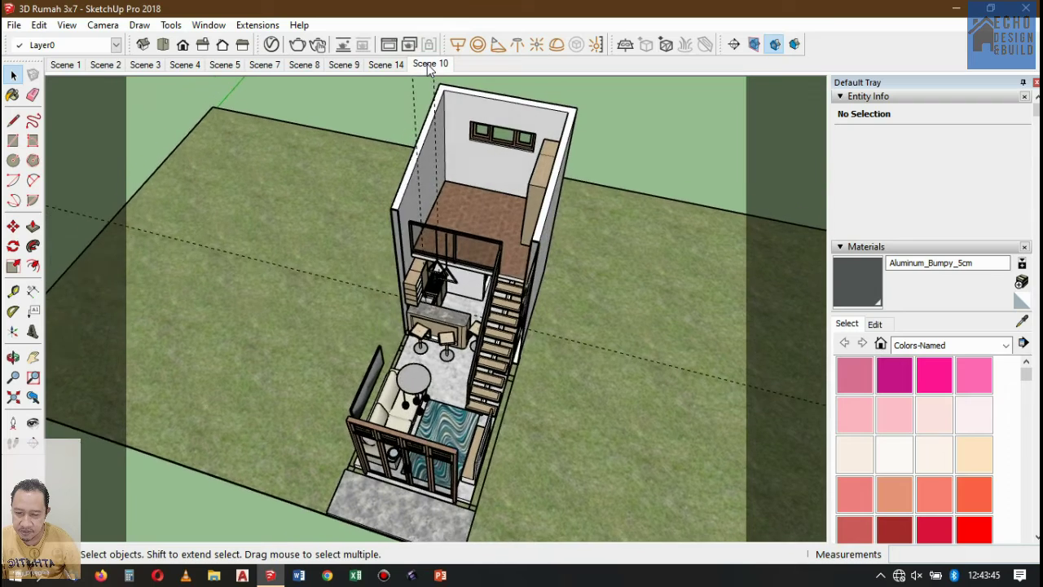